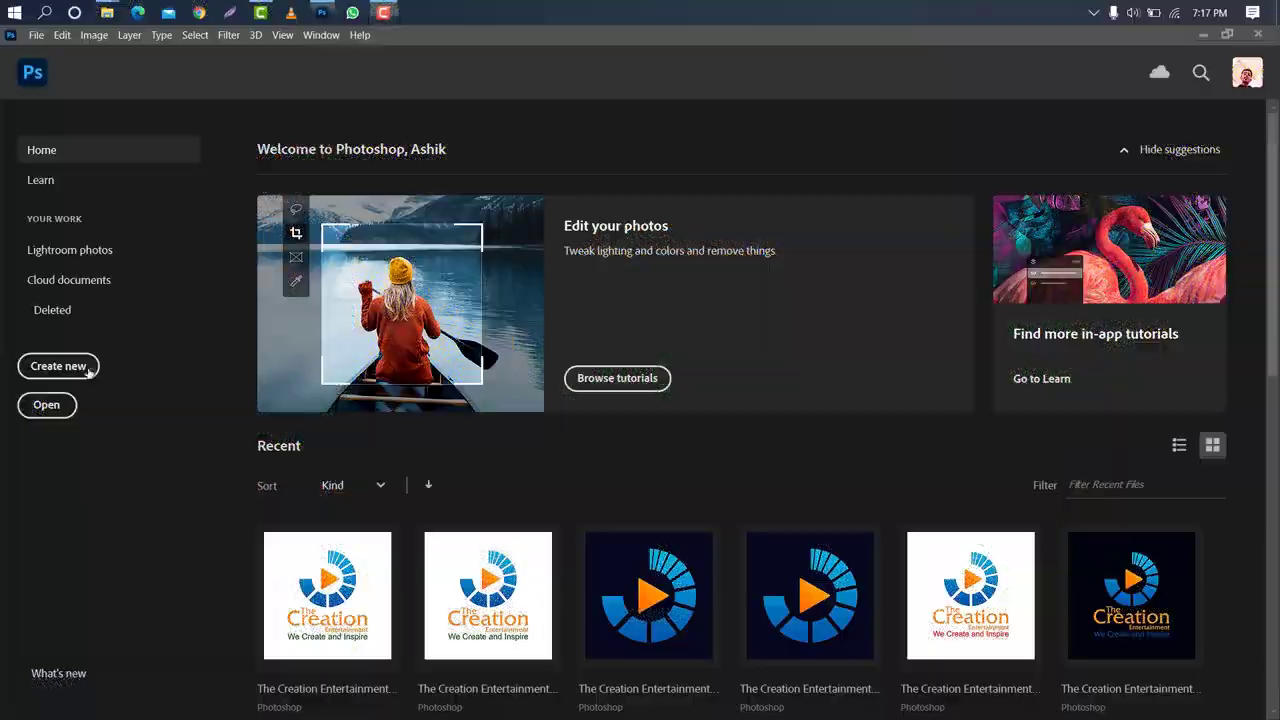
- Create a 634 × 1306 px, 300 ppi document named 'Roll Up Banner Design'
{"action": "left_click", "coordinate": [88, 367]}
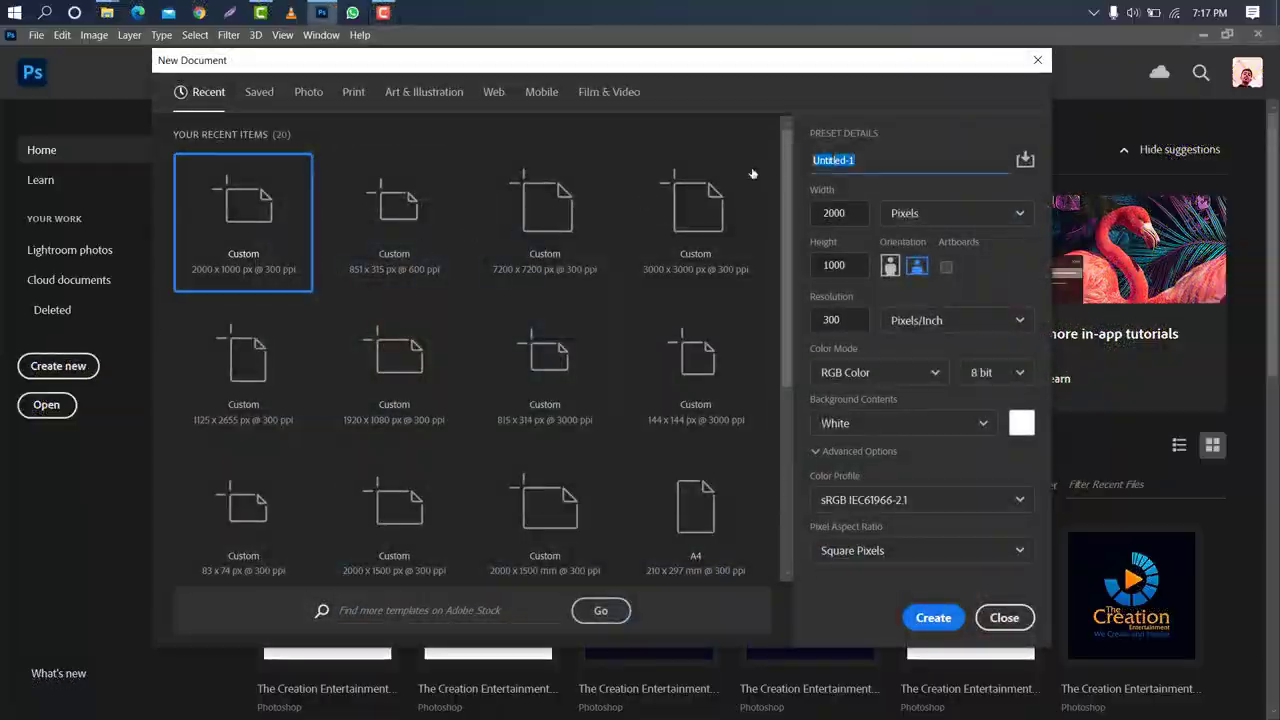
{"action": "type", "text": "Roll Up"}
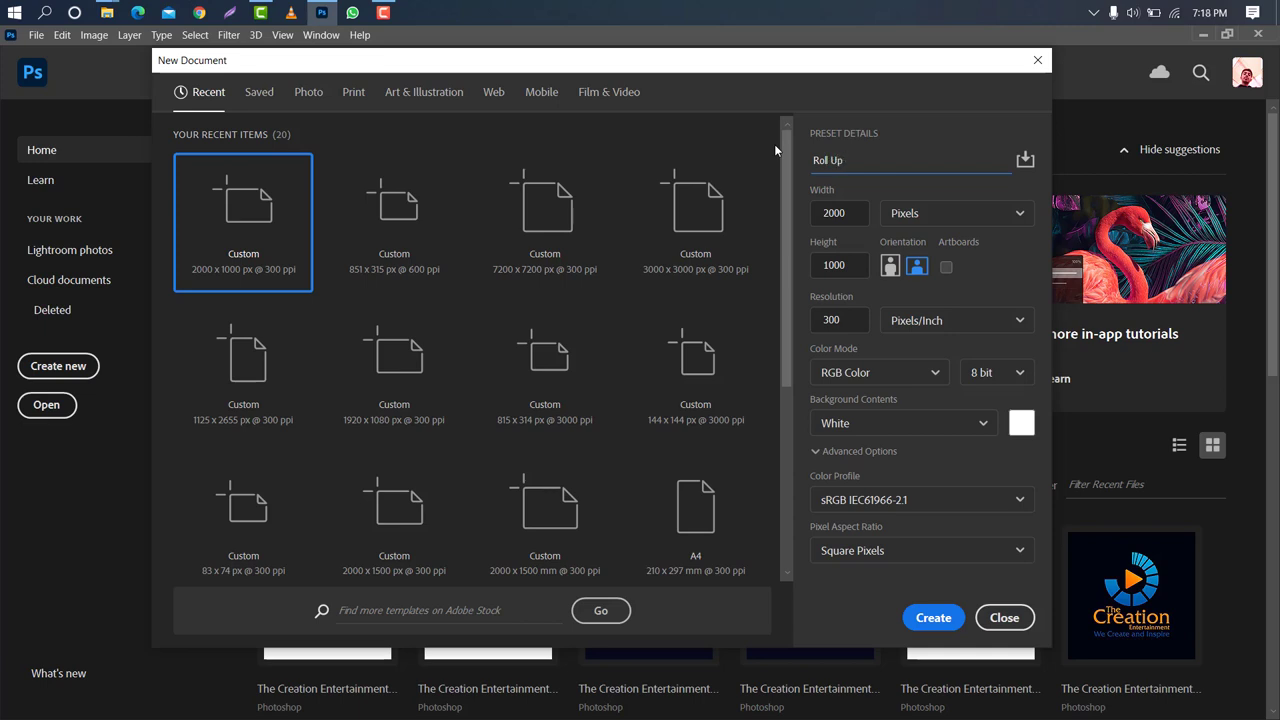
{"action": "type", "text": " Banner Des"}
{"action": "type", "text": "ign"}
{"action": "left_click", "coordinate": [842, 212]}
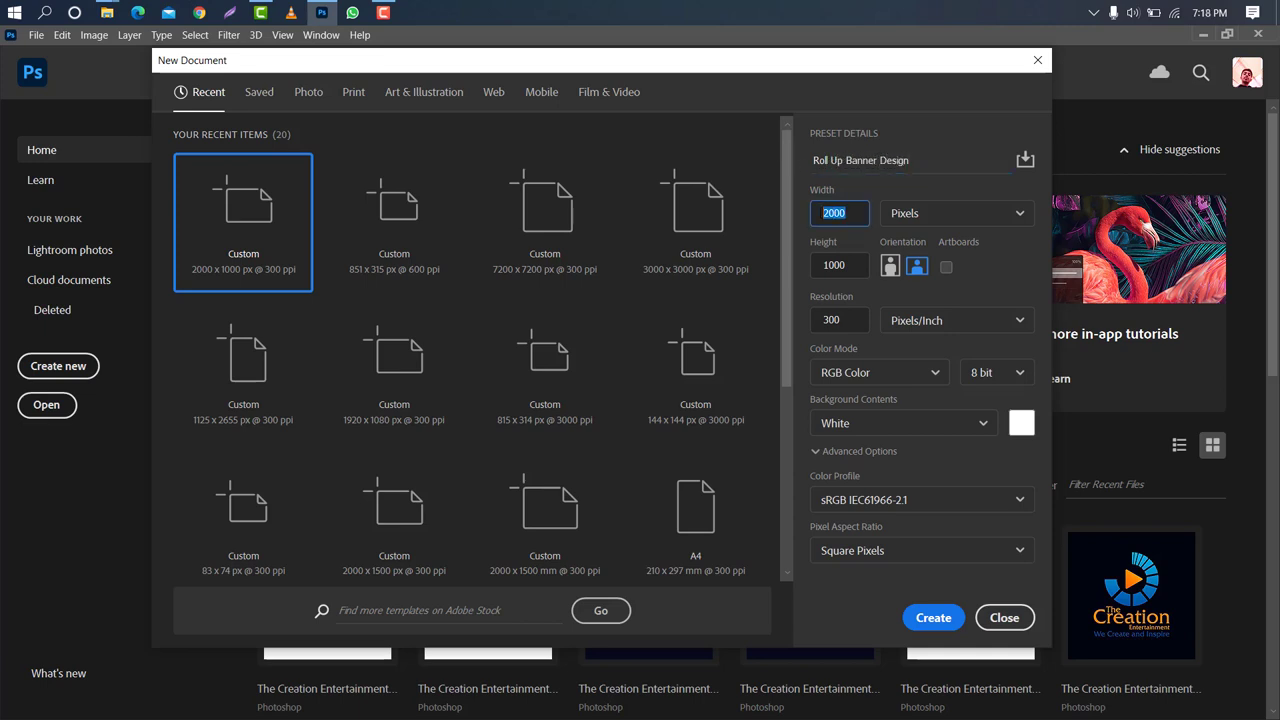
{"action": "type", "text": "634"}
{"action": "key", "text": "Tab"}
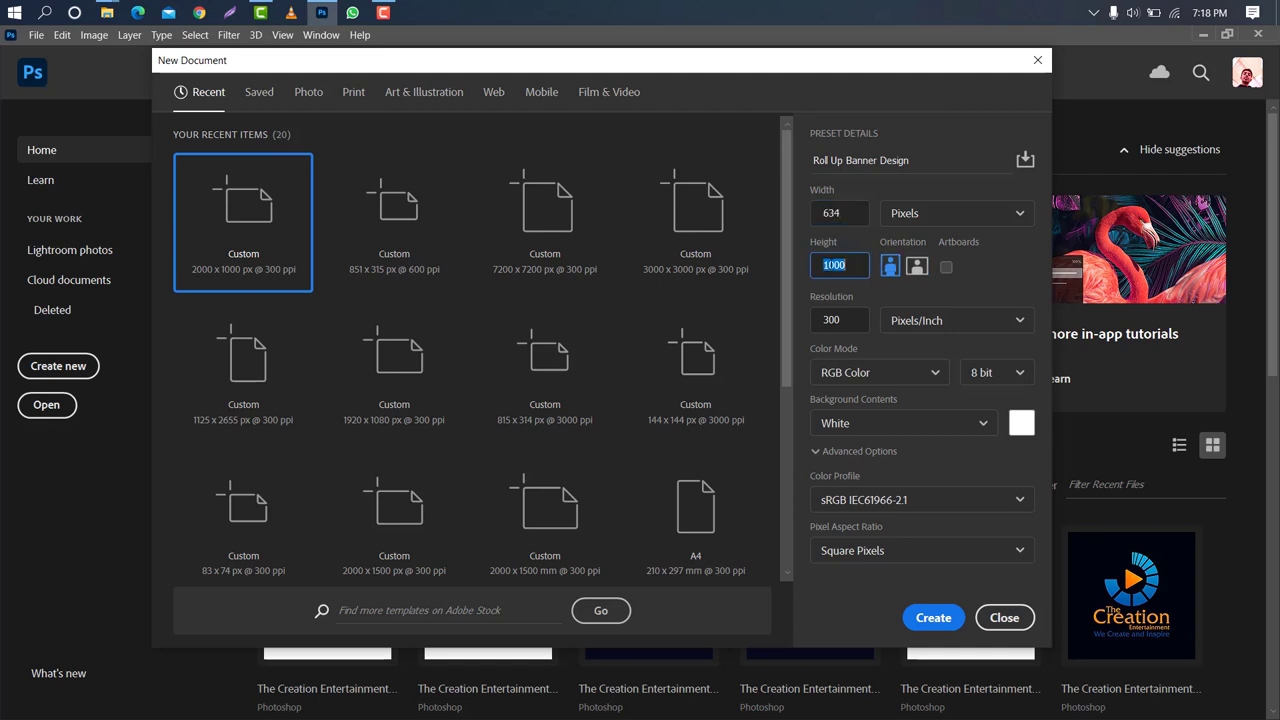
{"action": "type", "text": "1306"}
{"action": "key", "text": "Tab"}
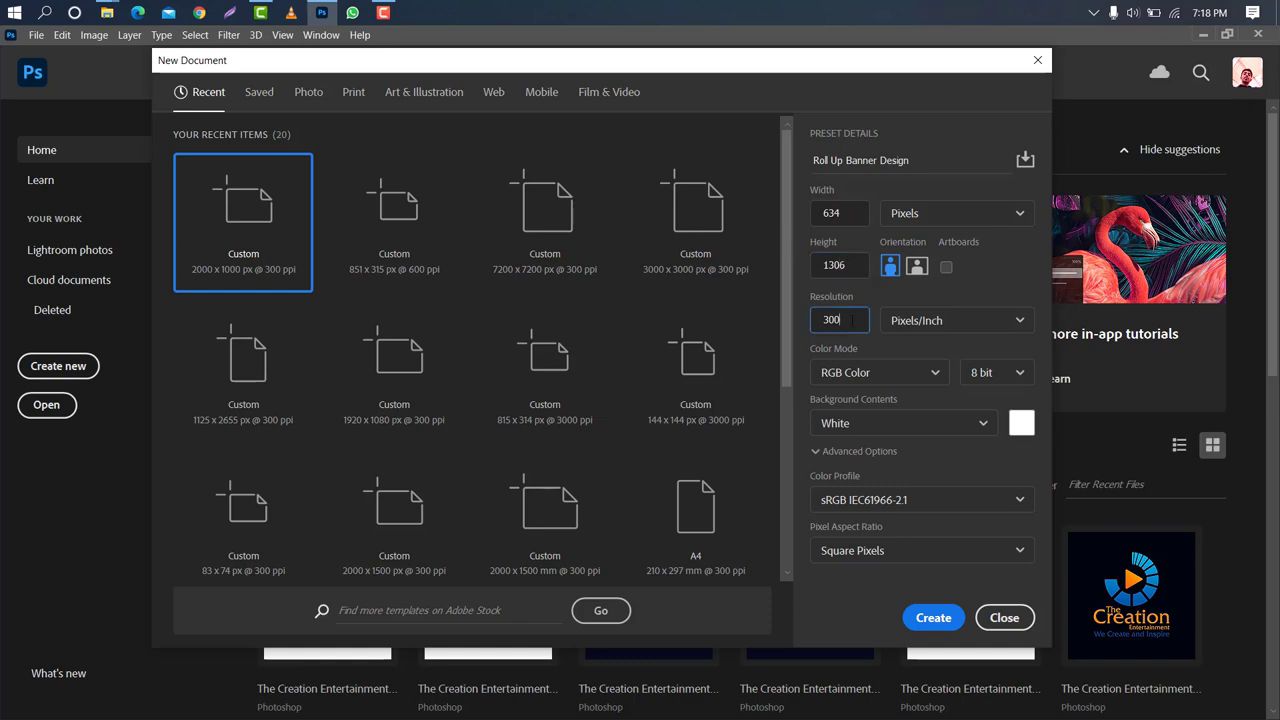
{"action": "left_click", "coordinate": [933, 617]}
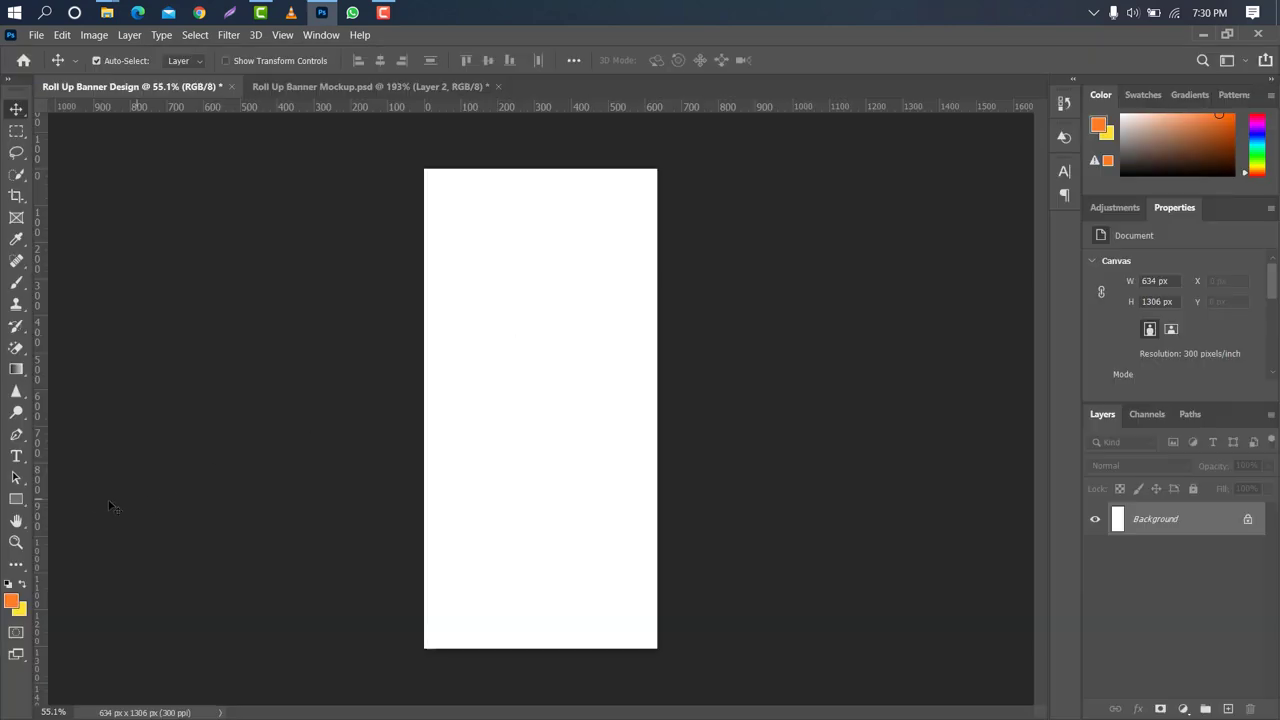
- Draw a large 950 px orange circle with the Ellipse tool
{"action": "right_click", "coordinate": [16, 499]}
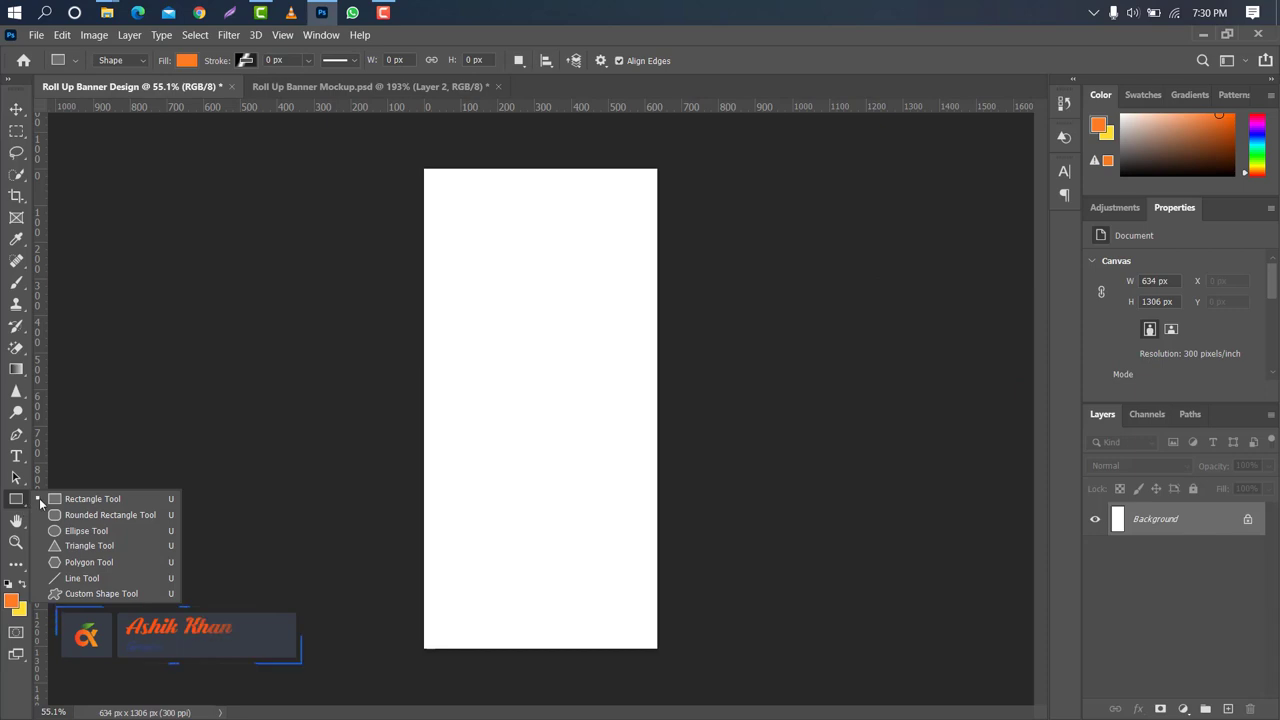
{"action": "left_click", "coordinate": [90, 531]}
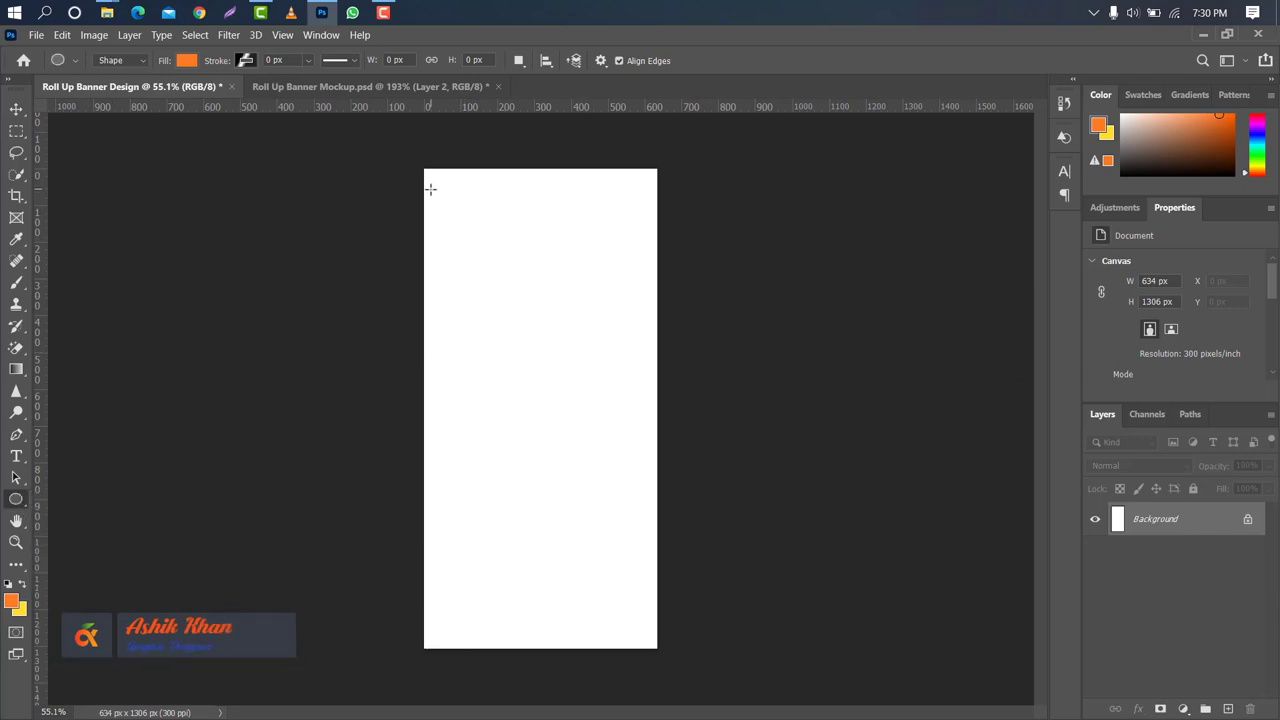
{"action": "left_click_drag", "start_coordinate": [430, 189], "coordinate": [779, 537]}
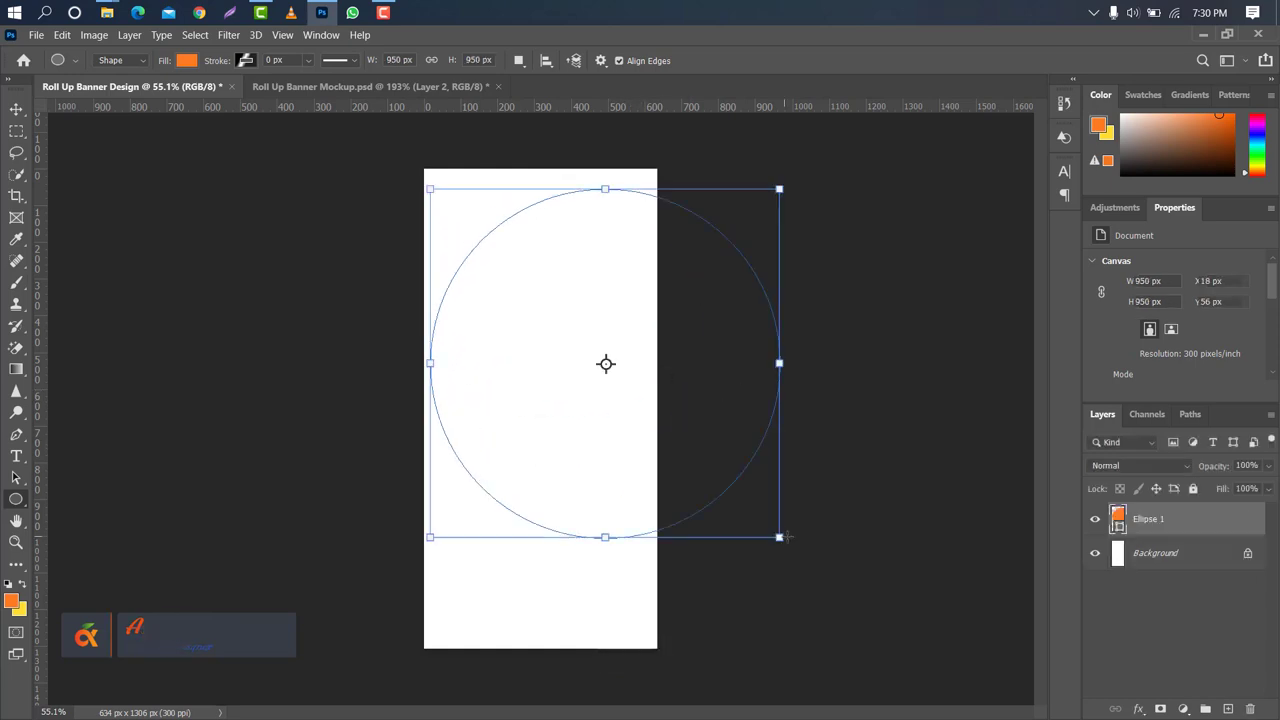
- Move the circle up so its lower half tops the banner, then duplicate it
{"action": "left_click", "coordinate": [16, 108]}
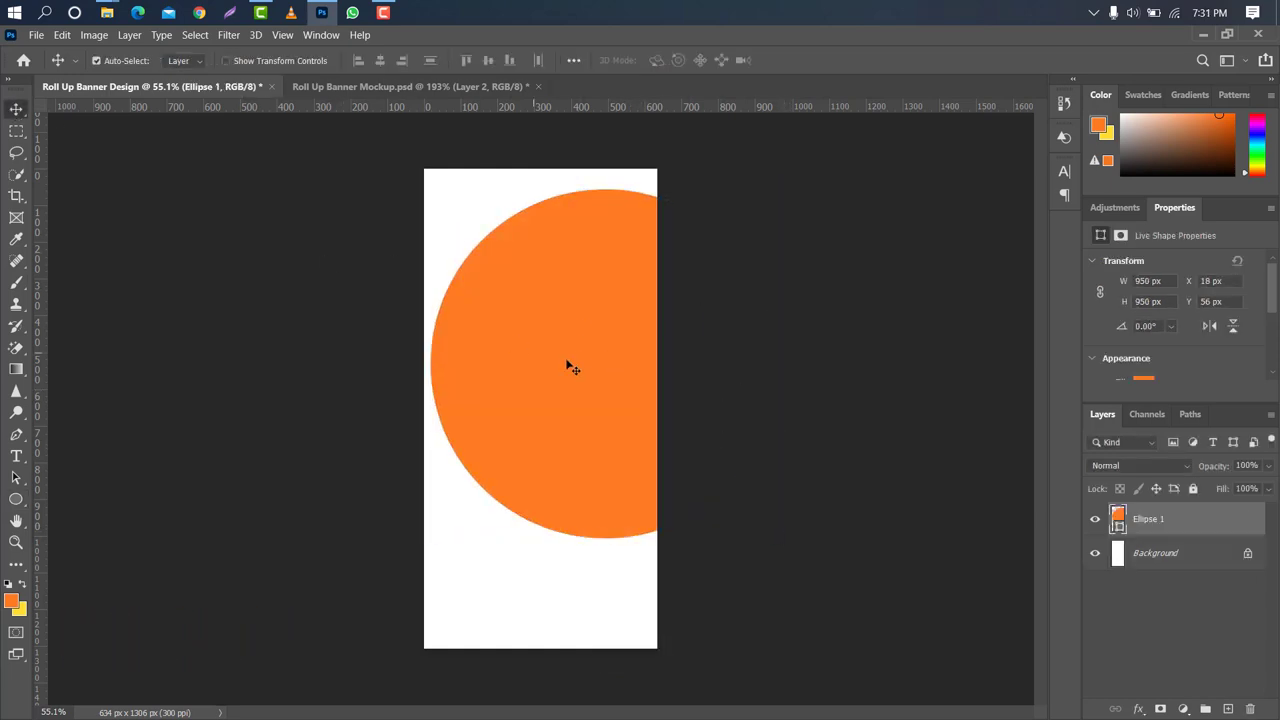
{"action": "key", "text": "ctrl+t"}
{"action": "left_click_drag", "start_coordinate": [611, 306], "coordinate": [586, 181]}
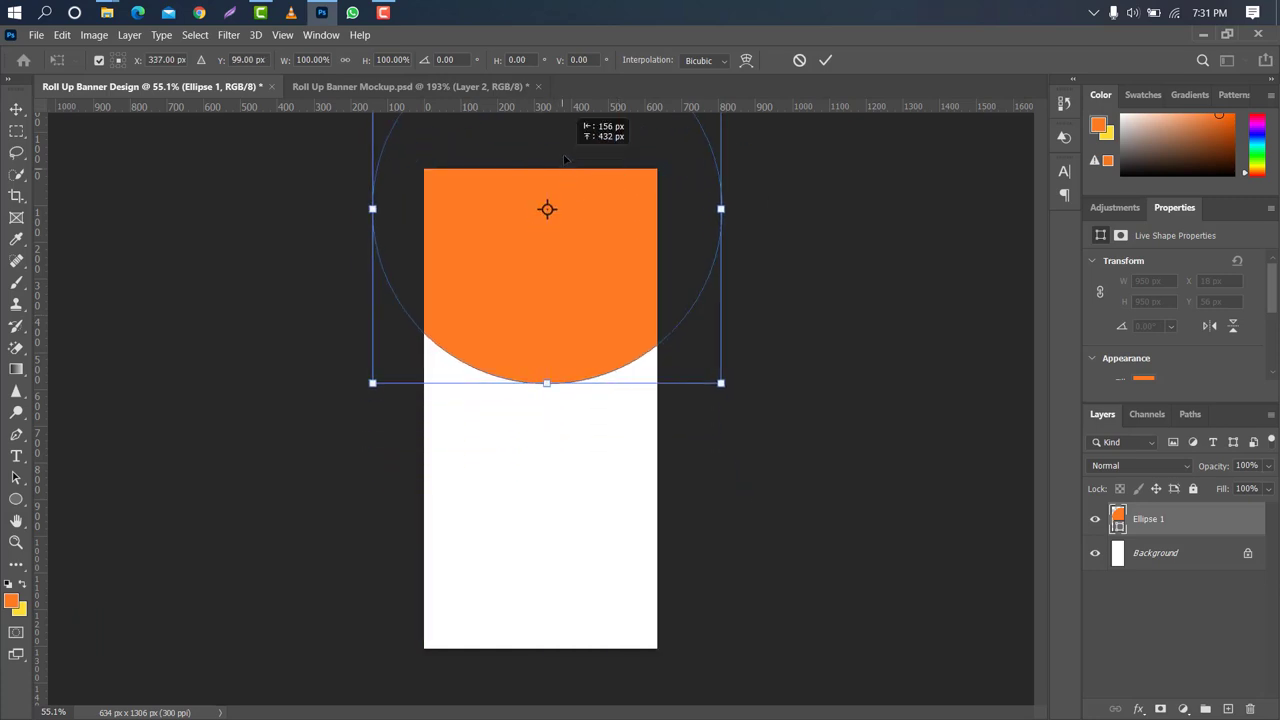
{"action": "left_click", "coordinate": [825, 60]}
{"action": "left_click_drag", "start_coordinate": [1177, 527], "coordinate": [1205, 708]}
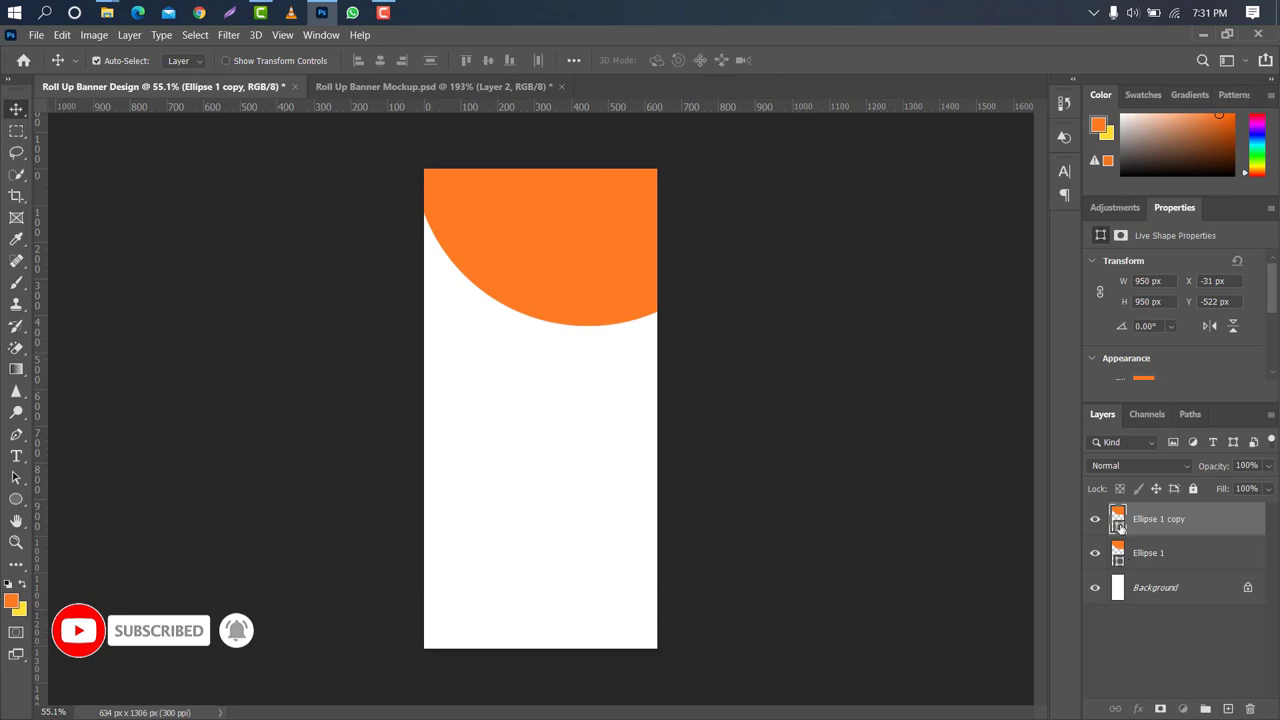
- Recolour the copy black (000000), place it below Ellipse 1, and offset it down-left
{"action": "double_click", "coordinate": [1117, 520]}
{"action": "type", "text": "000000"}
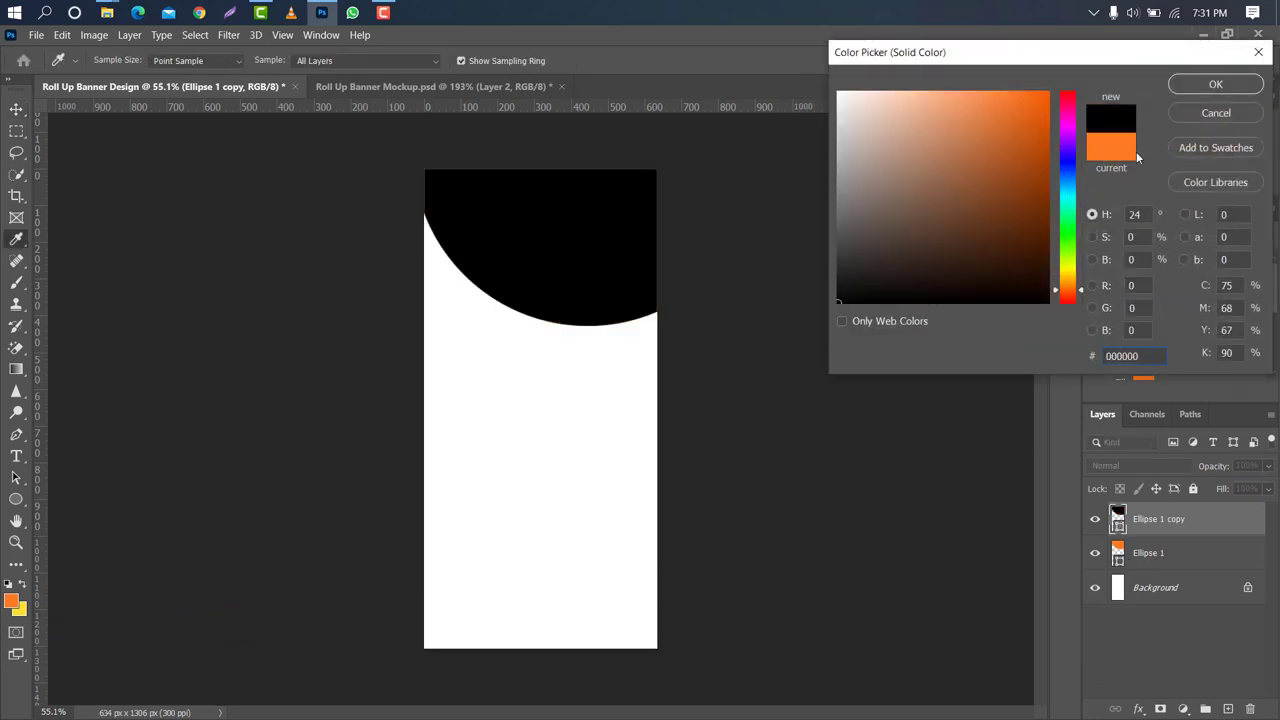
{"action": "left_click", "coordinate": [1215, 84]}
{"action": "left_click_drag", "start_coordinate": [1198, 520], "coordinate": [1212, 572]}
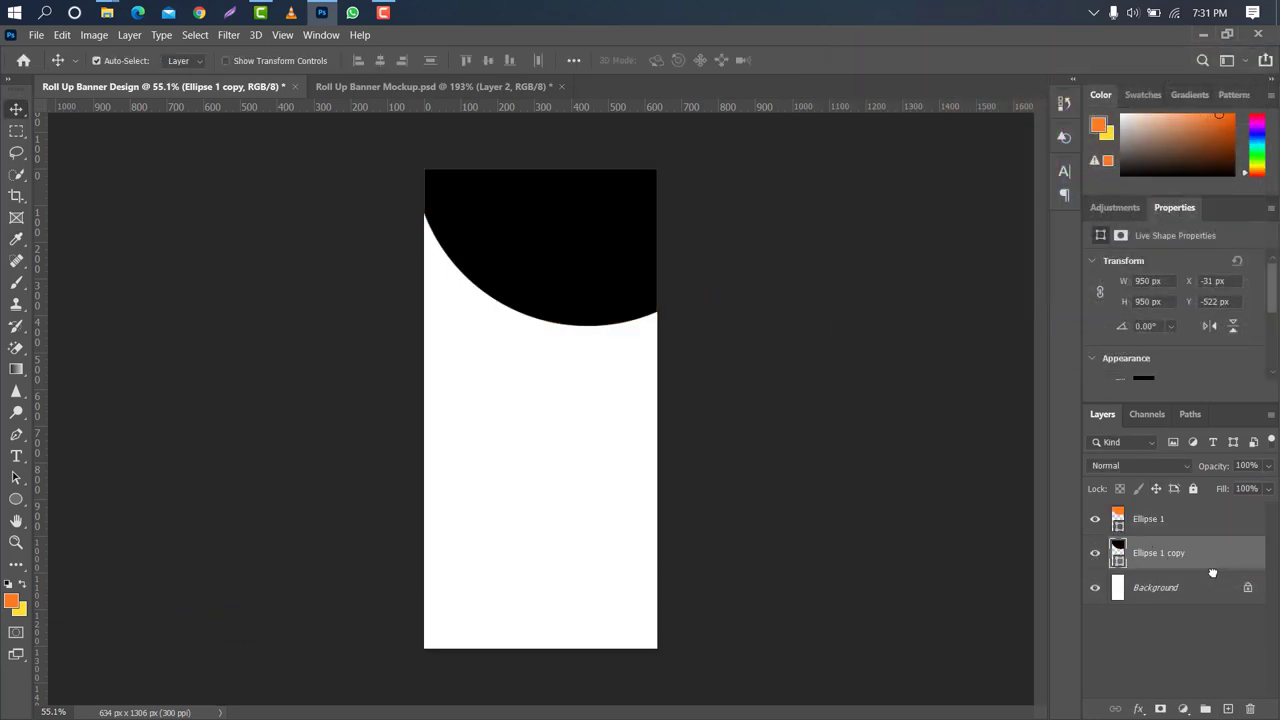
{"action": "key", "text": "ctrl+t"}
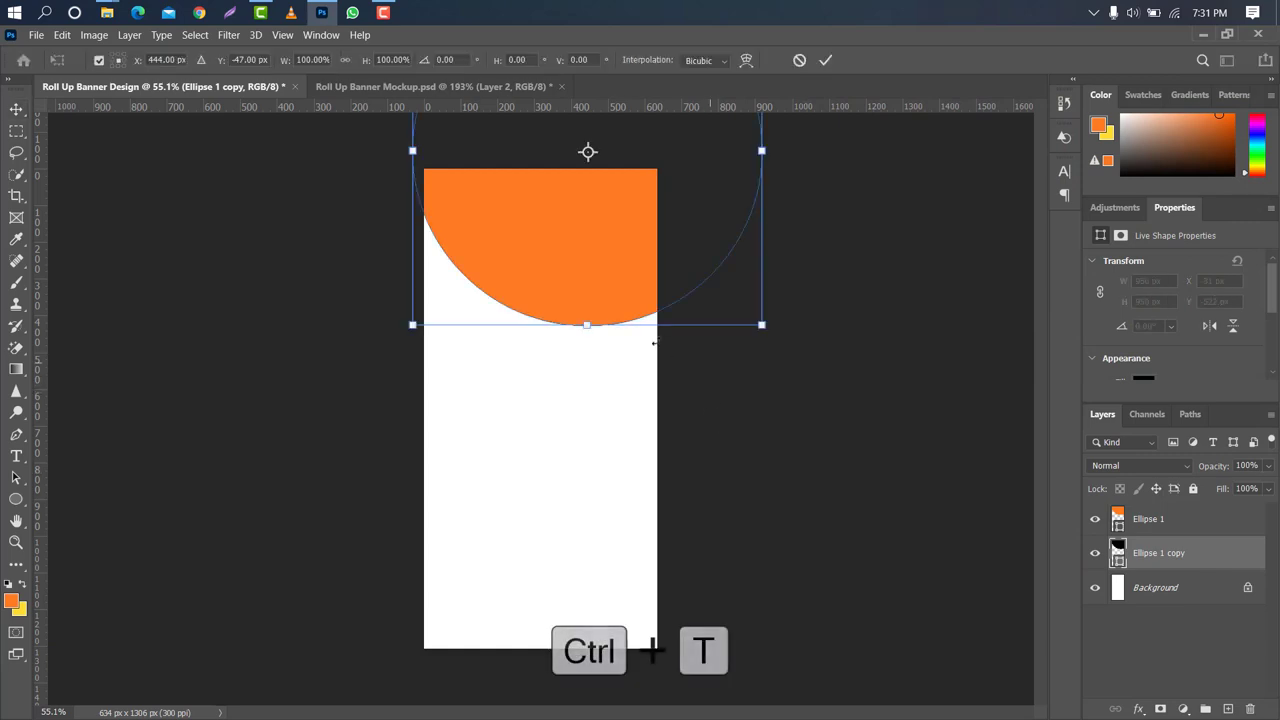
{"action": "left_click_drag", "start_coordinate": [590, 219], "coordinate": [583, 220]}
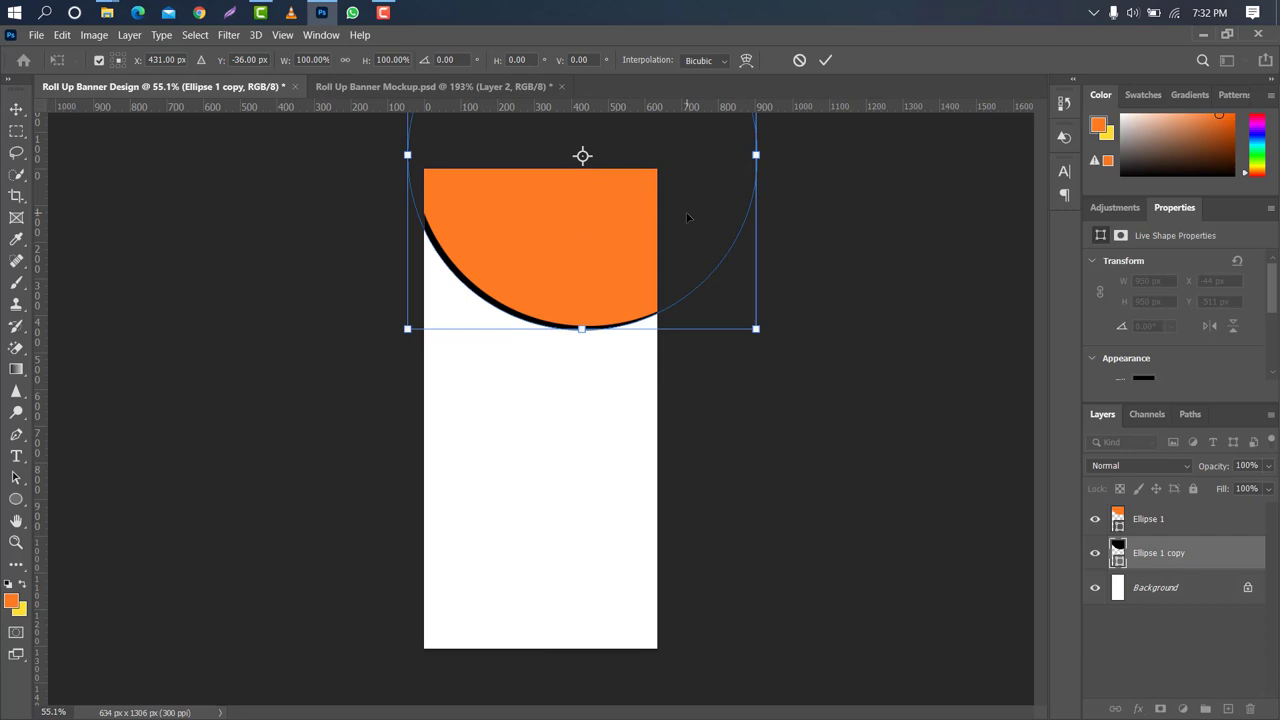
{"action": "left_click", "coordinate": [826, 59]}
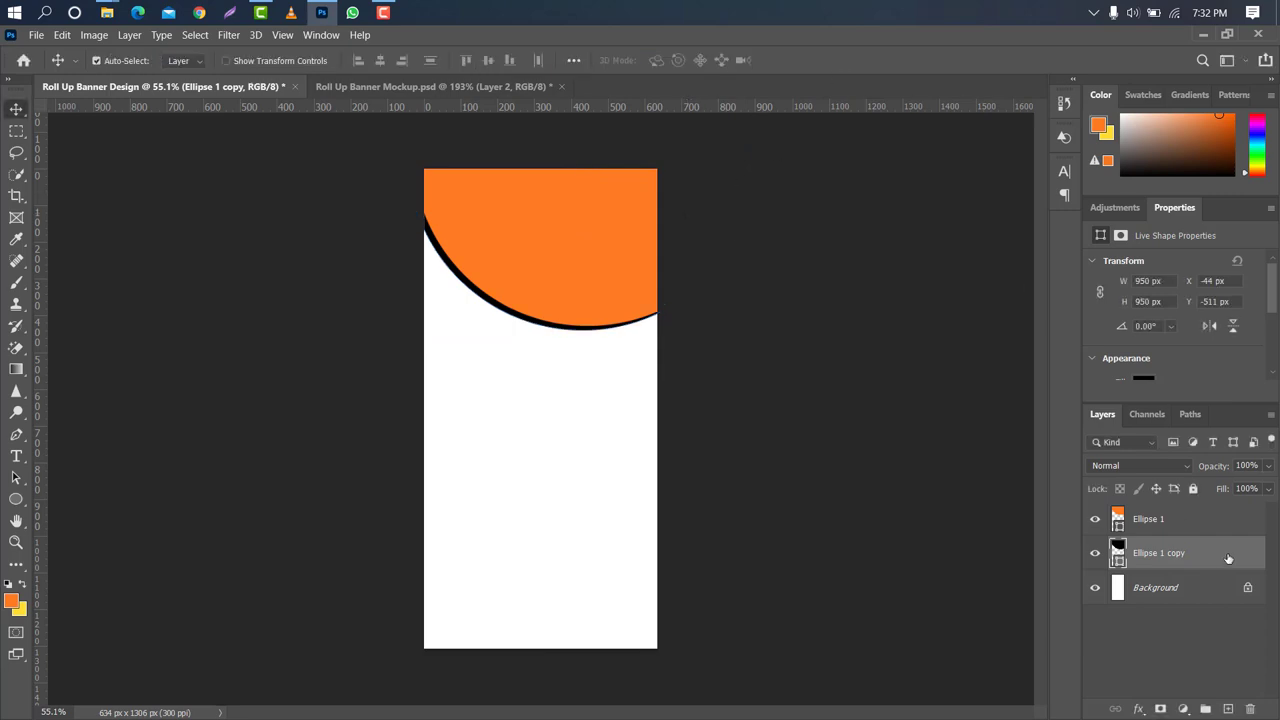
- Duplicate the black circle as a red copy beneath it, offset further down-left
{"action": "left_click_drag", "start_coordinate": [1228, 558], "coordinate": [1228, 708]}
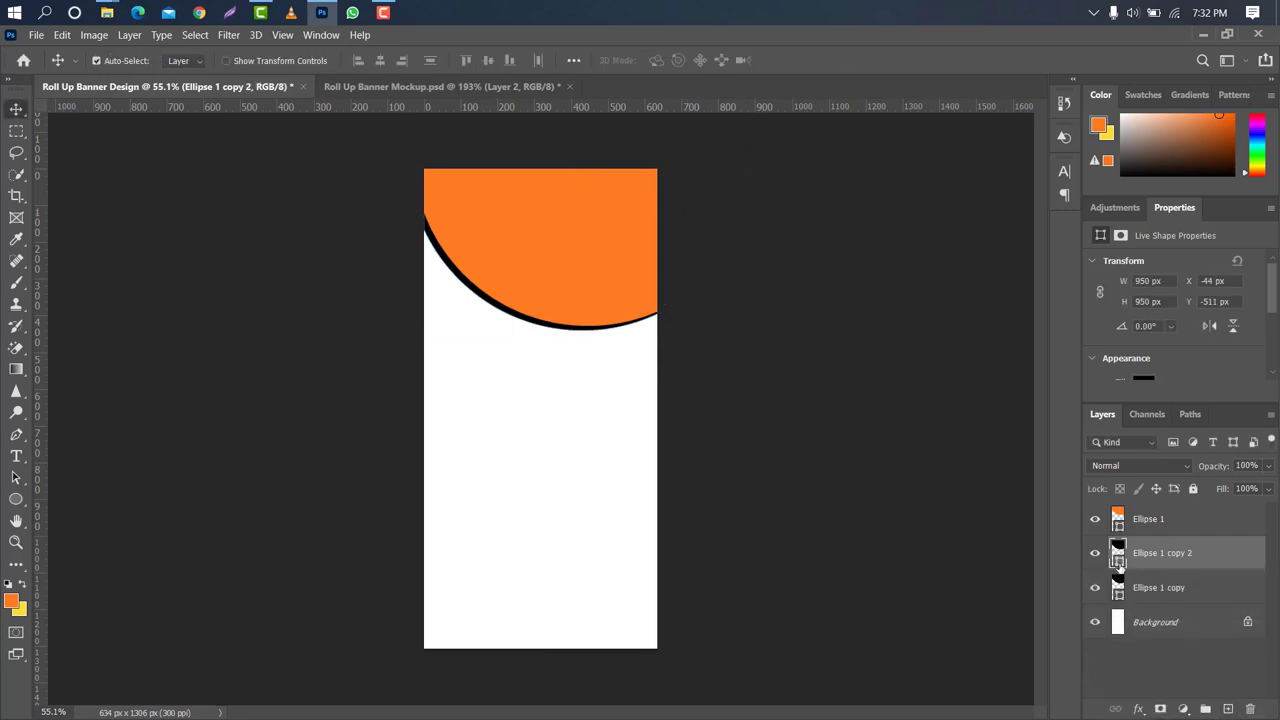
{"action": "left_click_drag", "start_coordinate": [1120, 562], "coordinate": [1122, 594]}
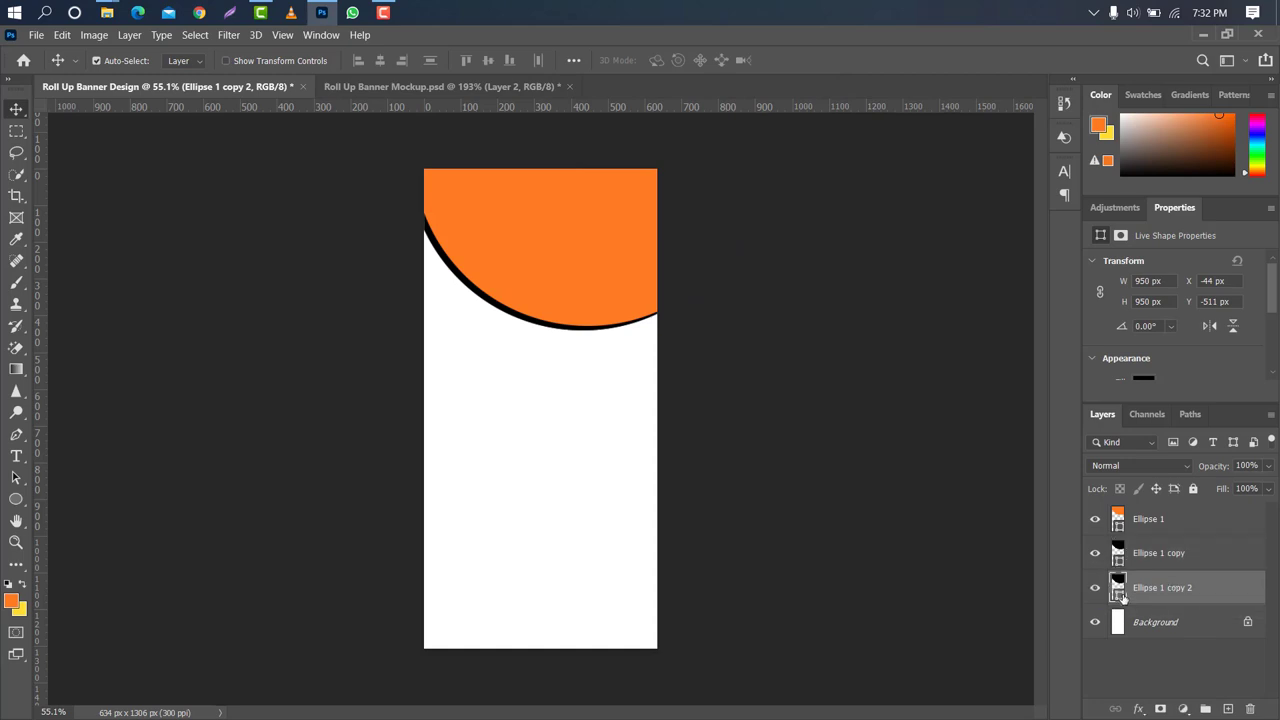
{"action": "double_click", "coordinate": [1120, 596]}
{"action": "left_click_drag", "start_coordinate": [943, 283], "coordinate": [1024, 113]}
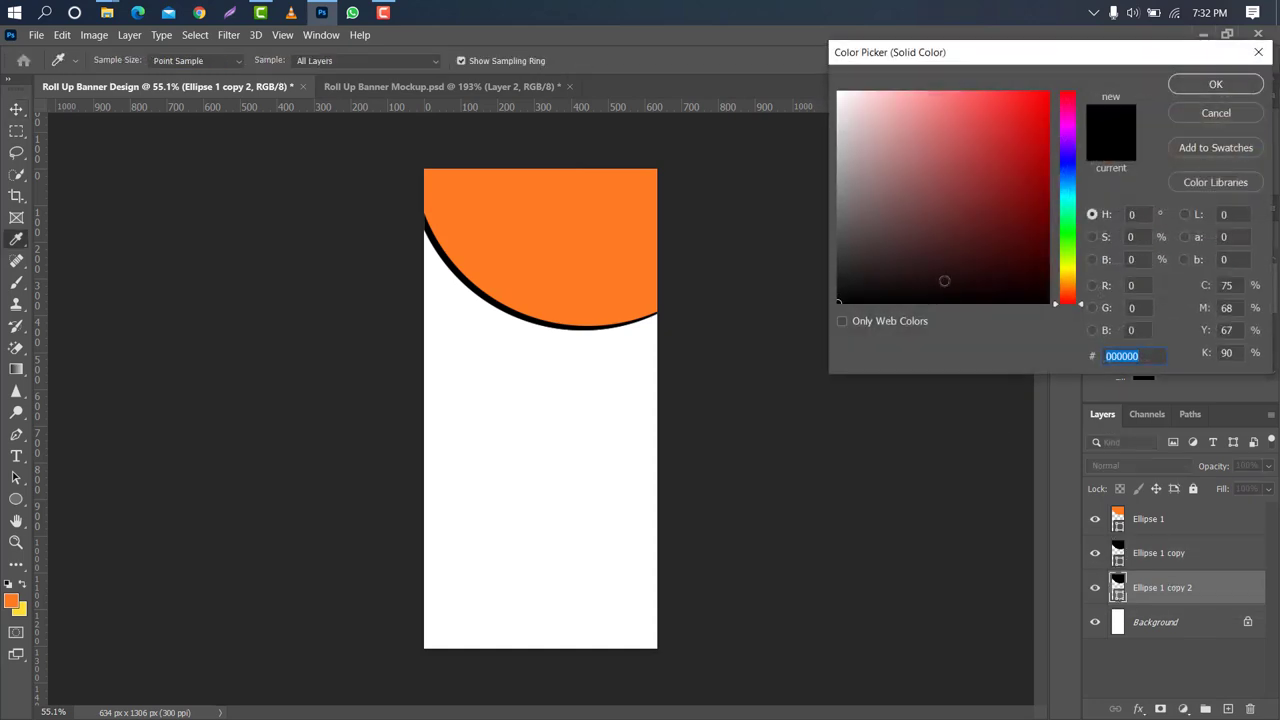
{"action": "left_click", "coordinate": [1180, 89]}
{"action": "key", "text": "ctrl+t"}
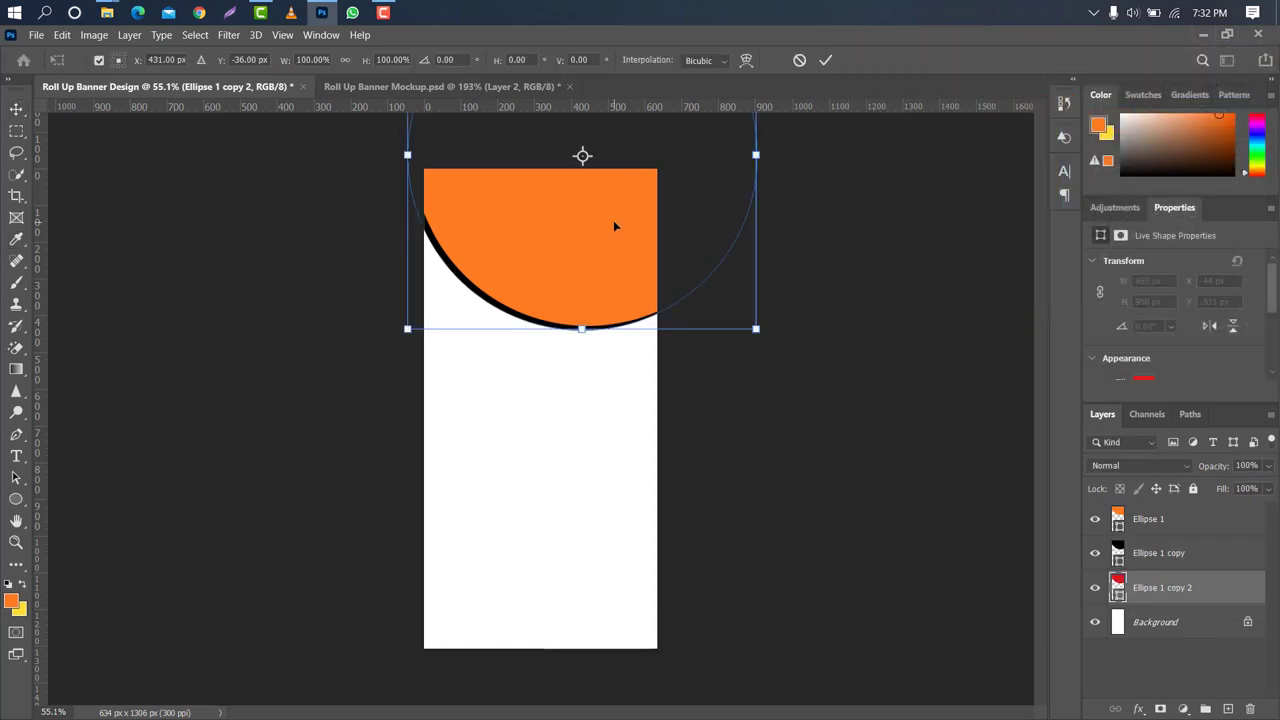
{"action": "mouse_move", "coordinate": [614, 226]}
{"action": "left_mouse_down"}
{"action": "mouse_move", "coordinate": [573, 284]}
{"action": "mouse_move", "coordinate": [613, 218]}
{"action": "left_mouse_up"}
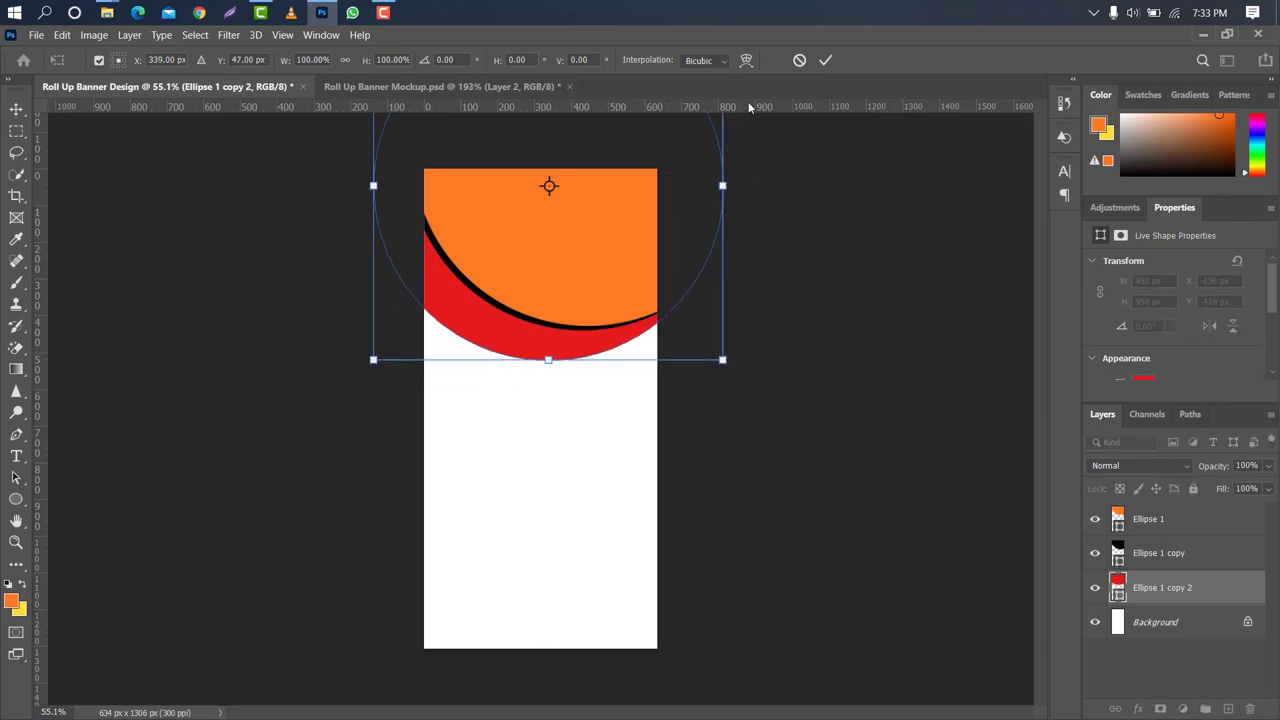
{"action": "left_click", "coordinate": [825, 60]}
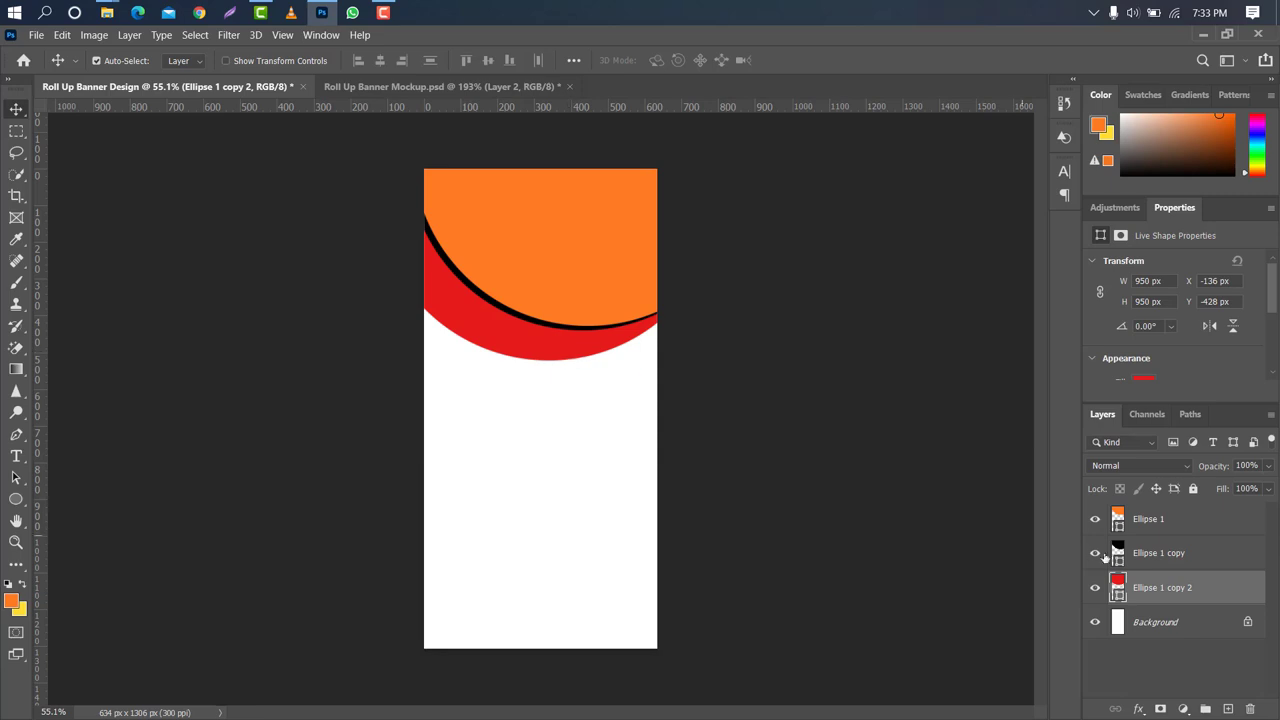
- Add a Gradient Overlay at 0° angle to the red circle layer
{"action": "double_click", "coordinate": [1247, 587]}
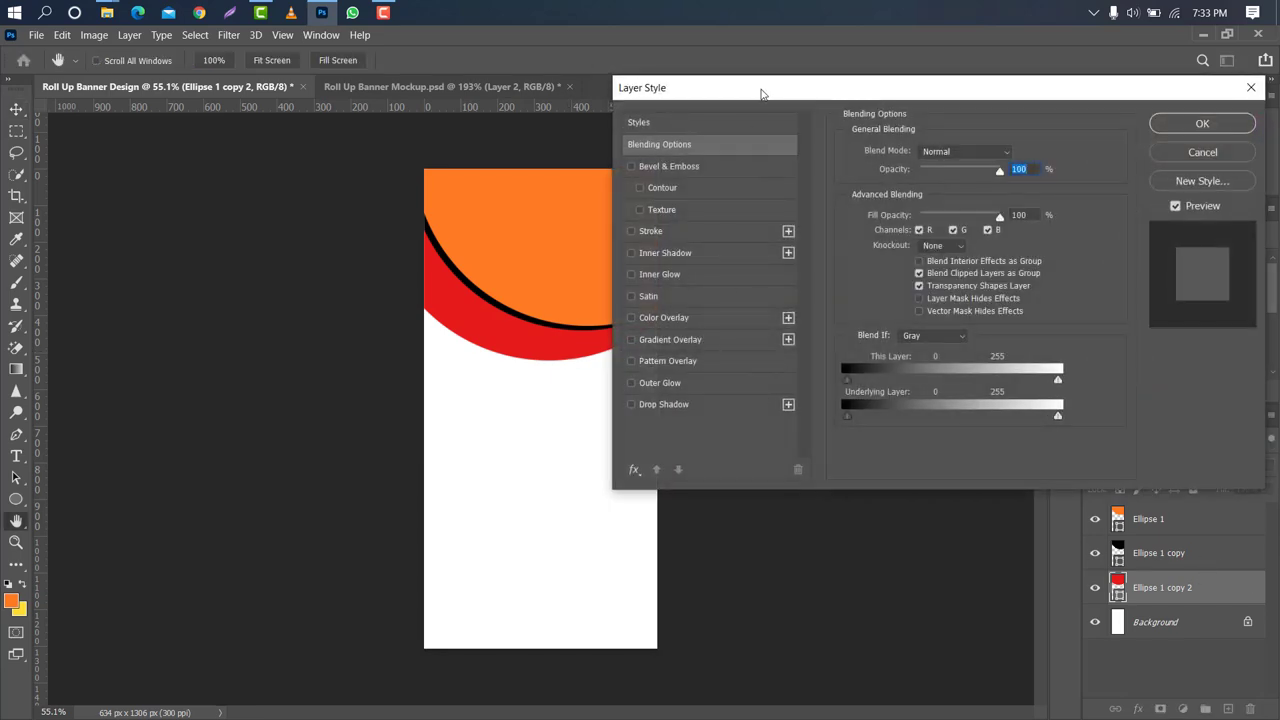
{"action": "left_click_drag", "start_coordinate": [760, 93], "coordinate": [787, 88]}
{"action": "left_click", "coordinate": [748, 331]}
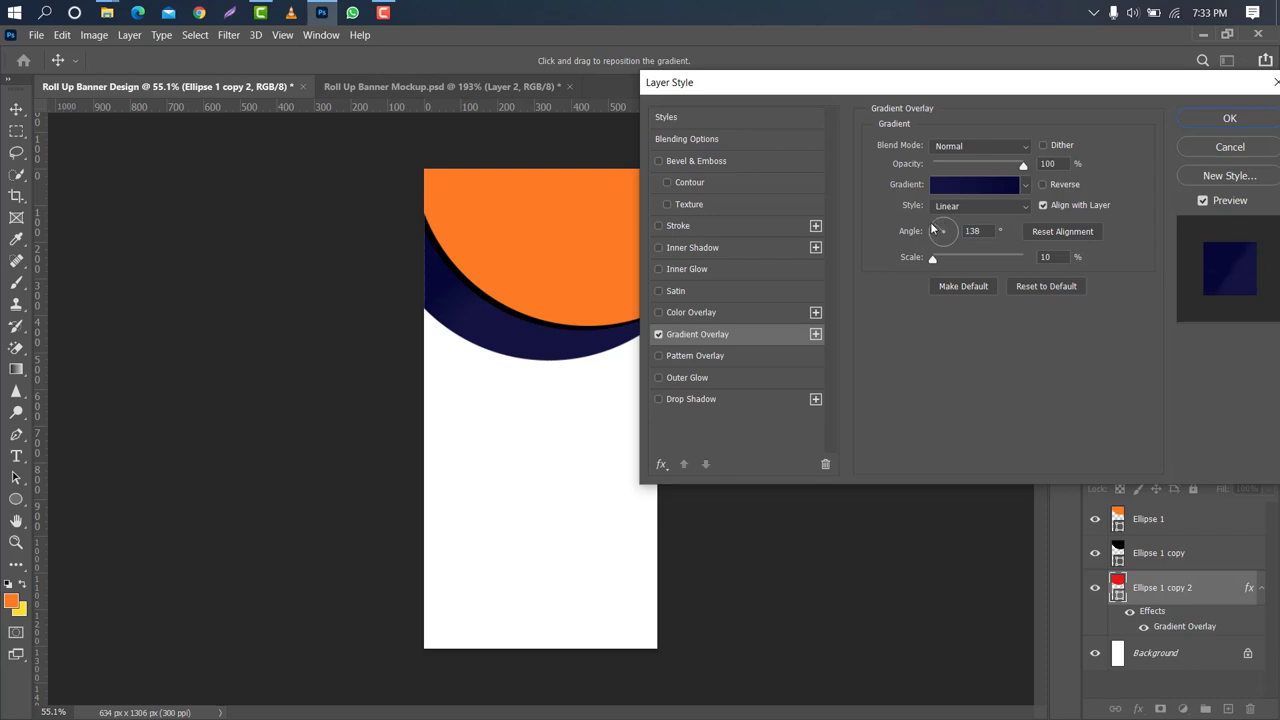
{"action": "left_click_drag", "start_coordinate": [938, 226], "coordinate": [933, 229]}
{"action": "type", "text": "0"}
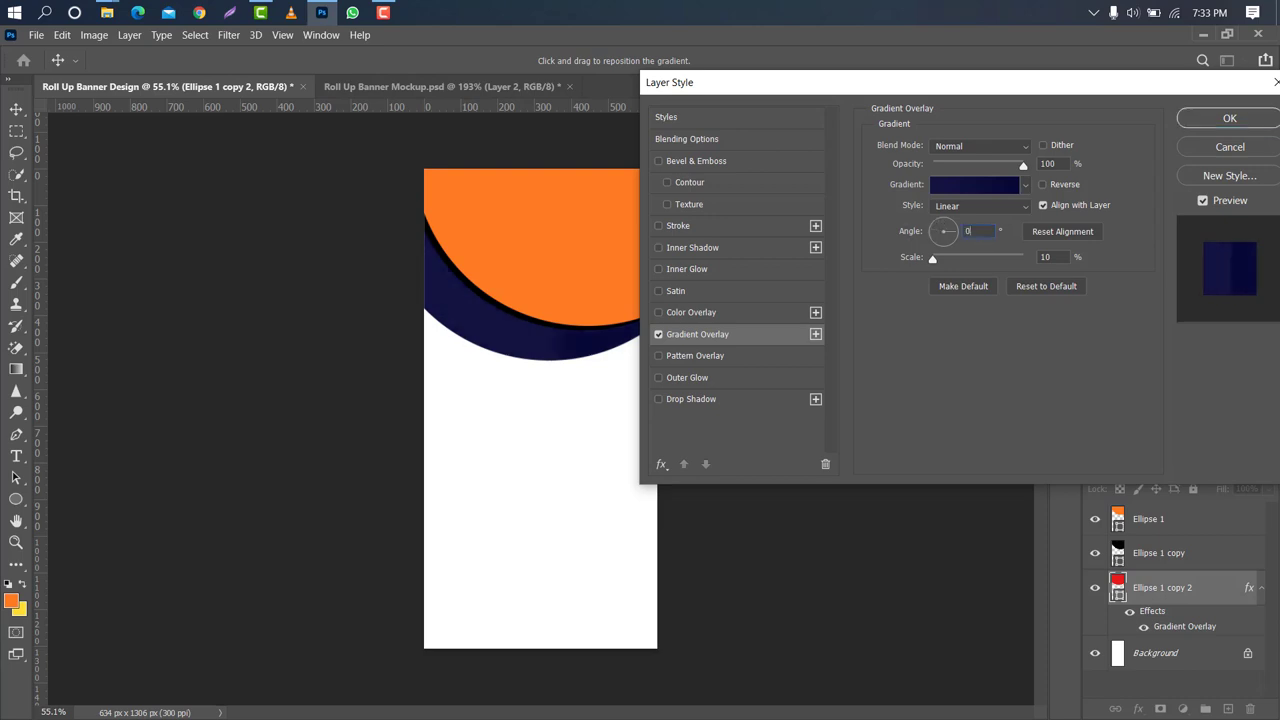
{"action": "left_click_drag", "start_coordinate": [931, 261], "coordinate": [960, 257]}
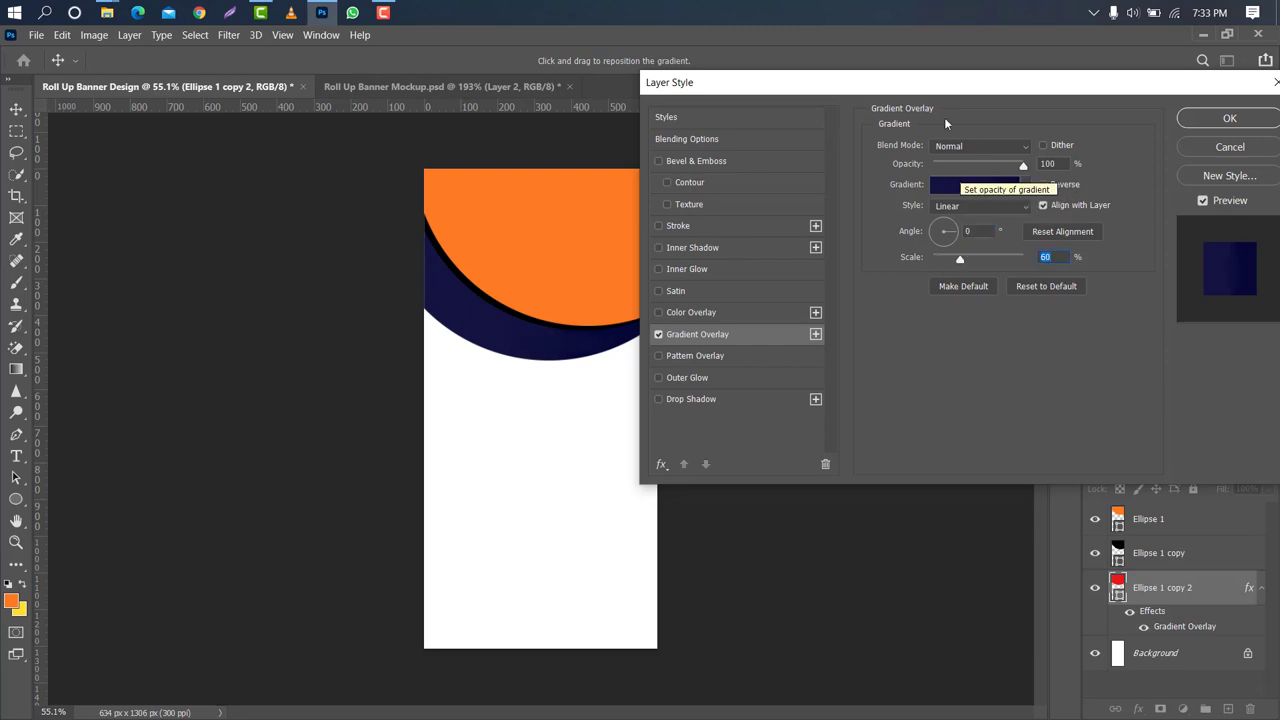
{"action": "left_click_drag", "start_coordinate": [909, 88], "coordinate": [928, 79]}
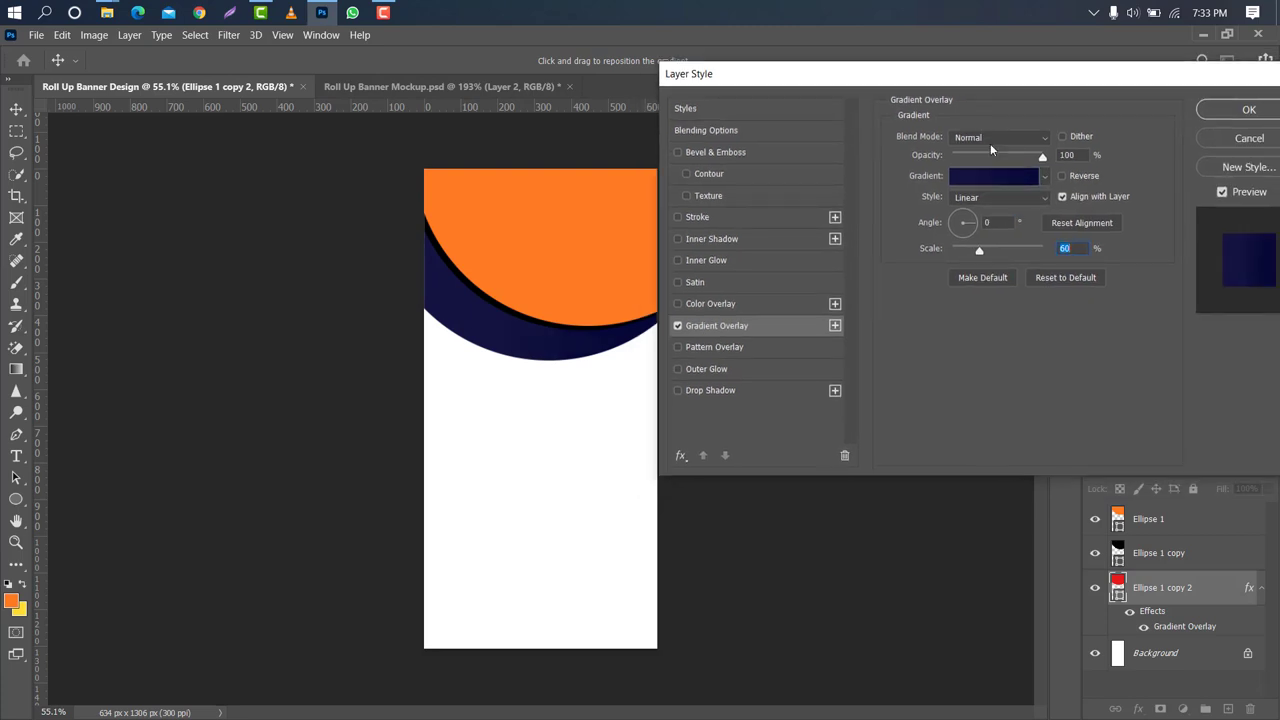
- Edit the gradient stops to run from orange ff7b23 to yellow
{"action": "left_click", "coordinate": [992, 179]}
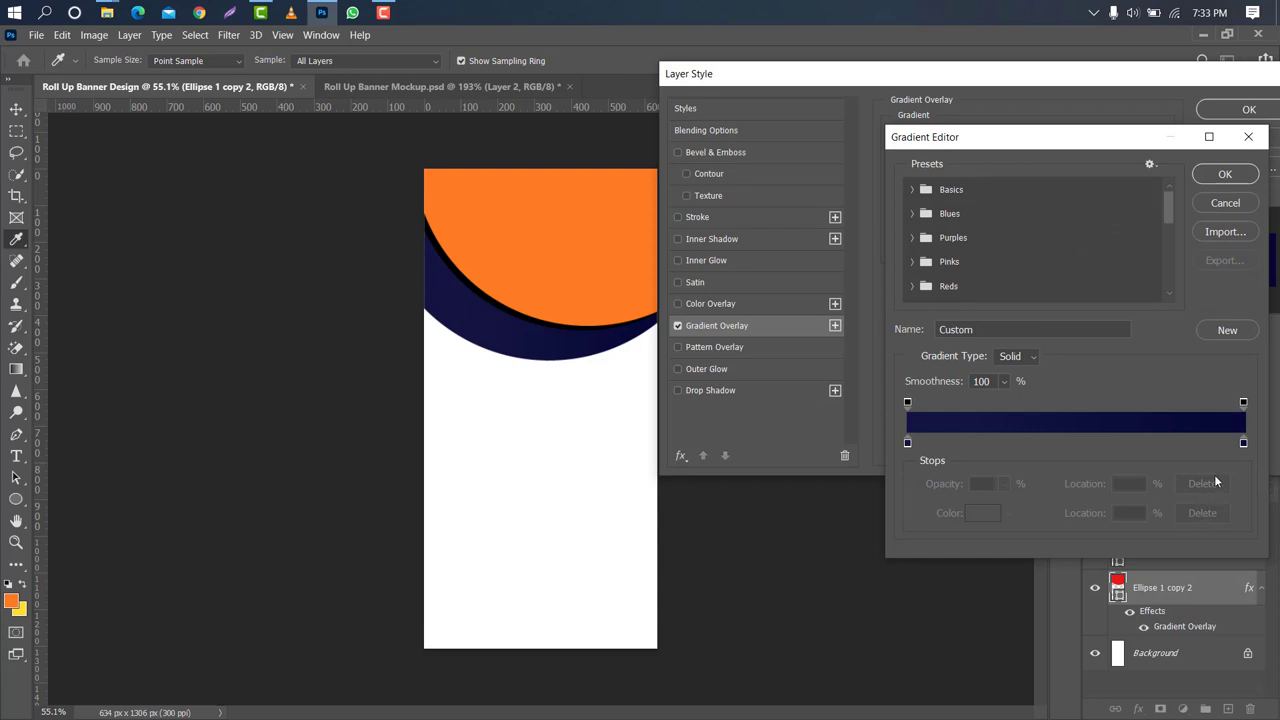
{"action": "double_click", "coordinate": [1244, 443]}
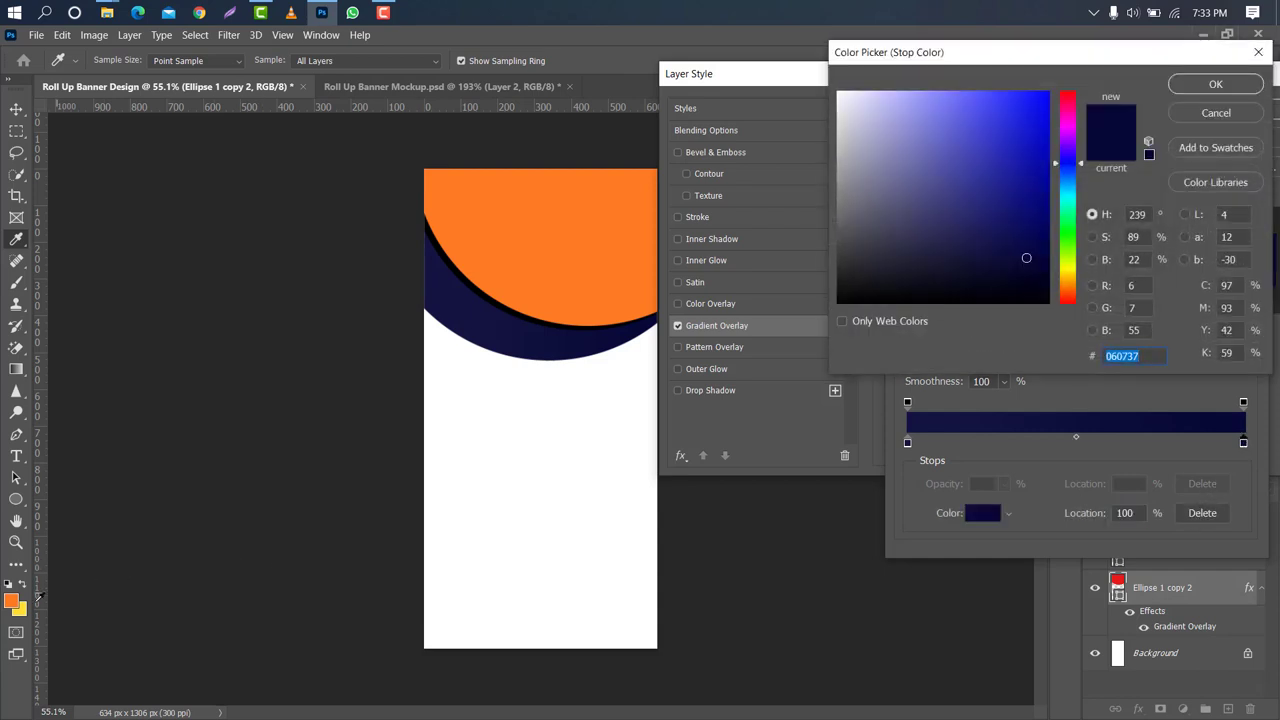
{"action": "type", "text": "ffdd32"}
{"action": "left_click", "coordinate": [1207, 87]}
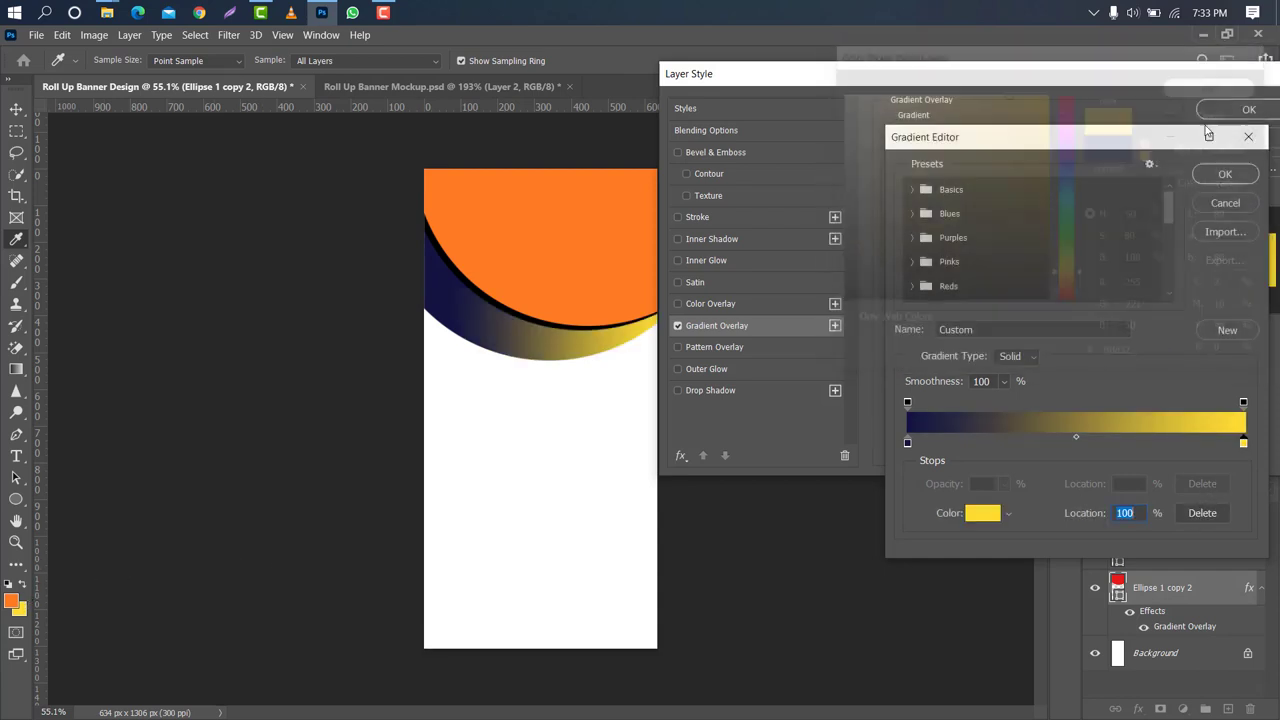
{"action": "double_click", "coordinate": [908, 443]}
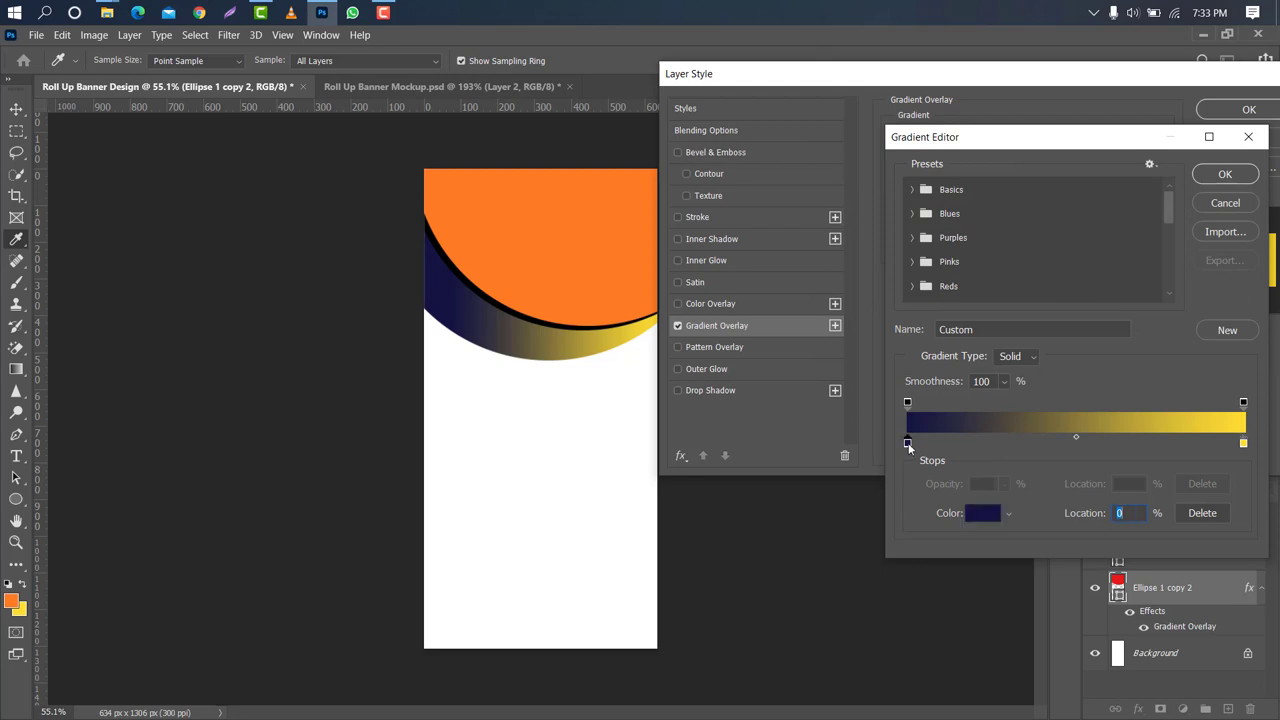
{"action": "type", "text": "ff7b23"}
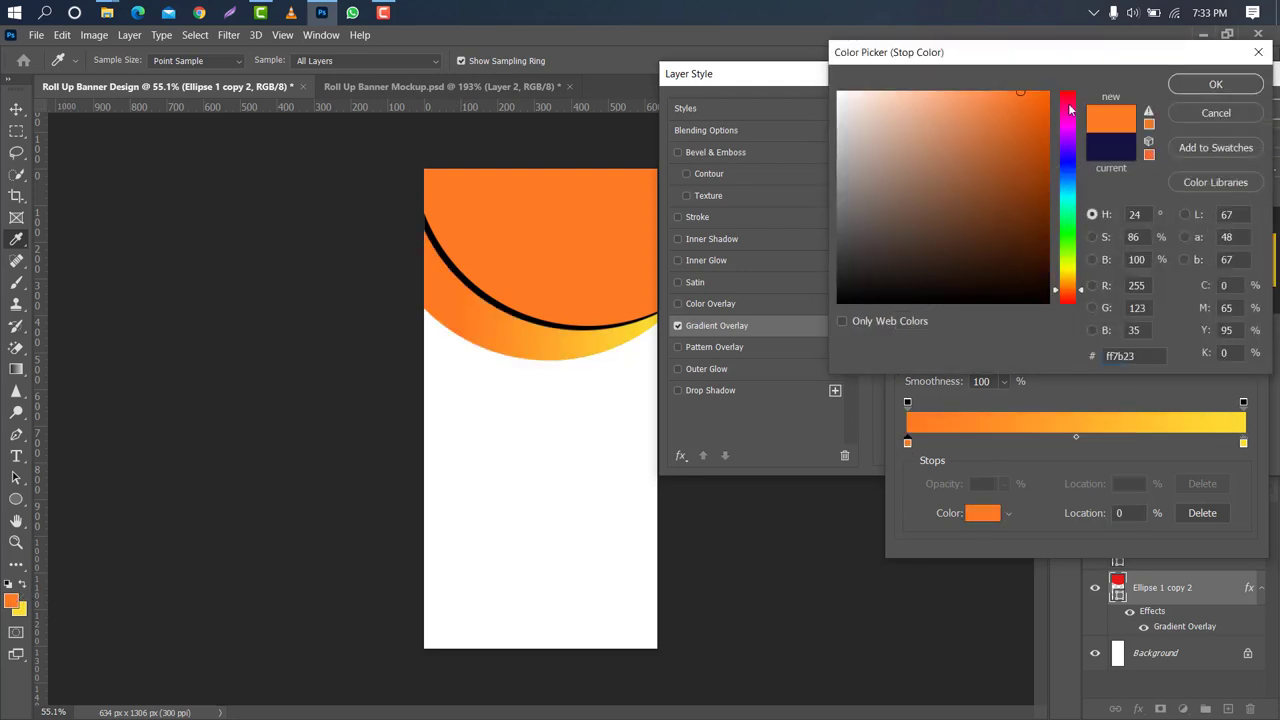
{"action": "left_click", "coordinate": [1201, 84]}
{"action": "left_click", "coordinate": [1210, 177]}
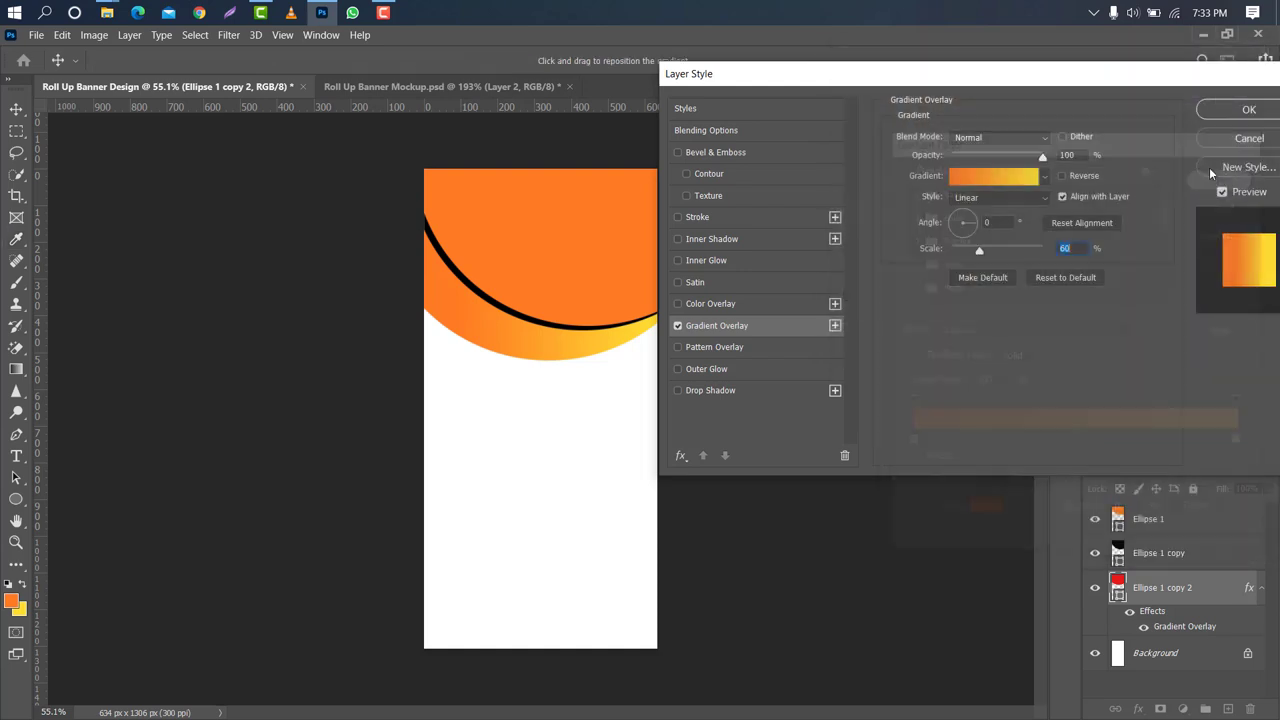
- Reduce the gradient scale to 41% and apply the layer style
{"action": "left_click_drag", "start_coordinate": [985, 85], "coordinate": [1020, 66]}
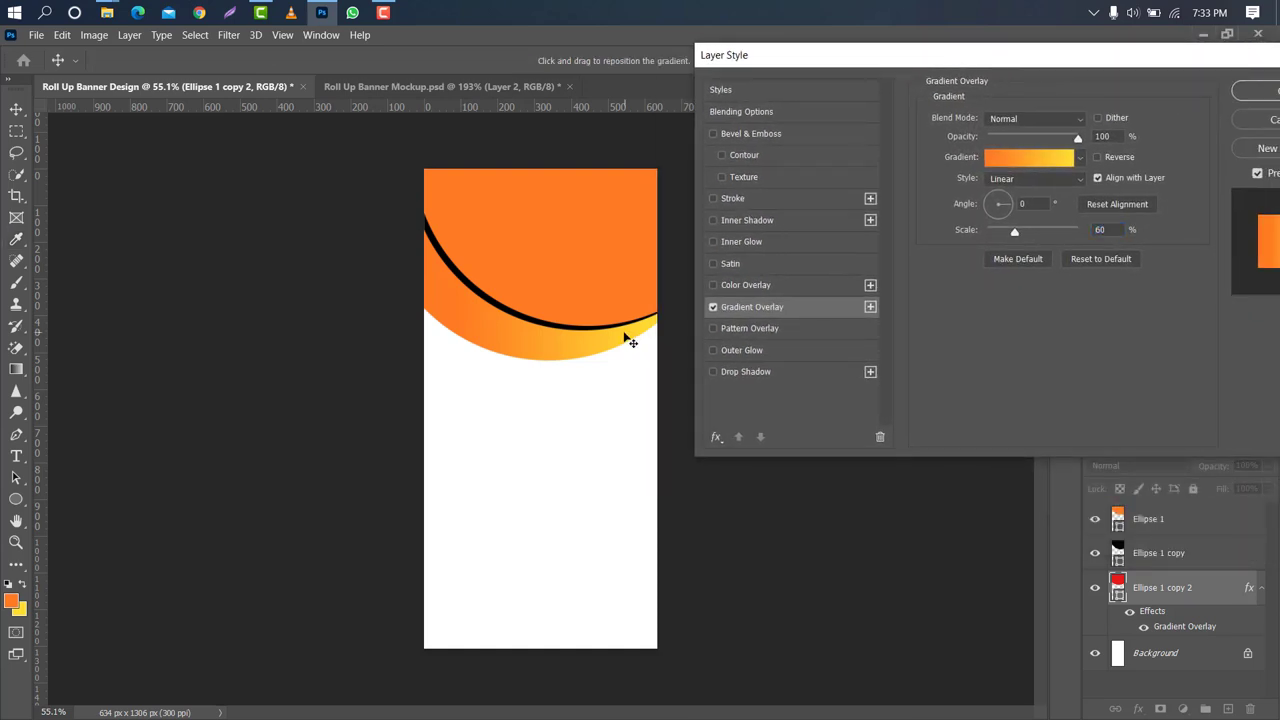
{"action": "scroll", "coordinate": [600, 347], "scroll_direction": "down", "scroll_amount": 19}
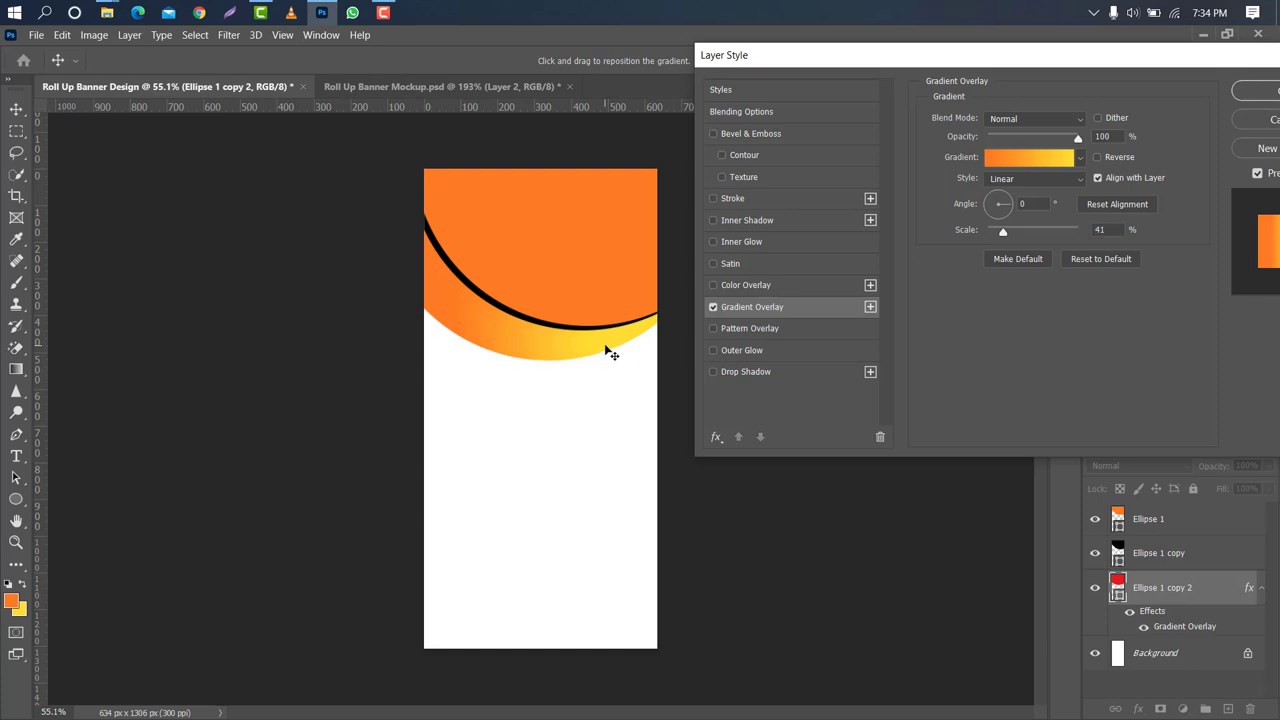
{"action": "left_click_drag", "start_coordinate": [1094, 68], "coordinate": [942, 85]}
{"action": "left_click", "coordinate": [1133, 108]}
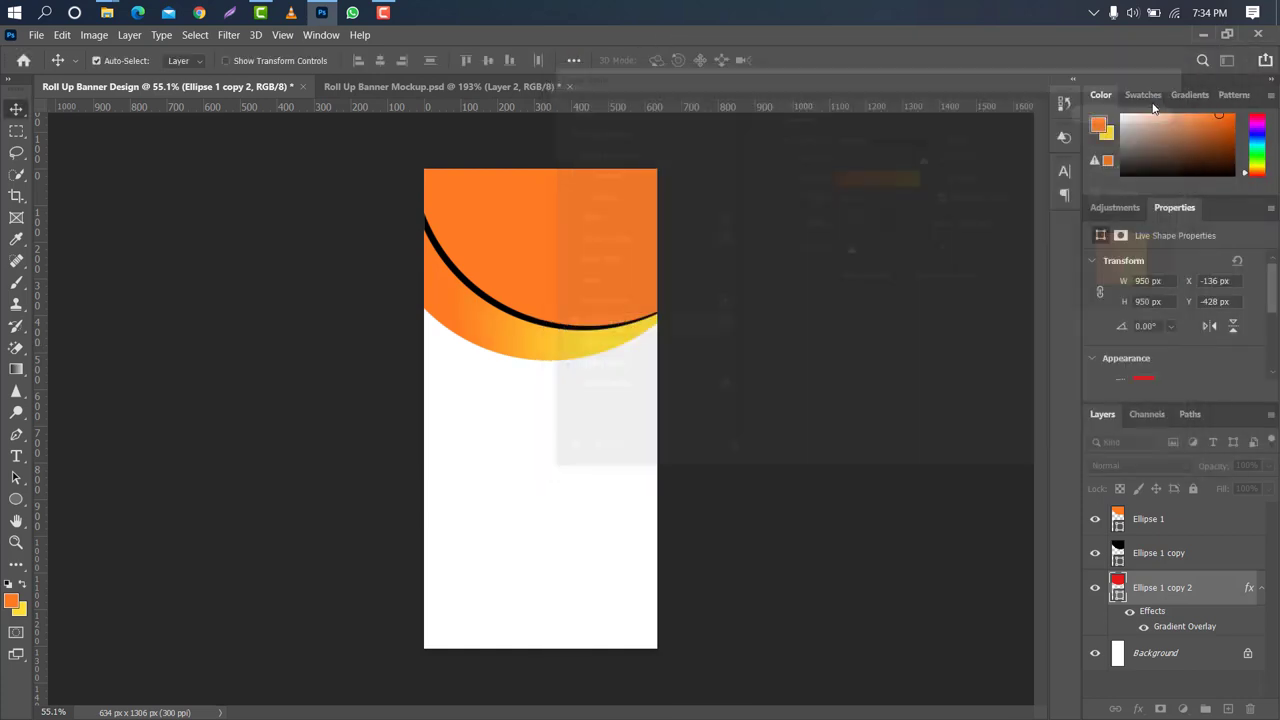
- Recolour the black Ellipse 1 copy arc white (ffffff)
{"action": "left_click", "coordinate": [512, 318]}
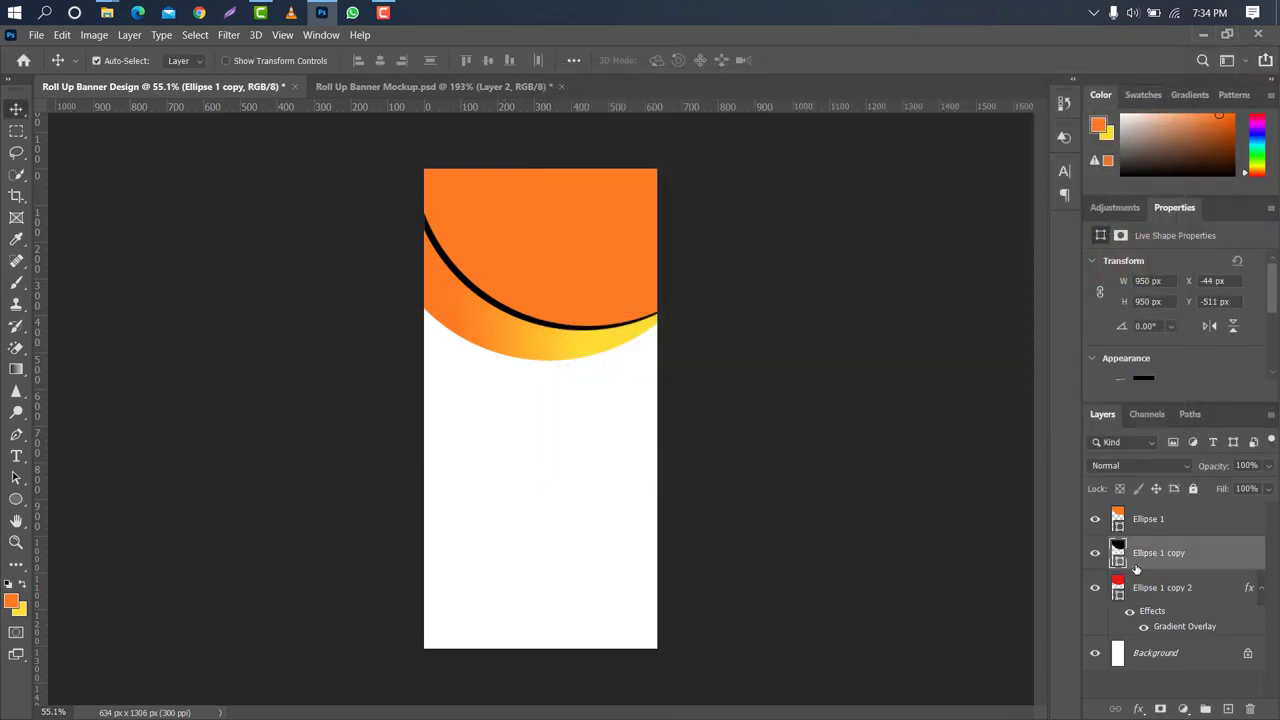
{"action": "double_click", "coordinate": [1118, 558]}
{"action": "type", "text": "ffffff"}
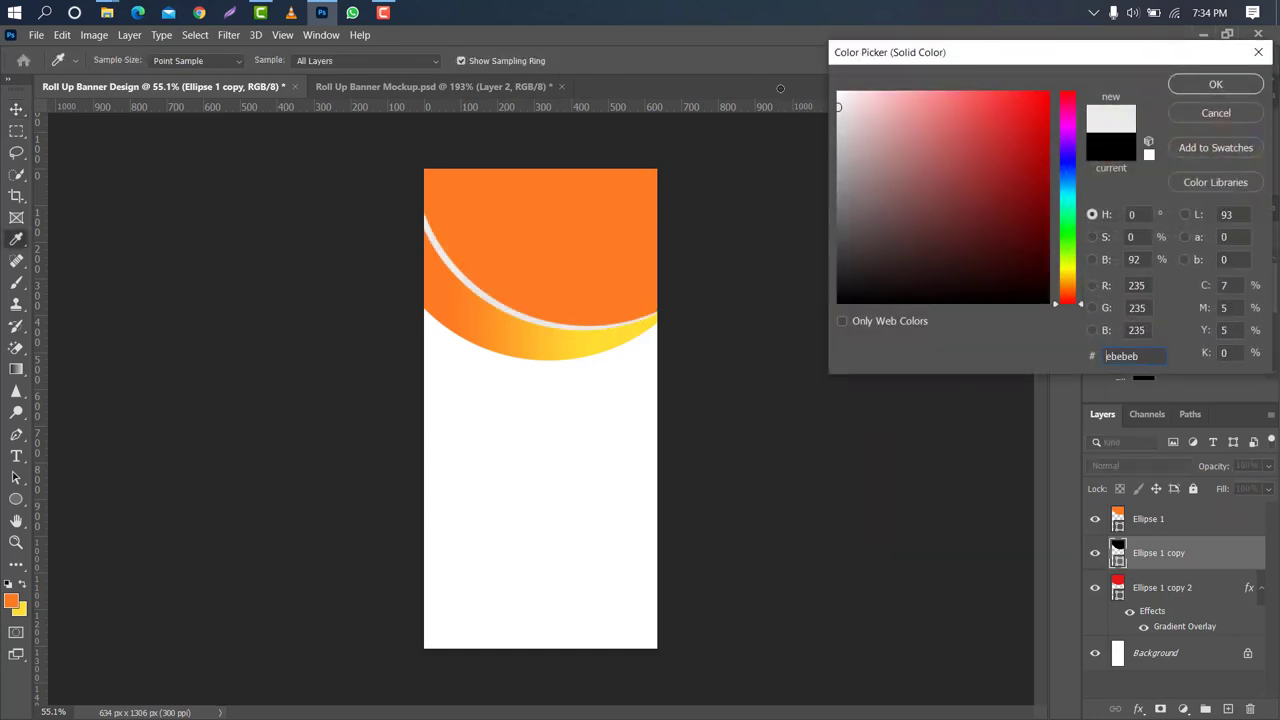
{"action": "left_click", "coordinate": [1213, 83]}
- Give the white arc a Drop Shadow: 88% opacity, 41°, 6 px distance, 16 px size
{"action": "double_click", "coordinate": [1228, 554]}
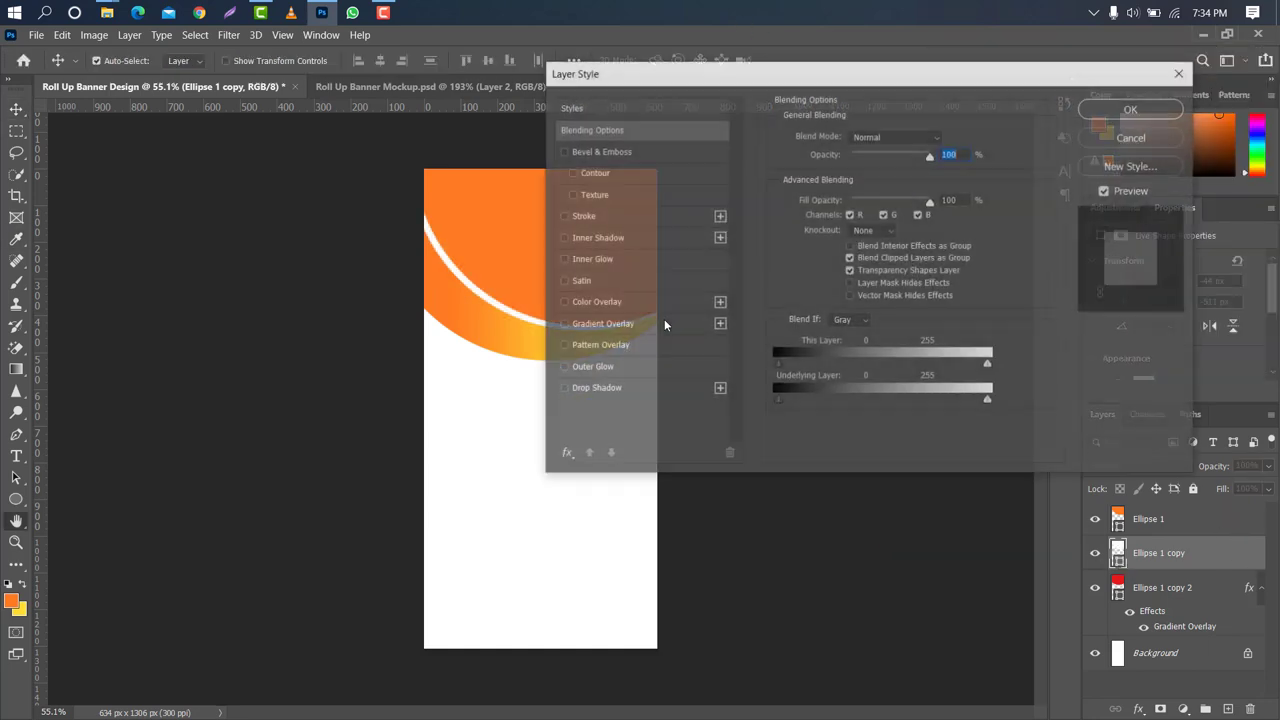
{"action": "left_click_drag", "start_coordinate": [657, 77], "coordinate": [810, 54]}
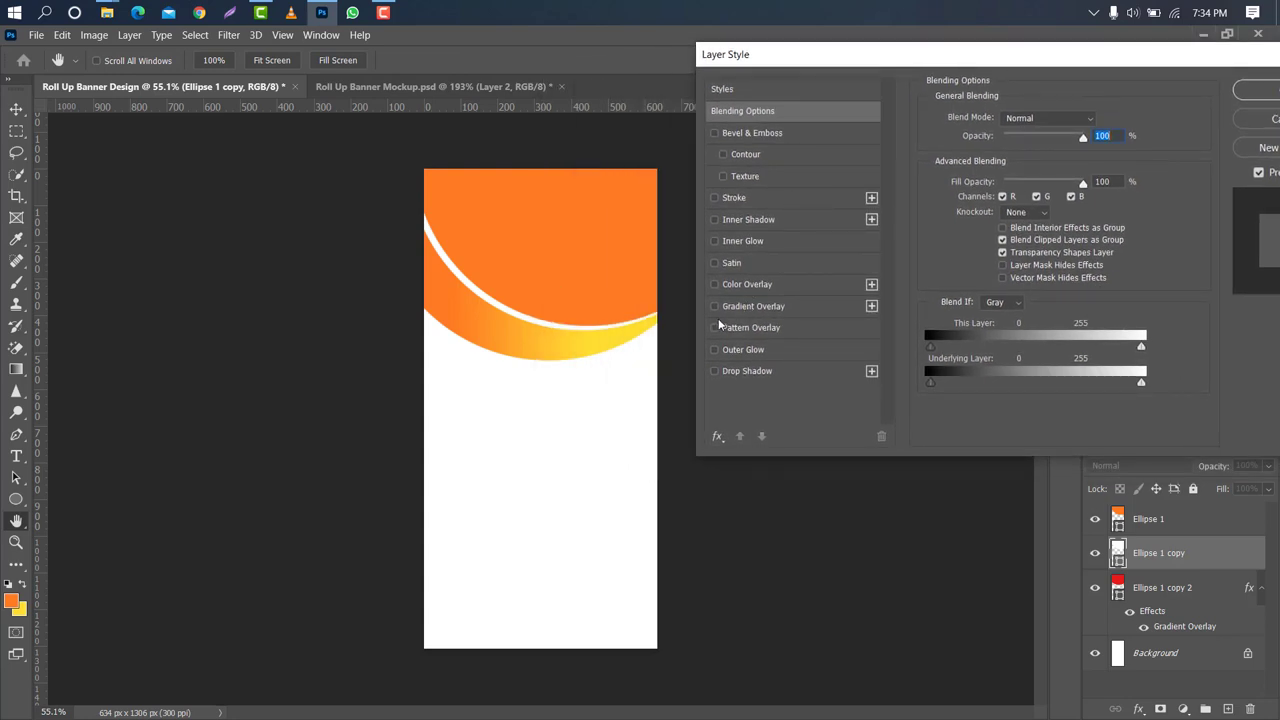
{"action": "left_click", "coordinate": [791, 371]}
{"action": "mouse_move", "coordinate": [988, 193]}
{"action": "left_mouse_down"}
{"action": "mouse_move", "coordinate": [1000, 196]}
{"action": "mouse_move", "coordinate": [998, 230]}
{"action": "left_mouse_up"}
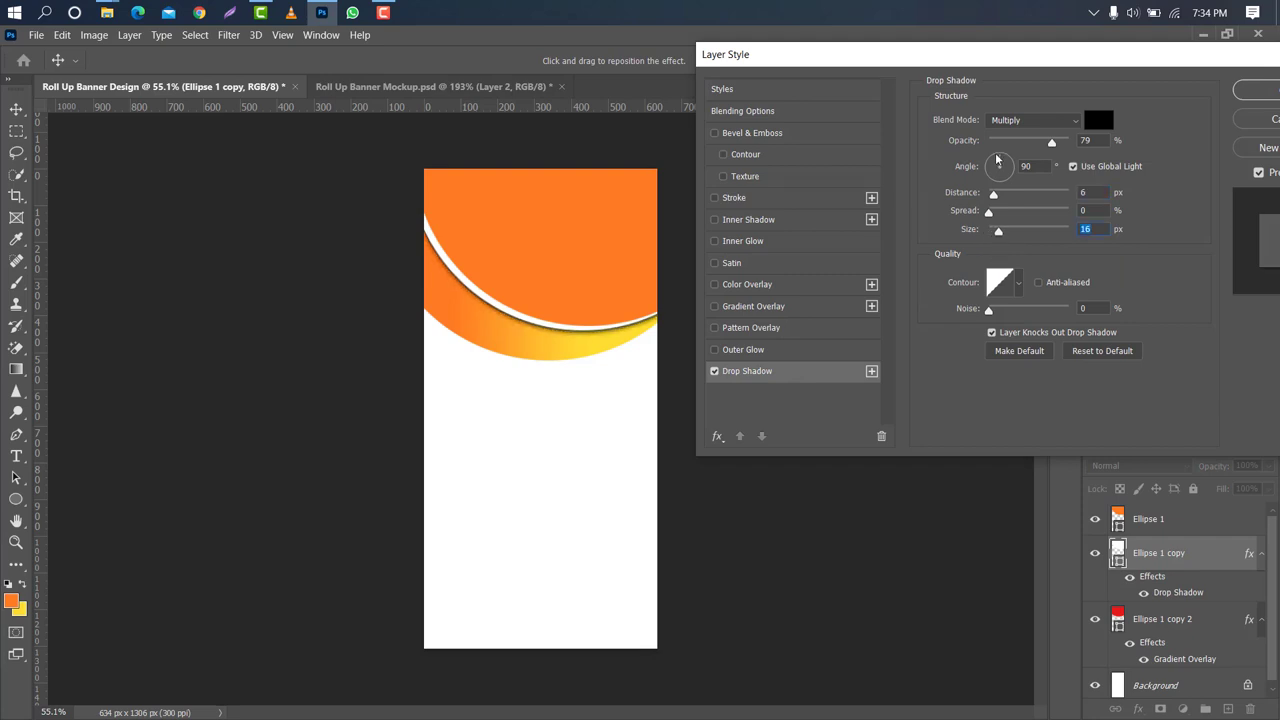
{"action": "left_click_drag", "start_coordinate": [997, 160], "coordinate": [1003, 160]}
{"action": "left_click_drag", "start_coordinate": [998, 231], "coordinate": [995, 231]}
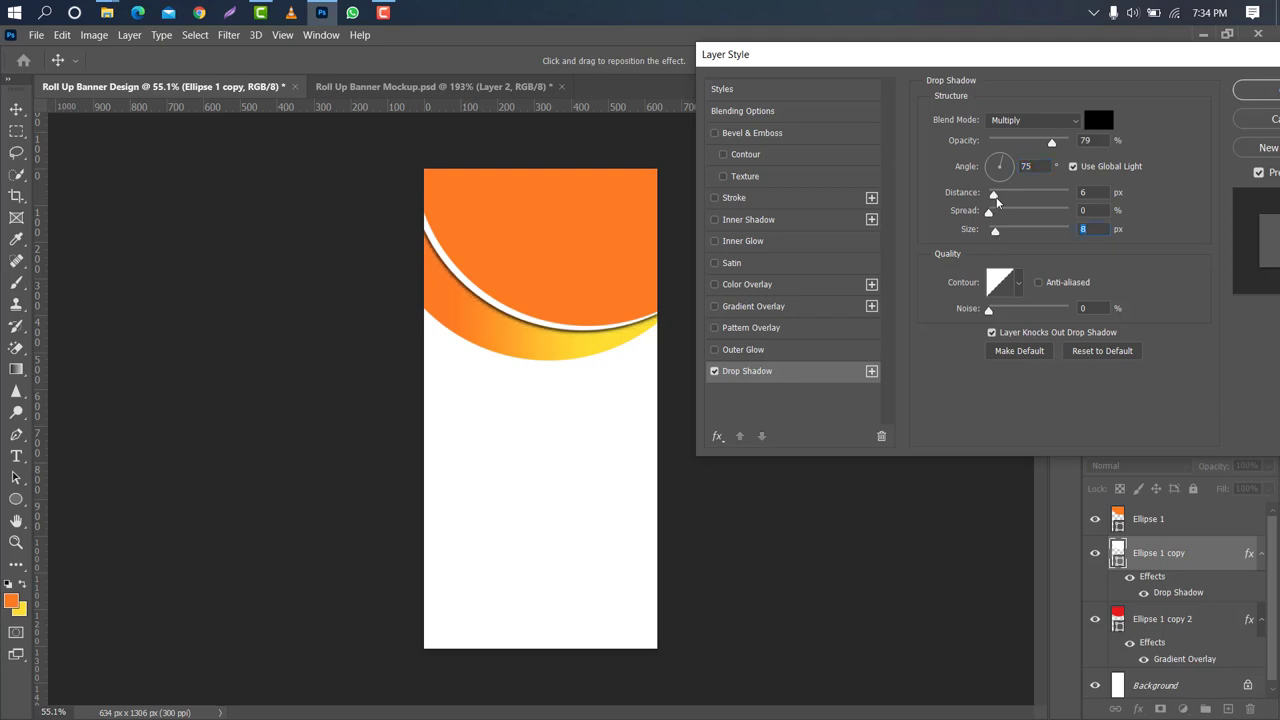
{"action": "left_click_drag", "start_coordinate": [1051, 143], "coordinate": [1059, 143]}
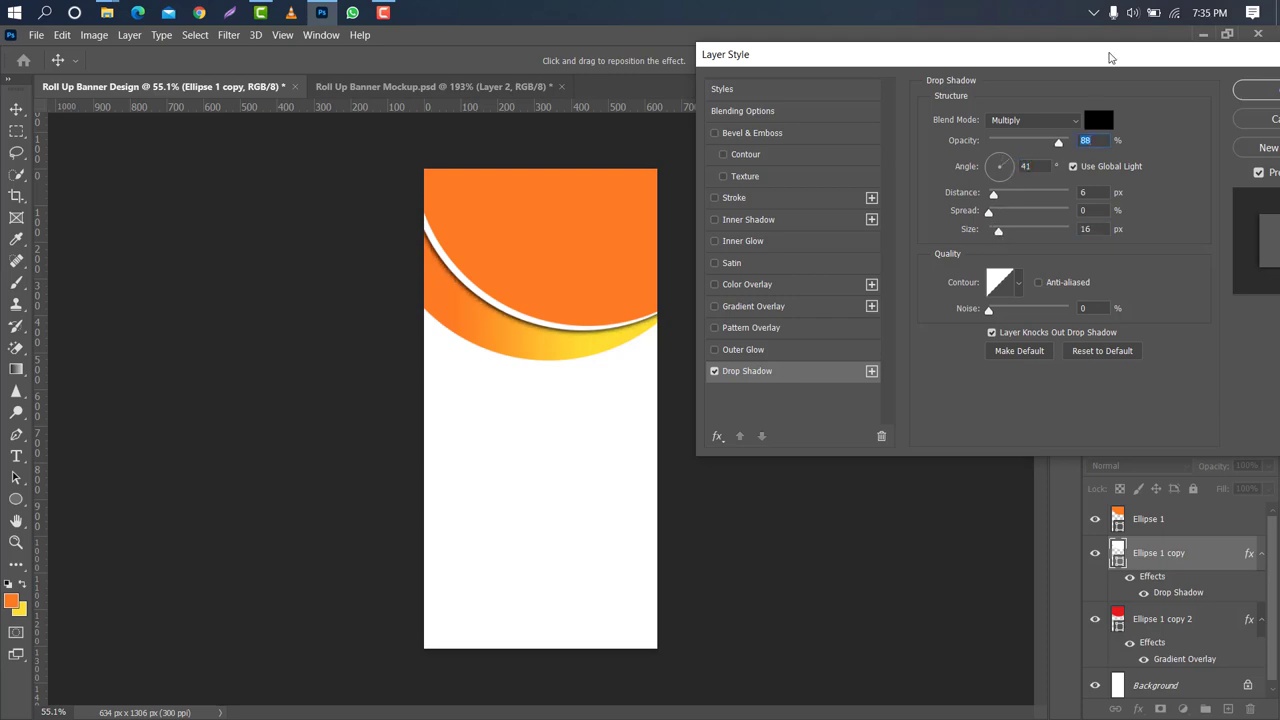
{"action": "left_click_drag", "start_coordinate": [1109, 57], "coordinate": [1051, 57]}
{"action": "left_click", "coordinate": [1220, 90]}
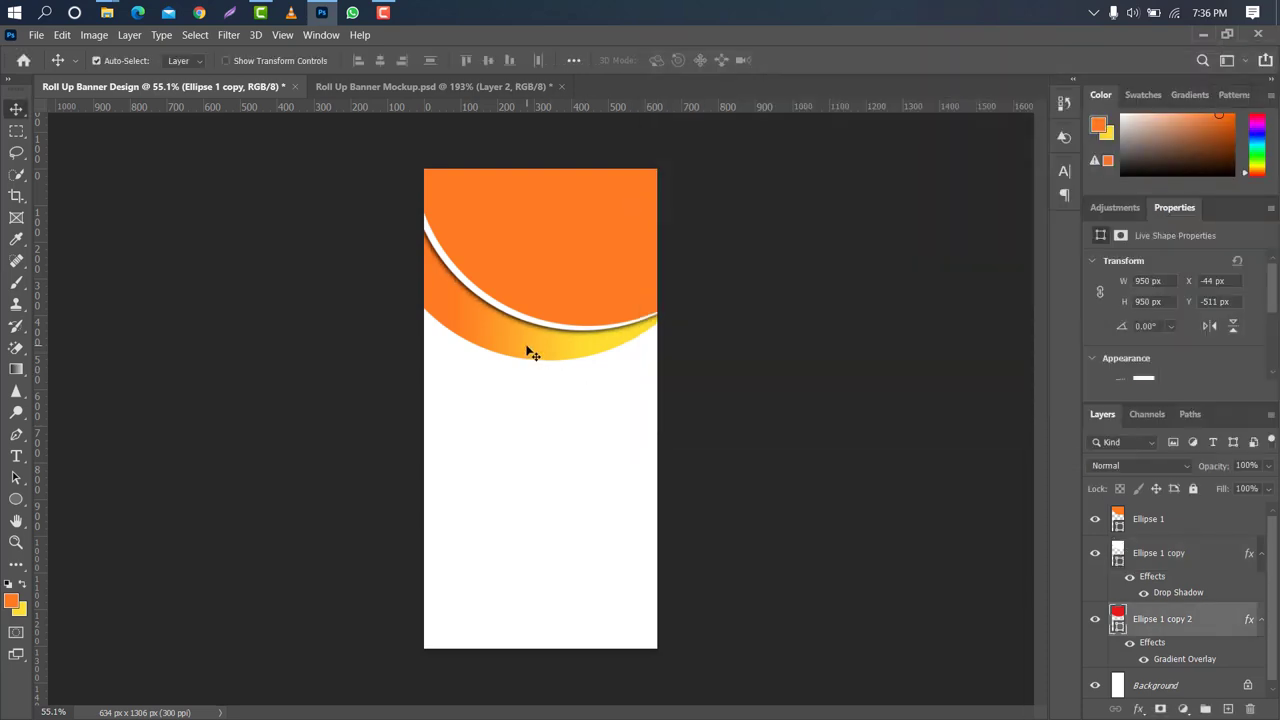
- Duplicate the gradient arc below it and give the copy a white Color Overlay
{"action": "left_click_drag", "start_coordinate": [1230, 620], "coordinate": [1228, 708]}
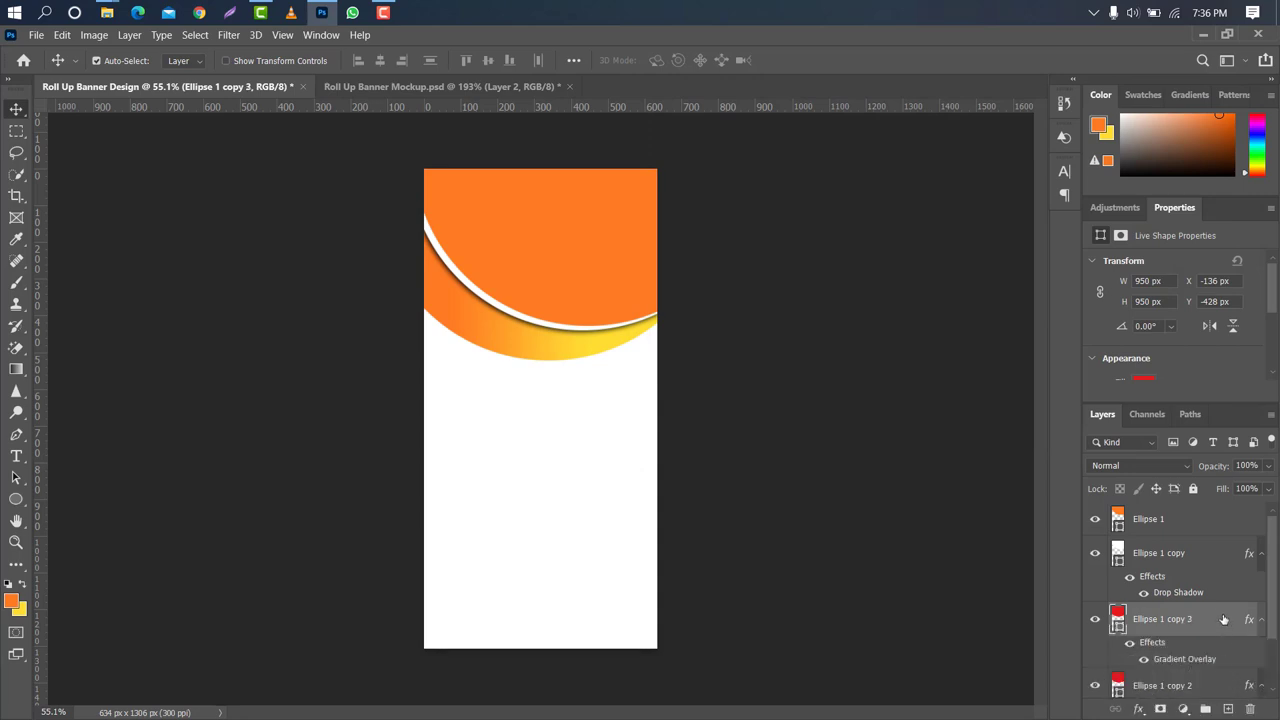
{"action": "scroll", "coordinate": [1268, 597], "scroll_direction": "down", "scroll_amount": 2}
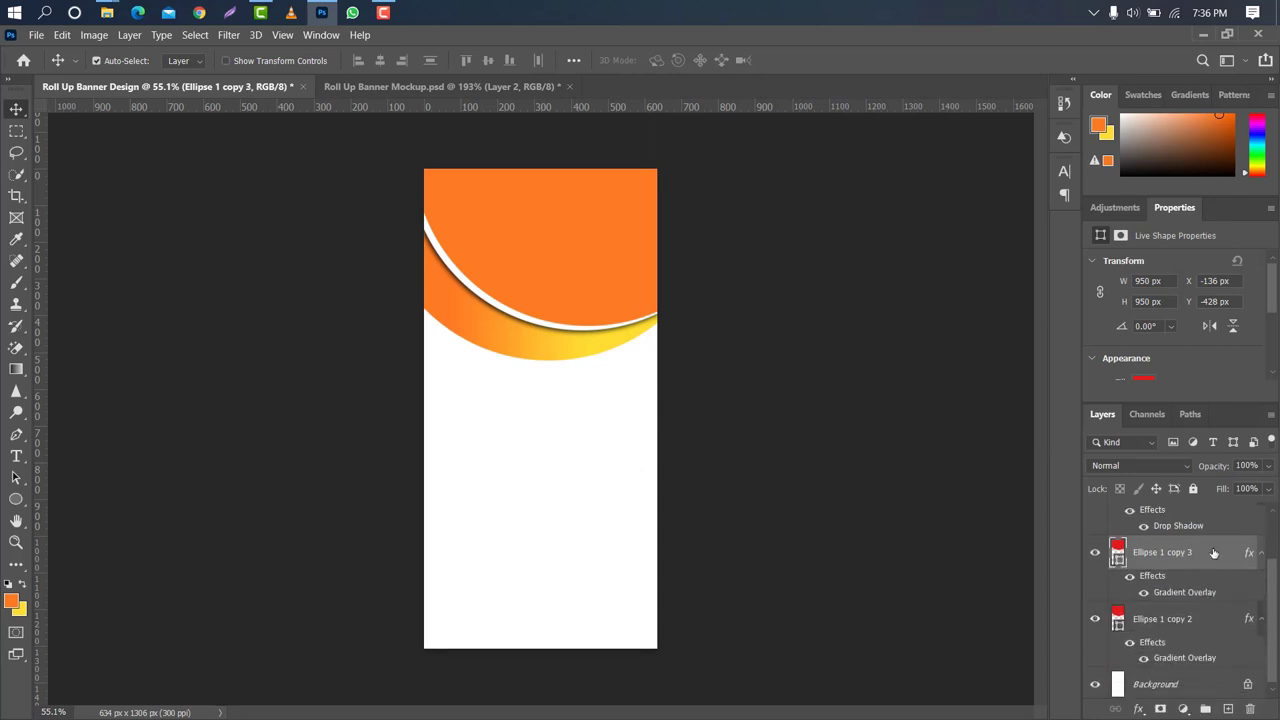
{"action": "left_click_drag", "start_coordinate": [1216, 555], "coordinate": [1200, 654]}
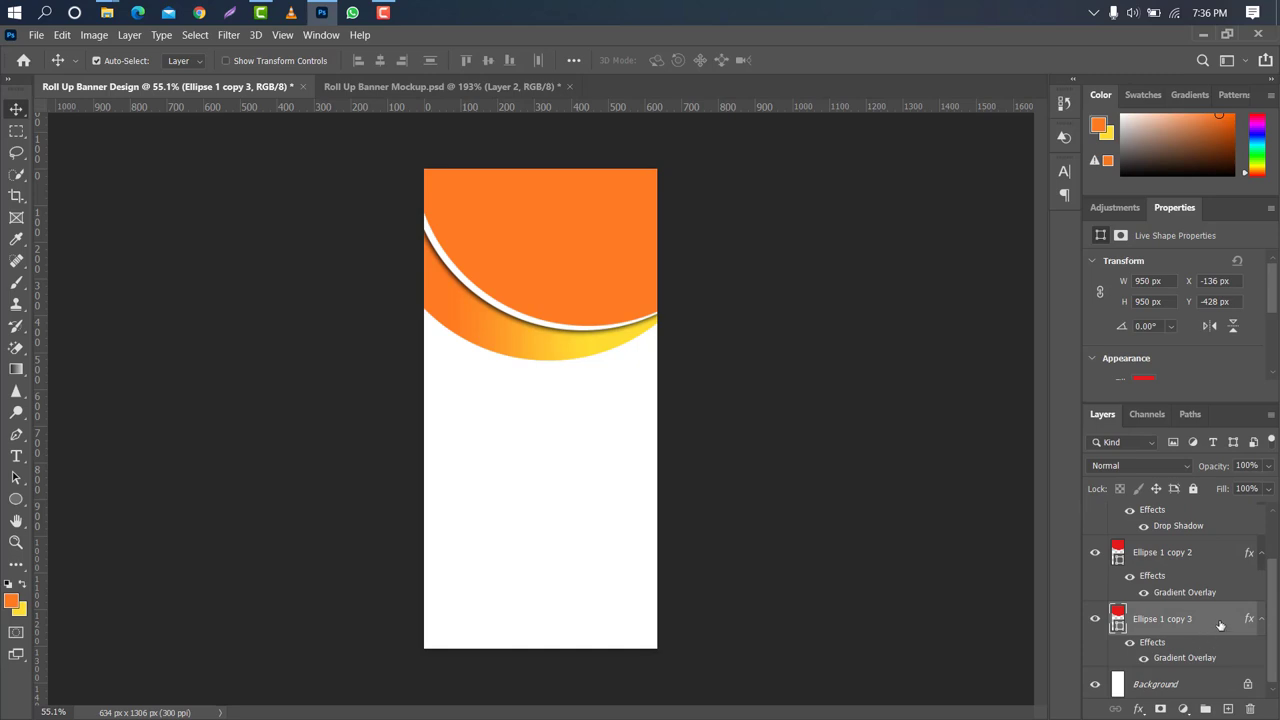
{"action": "double_click", "coordinate": [1219, 626]}
{"action": "left_click", "coordinate": [672, 306]}
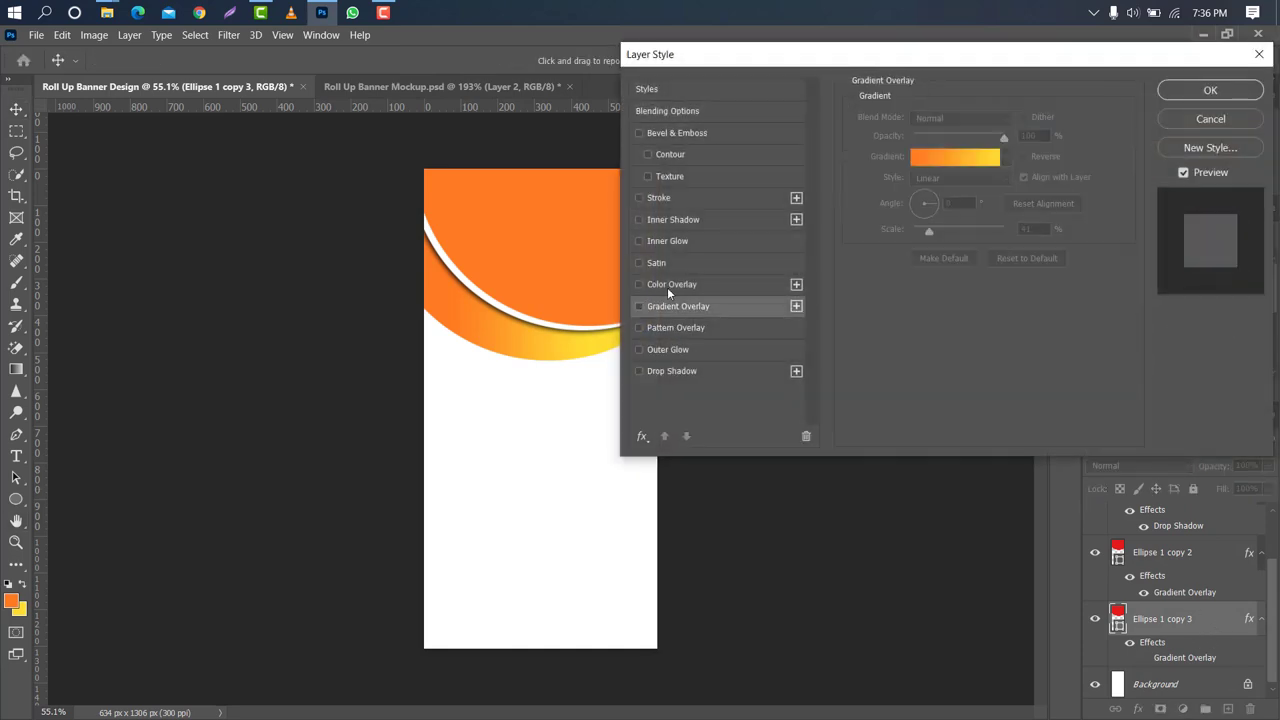
{"action": "left_click", "coordinate": [679, 284]}
{"action": "left_click", "coordinate": [1023, 120]}
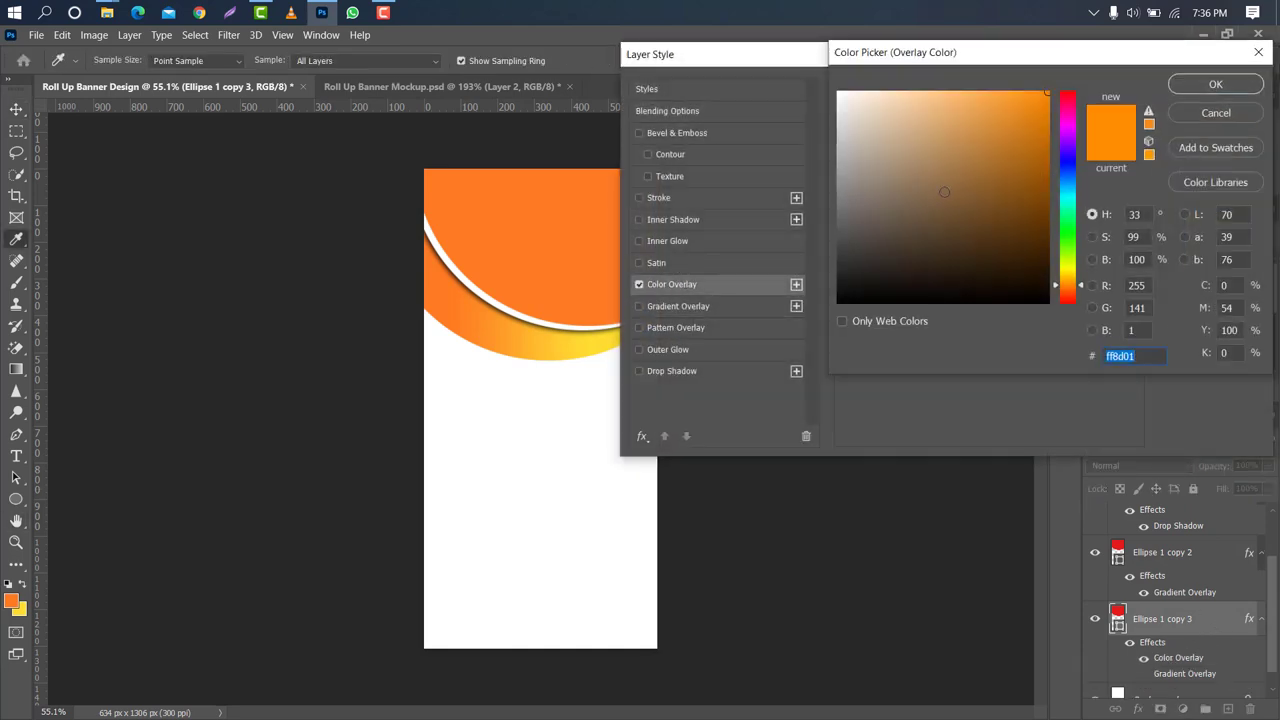
{"action": "left_click", "coordinate": [754, 44]}
{"action": "left_click", "coordinate": [1216, 84]}
{"action": "left_click", "coordinate": [672, 371]}
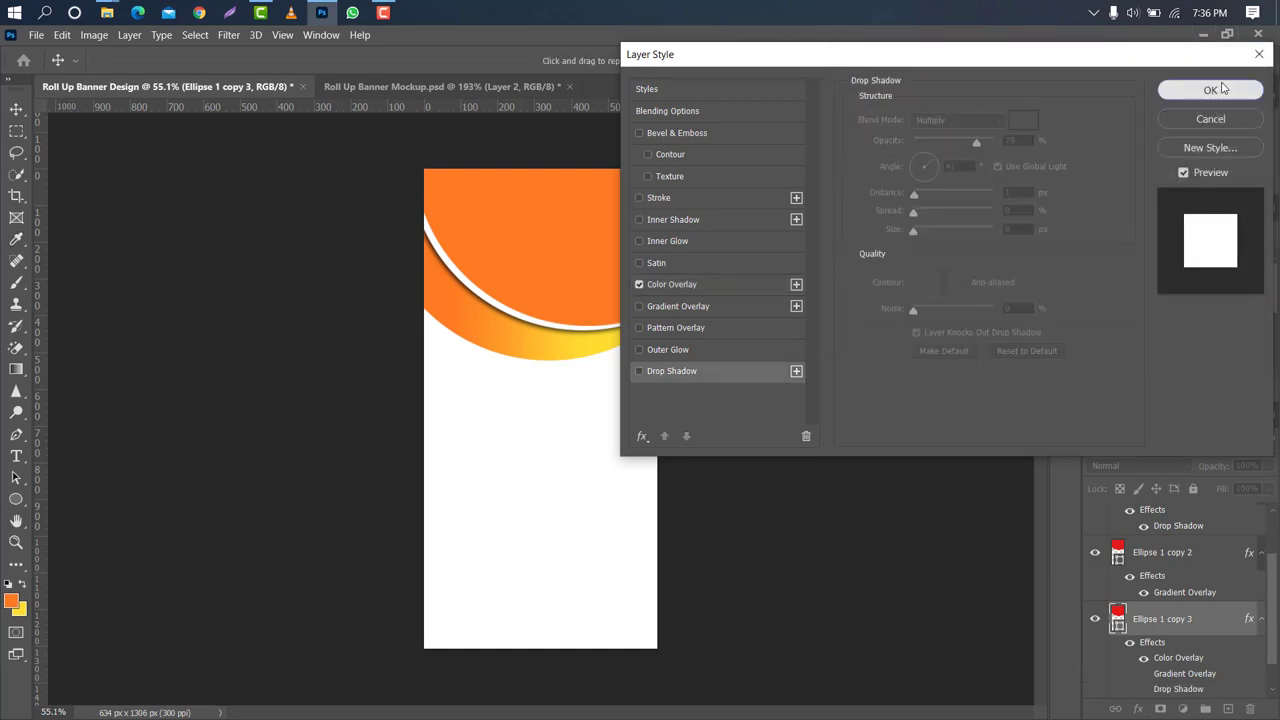
{"action": "left_click", "coordinate": [1216, 88]}
- Nudge the white arc slightly down and left
{"action": "key", "text": "ctrl+t"}
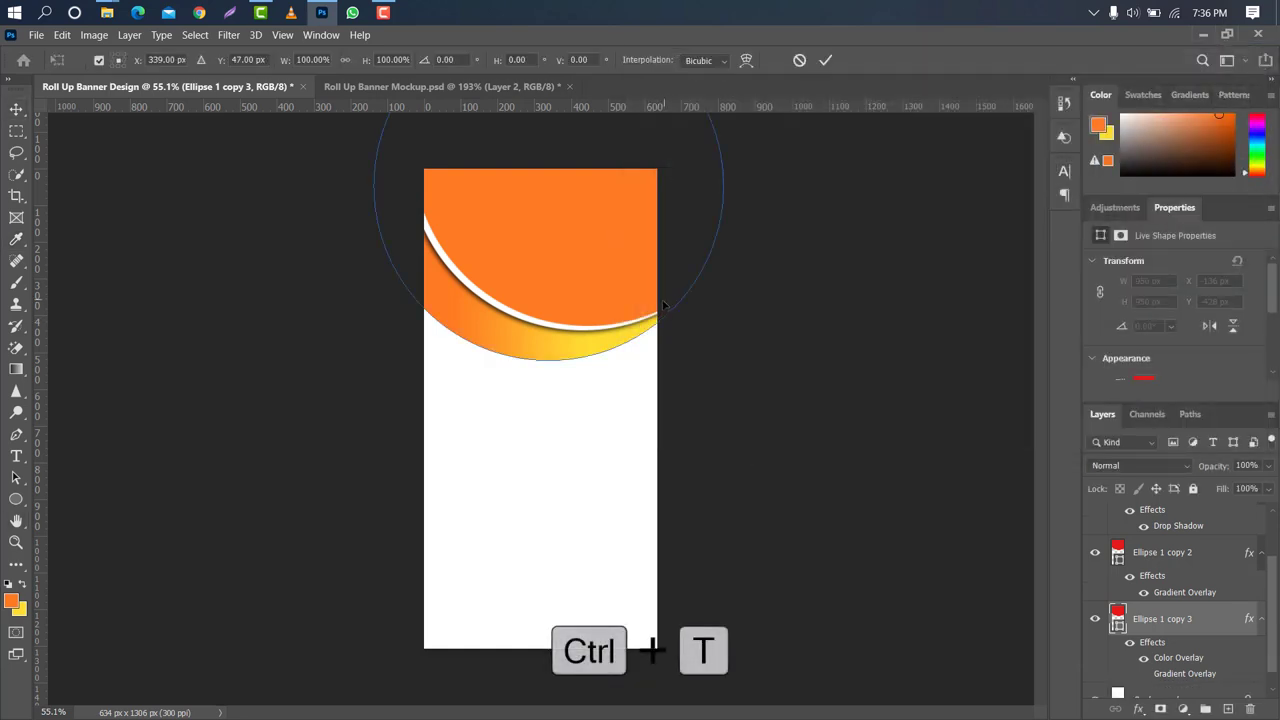
{"action": "left_click_drag", "start_coordinate": [588, 258], "coordinate": [583, 264]}
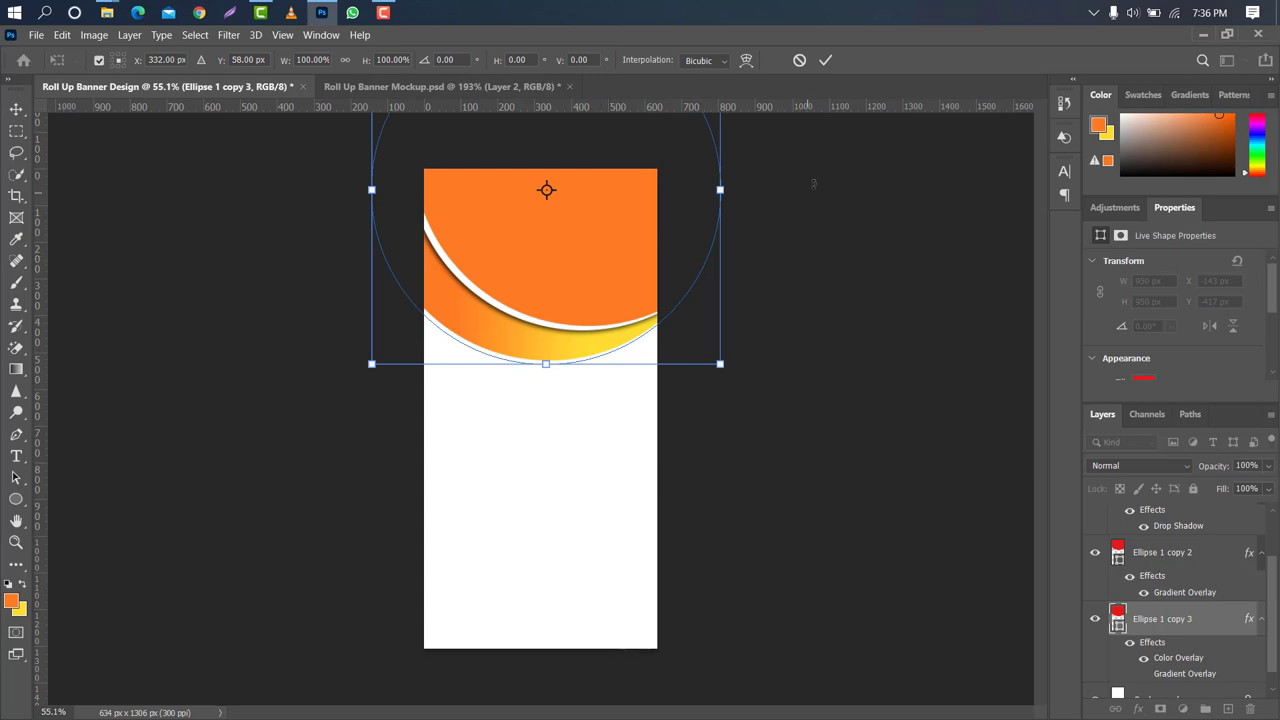
{"action": "left_click", "coordinate": [825, 60]}
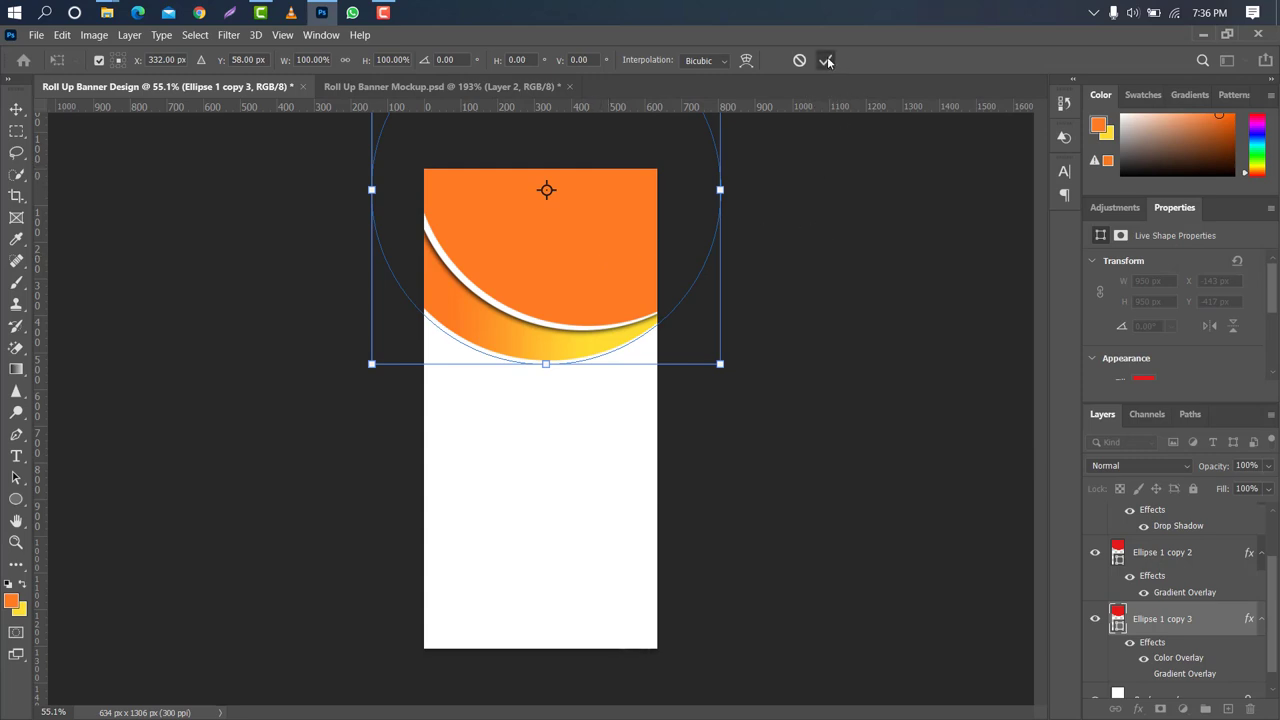
- Add a Drop Shadow to the white arc at 68% opacity and 6 px distance
{"action": "double_click", "coordinate": [1219, 634]}
{"action": "left_click", "coordinate": [706, 371]}
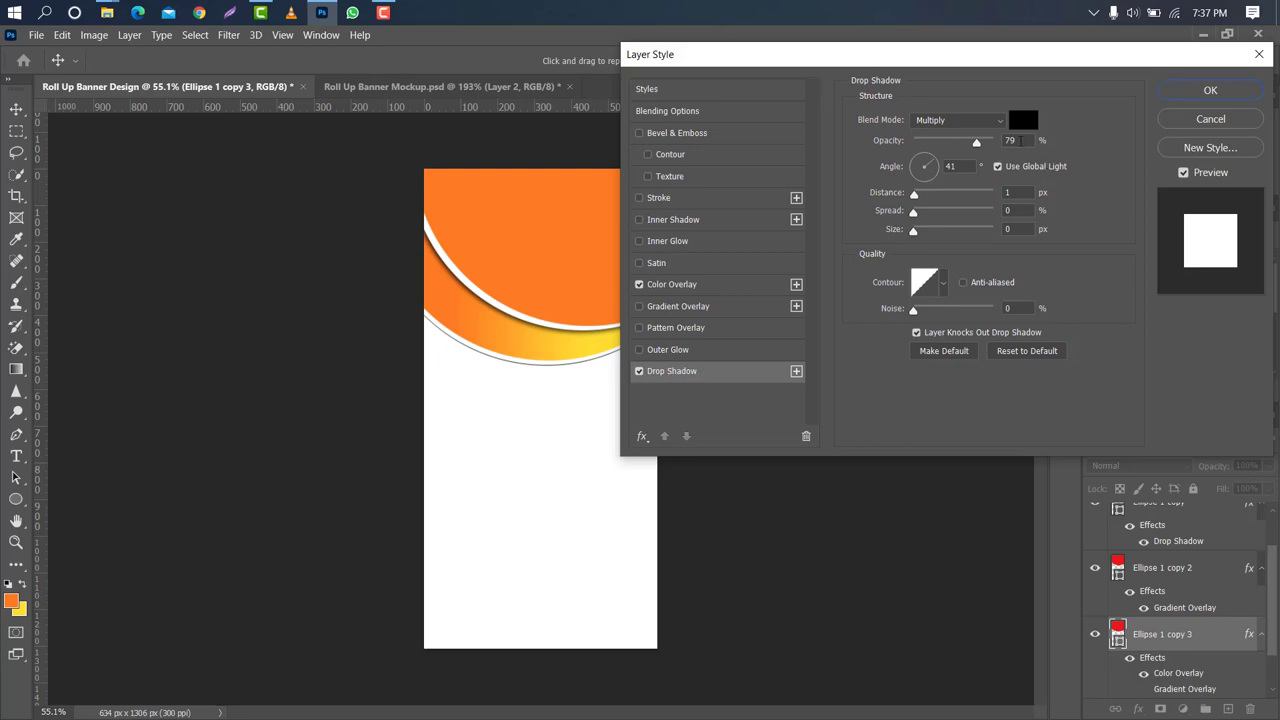
{"action": "type", "text": "88"}
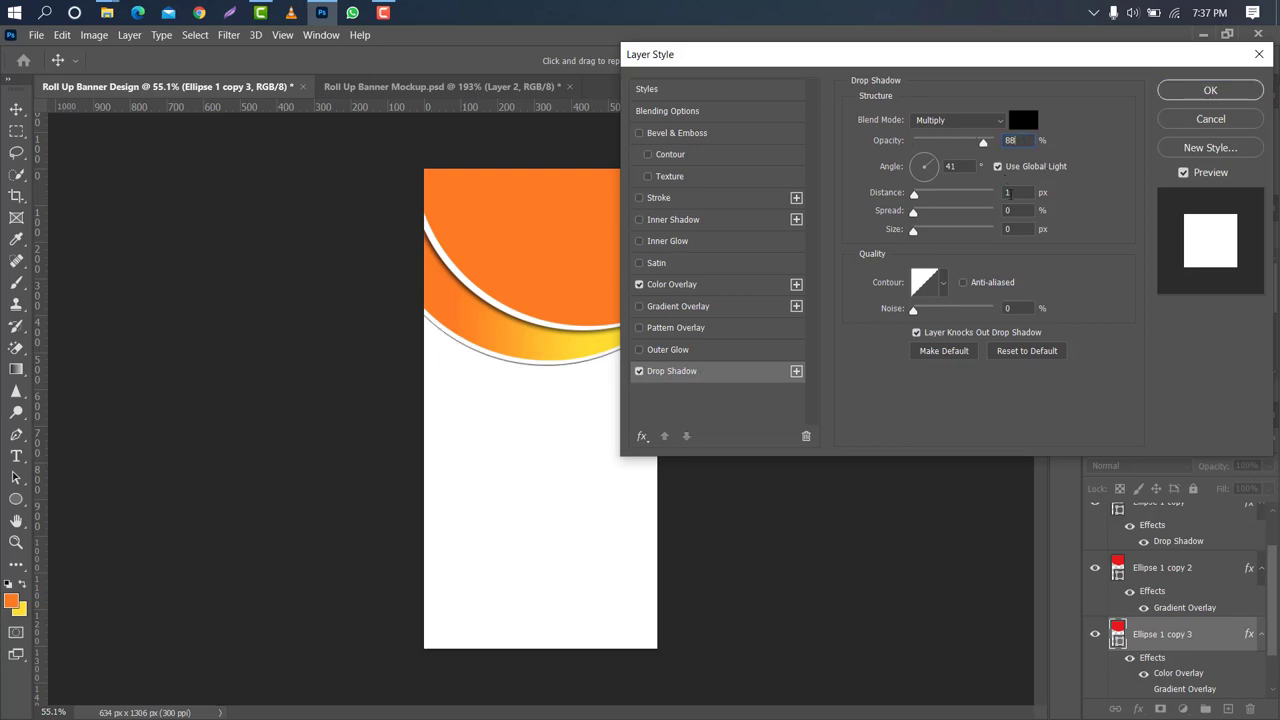
{"action": "double_click", "coordinate": [1008, 192]}
{"action": "type", "text": "6"}
{"action": "left_click_drag", "start_coordinate": [913, 229], "coordinate": [919, 233]}
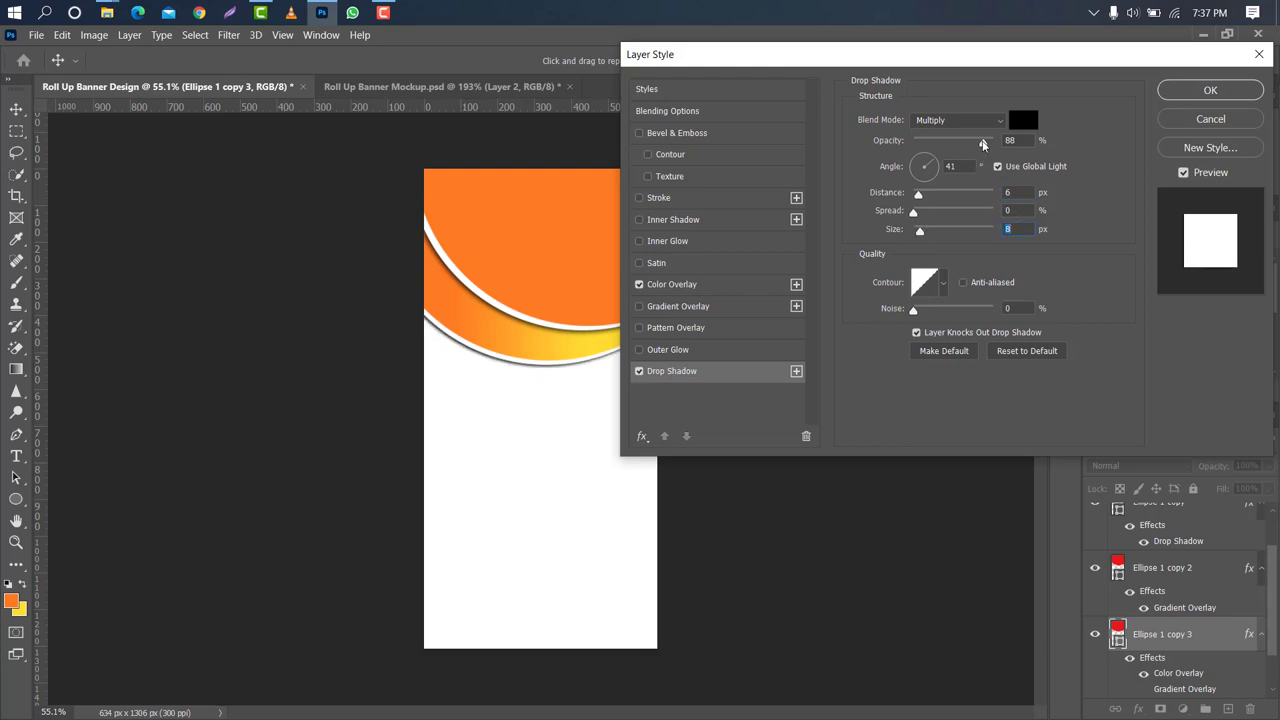
{"action": "left_click_drag", "start_coordinate": [983, 142], "coordinate": [968, 144]}
{"action": "left_click", "coordinate": [1207, 90]}
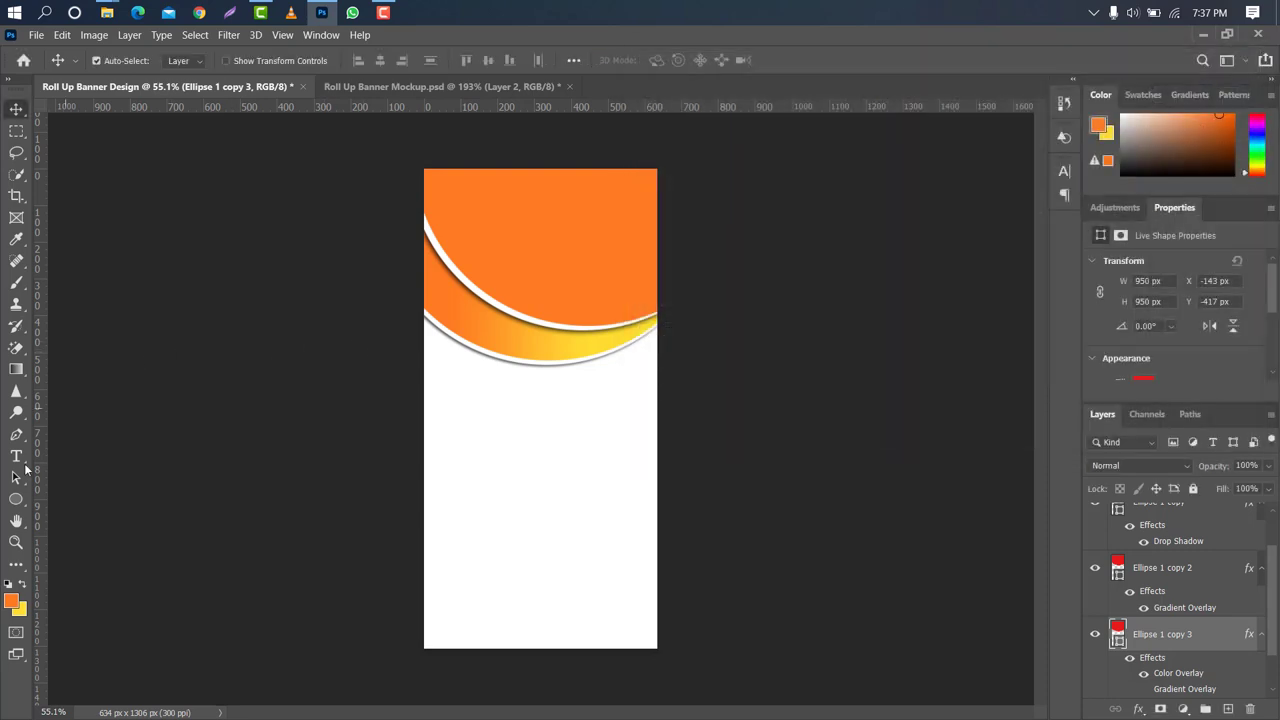
- Draw a 750 × 1050 px orange rectangle just above the Background layer, covering the lower banner
{"action": "left_click", "coordinate": [16, 499]}
{"action": "left_click", "coordinate": [67, 501]}
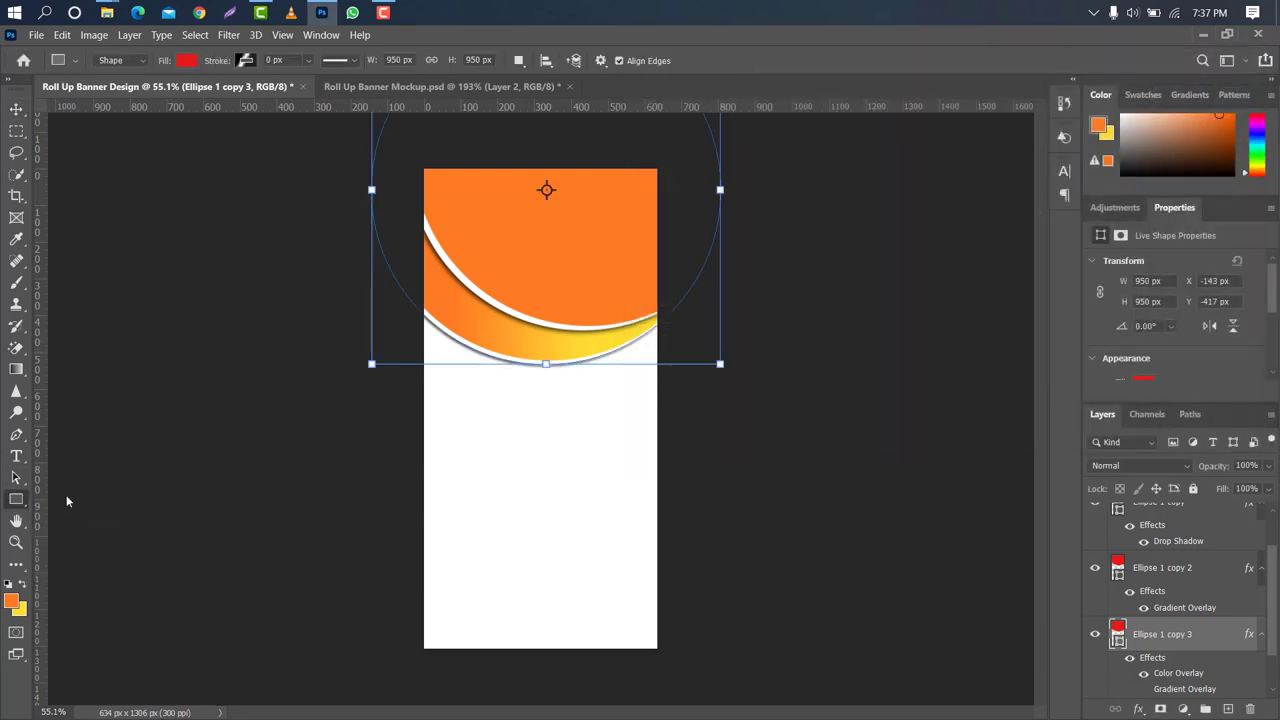
{"action": "scroll", "coordinate": [1269, 620], "scroll_direction": "down", "scroll_amount": 2}
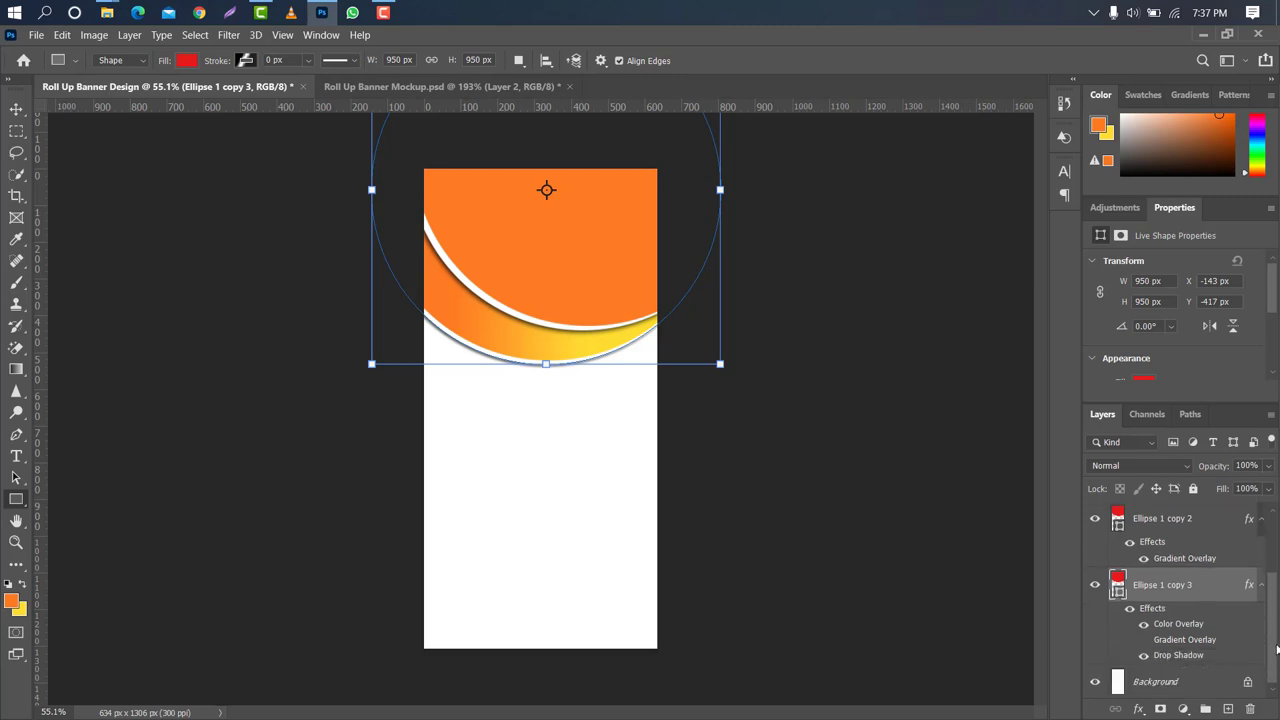
{"action": "left_click", "coordinate": [1200, 680]}
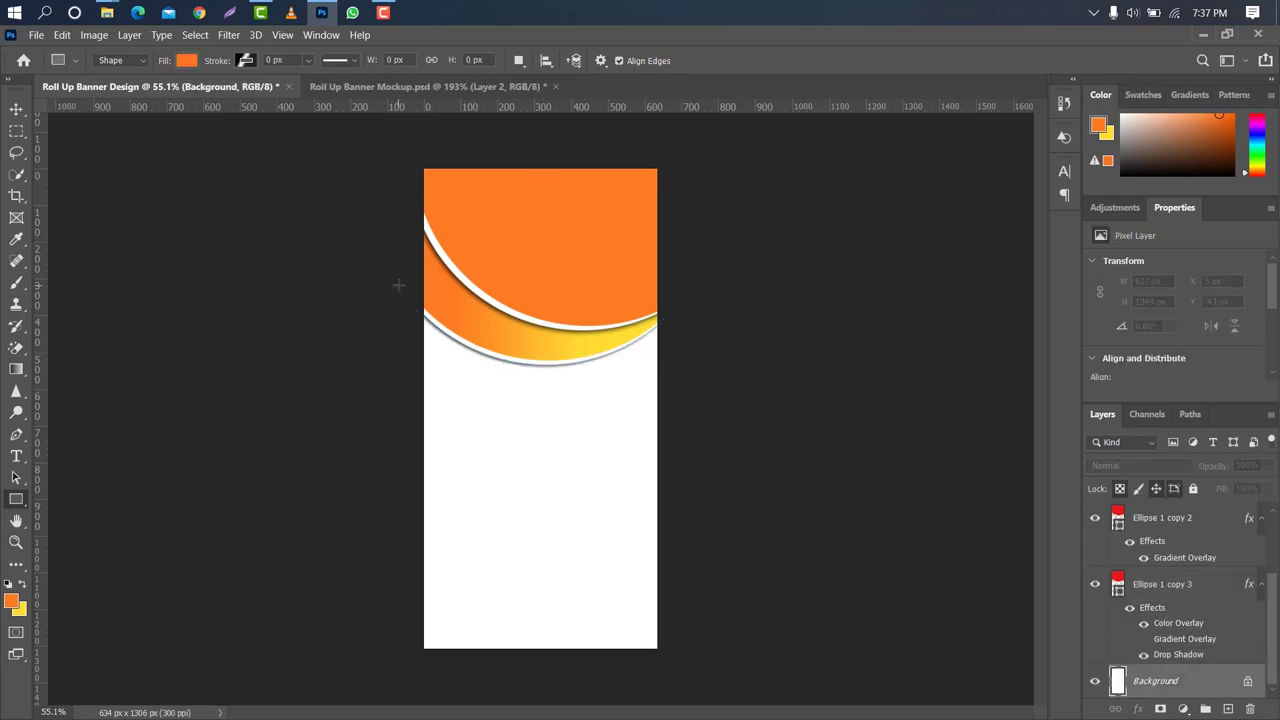
{"action": "left_click_drag", "start_coordinate": [398, 284], "coordinate": [674, 668]}
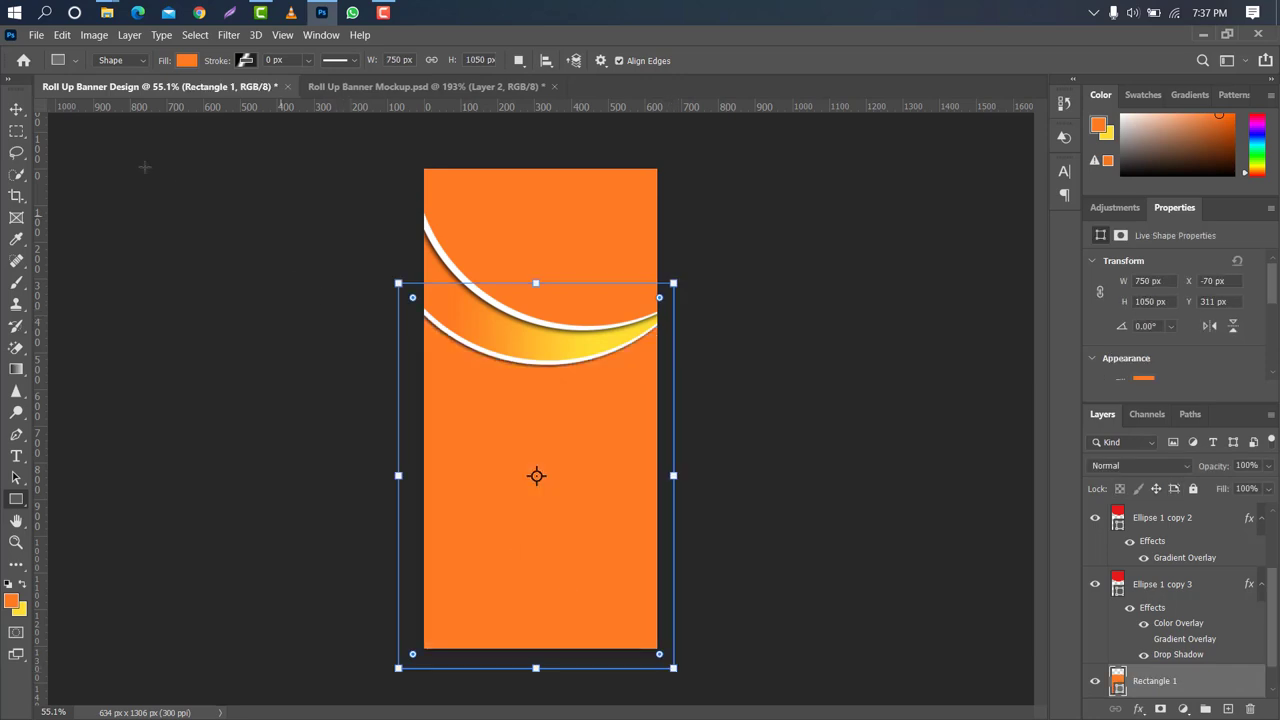
{"action": "left_click", "coordinate": [16, 108]}
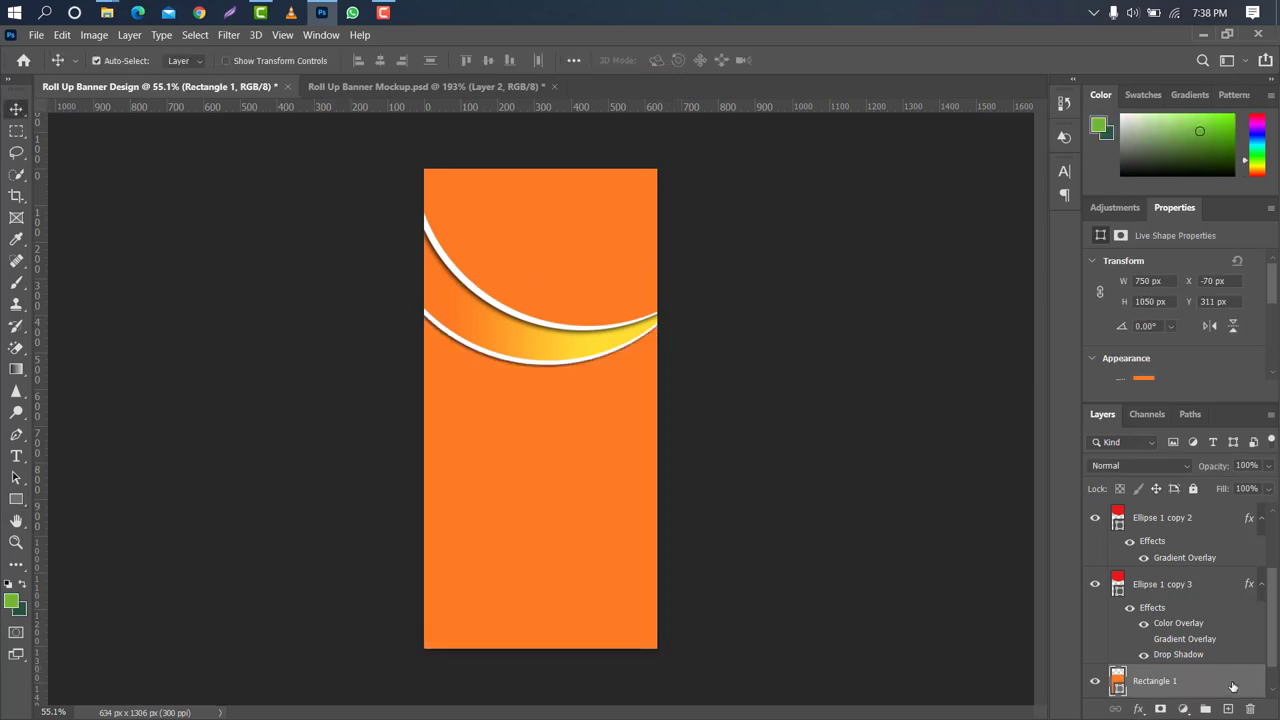
- Add a Gradient Overlay at 90° angle to Rectangle 1
{"action": "double_click", "coordinate": [1200, 681]}
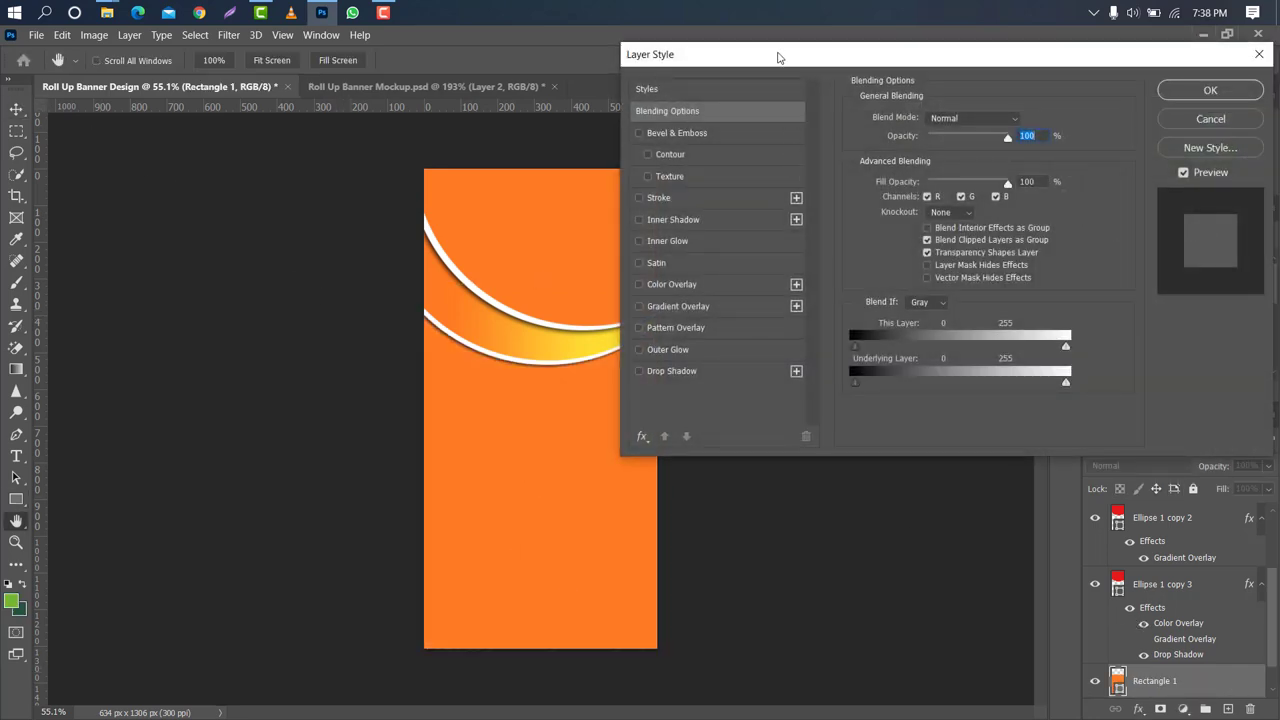
{"action": "left_click_drag", "start_coordinate": [778, 57], "coordinate": [848, 47]}
{"action": "left_click", "coordinate": [788, 296]}
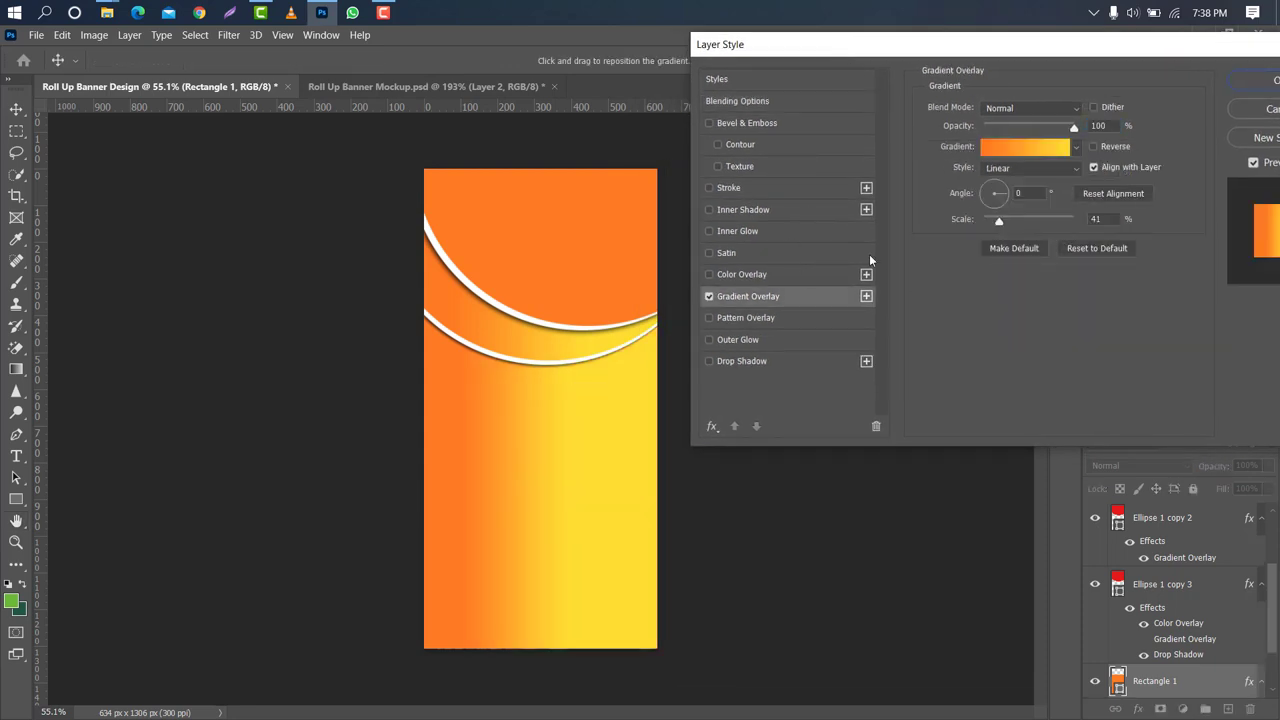
{"action": "left_click", "coordinate": [1015, 193]}
{"action": "type", "text": "90"}
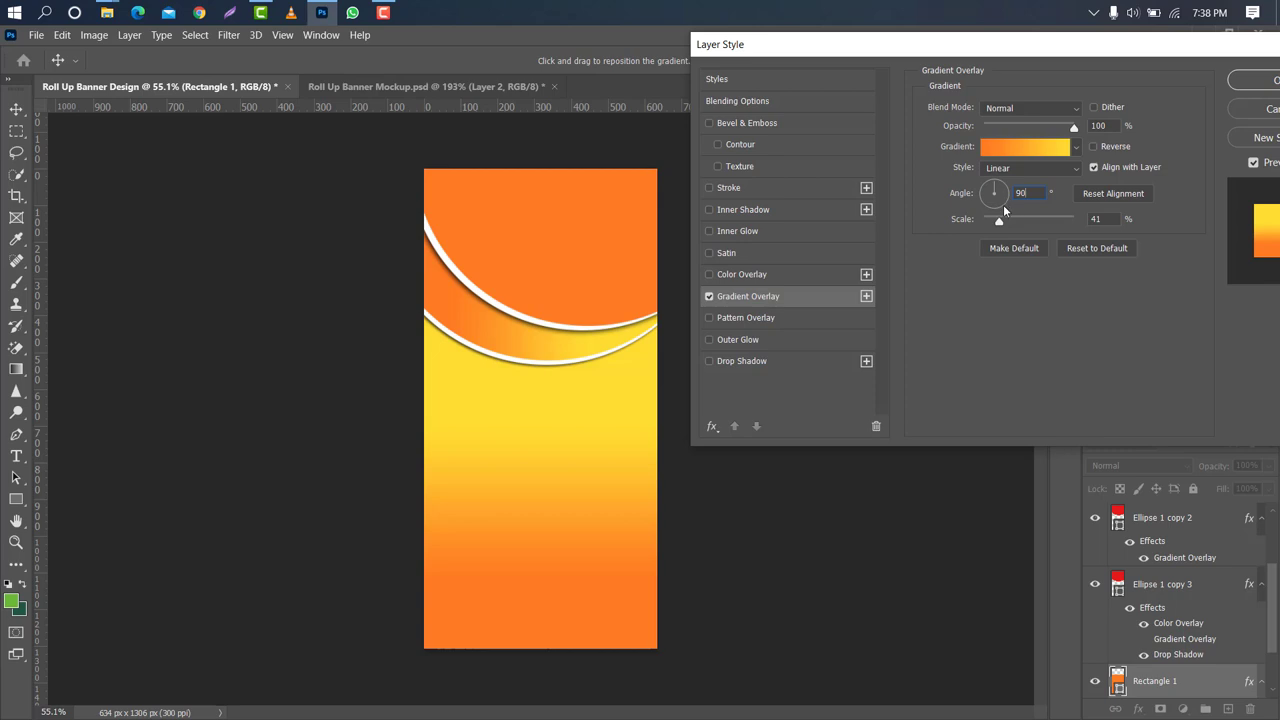
- Change the gradient stops to light green and dark green 225742
{"action": "left_click", "coordinate": [1025, 146]}
{"action": "left_click", "coordinate": [1241, 443]}
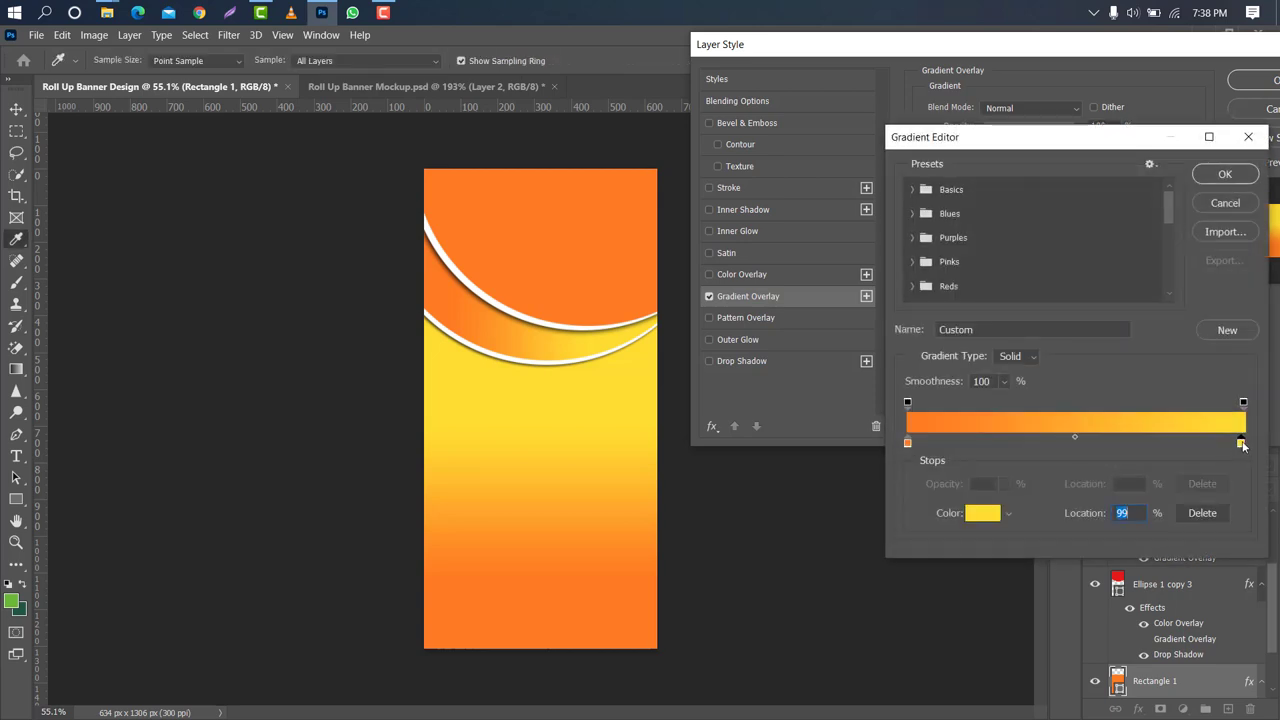
{"action": "double_click", "coordinate": [1241, 443]}
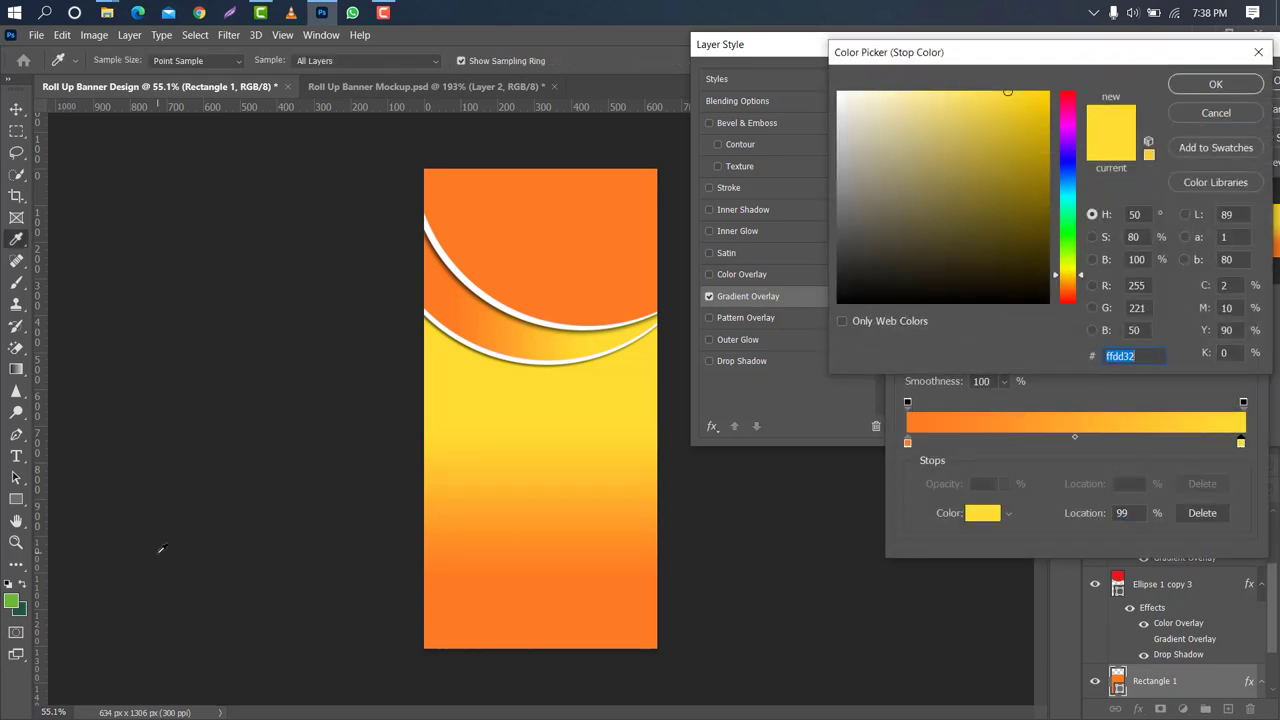
{"action": "left_click", "coordinate": [12, 597]}
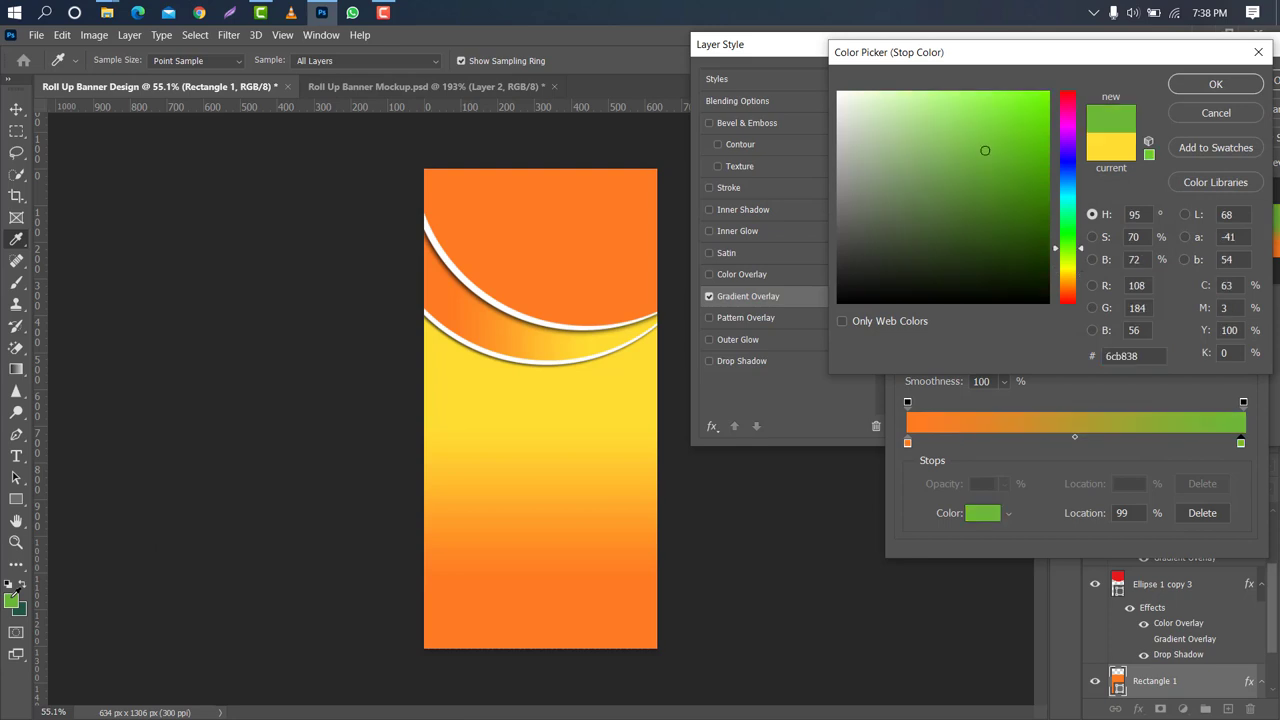
{"action": "left_click", "coordinate": [1215, 84]}
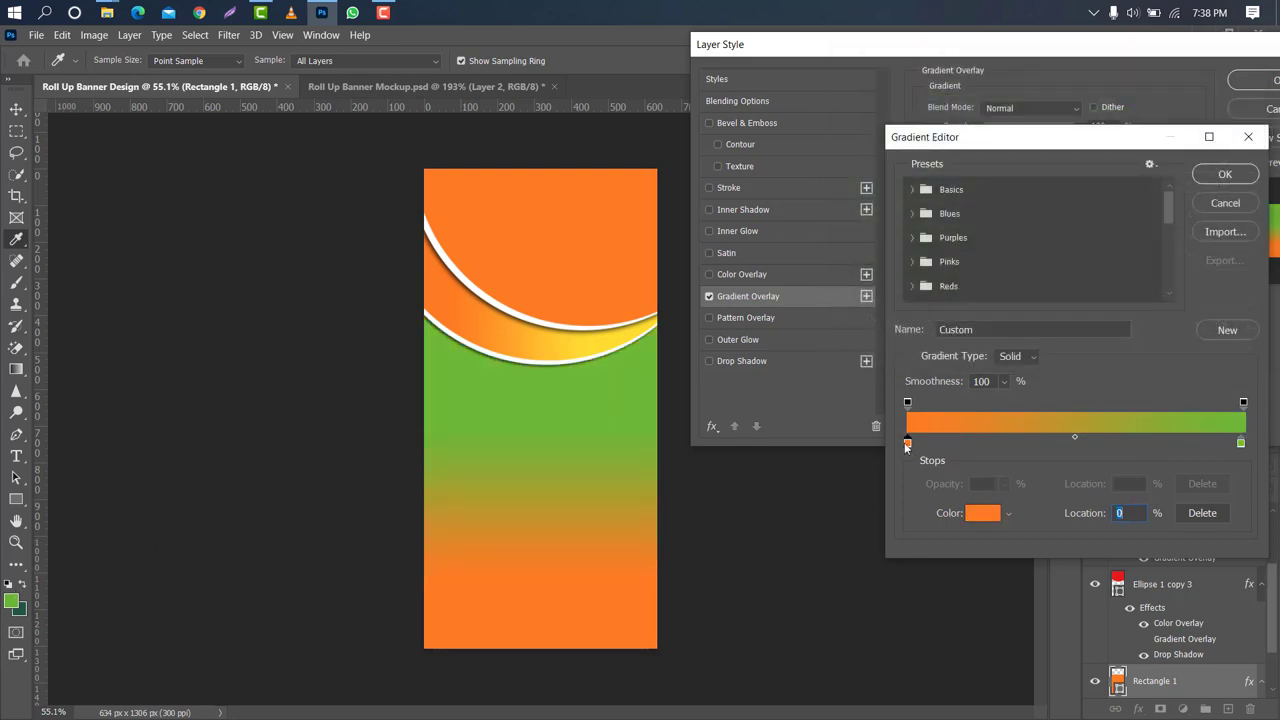
{"action": "double_click", "coordinate": [907, 444]}
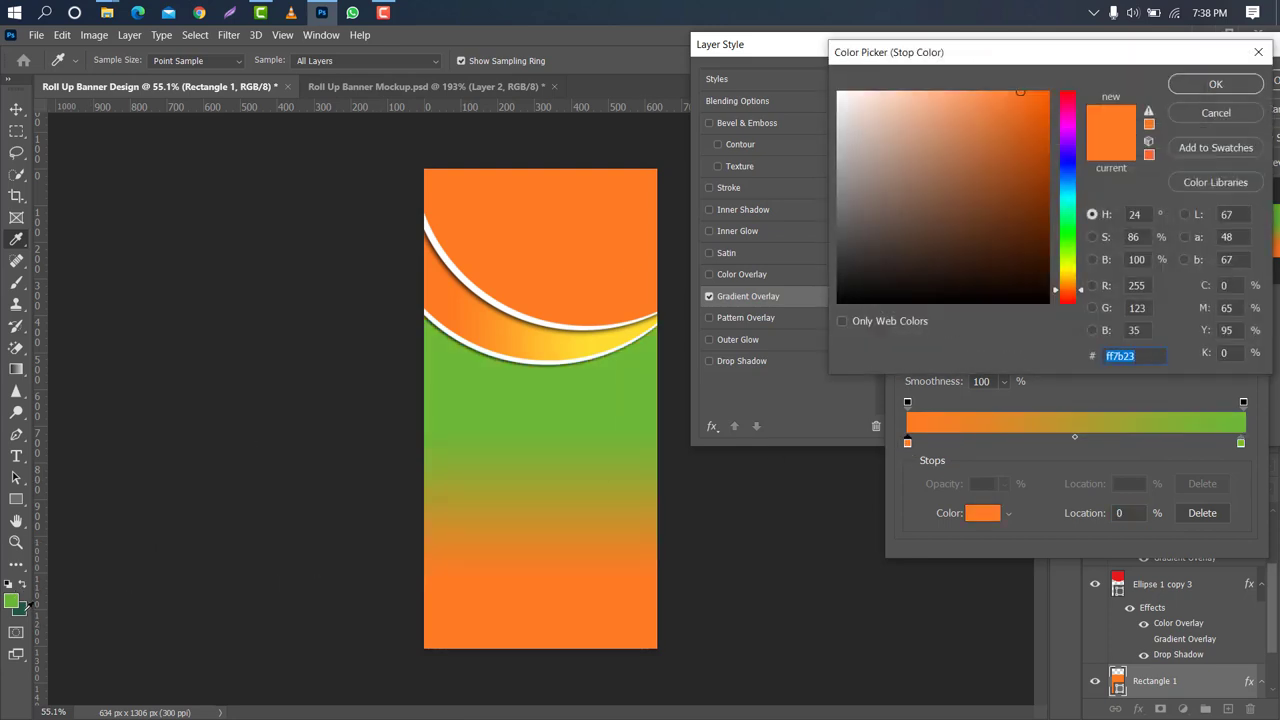
{"action": "type", "text": "225742"}
{"action": "left_click", "coordinate": [1240, 88]}
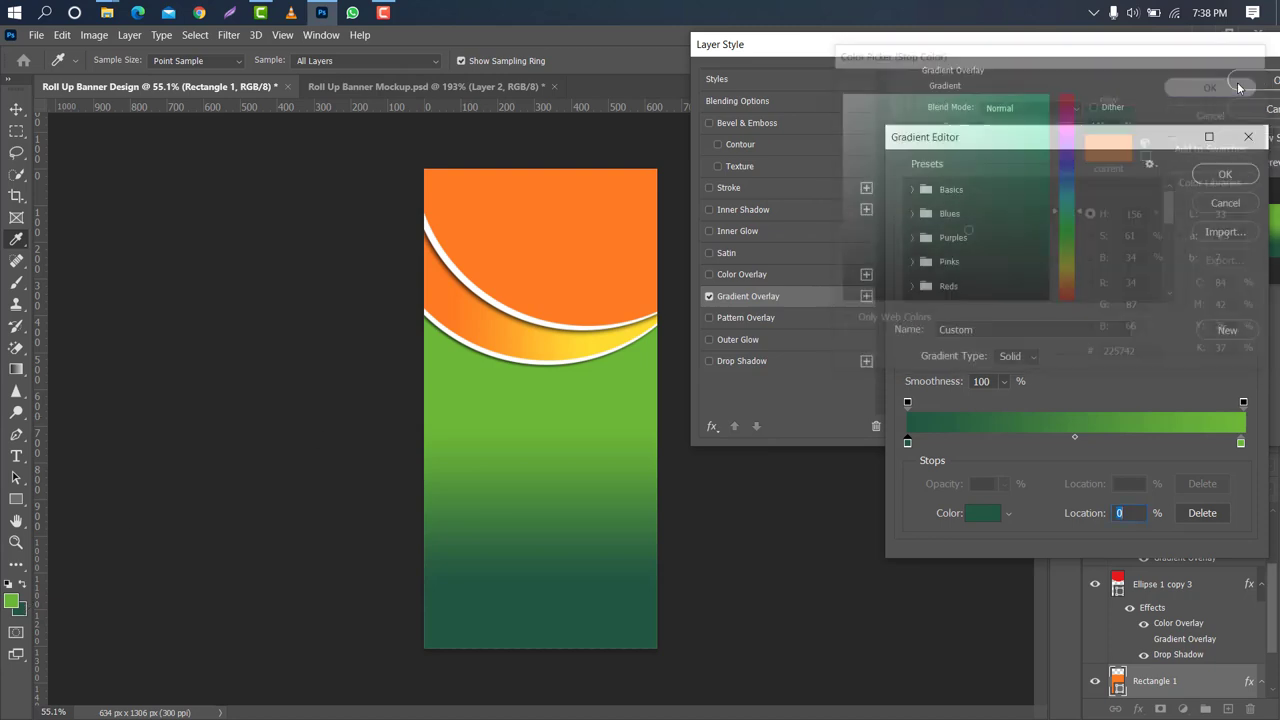
{"action": "left_click", "coordinate": [1225, 175]}
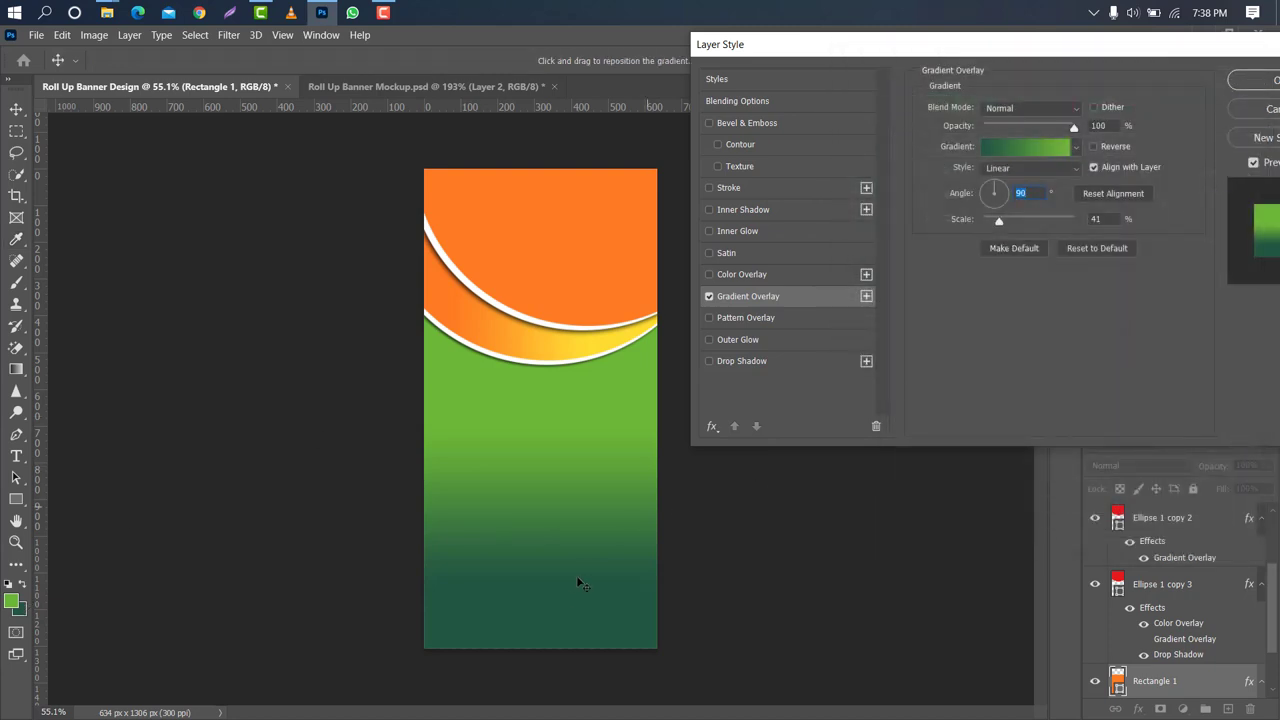
- Shift the gradient upward, raise its scale to 75%, and apply the style
{"action": "left_click_drag", "start_coordinate": [568, 598], "coordinate": [573, 555]}
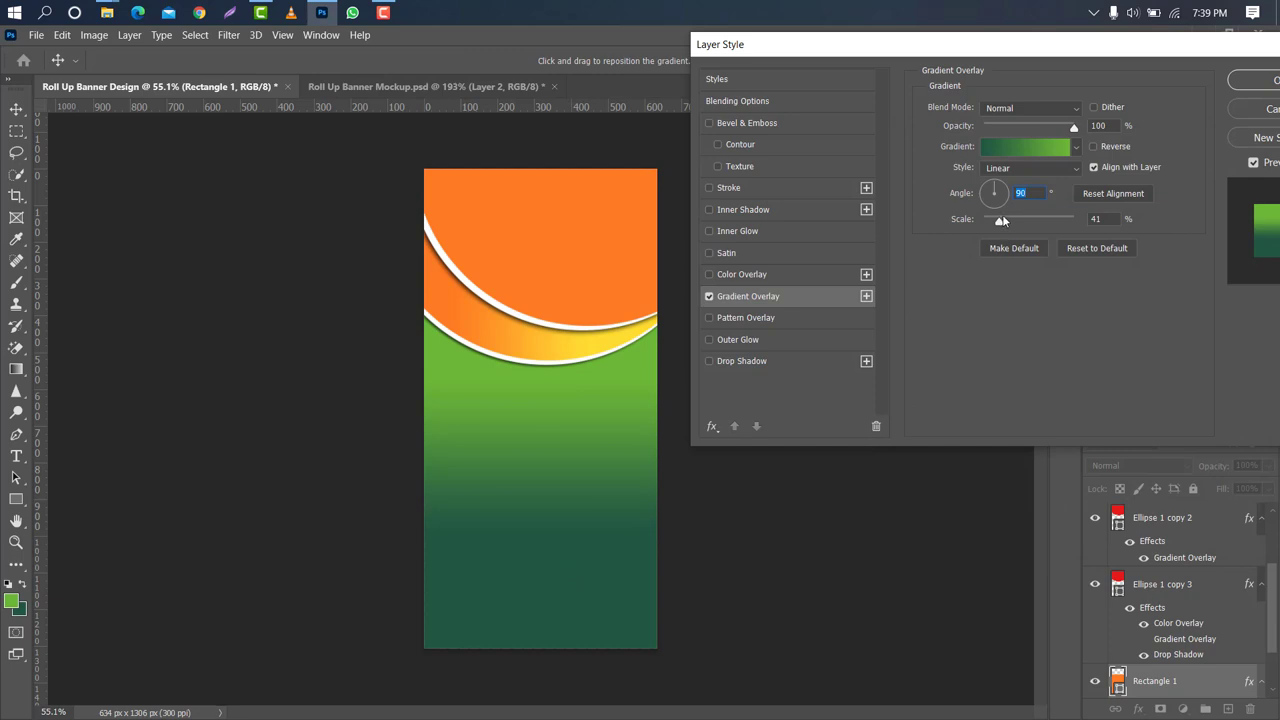
{"action": "left_click_drag", "start_coordinate": [1010, 222], "coordinate": [1016, 221]}
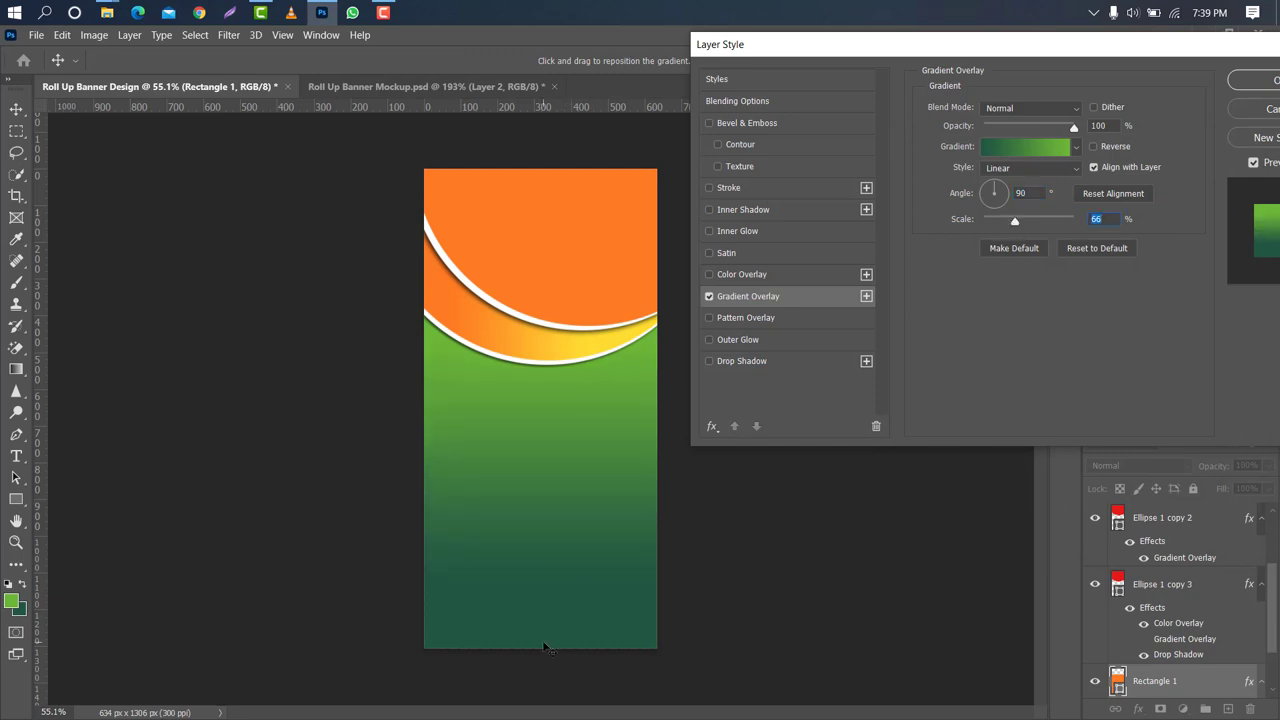
{"action": "left_click_drag", "start_coordinate": [547, 648], "coordinate": [551, 528]}
{"action": "left_click_drag", "start_coordinate": [1015, 220], "coordinate": [1024, 222]}
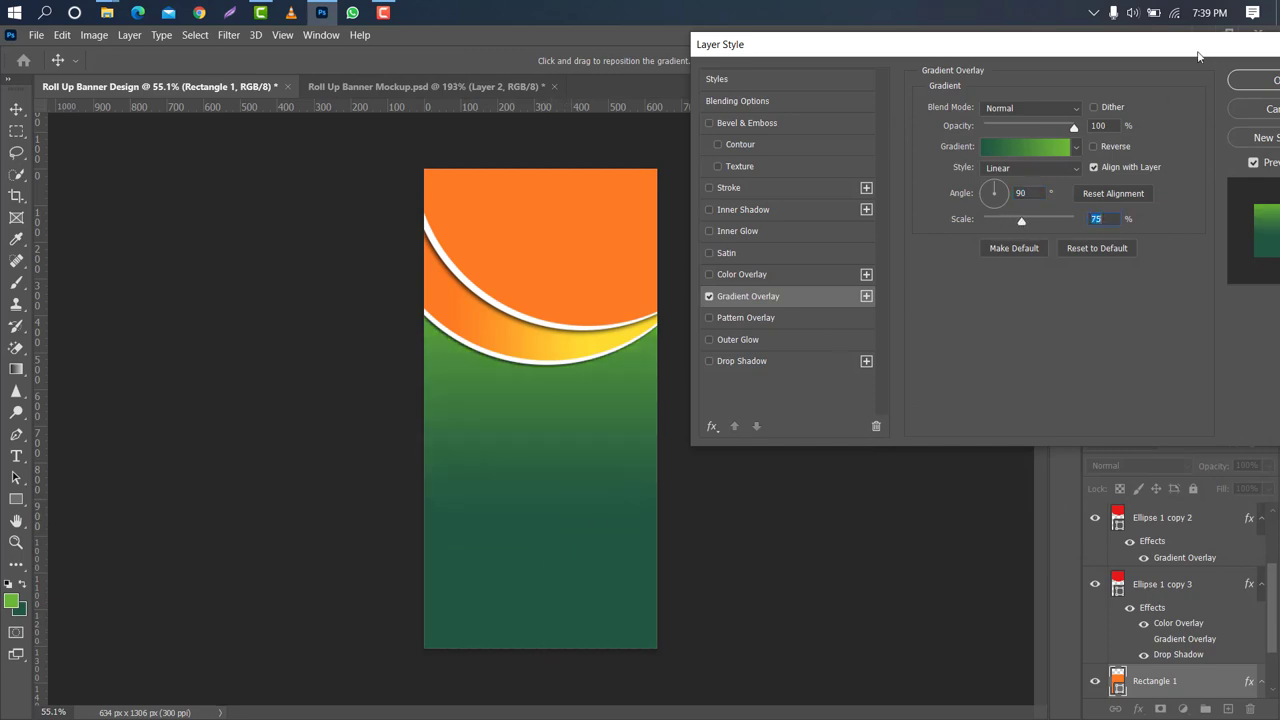
{"action": "mouse_move", "coordinate": [1199, 56]}
{"action": "left_mouse_down"}
{"action": "mouse_move", "coordinate": [1080, 57]}
{"action": "mouse_move", "coordinate": [1091, 64]}
{"action": "left_mouse_up"}
{"action": "left_click", "coordinate": [1140, 87]}
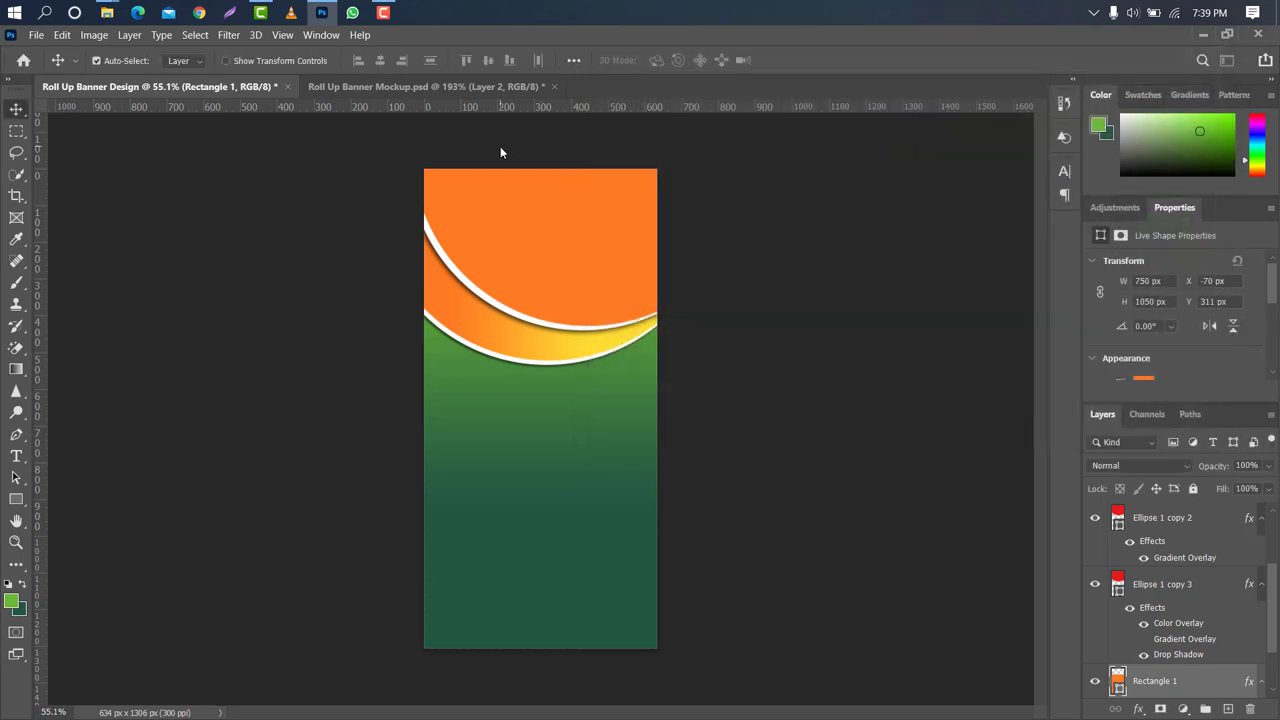
- Duplicate Ellipse 1 copy 3 and move the copy to the banner's bottom as a white dome
{"action": "left_click", "coordinate": [509, 367]}
{"action": "left_click_drag", "start_coordinate": [1228, 554], "coordinate": [1230, 707]}
{"action": "key", "text": "ctrl+t"}
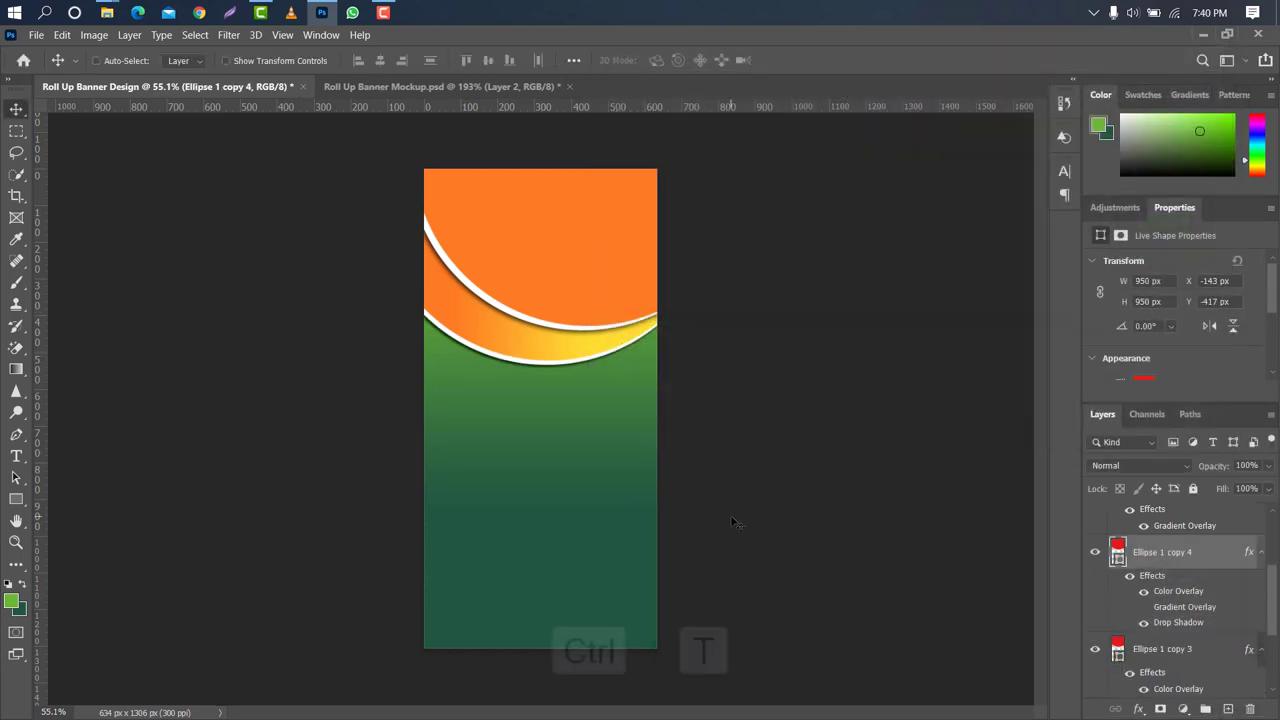
{"action": "left_click_drag", "start_coordinate": [584, 226], "coordinate": [586, 577]}
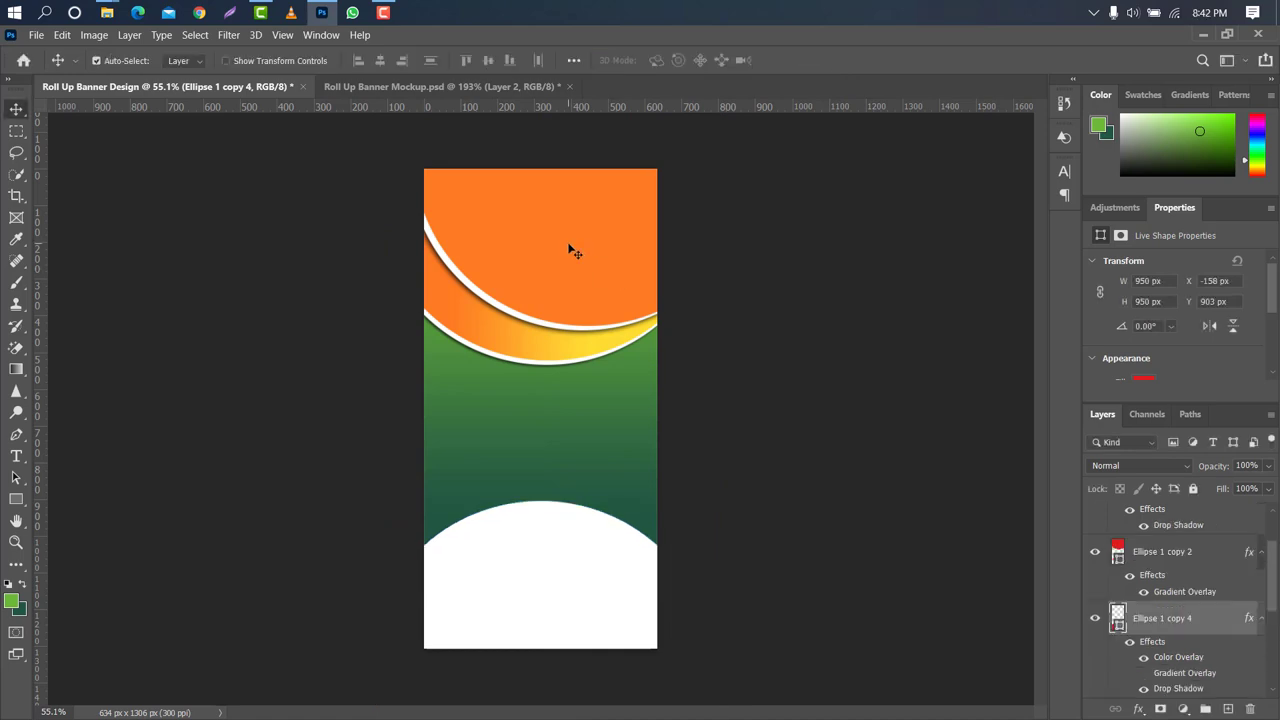
{"action": "left_click", "coordinate": [443, 229]}
{"action": "mouse_move", "coordinate": [107, 12]}
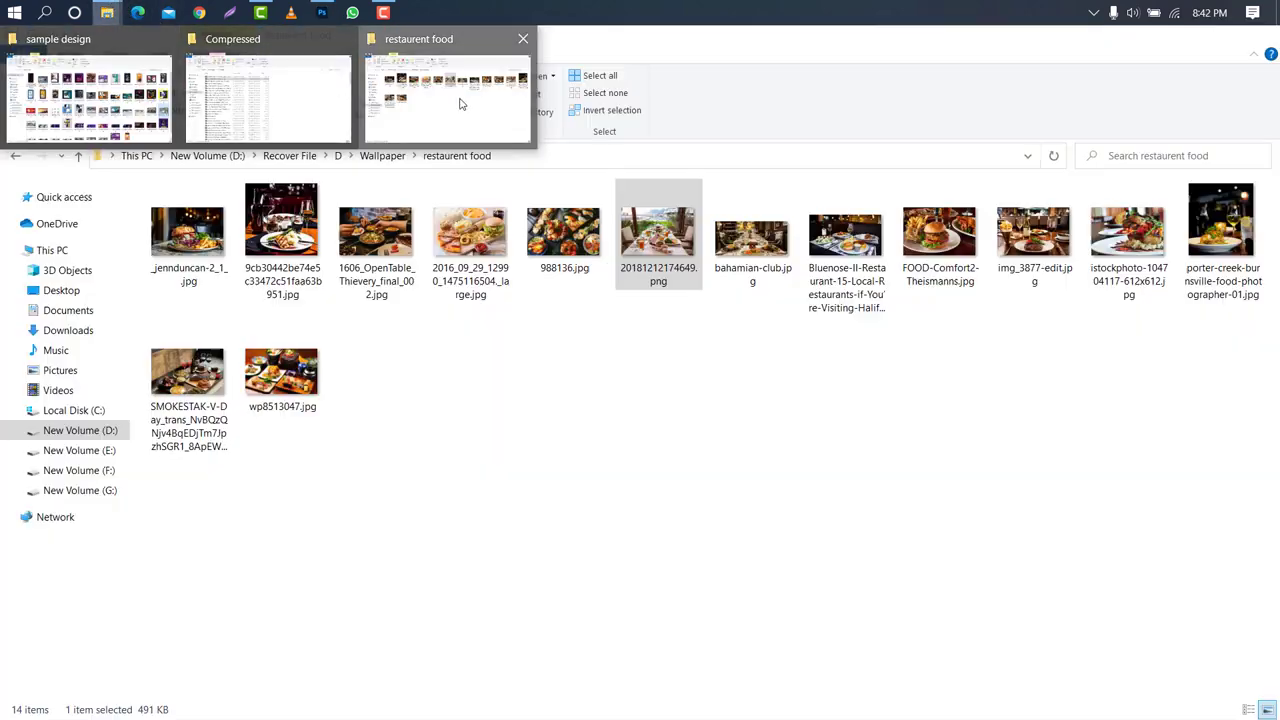
- Place the restaurant table photo at the banner top, enlarged to cover the orange area
{"action": "left_click", "coordinate": [459, 105]}
{"action": "left_click_drag", "start_coordinate": [672, 240], "coordinate": [591, 258]}
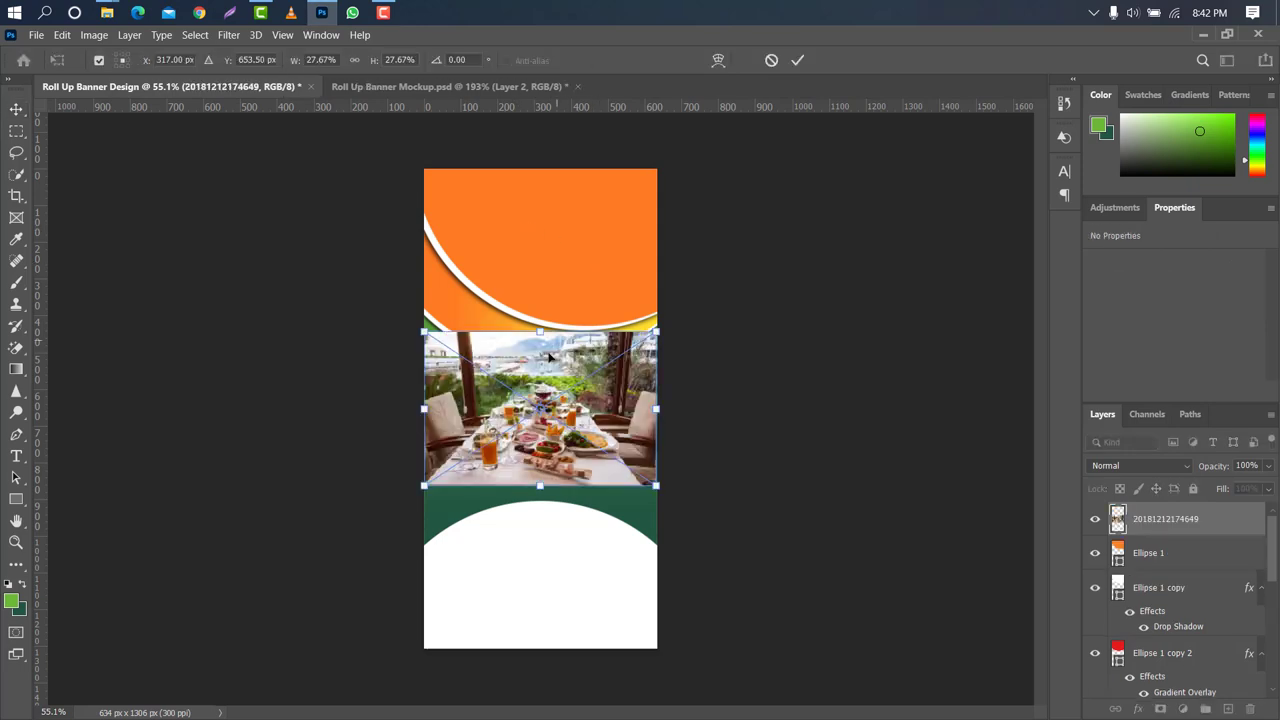
{"action": "left_click_drag", "start_coordinate": [551, 355], "coordinate": [549, 194]}
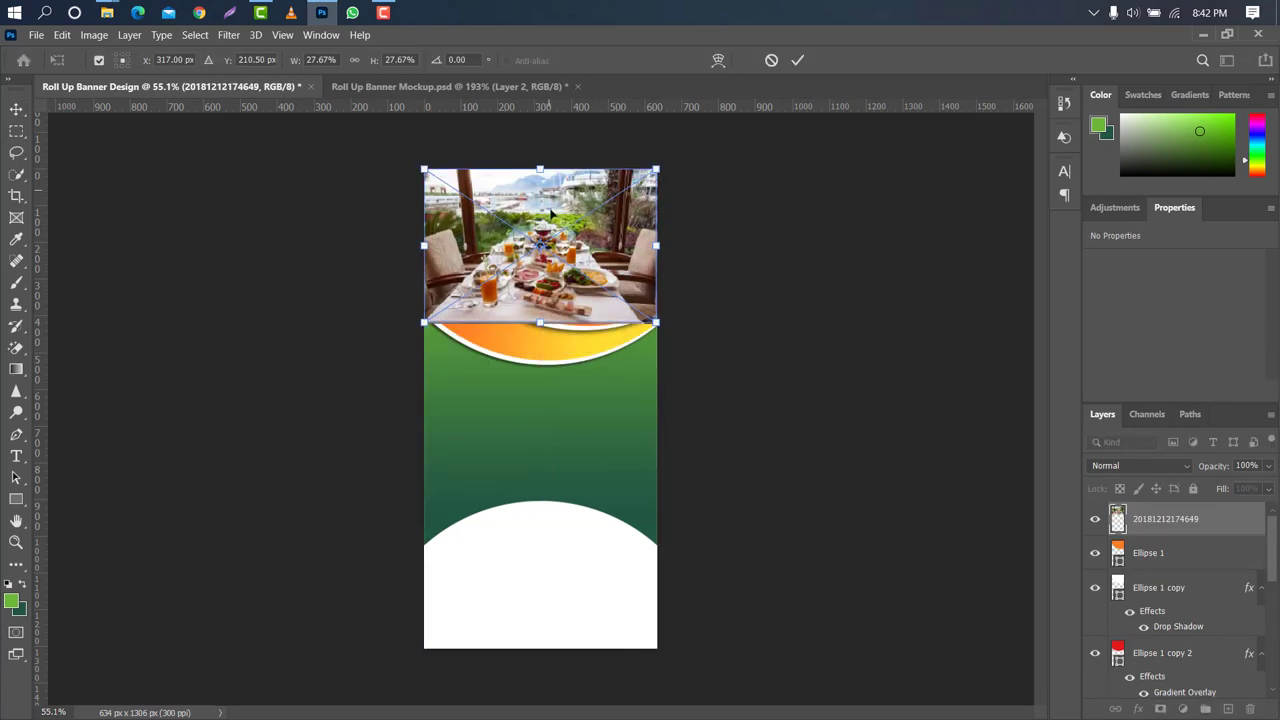
{"action": "left_click_drag", "start_coordinate": [545, 320], "coordinate": [545, 328]}
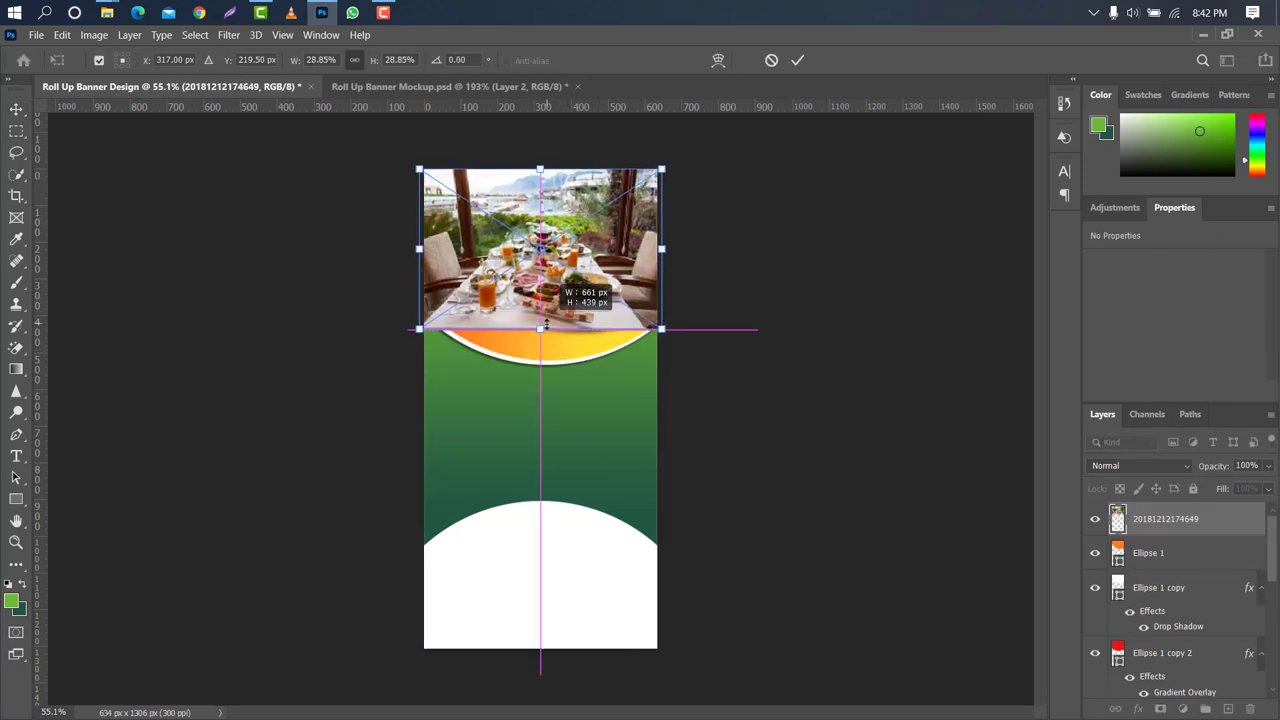
{"action": "left_click", "coordinate": [796, 63]}
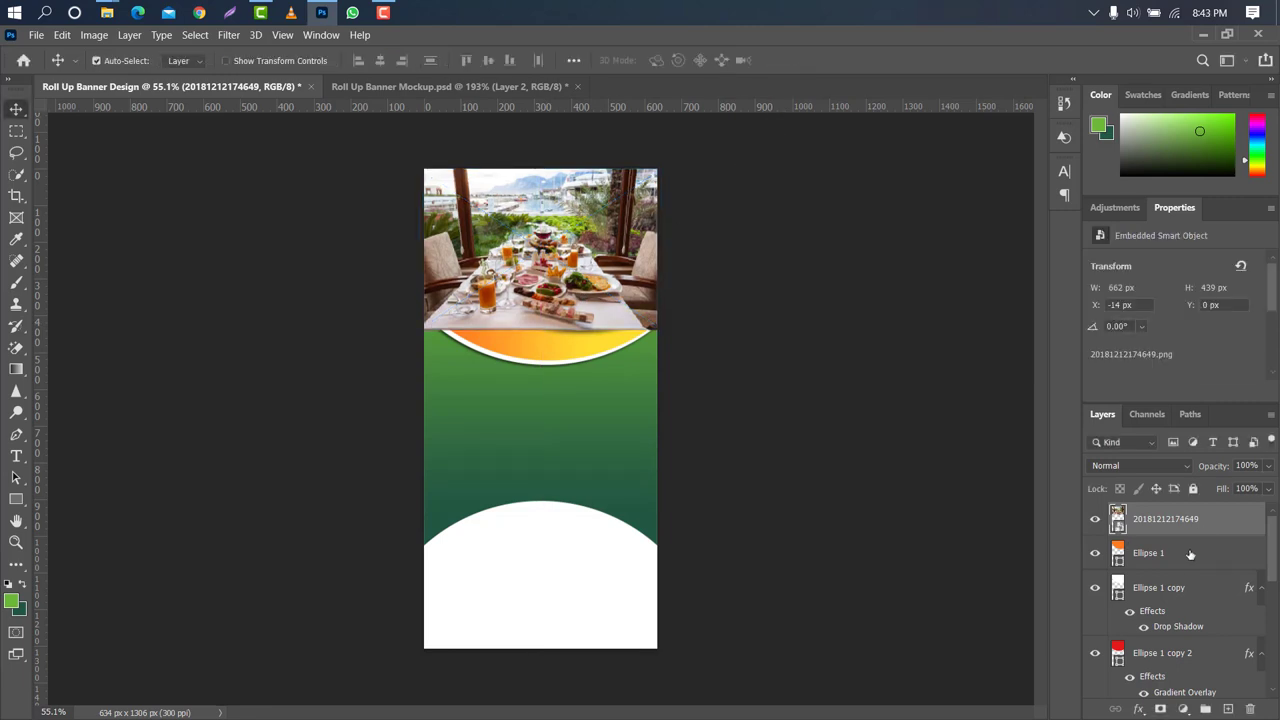
- Clip the photo into Ellipse 1 and give the orange shape a drop shadow
{"action": "right_click", "coordinate": [1208, 522]}
{"action": "left_click", "coordinate": [1054, 397]}
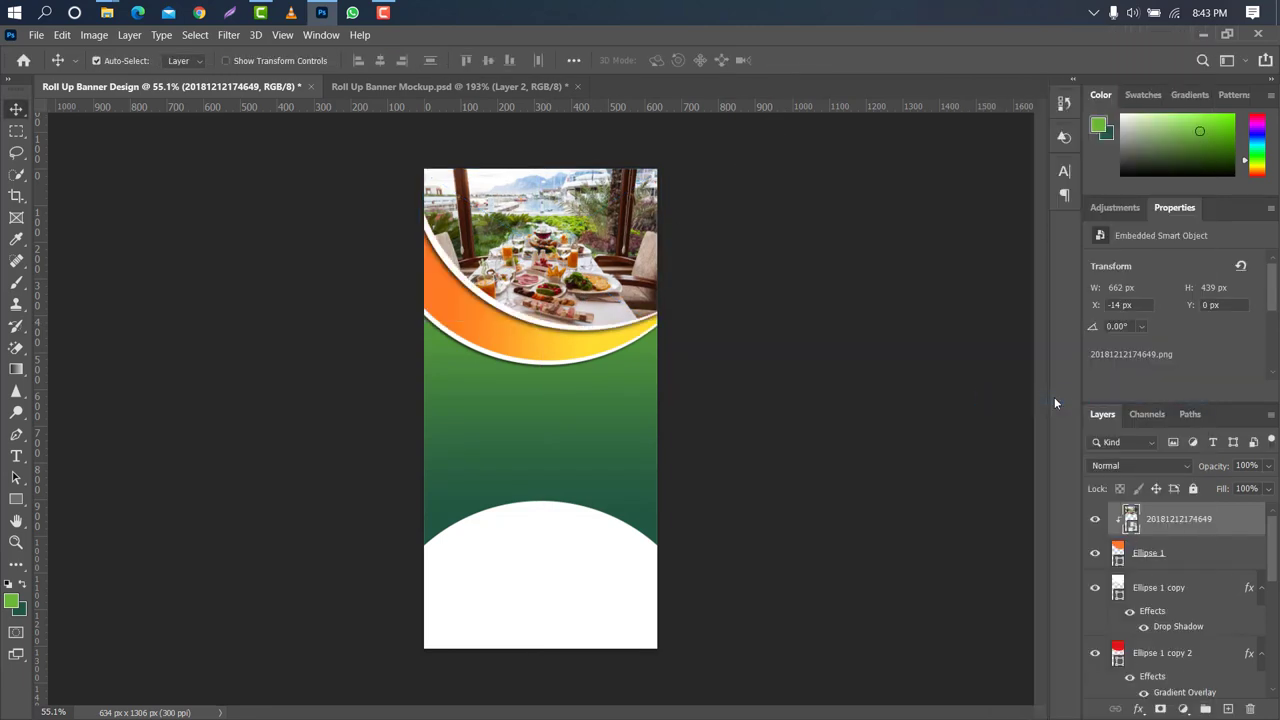
{"action": "double_click", "coordinate": [1228, 560]}
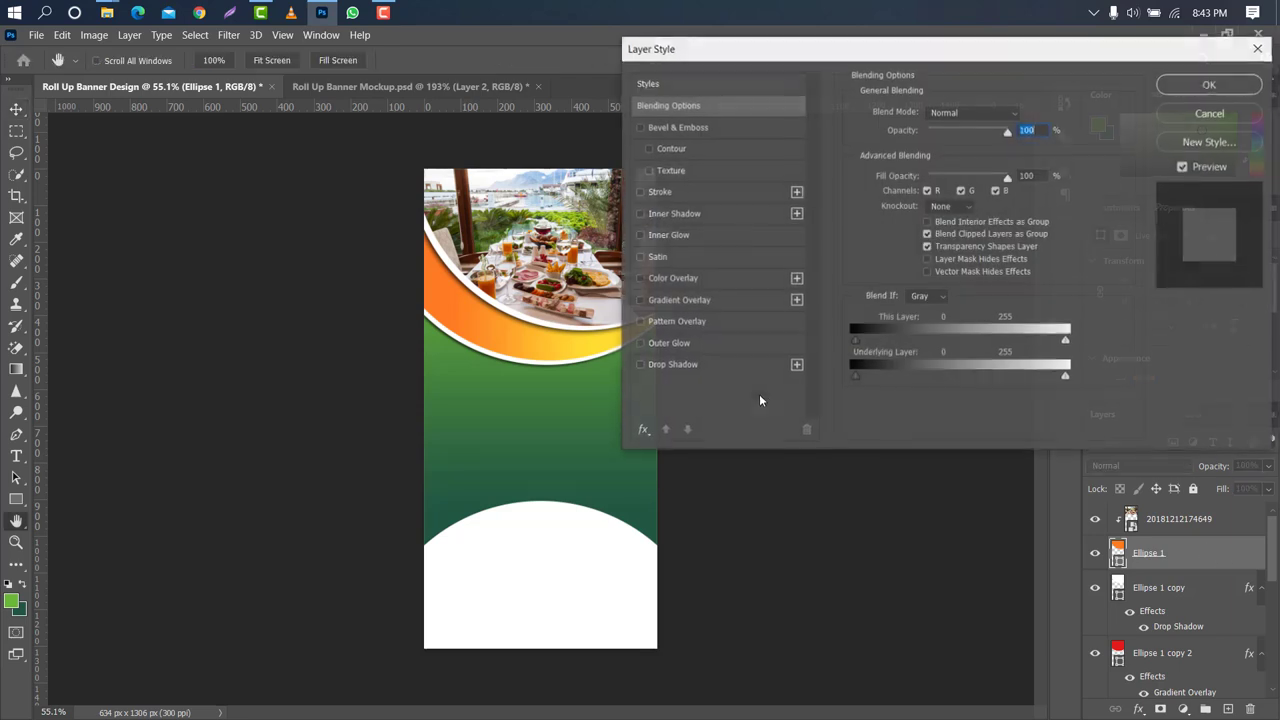
{"action": "left_click", "coordinate": [720, 364]}
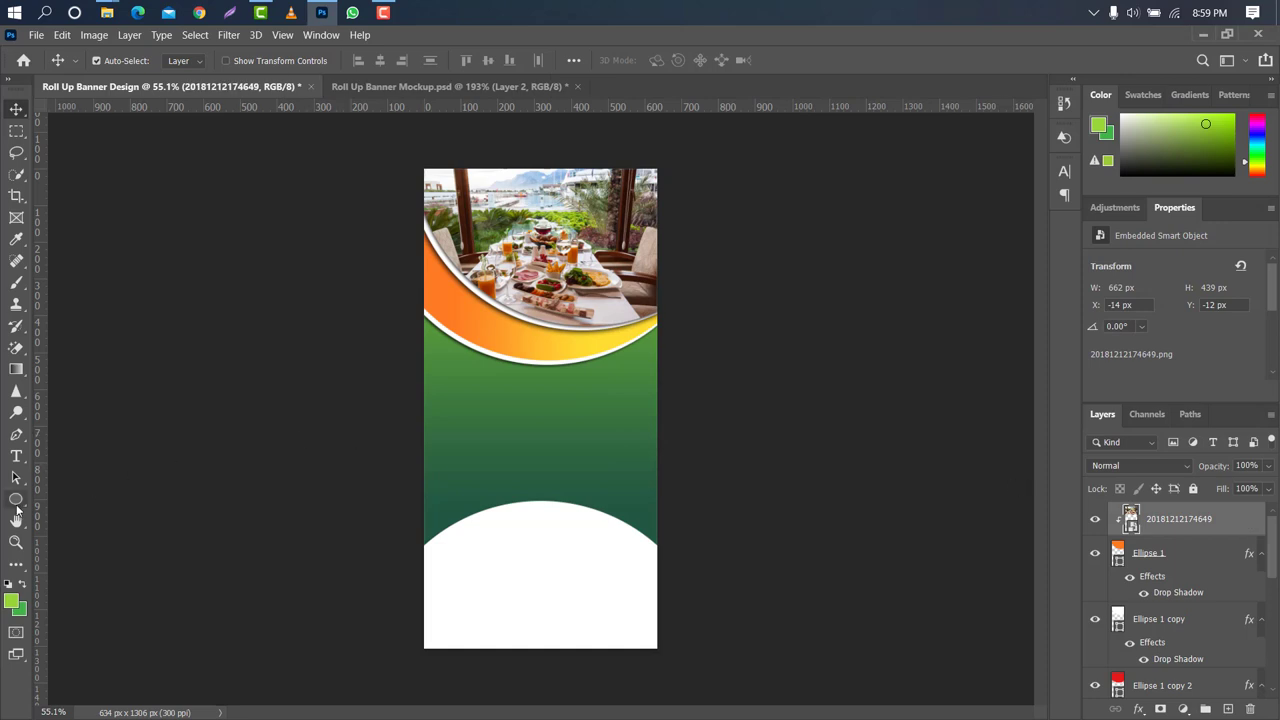
{"action": "left_click", "coordinate": [16, 498]}
- Draw a small circle in the green area filled white (#ffffff)
{"action": "left_click", "coordinate": [75, 530]}
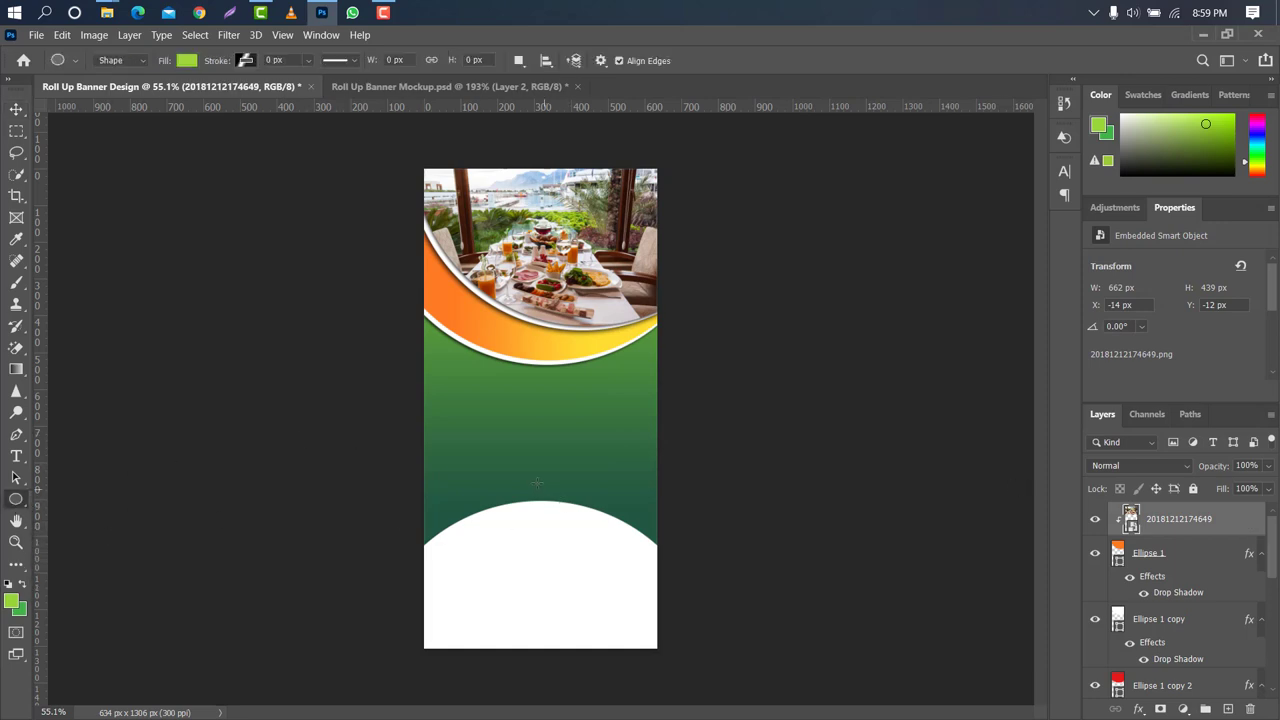
{"action": "left_click_drag", "start_coordinate": [511, 435], "coordinate": [569, 488]}
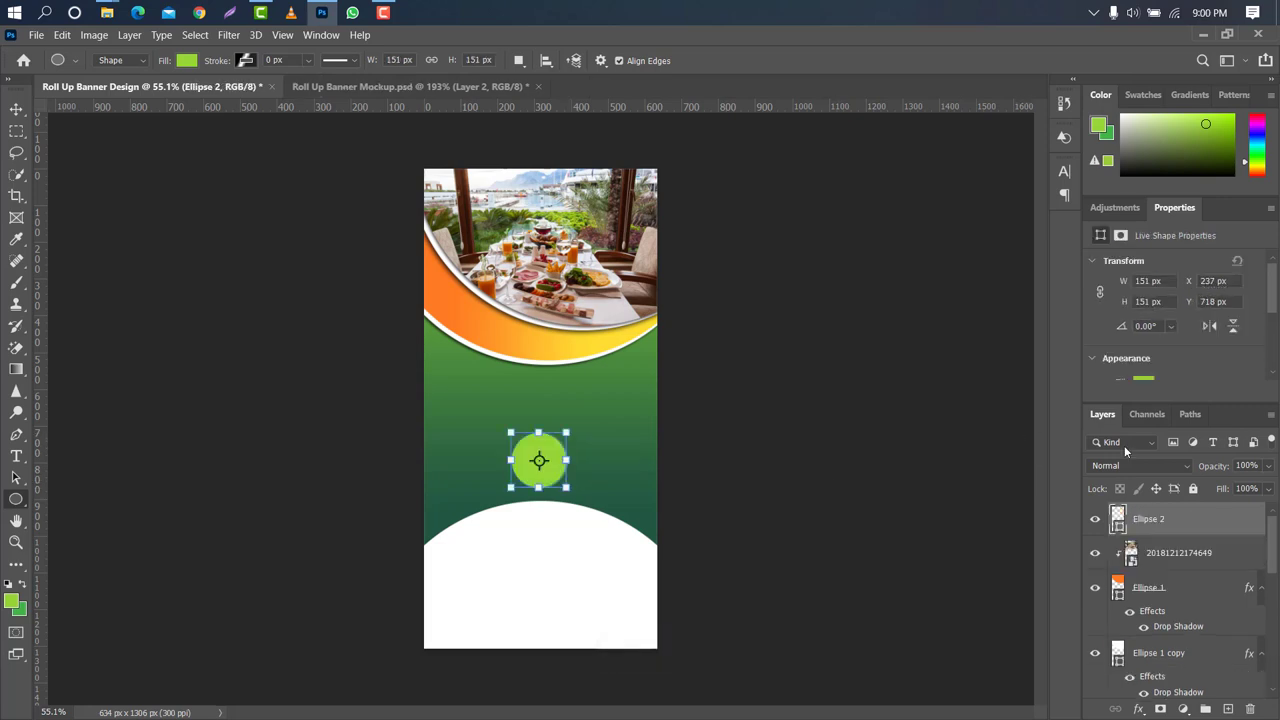
{"action": "double_click", "coordinate": [1117, 522]}
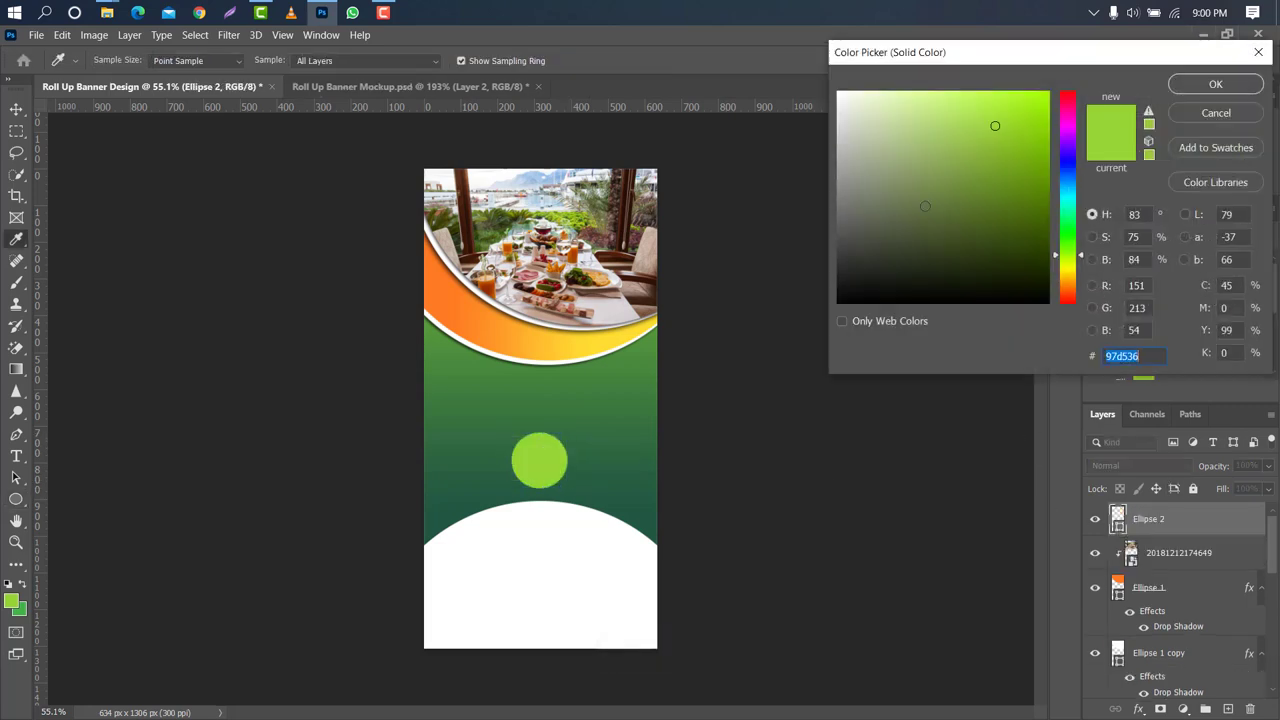
{"action": "type", "text": "ffffff"}
{"action": "left_click", "coordinate": [1190, 84]}
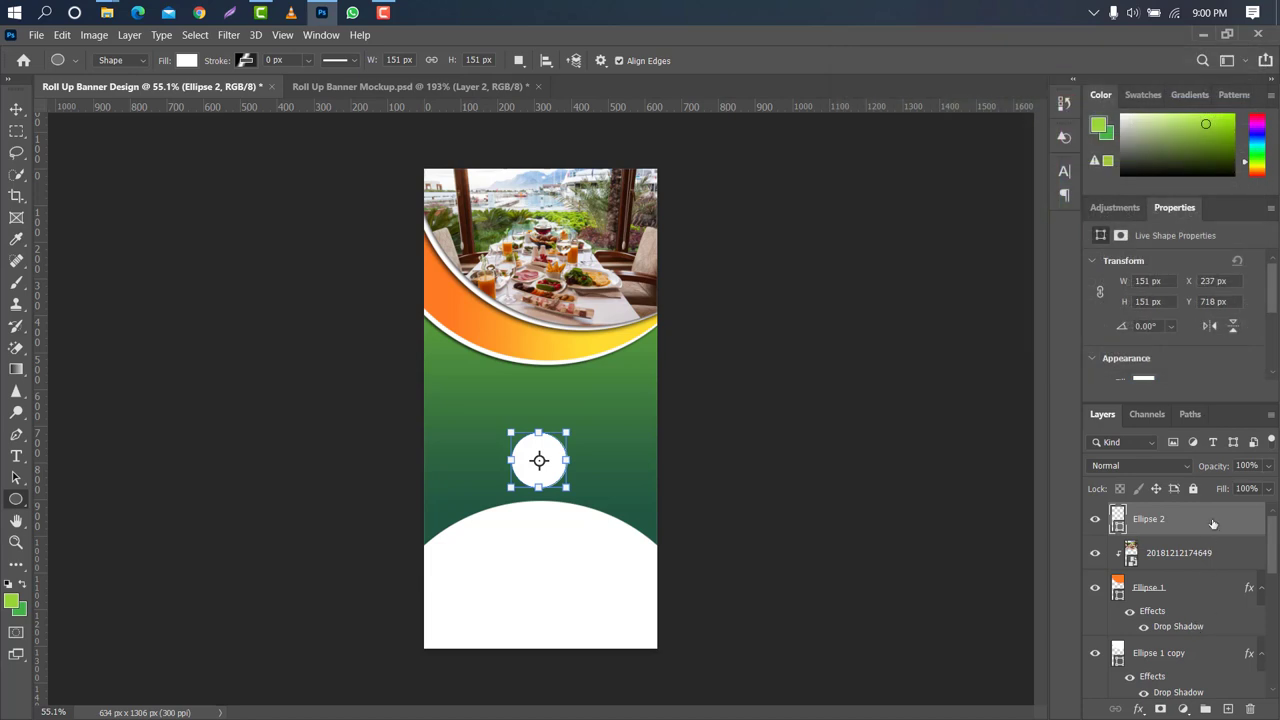
- Duplicate the circle below the original and fill the copy with the sampled light green
{"action": "left_click_drag", "start_coordinate": [1210, 522], "coordinate": [1228, 705]}
{"action": "left_click_drag", "start_coordinate": [1212, 522], "coordinate": [1215, 568]}
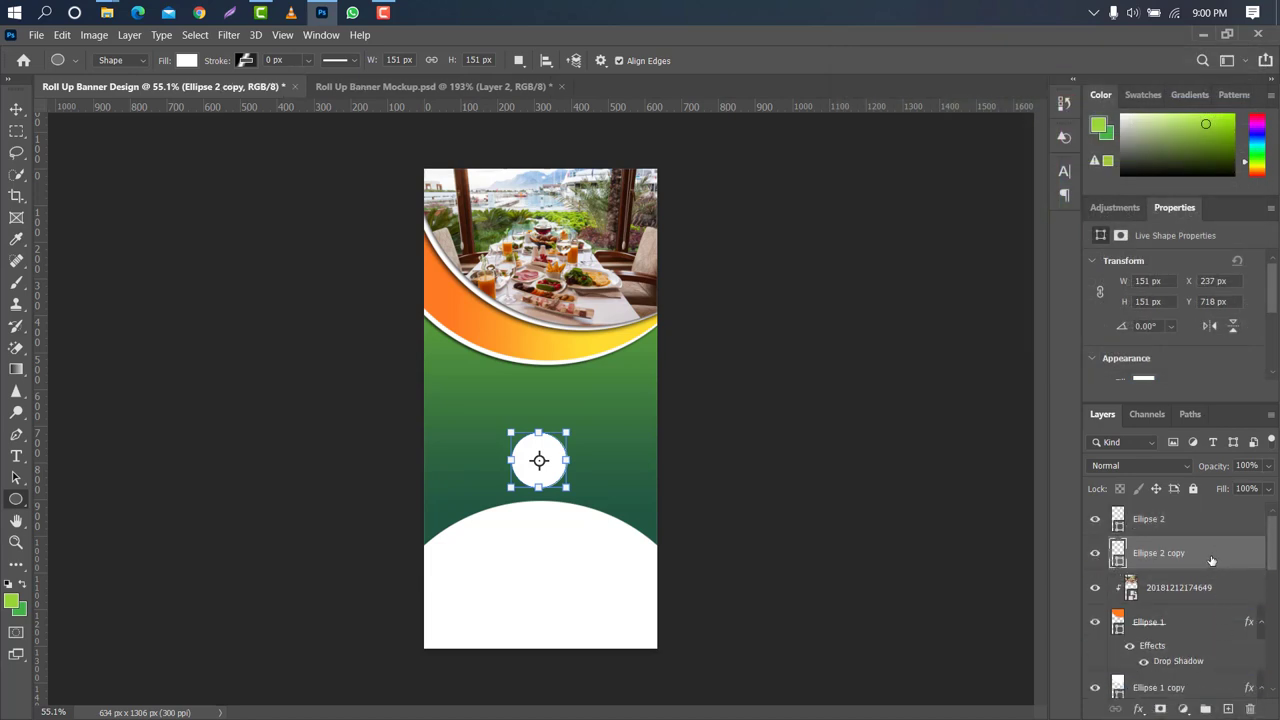
{"action": "double_click", "coordinate": [1120, 560]}
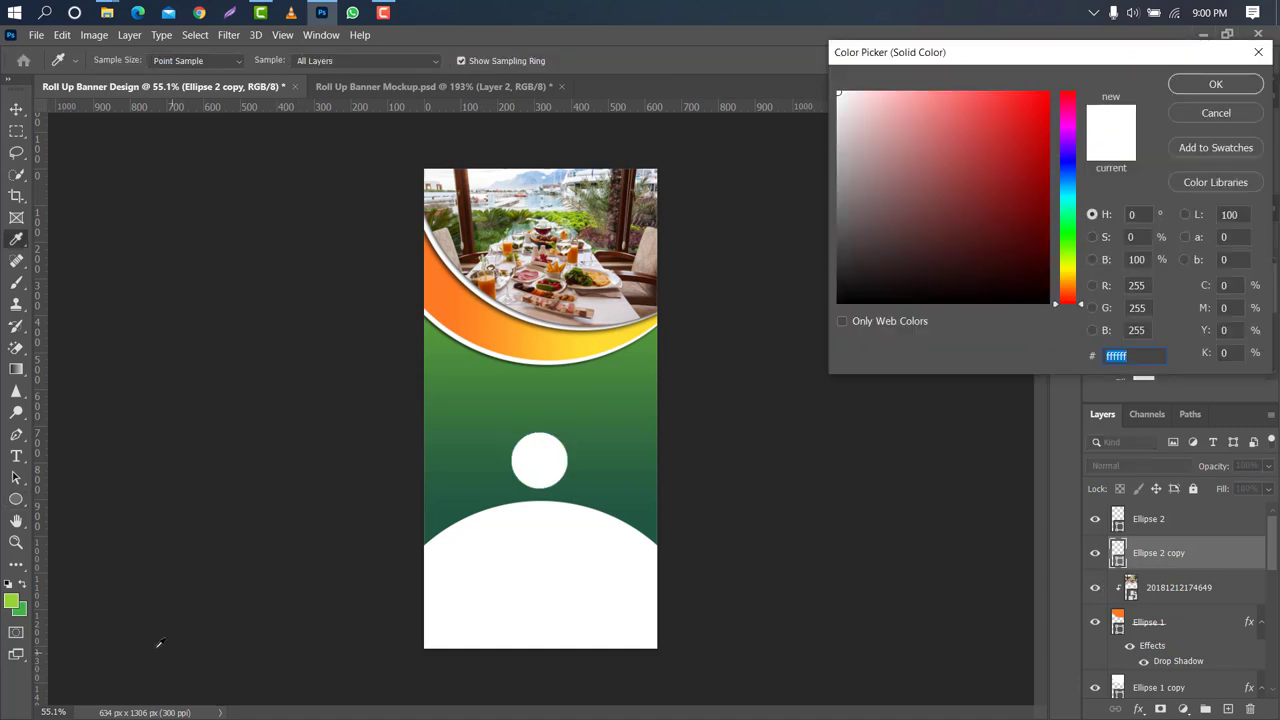
{"action": "left_click", "coordinate": [18, 598]}
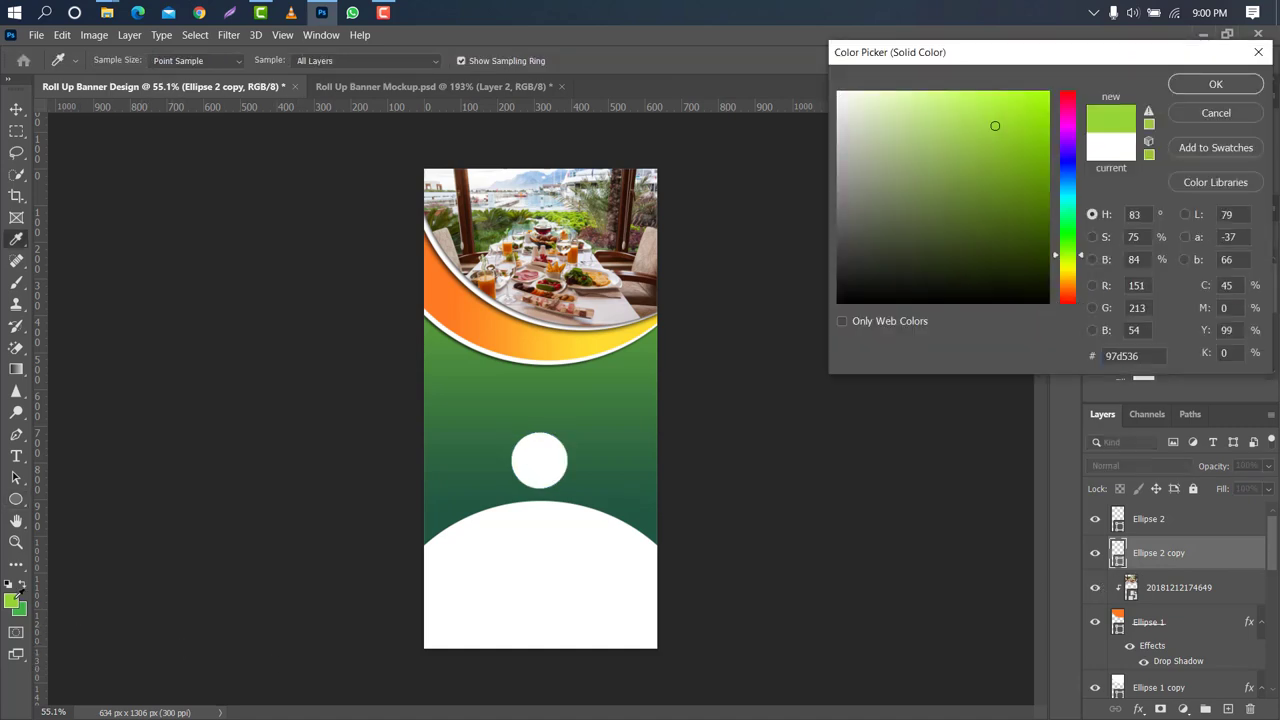
{"action": "left_click", "coordinate": [1208, 89]}
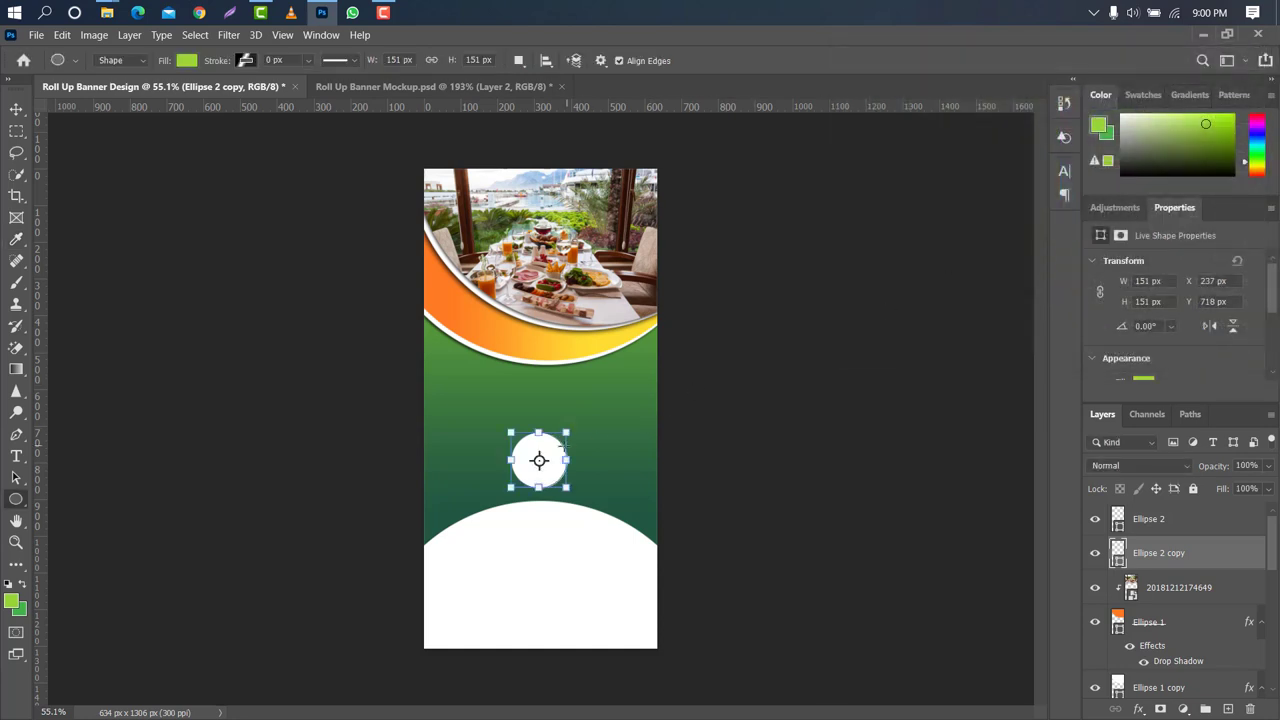
- Scale the green copy to about 110% so it forms a ring around the white circle
{"action": "scroll", "coordinate": [539, 460], "scroll_direction": "up", "scroll_amount": 3}
{"action": "key", "text": "ctrl+t"}
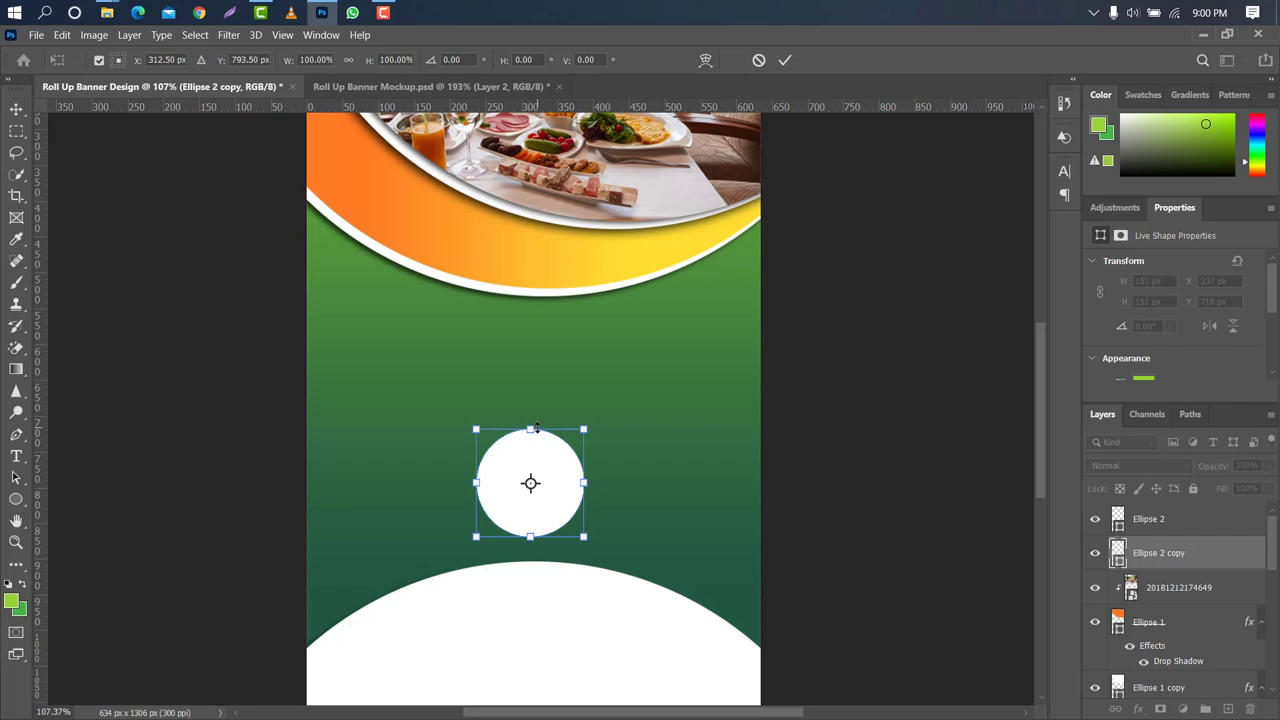
{"action": "left_click_drag", "start_coordinate": [537, 423], "coordinate": [547, 457]}
{"action": "left_click", "coordinate": [785, 60]}
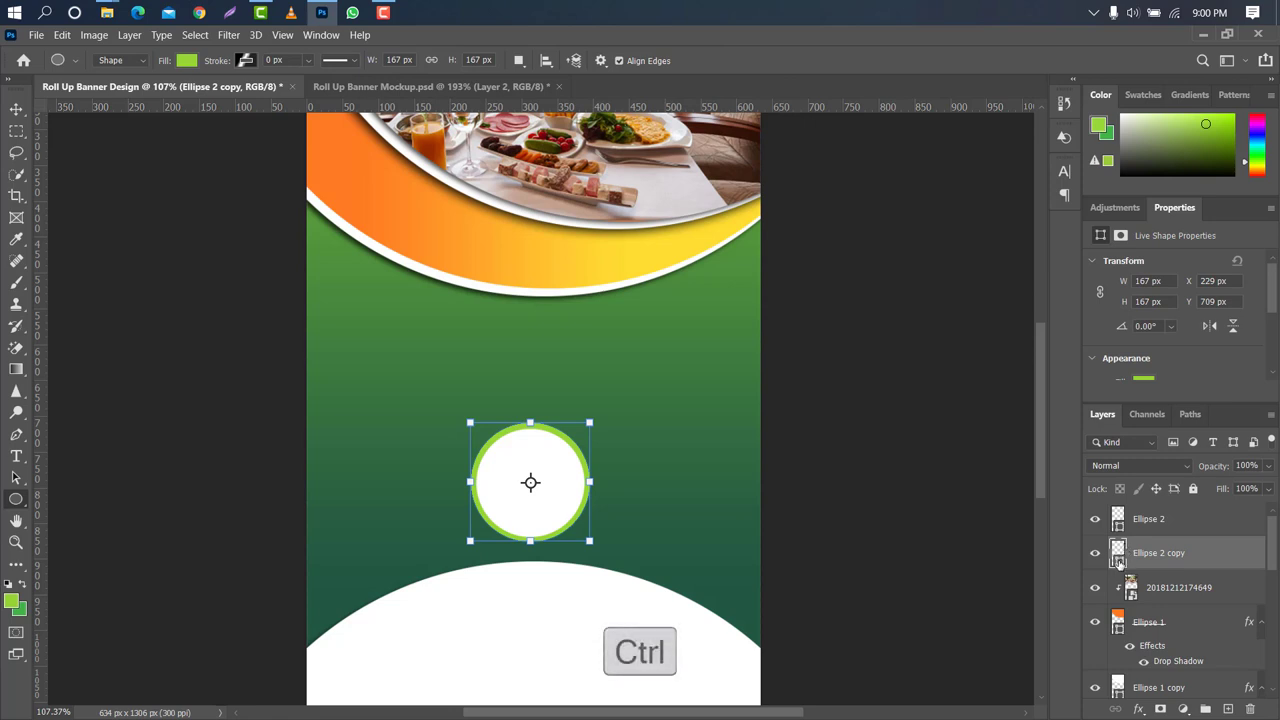
- Centre the white circle inside the green ring using its selection, then deselect
{"action": "left_click", "coordinate": [1118, 558], "text": "ctrl"}
{"action": "left_click", "coordinate": [1150, 519]}
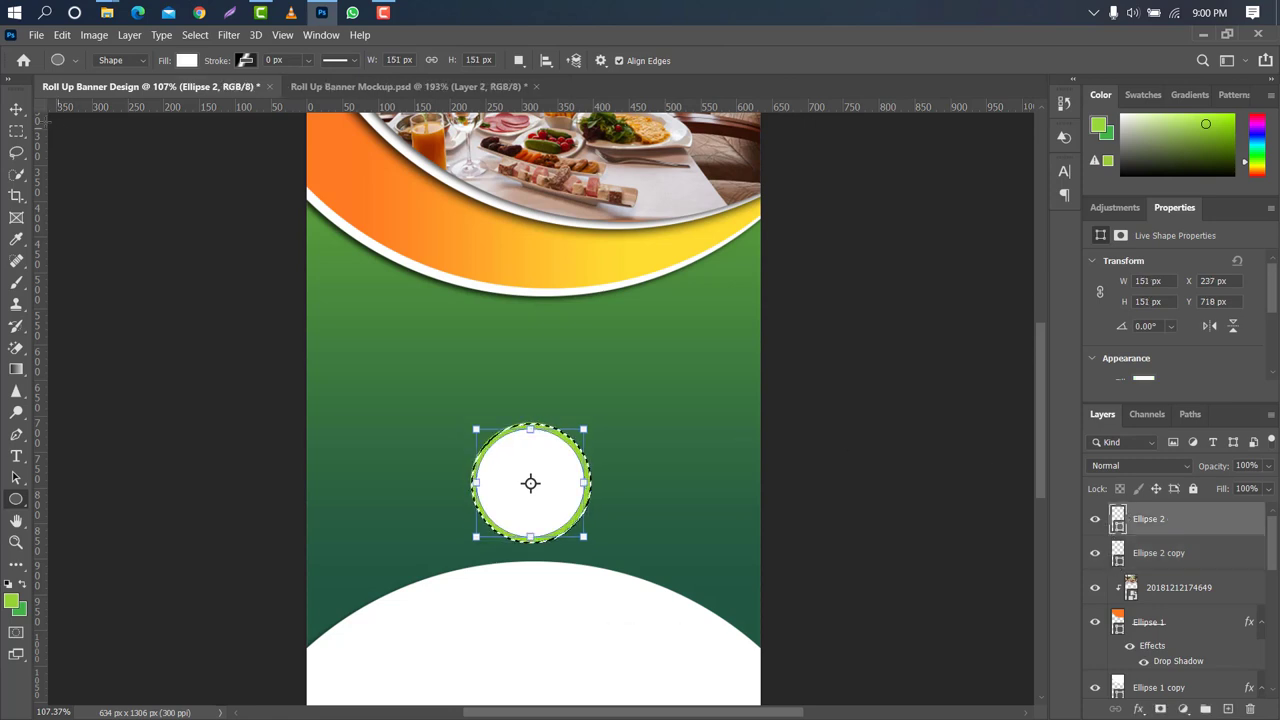
{"action": "key", "text": "v"}
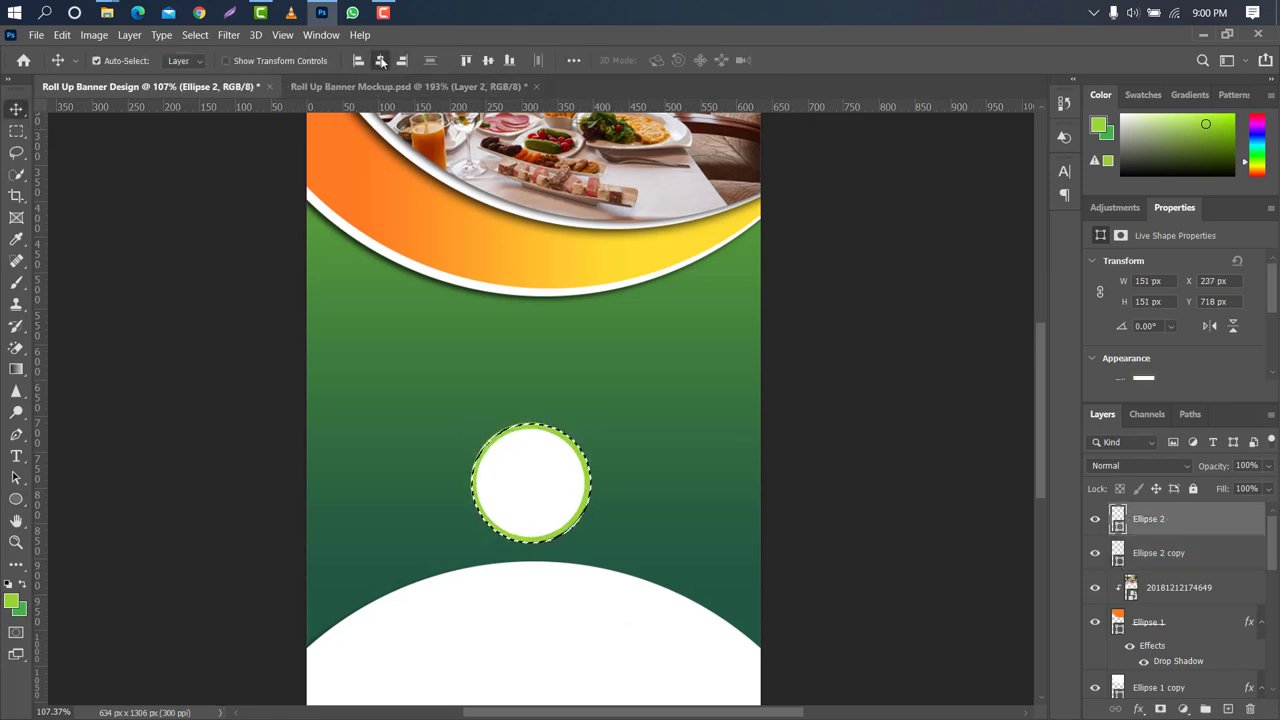
{"action": "left_click", "coordinate": [488, 60]}
{"action": "key", "text": "ctrl+d"}
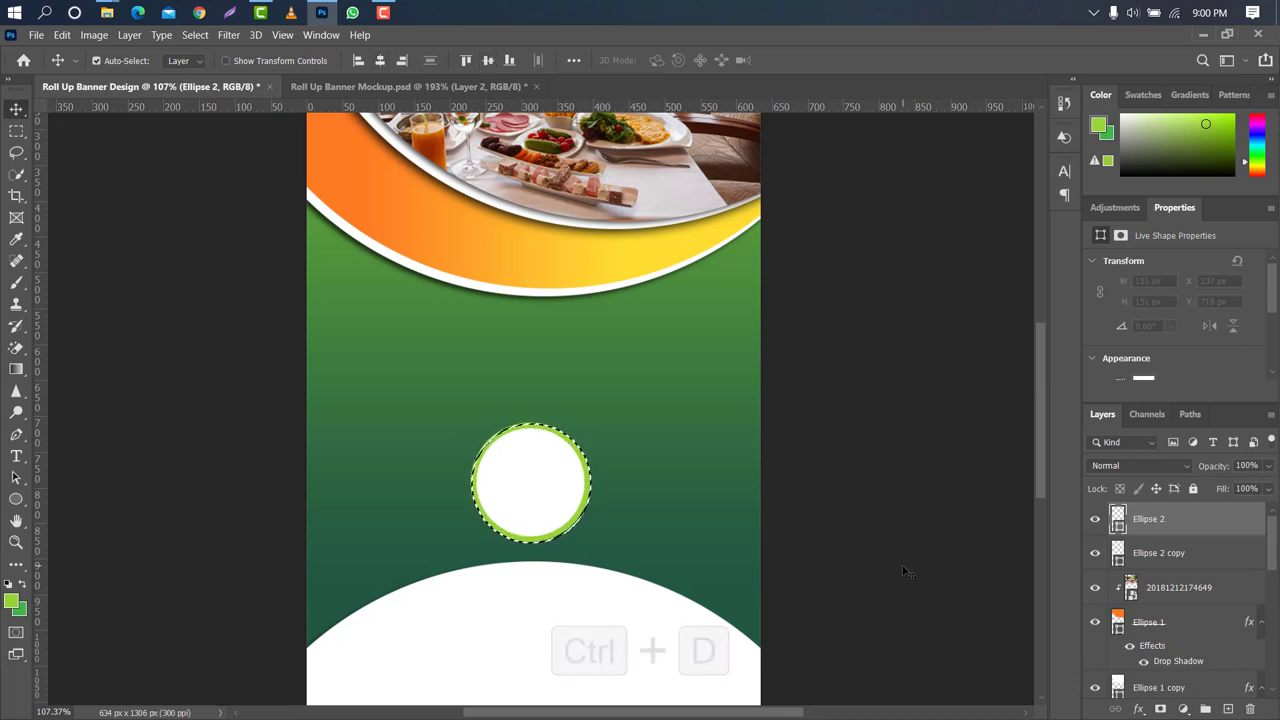
{"action": "left_click", "coordinate": [1150, 553]}
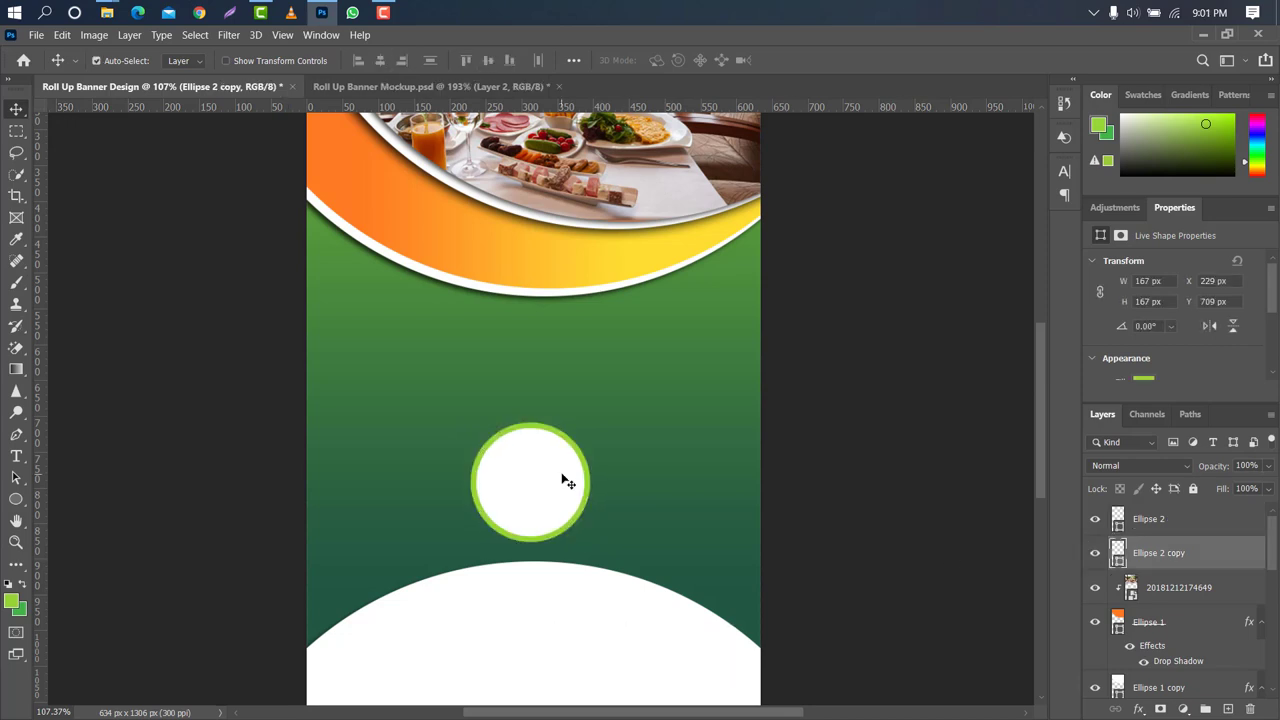
{"action": "scroll", "coordinate": [486, 448], "scroll_direction": "down", "scroll_amount": 3}
{"action": "left_click", "coordinate": [16, 499]}
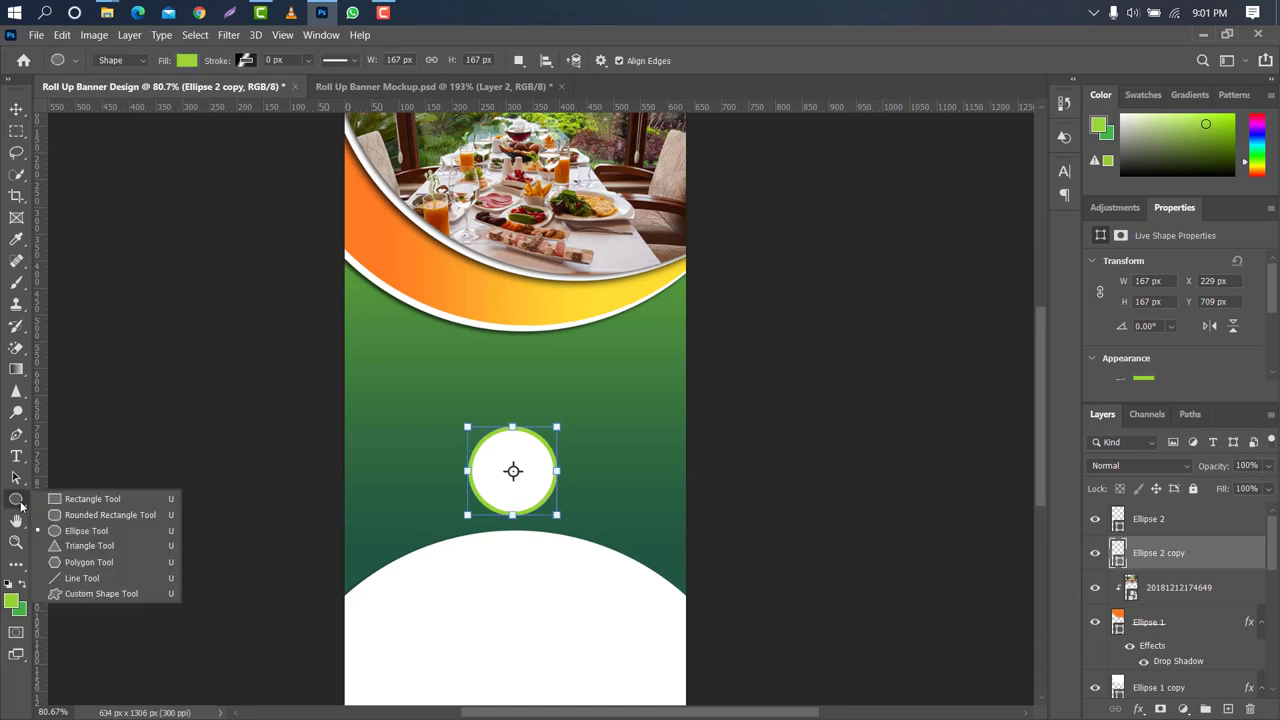
- Draw a rectangle over the circle's lower half, filled with the curve's sampled yellow
{"action": "left_click", "coordinate": [92, 498]}
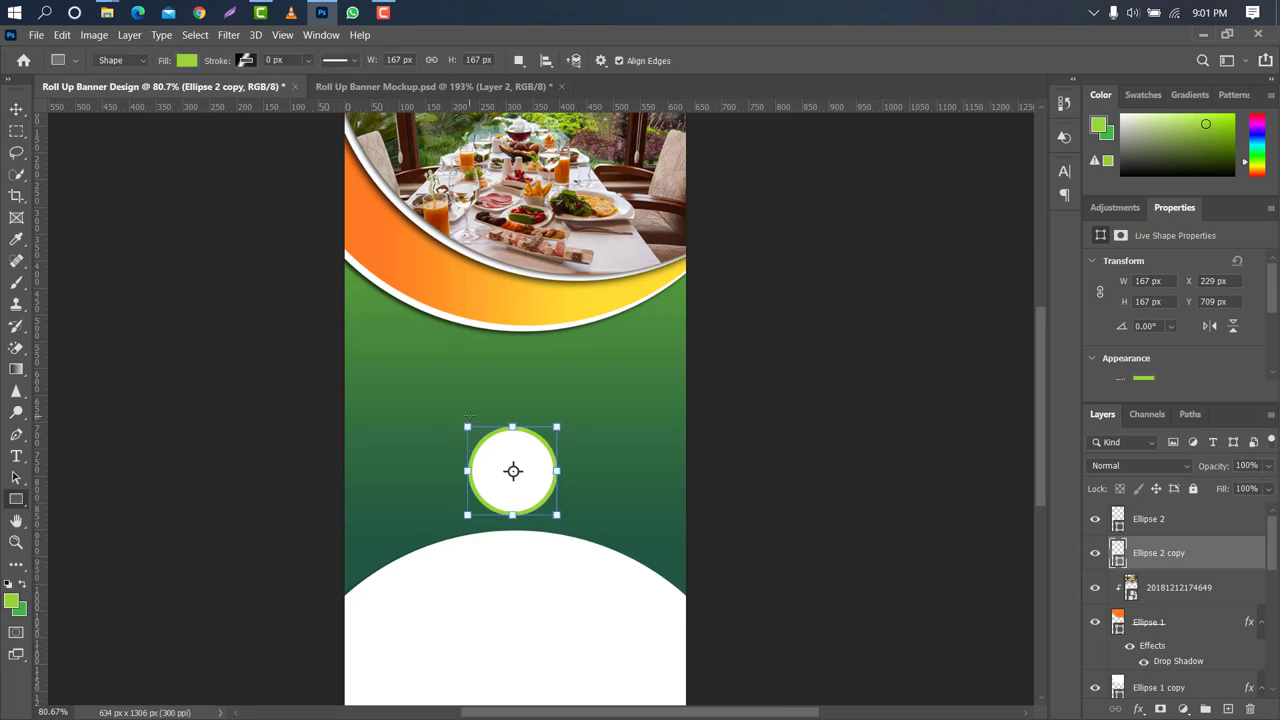
{"action": "key", "text": "alt+]"}
{"action": "mouse_move", "coordinate": [451, 442]}
{"action": "left_mouse_down"}
{"action": "mouse_move", "coordinate": [560, 575]}
{"action": "mouse_move", "coordinate": [557, 600]}
{"action": "left_mouse_up"}
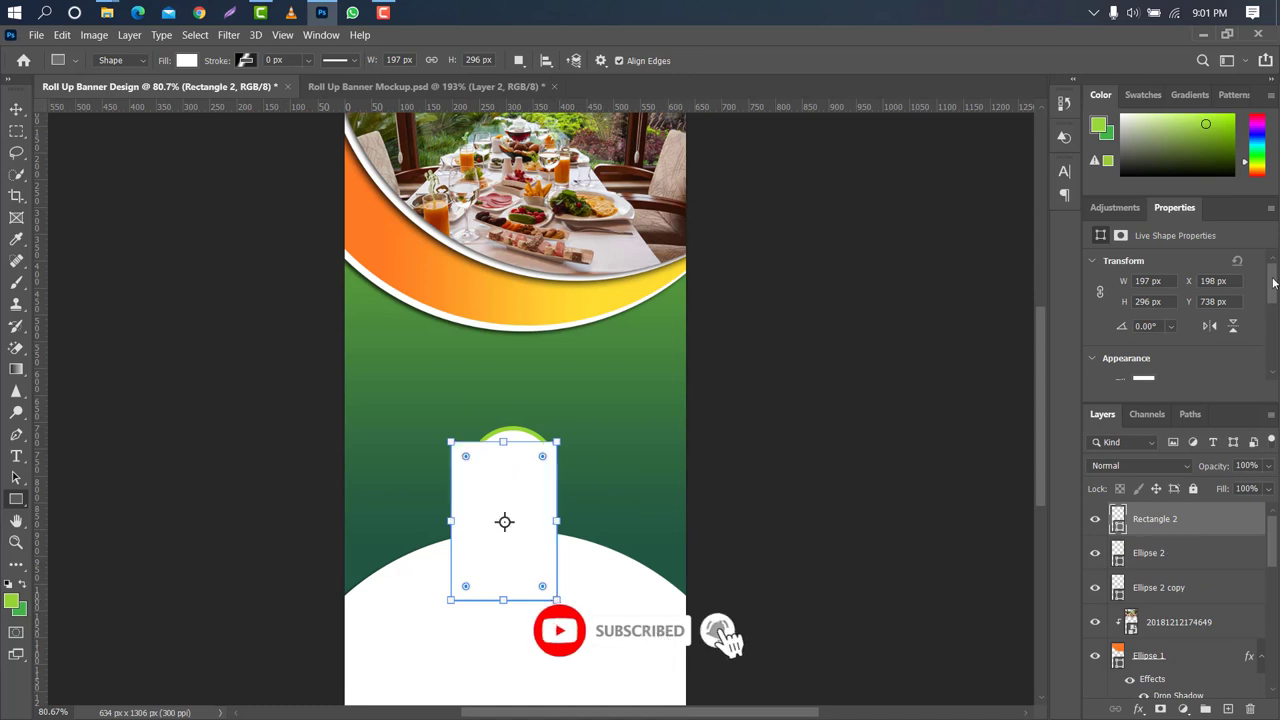
{"action": "double_click", "coordinate": [1118, 521]}
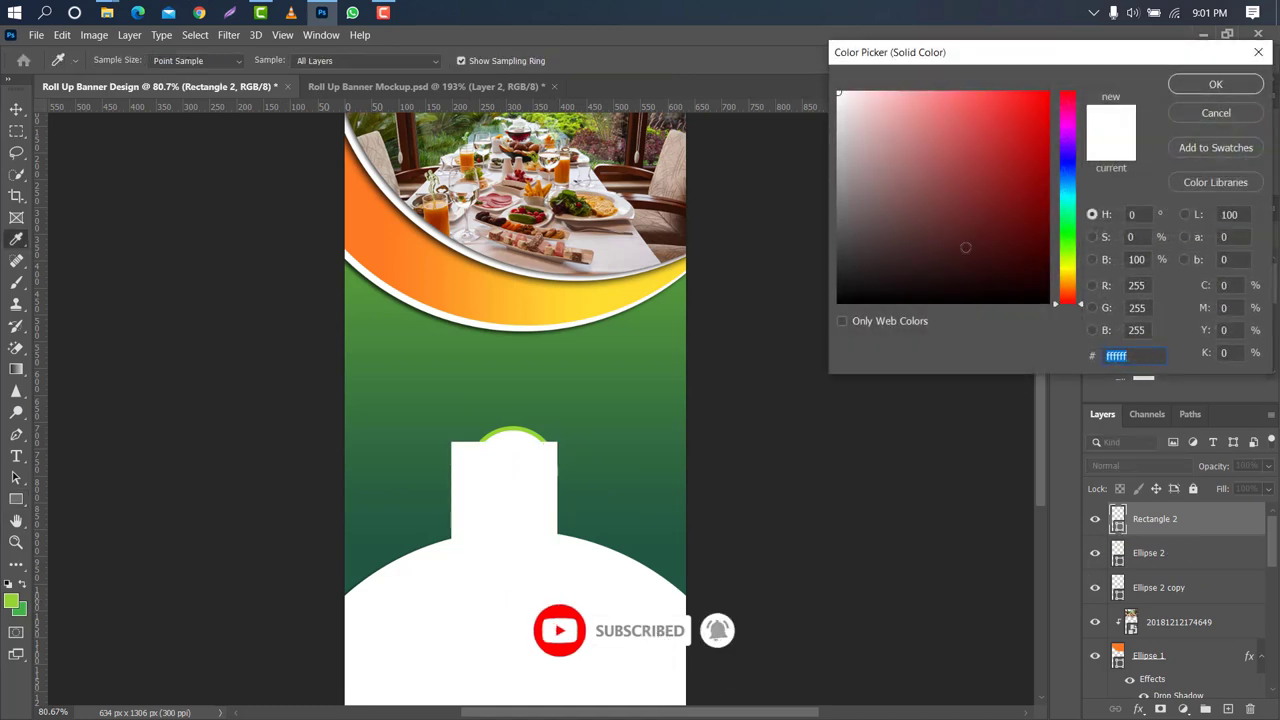
{"action": "left_click", "coordinate": [571, 298]}
{"action": "left_click", "coordinate": [1212, 85]}
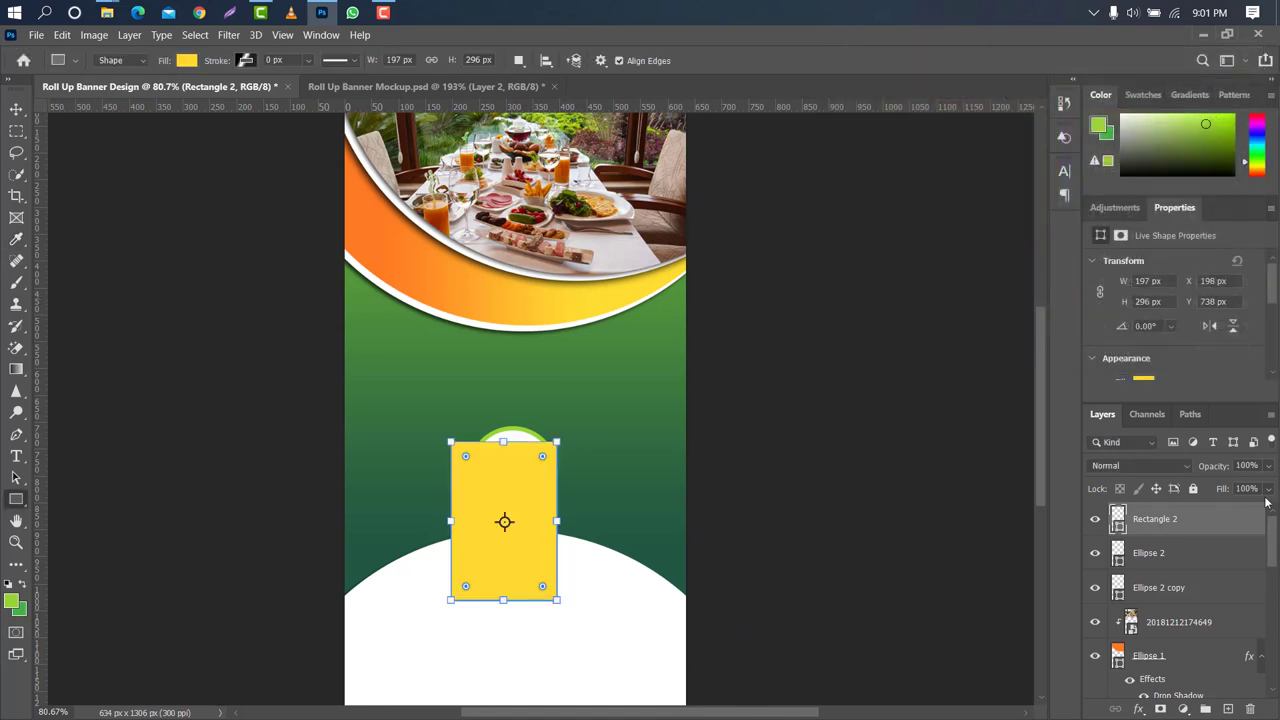
- Round the rectangle into a pill, stack it beneath both circles, and nudge it into place
{"action": "scroll", "coordinate": [1270, 297], "scroll_direction": "down", "scroll_amount": 3}
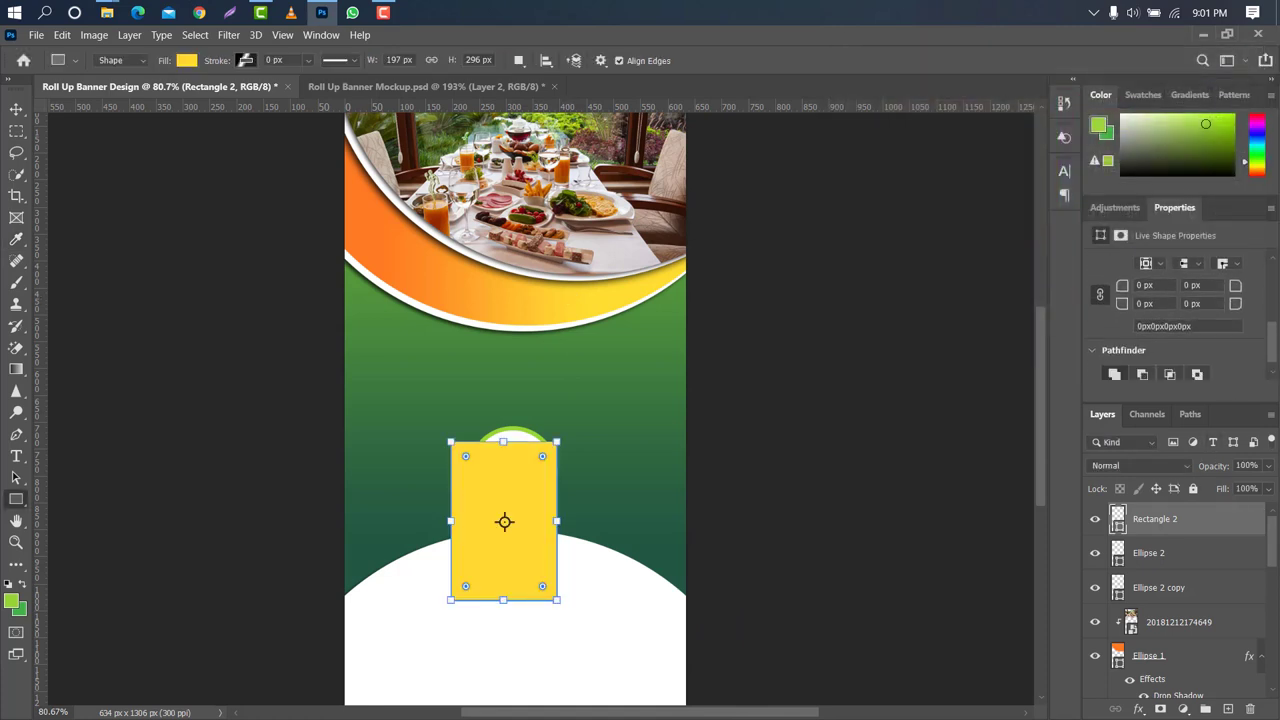
{"action": "left_click_drag", "start_coordinate": [1121, 290], "coordinate": [1220, 290]}
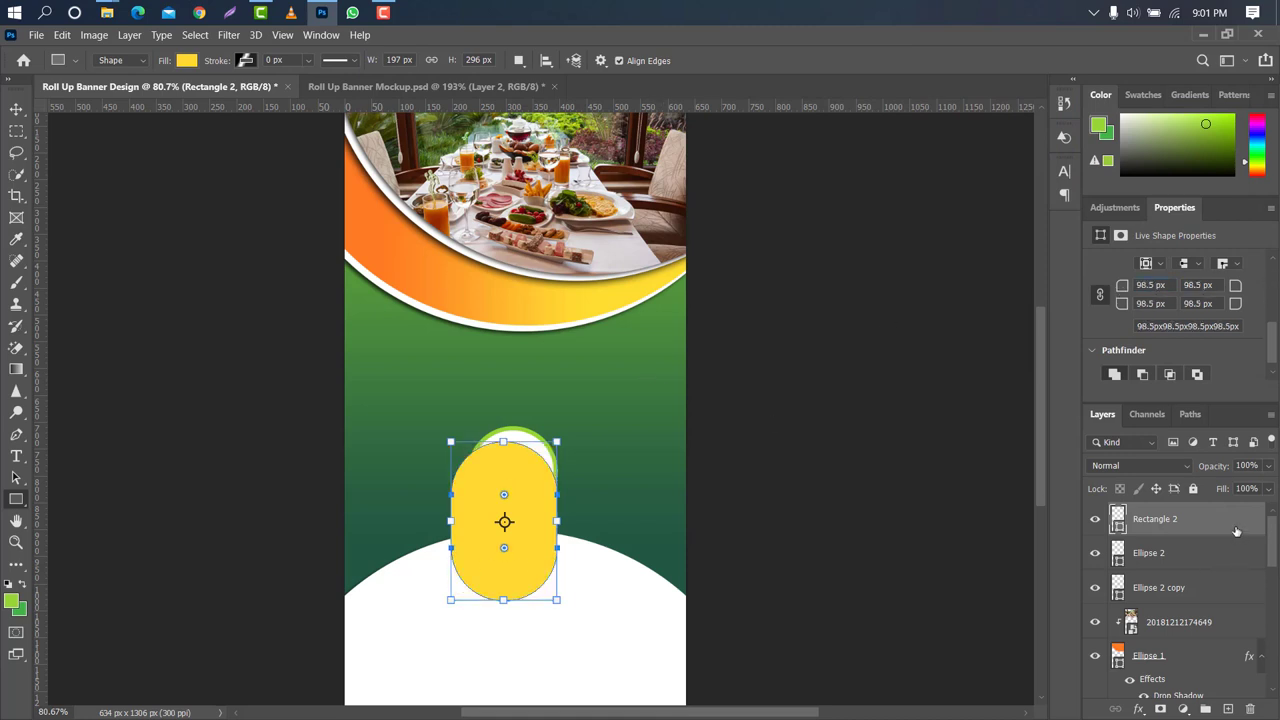
{"action": "left_click_drag", "start_coordinate": [1236, 531], "coordinate": [1238, 604]}
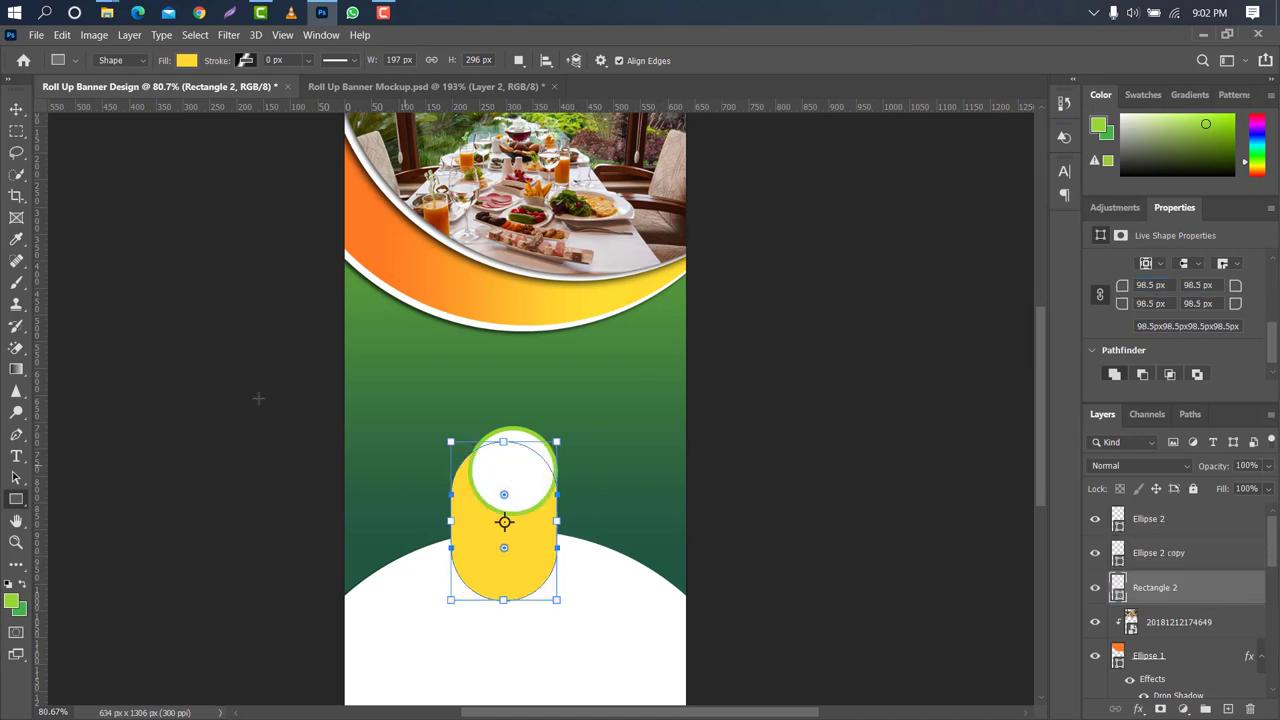
{"action": "left_click", "coordinate": [16, 109]}
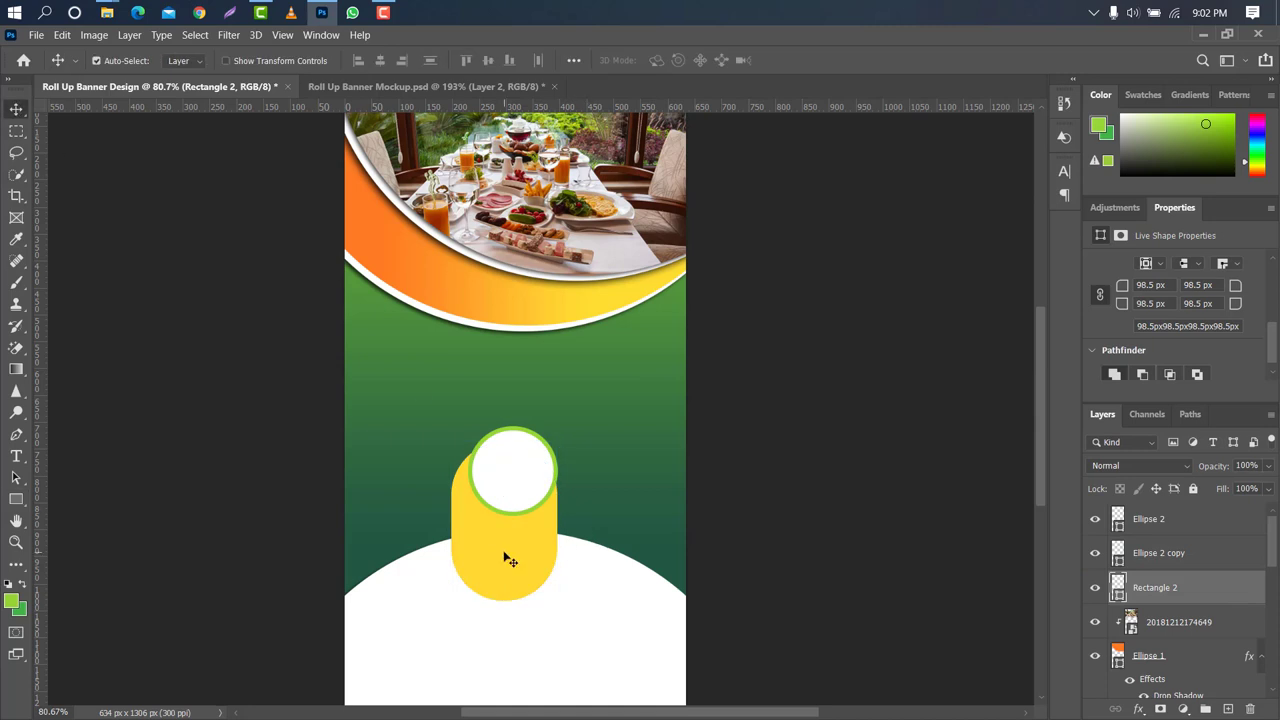
{"action": "key", "text": "ctrl+t"}
{"action": "left_click_drag", "start_coordinate": [475, 550], "coordinate": [486, 535]}
{"action": "left_click", "coordinate": [825, 60]}
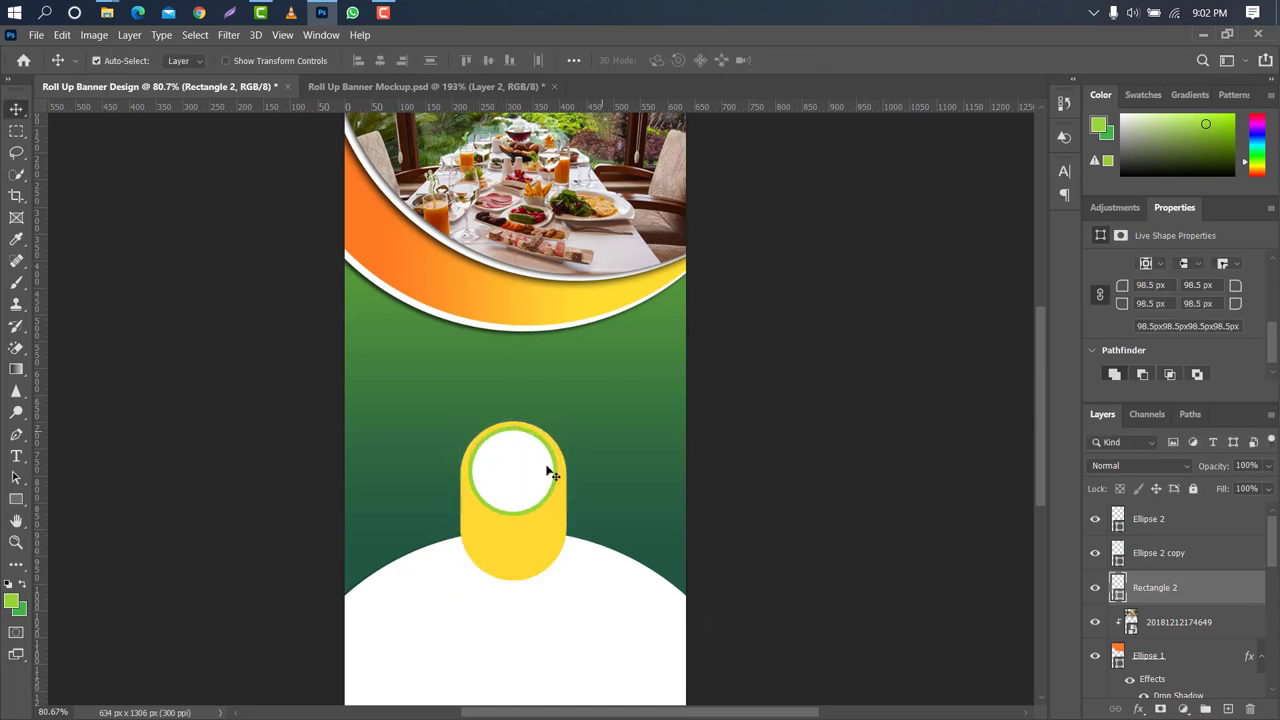
{"action": "scroll", "coordinate": [540, 488], "scroll_direction": "up", "scroll_amount": 3}
{"action": "type", "text": "0"}
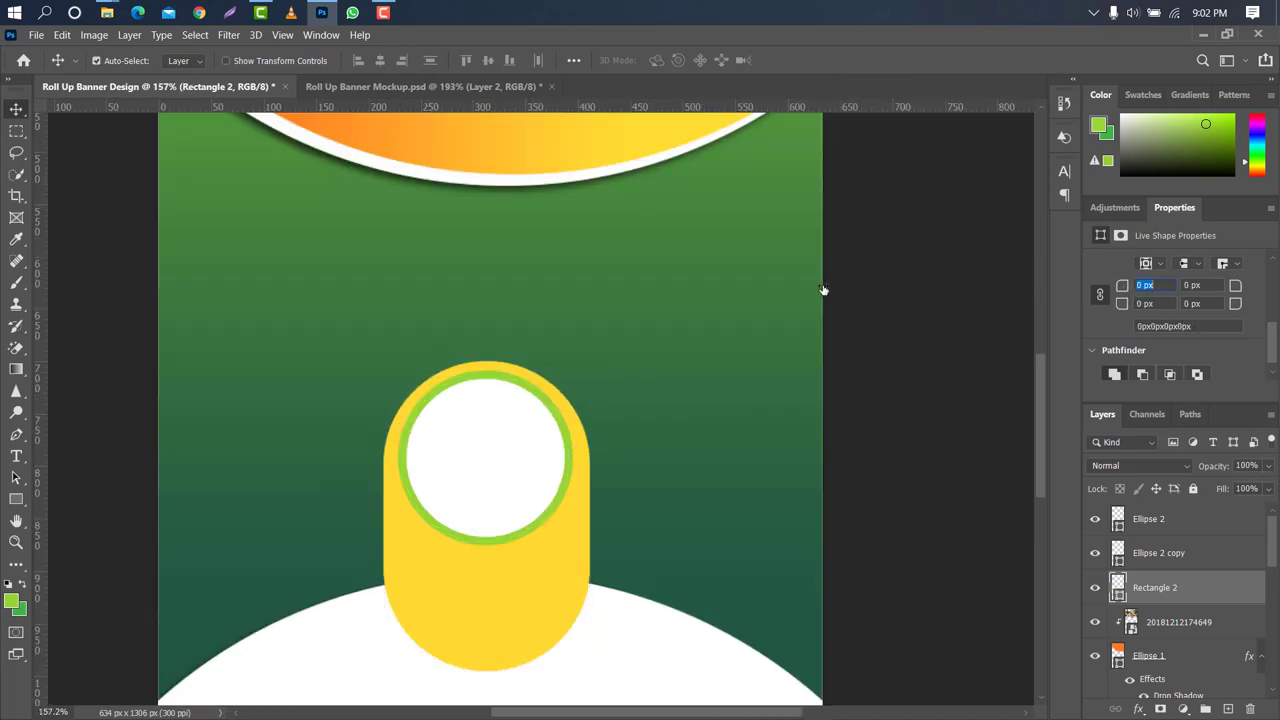
- Make the yellow pill narrower and longer, then round its ends fully to 90.5 px
{"action": "key", "text": "Return"}
{"action": "key", "text": "ctrl+t"}
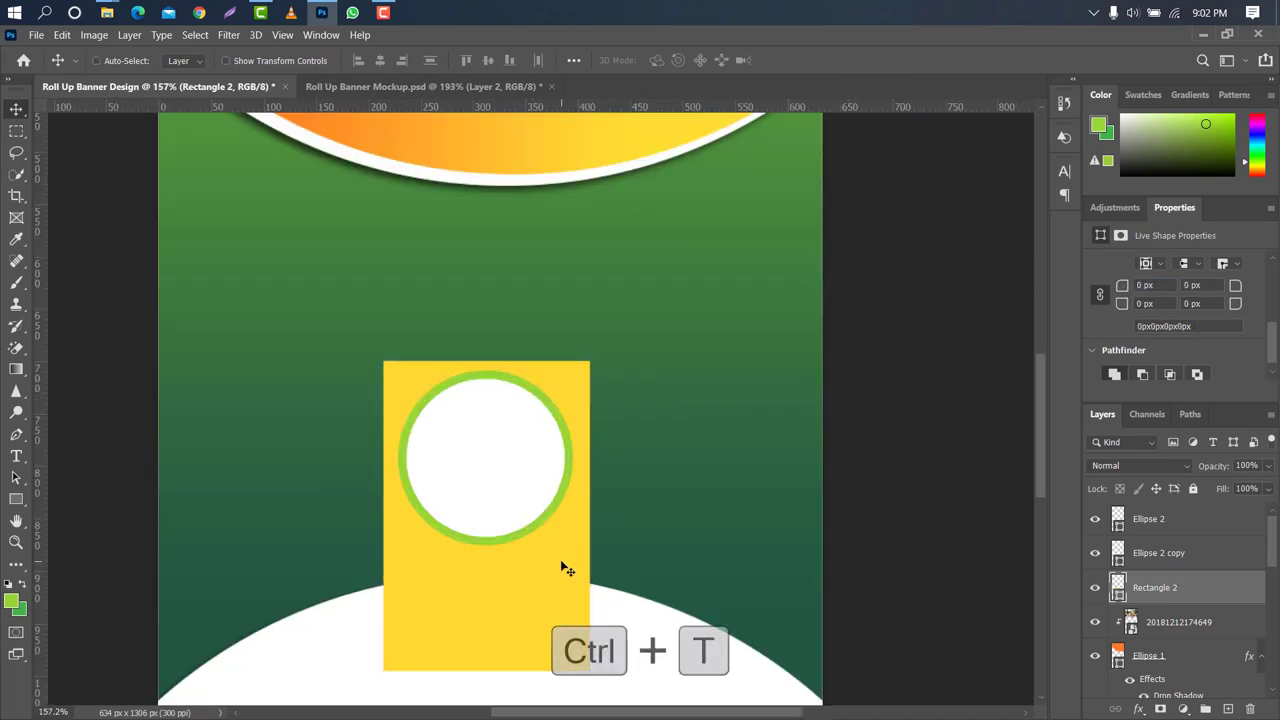
{"action": "left_click_drag", "start_coordinate": [589, 515], "coordinate": [537, 540]}
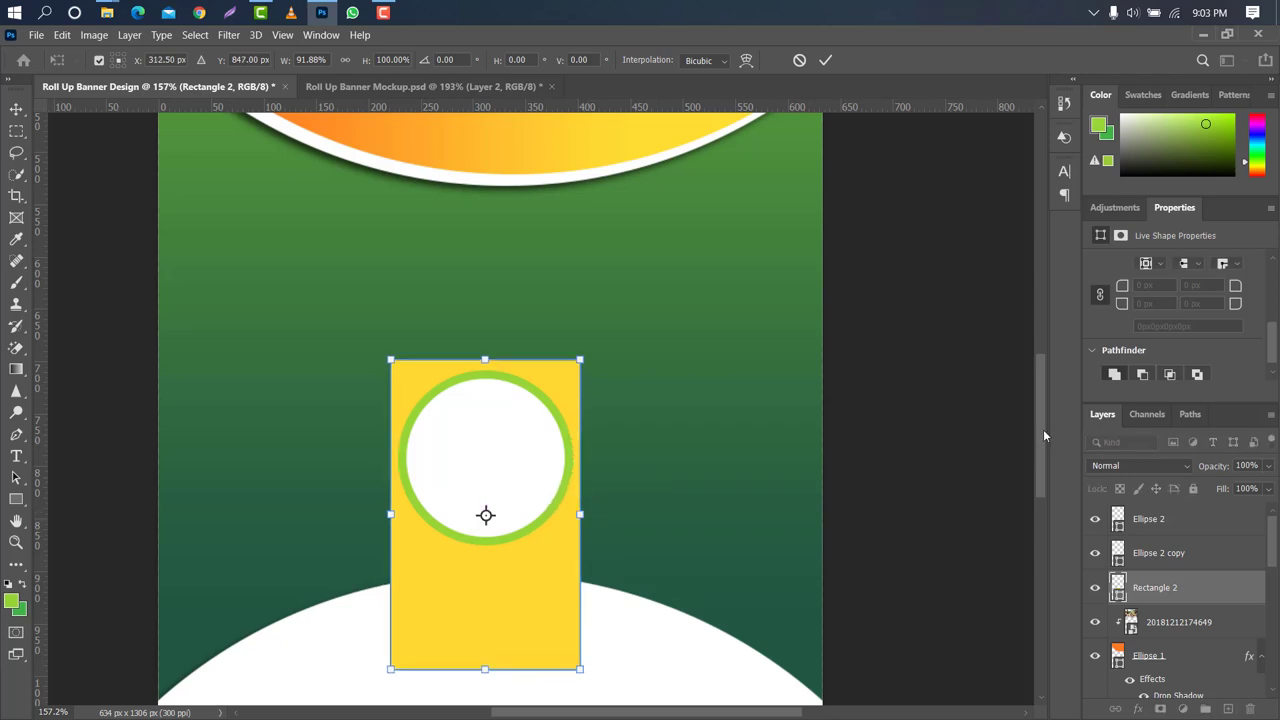
{"action": "scroll", "coordinate": [1043, 429], "scroll_direction": "down", "scroll_amount": 3}
{"action": "left_click_drag", "start_coordinate": [484, 528], "coordinate": [508, 537]}
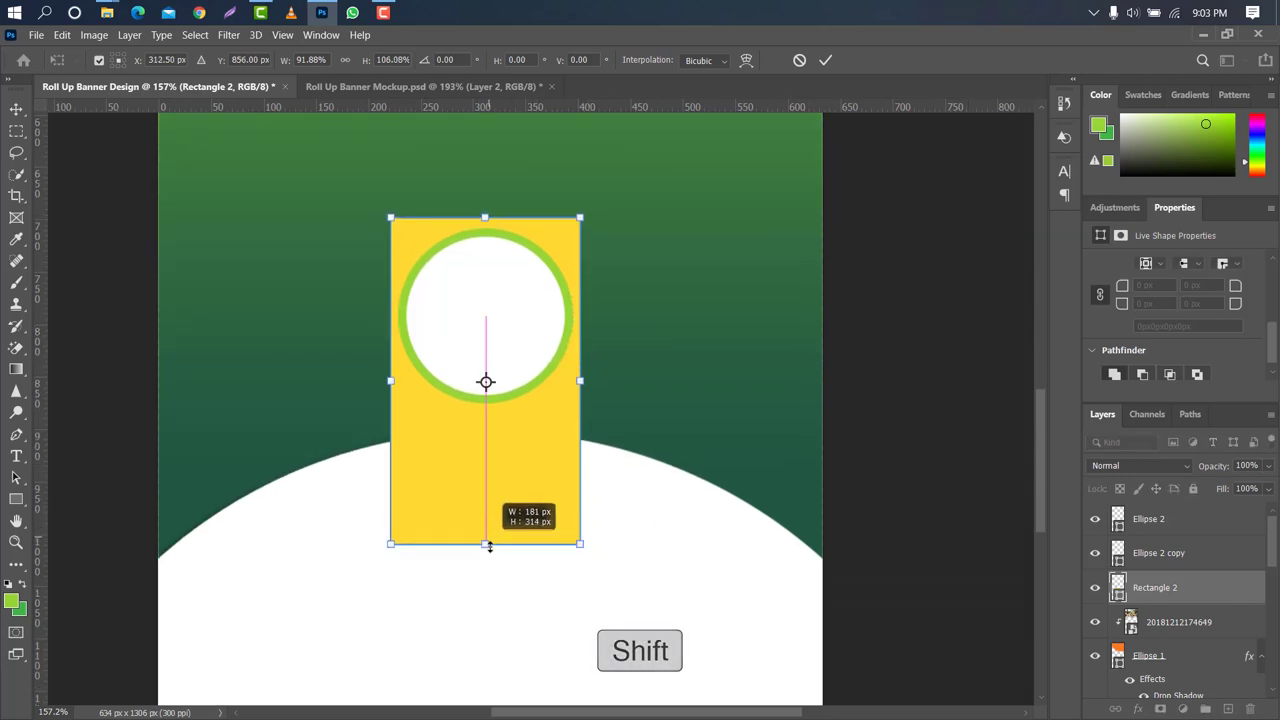
{"action": "left_click", "coordinate": [826, 60]}
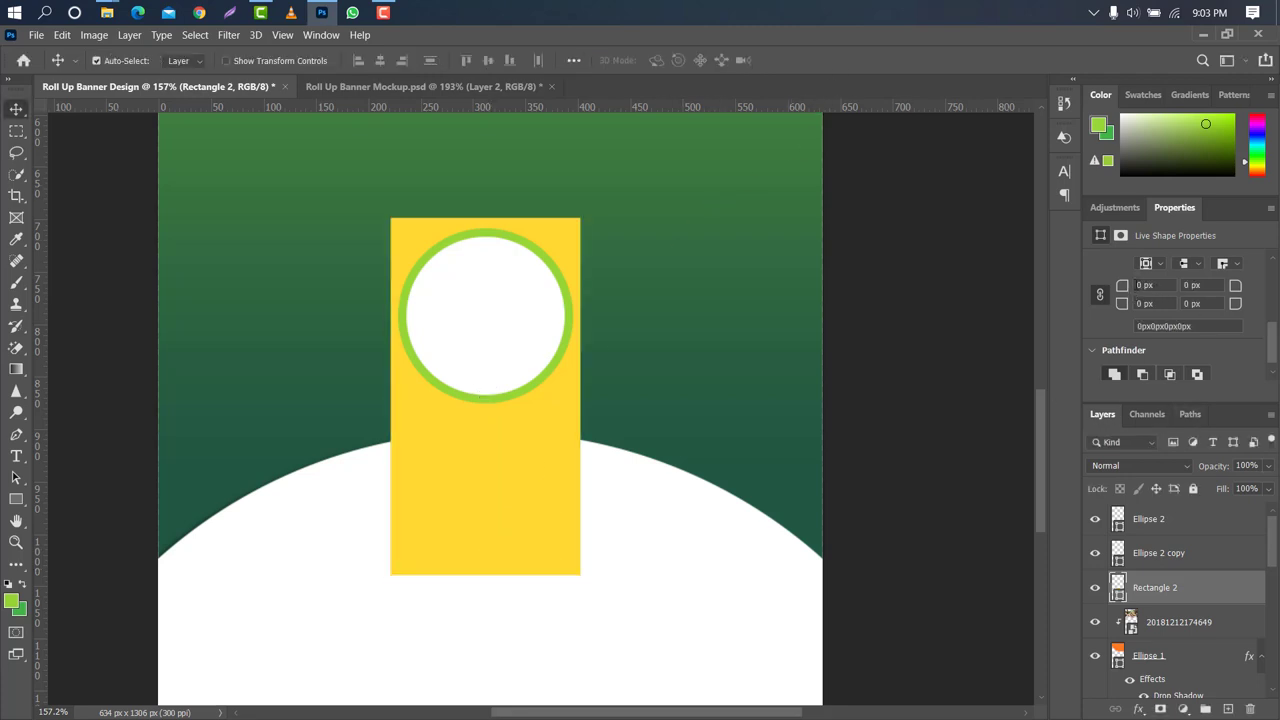
{"action": "left_click_drag", "start_coordinate": [1124, 287], "coordinate": [1164, 283]}
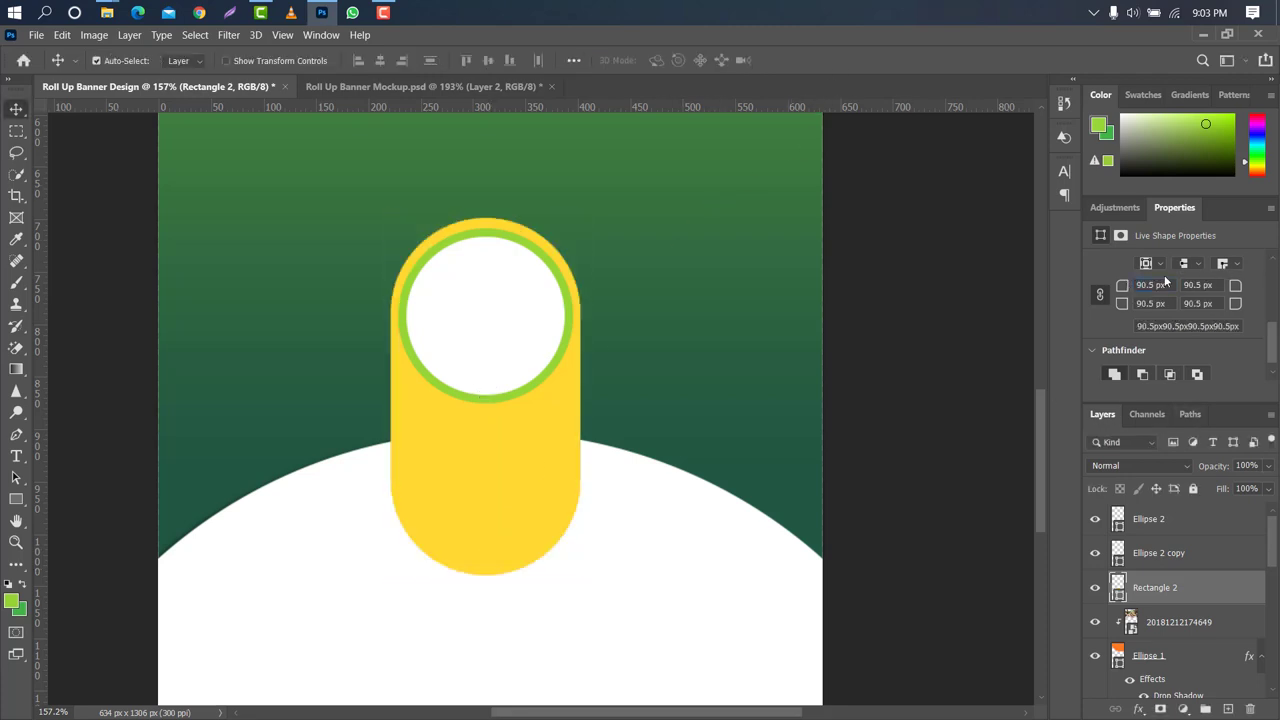
- Give the green ring (Ellipse 2 copy) a drop shadow at a 53° angle
{"action": "left_click", "coordinate": [1226, 555]}
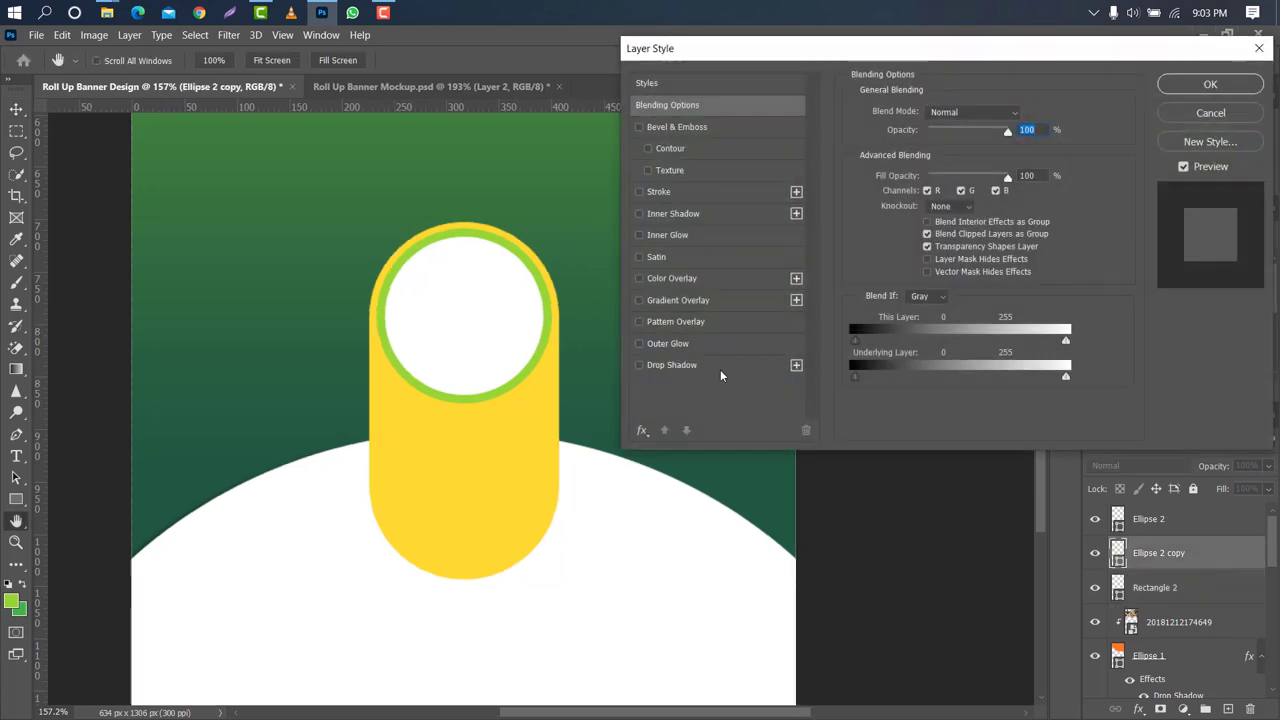
{"action": "left_click", "coordinate": [717, 369]}
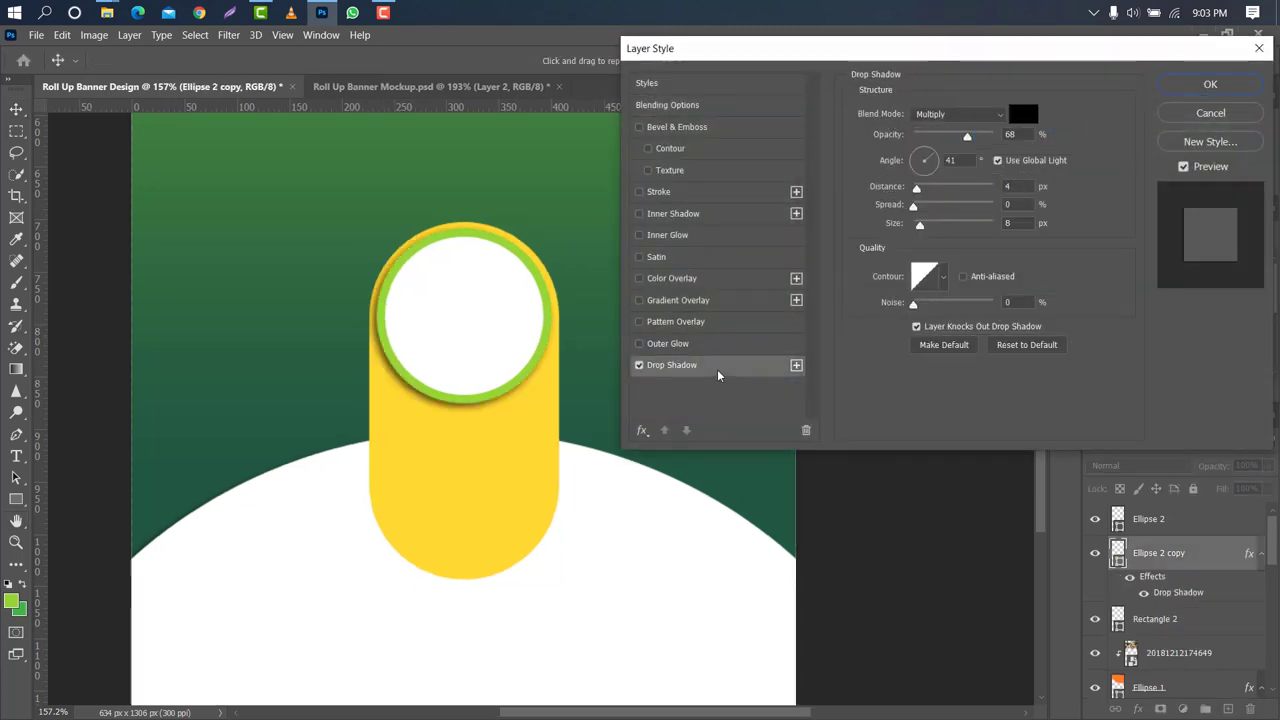
{"action": "left_click", "coordinate": [931, 158]}
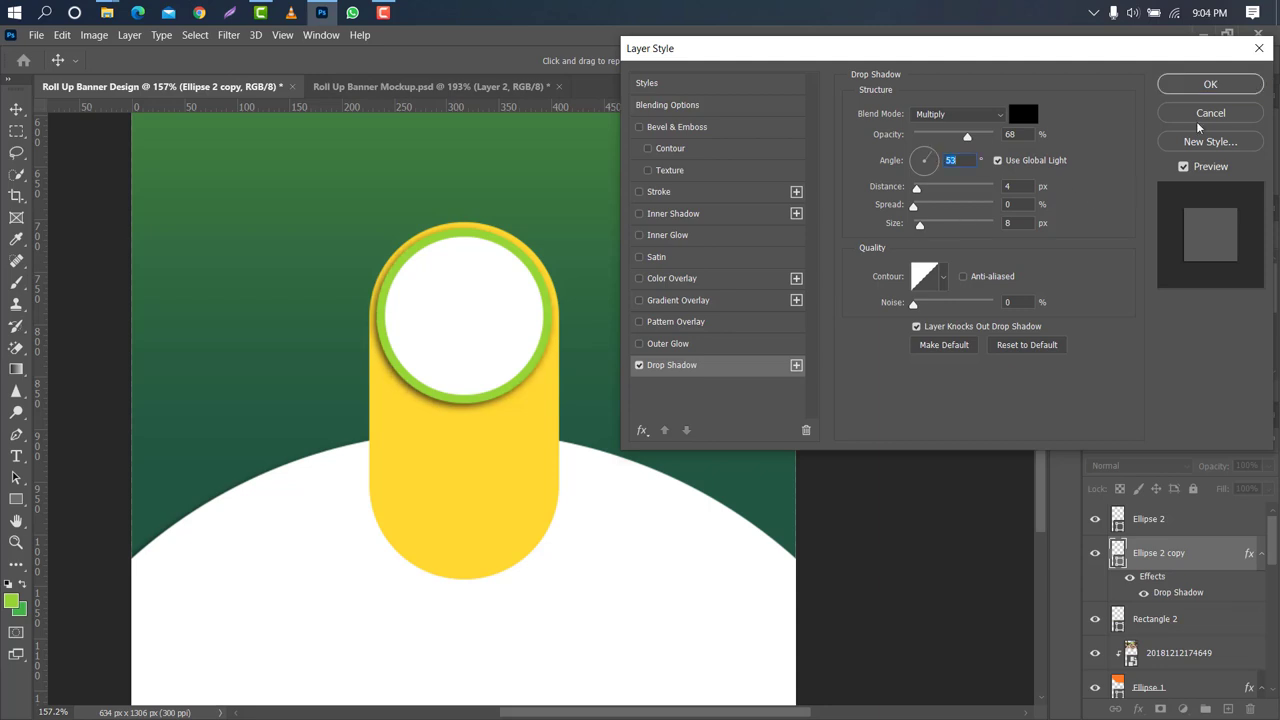
{"action": "left_click", "coordinate": [1210, 84]}
{"action": "scroll", "coordinate": [514, 323], "scroll_direction": "down", "scroll_amount": 3}
{"action": "scroll", "coordinate": [520, 349], "scroll_direction": "down", "scroll_amount": 2}
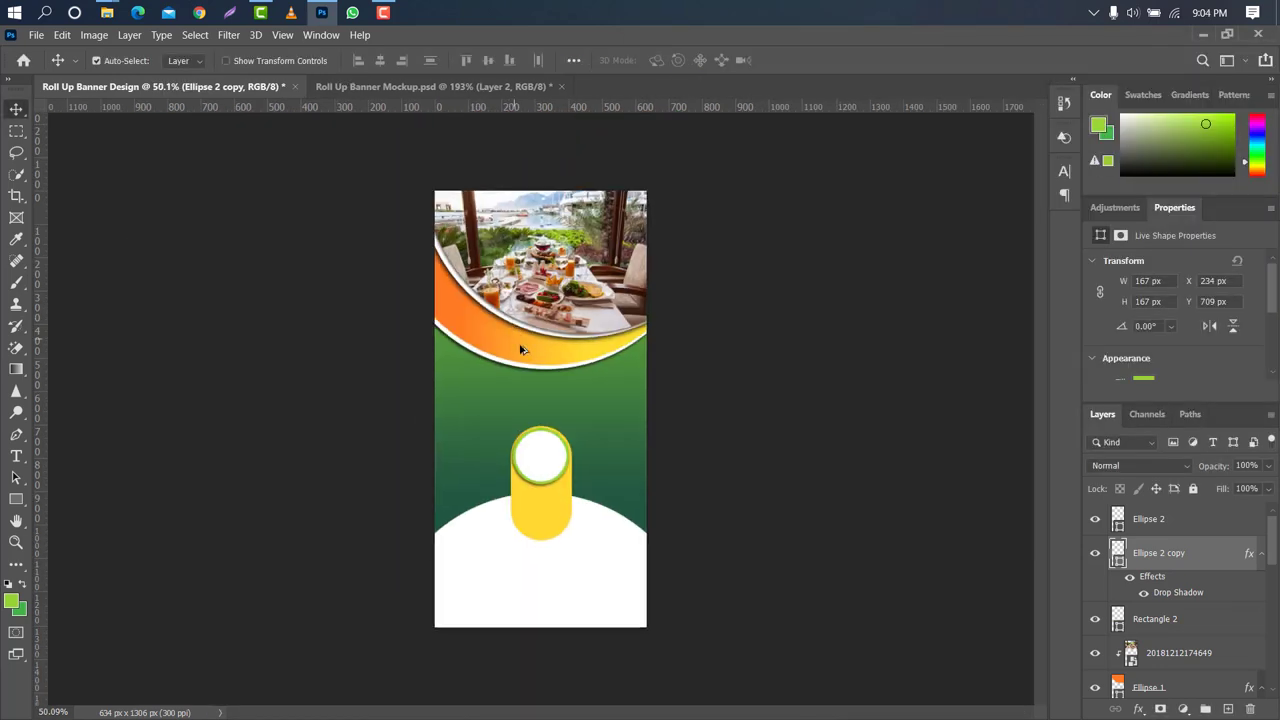
- Move the yellow pill and both circles together lower on the banner
{"action": "left_click", "coordinate": [1190, 535], "text": "ctrl"}
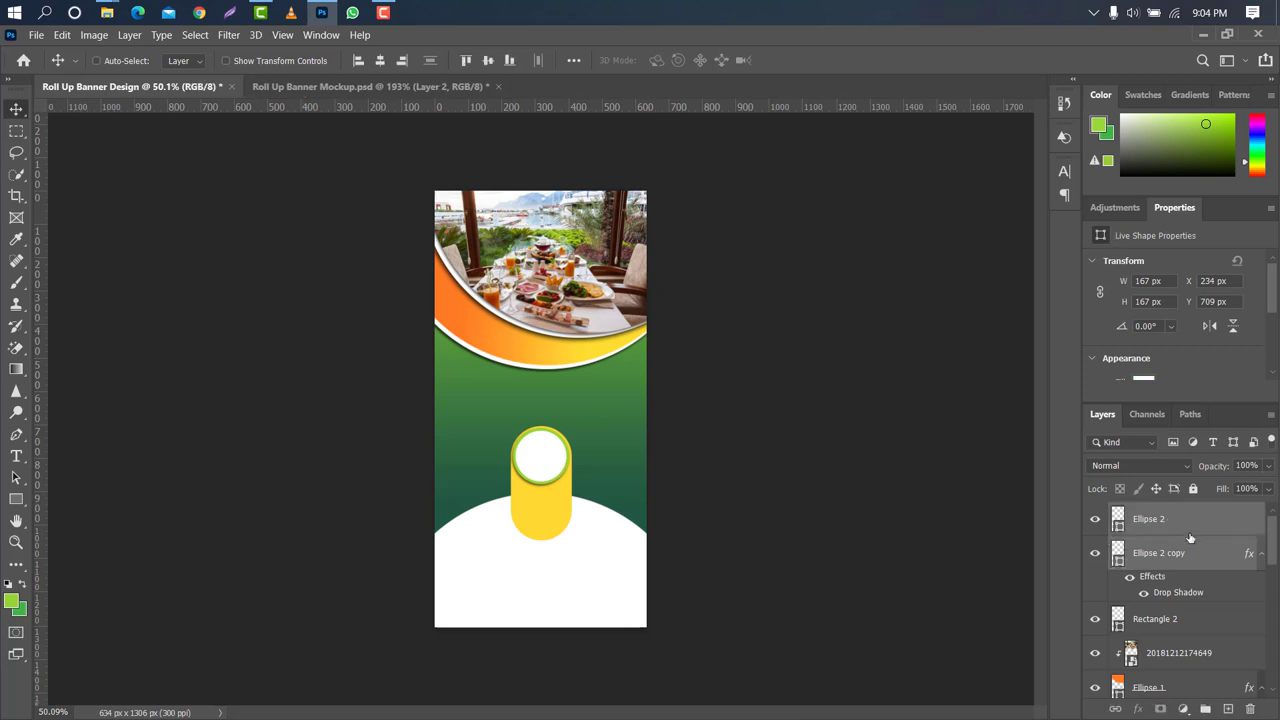
{"action": "left_click", "coordinate": [1200, 620], "text": "ctrl"}
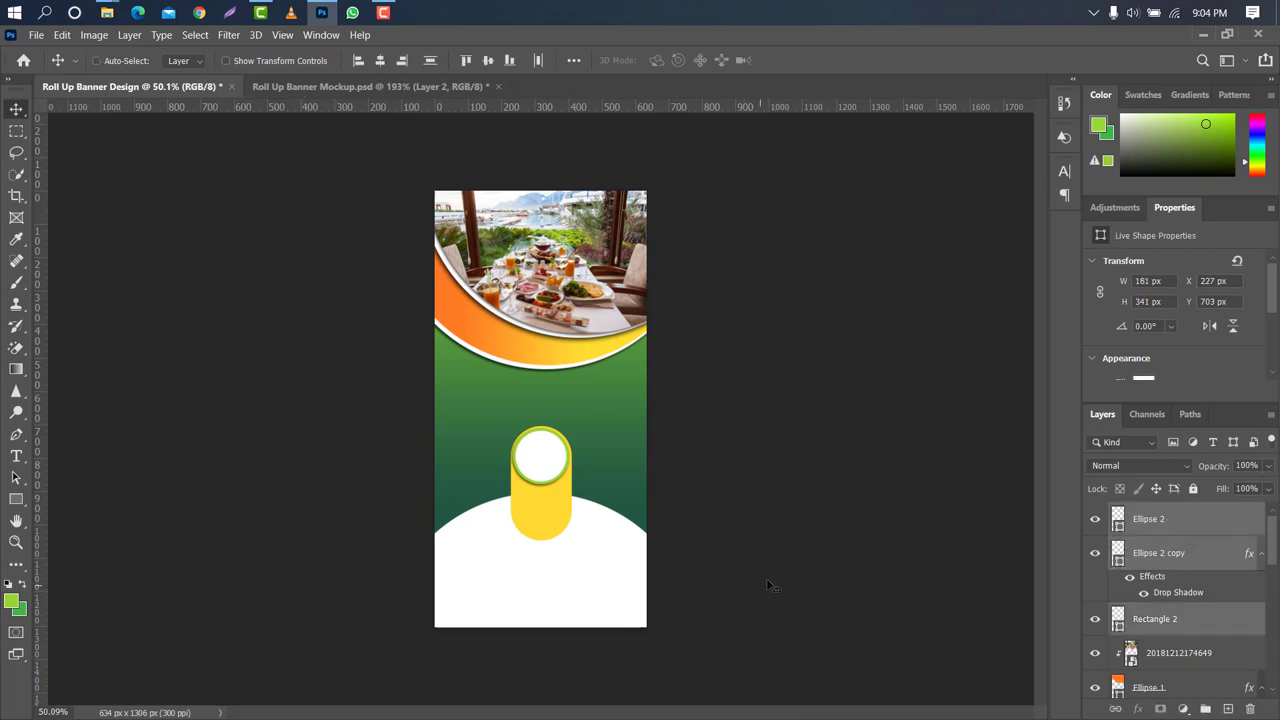
{"action": "key", "text": "ctrl+t"}
{"action": "left_click_drag", "start_coordinate": [559, 487], "coordinate": [566, 521]}
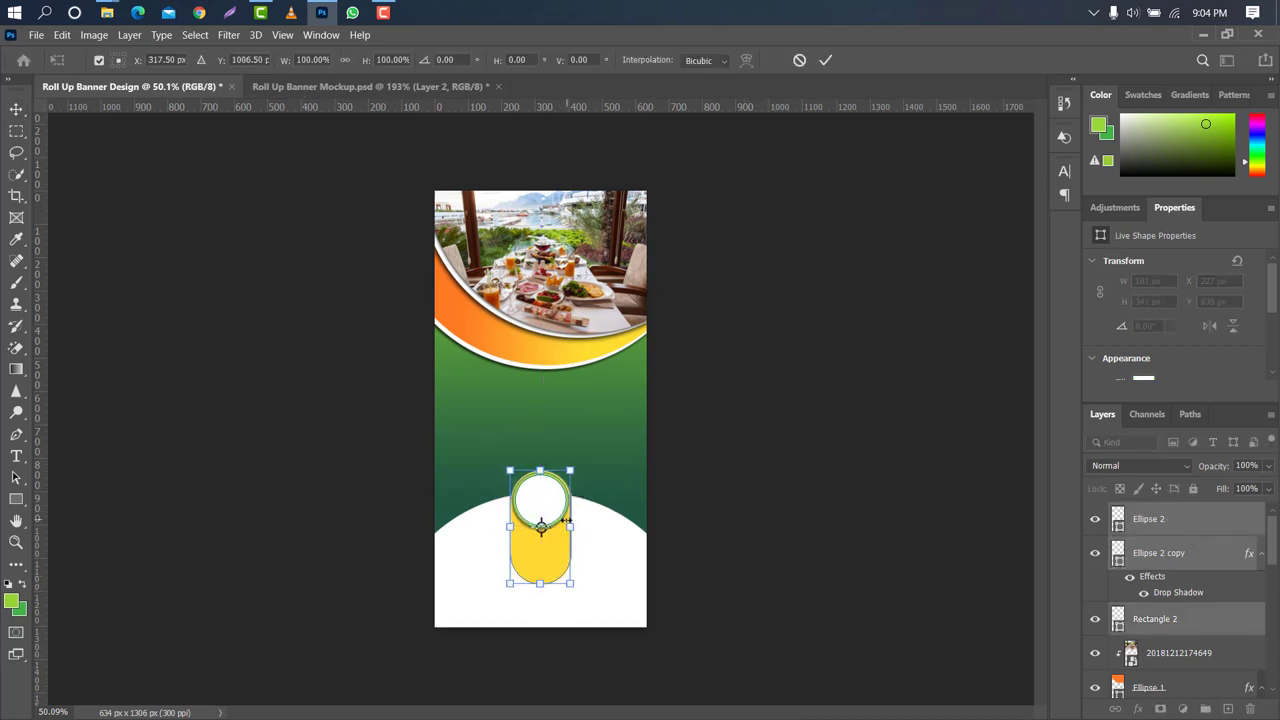
{"action": "scroll", "coordinate": [563, 517], "scroll_direction": "up", "scroll_amount": 5}
{"action": "left_click", "coordinate": [825, 60]}
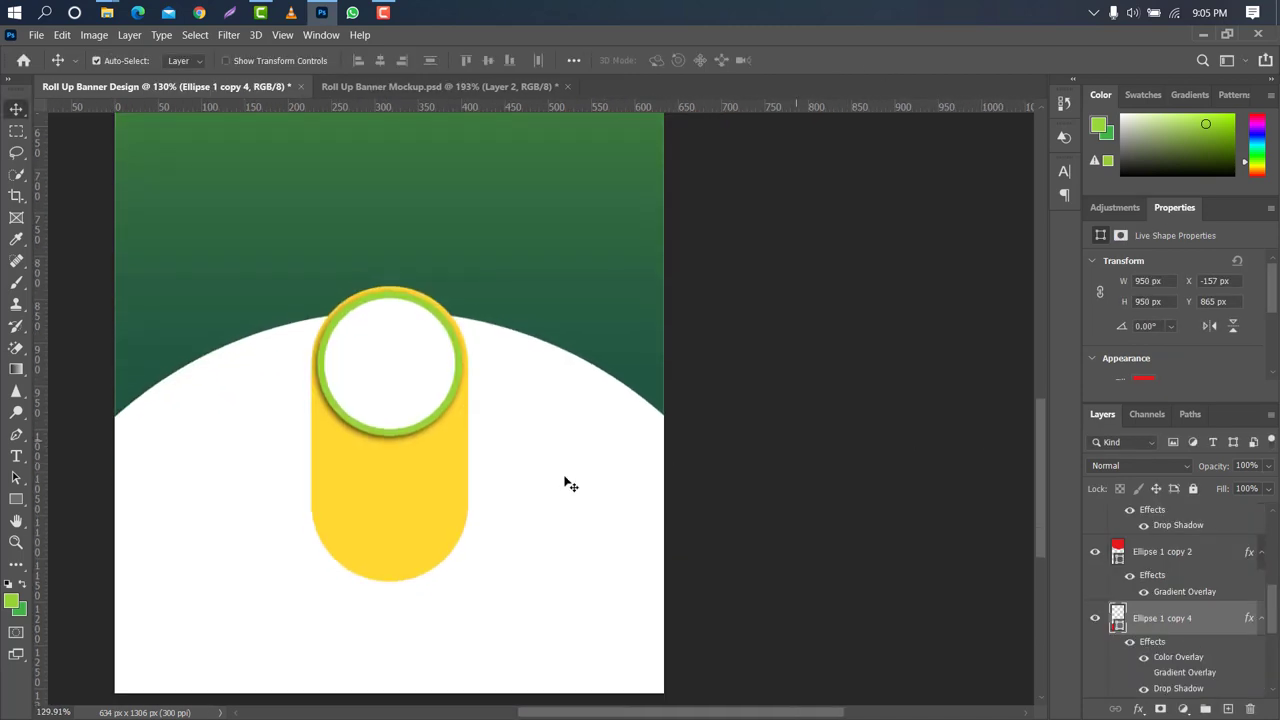
- Add a Gradient Overlay to the pill with stops #43b44a and #97d536
{"action": "left_click", "coordinate": [393, 484]}
{"action": "double_click", "coordinate": [1221, 514]}
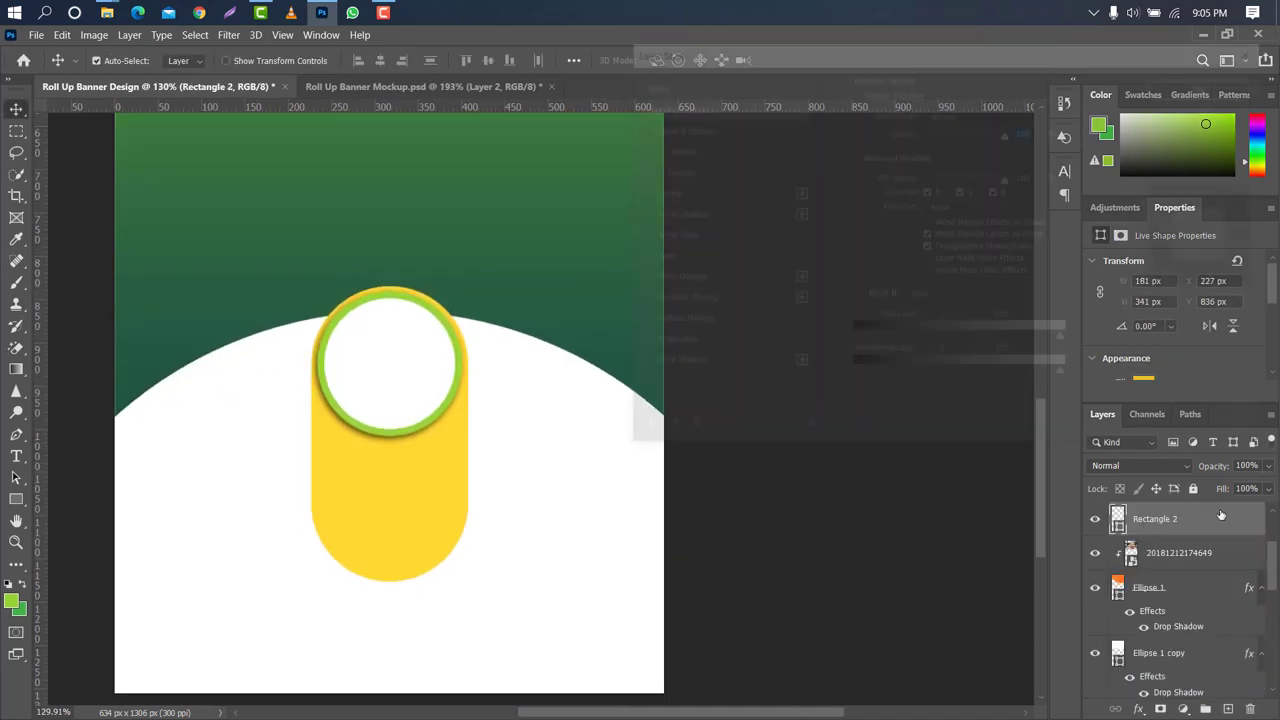
{"action": "left_click", "coordinate": [680, 300]}
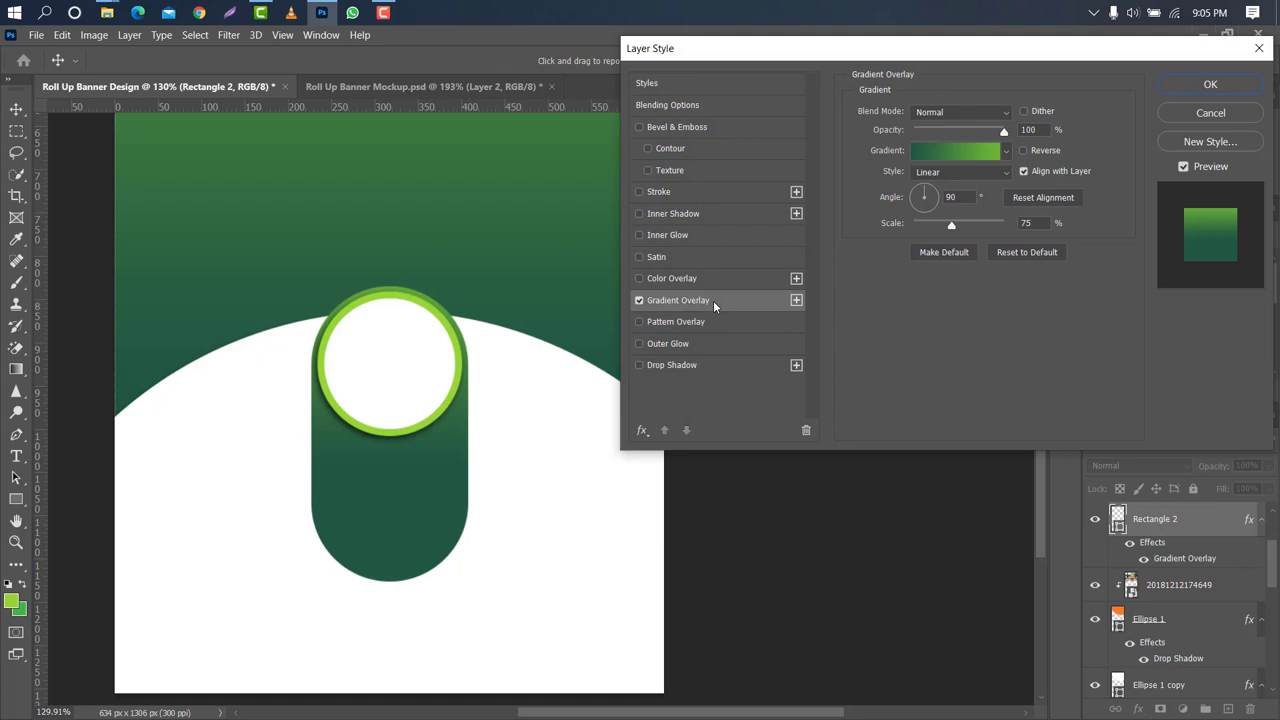
{"action": "left_click", "coordinate": [972, 154]}
{"action": "double_click", "coordinate": [907, 443]}
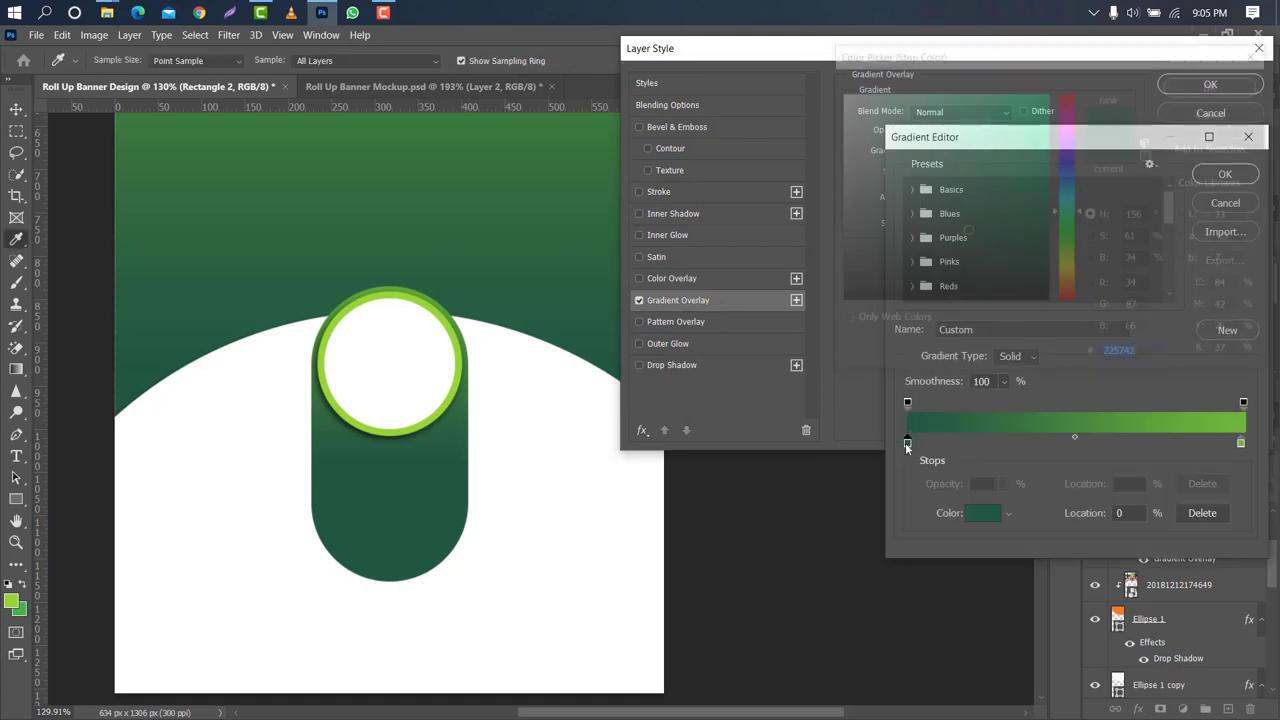
{"action": "type", "text": "43b44a"}
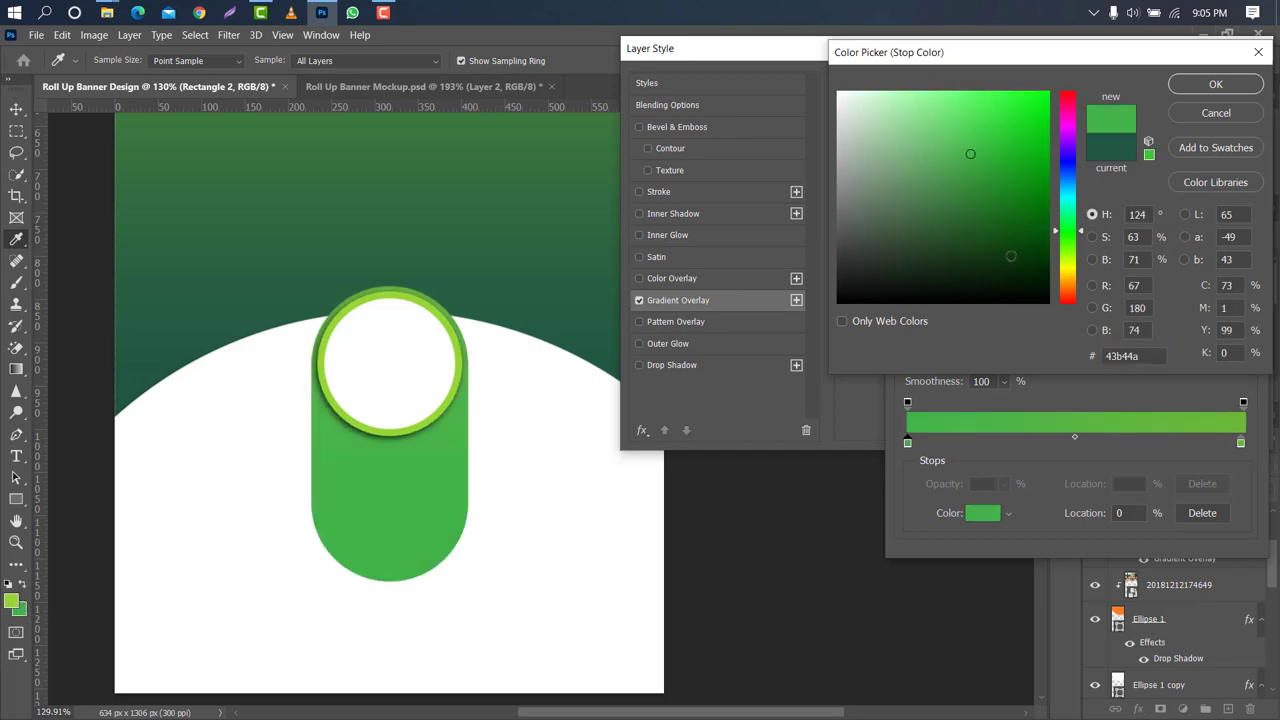
{"action": "left_click", "coordinate": [1188, 92]}
{"action": "double_click", "coordinate": [1241, 443]}
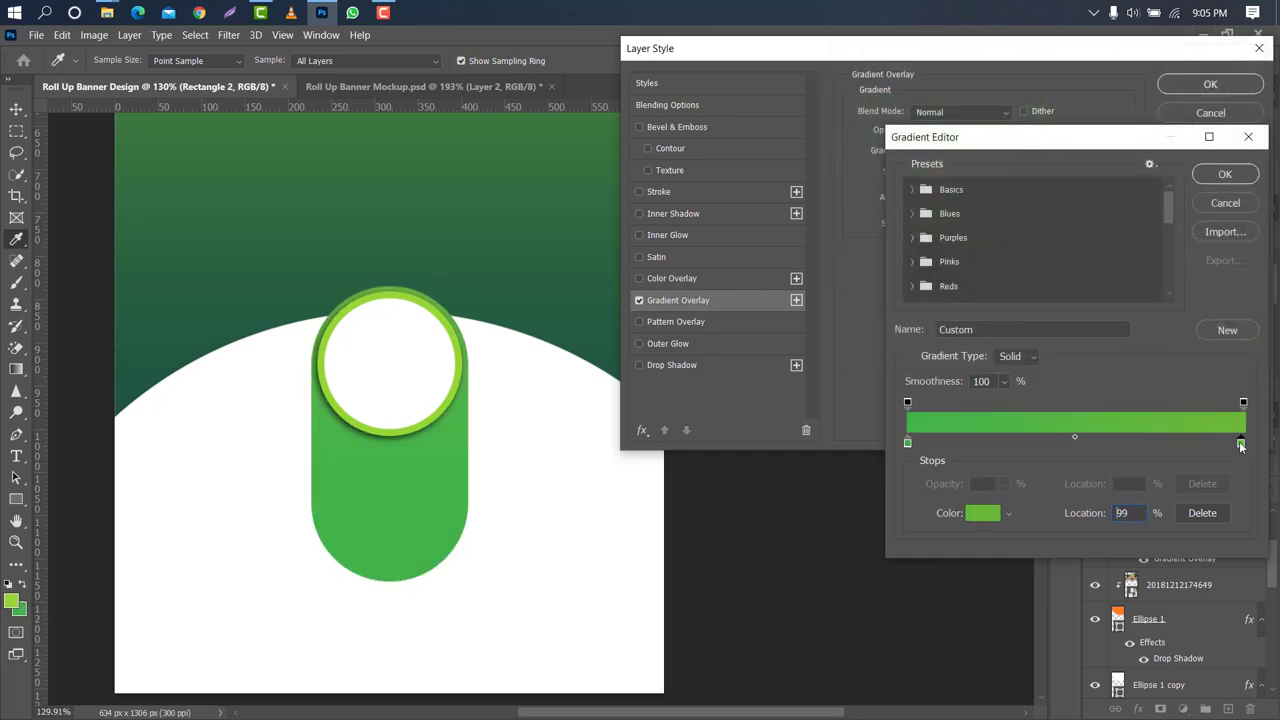
{"action": "type", "text": "97d536"}
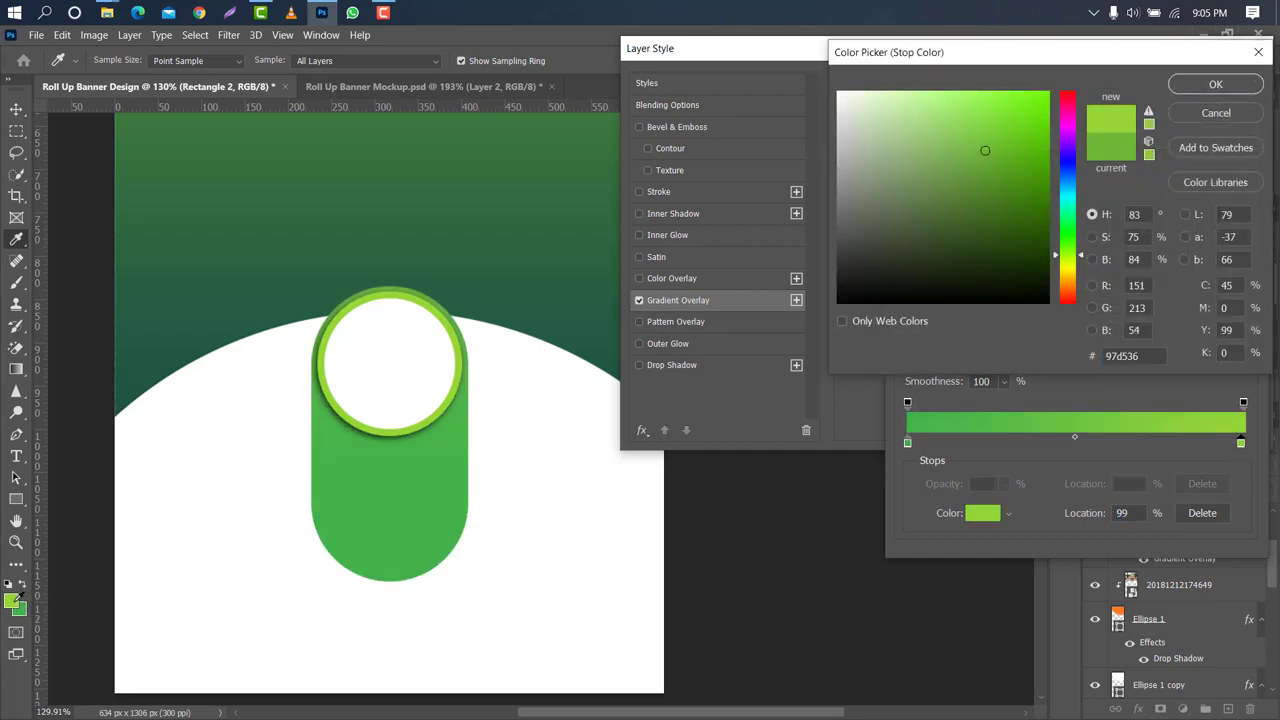
{"action": "left_click", "coordinate": [1198, 88]}
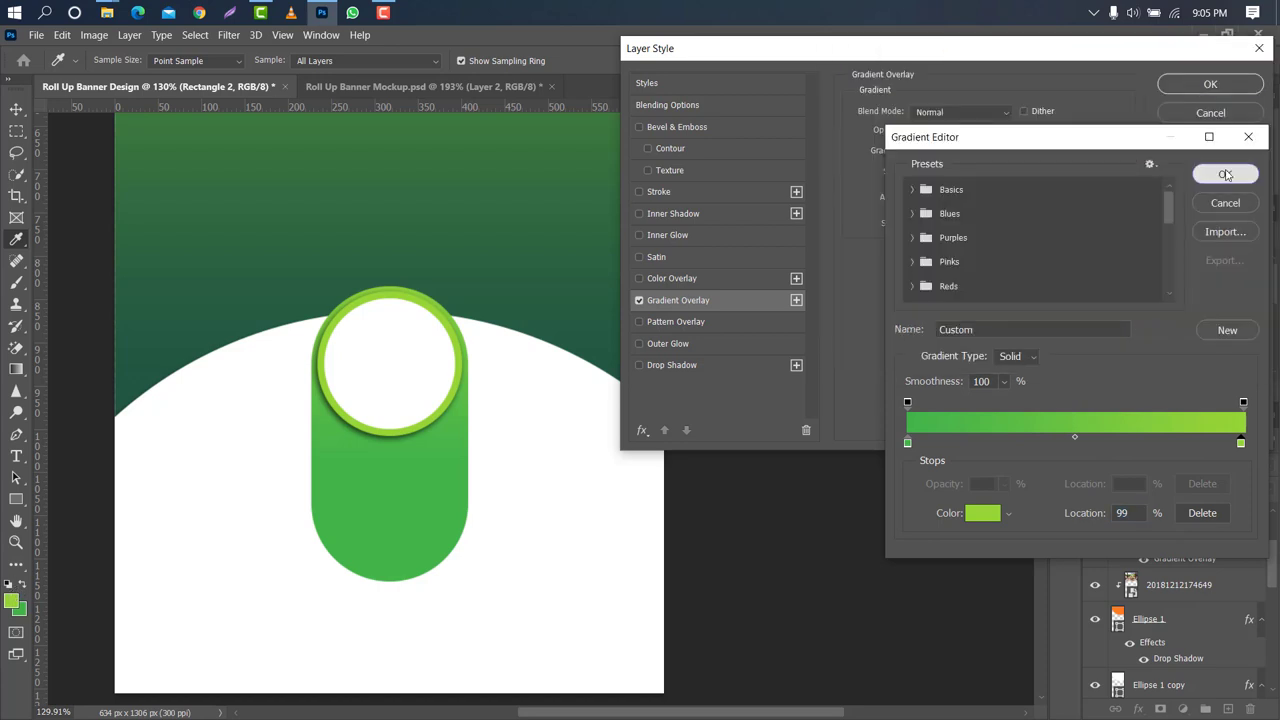
{"action": "left_click", "coordinate": [1214, 171]}
- Set the gradient overlay scale to 23% and apply the layer style
{"action": "left_click_drag", "start_coordinate": [950, 226], "coordinate": [913, 226]}
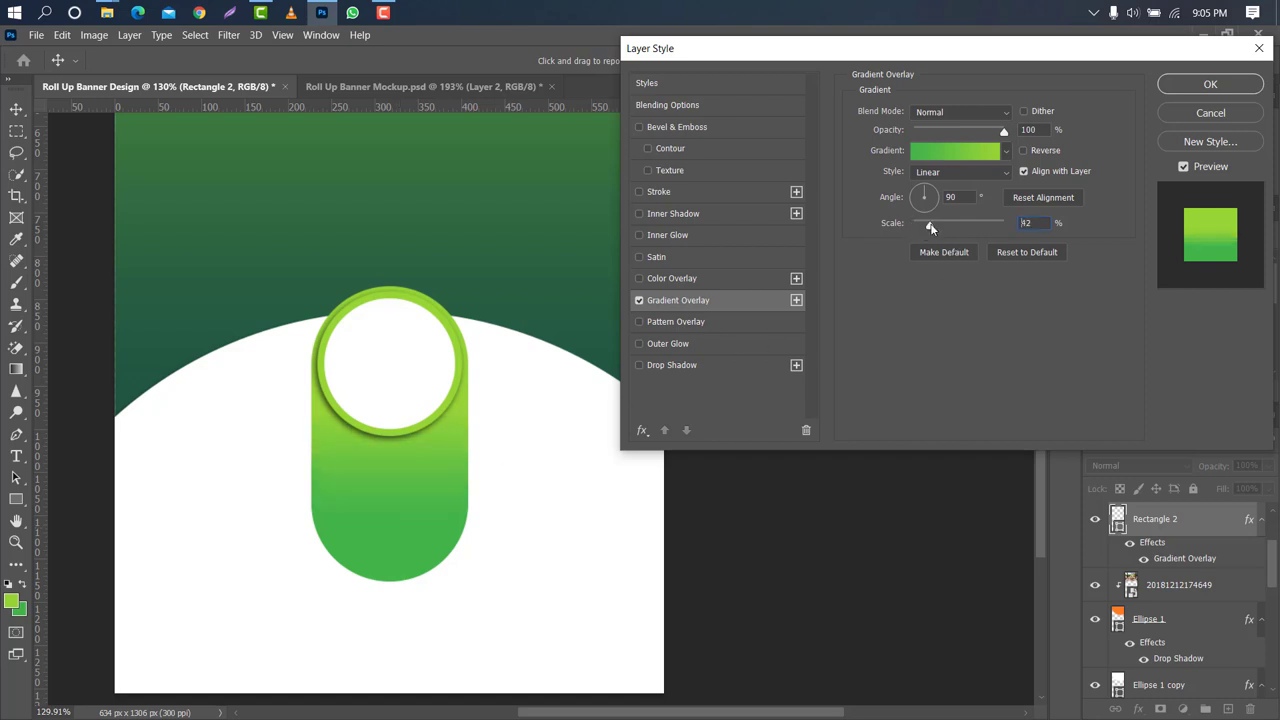
{"action": "left_click_drag", "start_coordinate": [912, 228], "coordinate": [920, 226]}
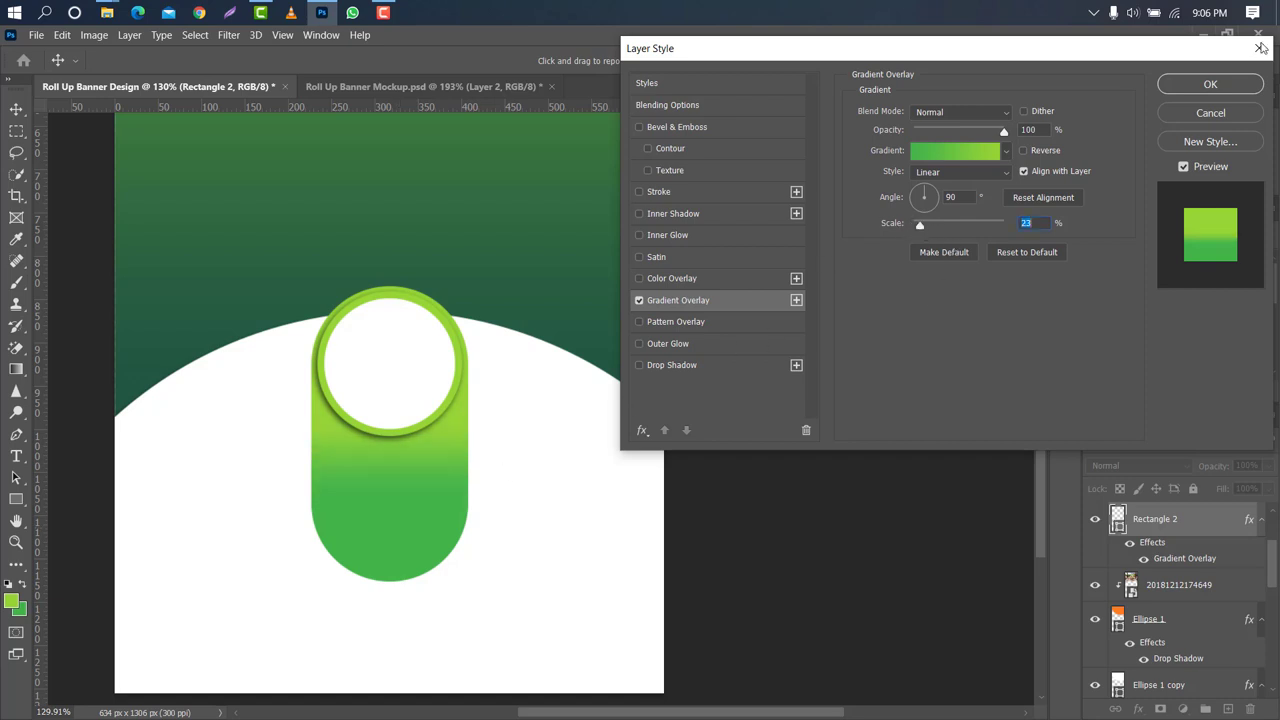
{"action": "left_click", "coordinate": [1214, 86]}
{"action": "scroll", "coordinate": [1180, 600], "scroll_direction": "up", "scroll_amount": 2}
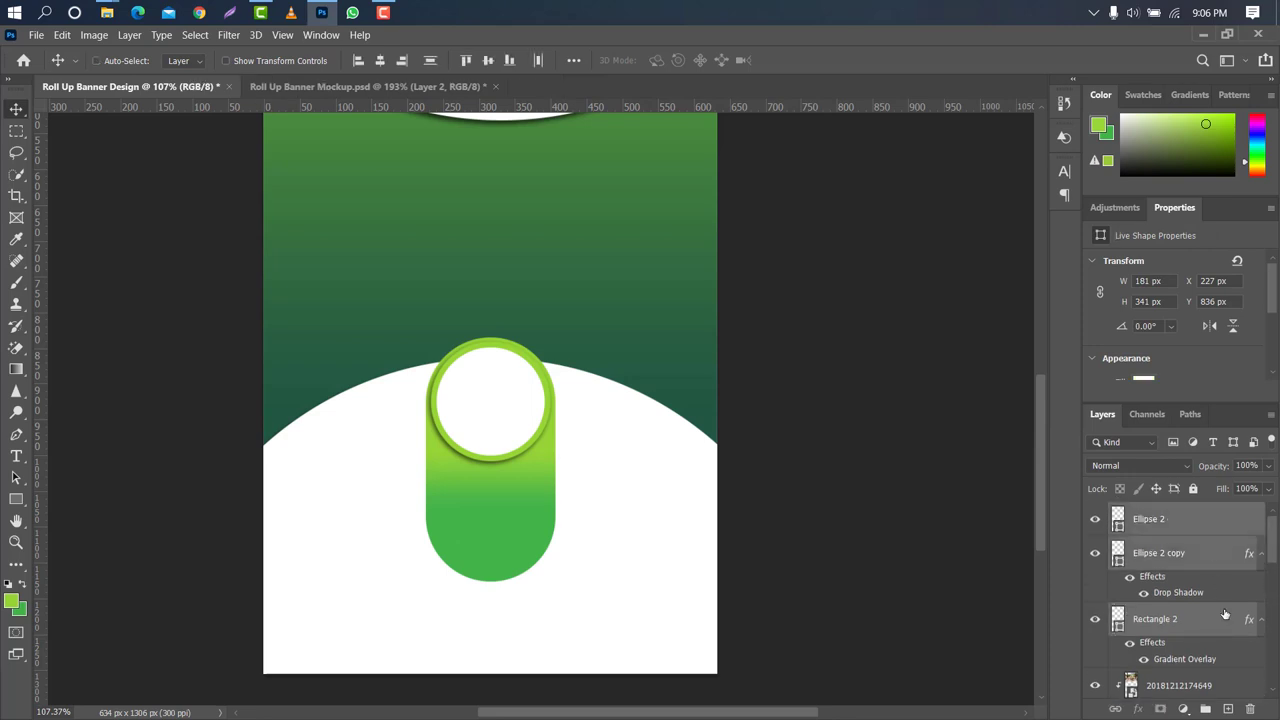
- Group the pill's circle, ring and body, then duplicate it to the right
{"action": "key", "text": "ctrl+g"}
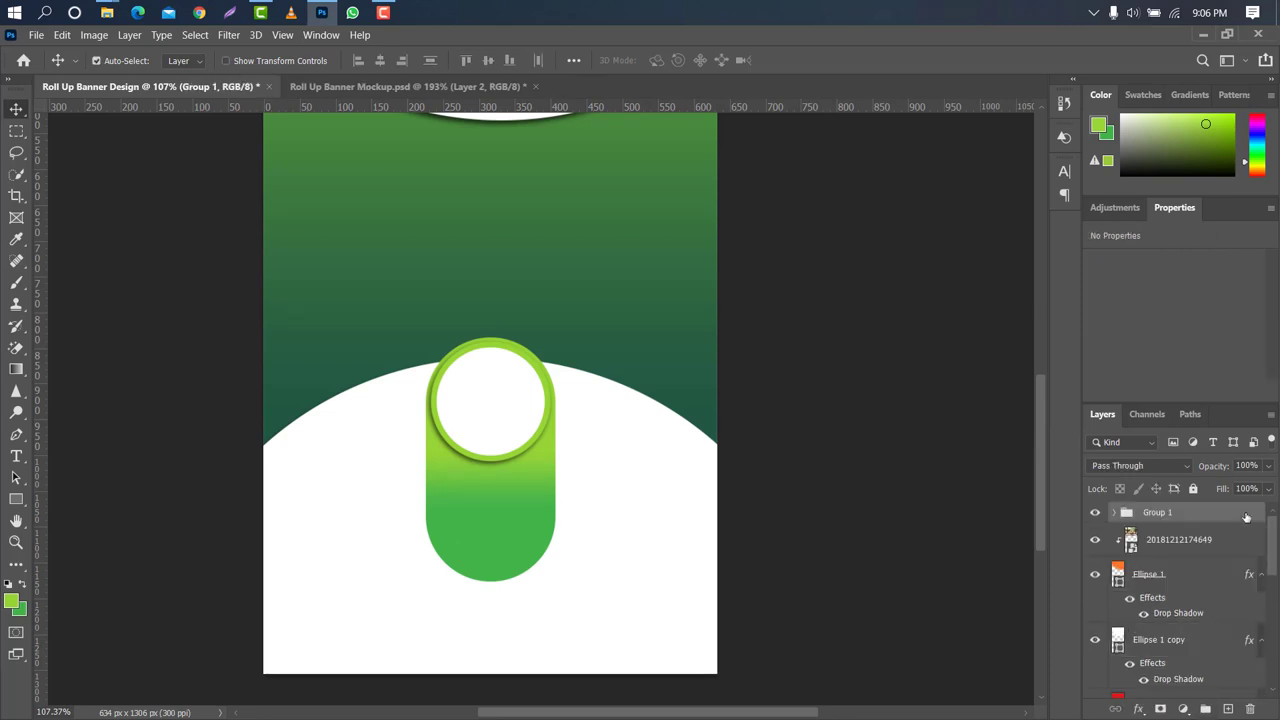
{"action": "key", "text": "ctrl+j"}
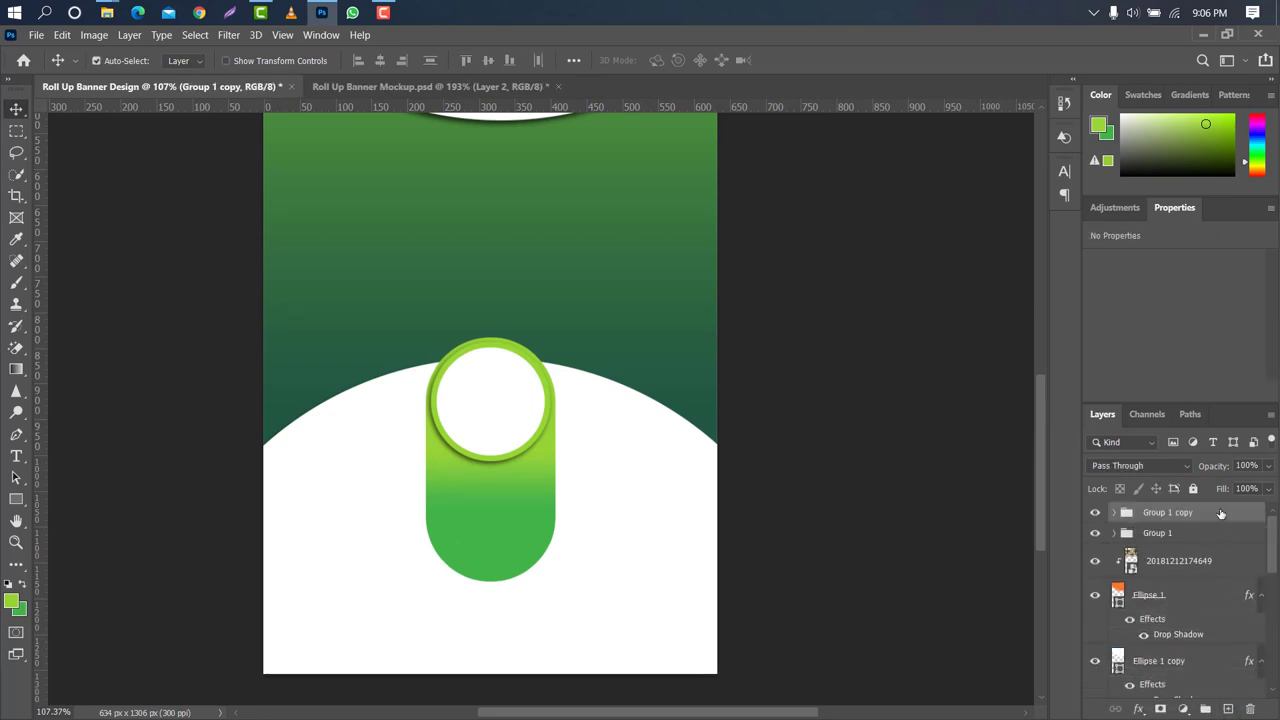
{"action": "key", "text": "ctrl+t"}
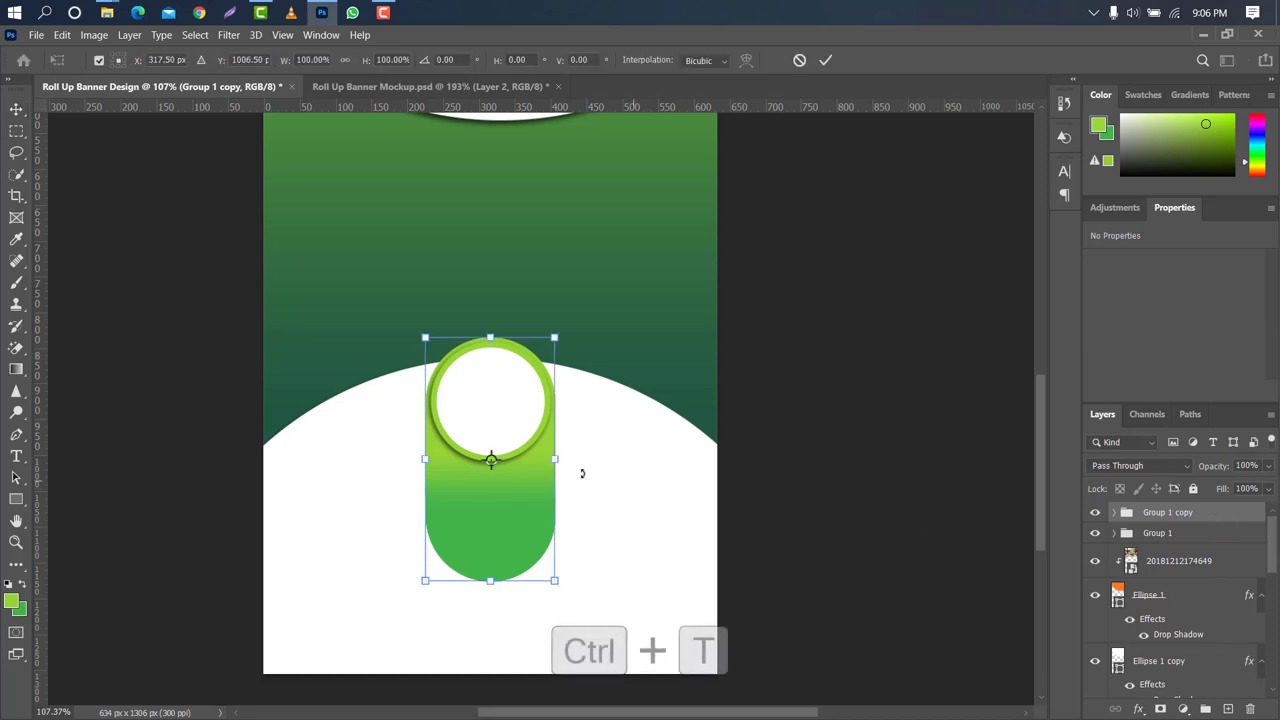
{"action": "left_click_drag", "start_coordinate": [519, 482], "coordinate": [666, 510]}
{"action": "left_click", "coordinate": [825, 62]}
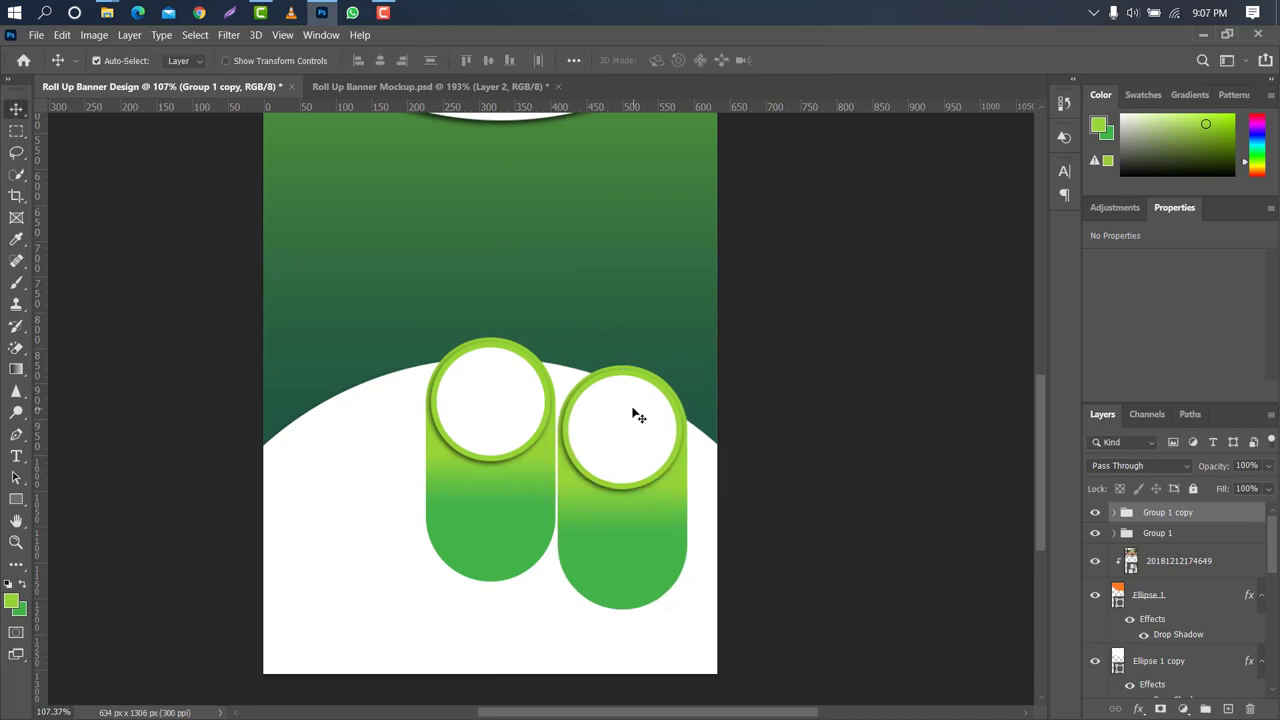
- Shorten the copy's pill body to match the original's height
{"action": "left_click", "coordinate": [620, 525]}
{"action": "key", "text": "ctrl+t"}
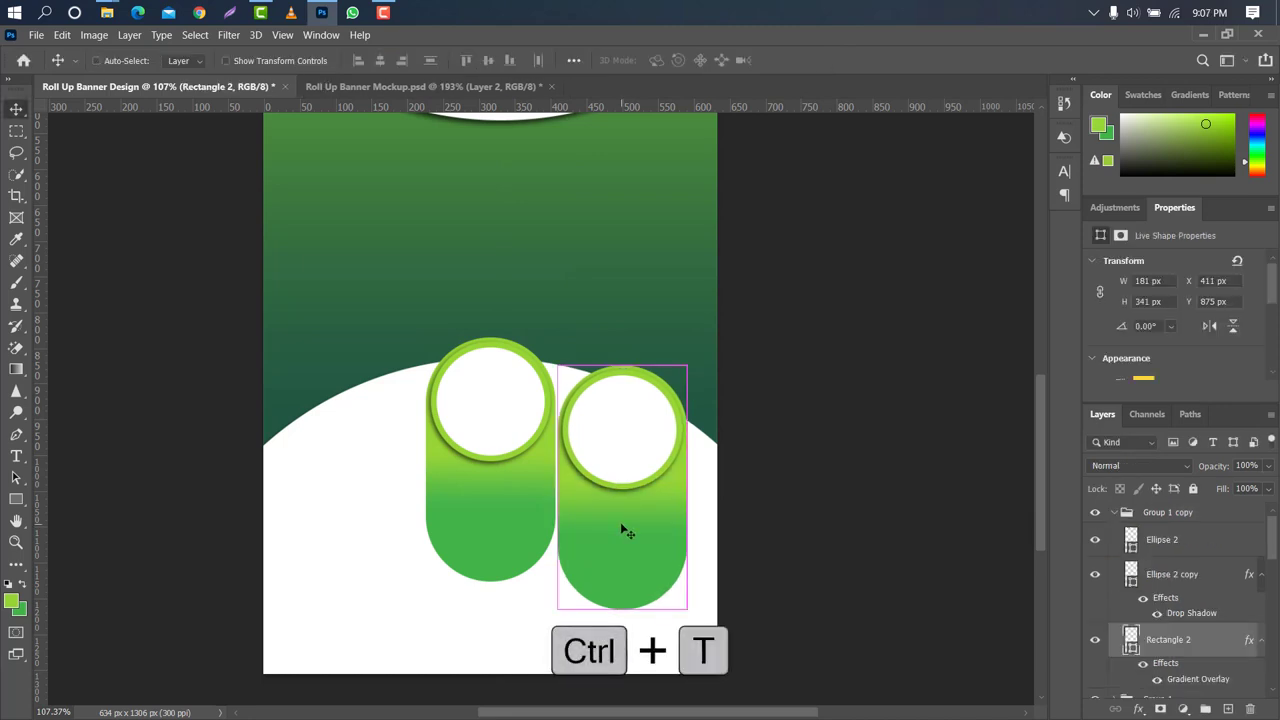
{"action": "left_click_drag", "start_coordinate": [625, 610], "coordinate": [625, 581]}
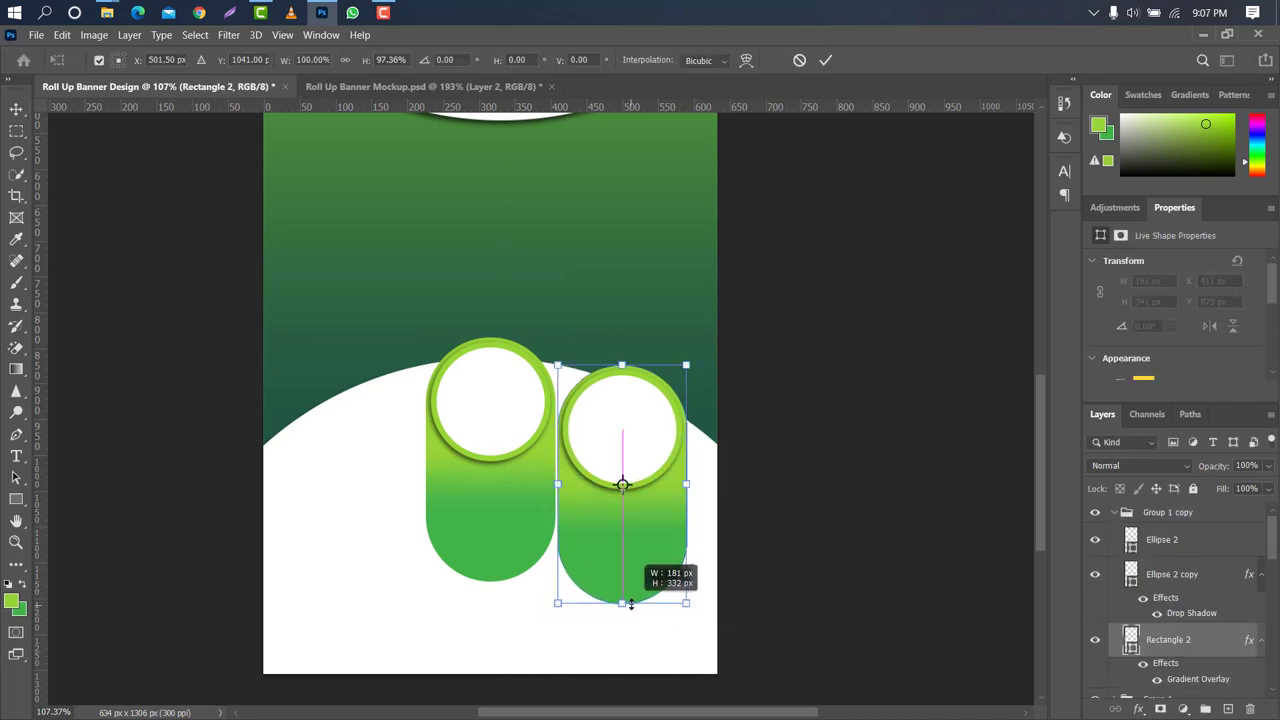
{"action": "left_click", "coordinate": [825, 60]}
{"action": "left_click", "coordinate": [826, 60]}
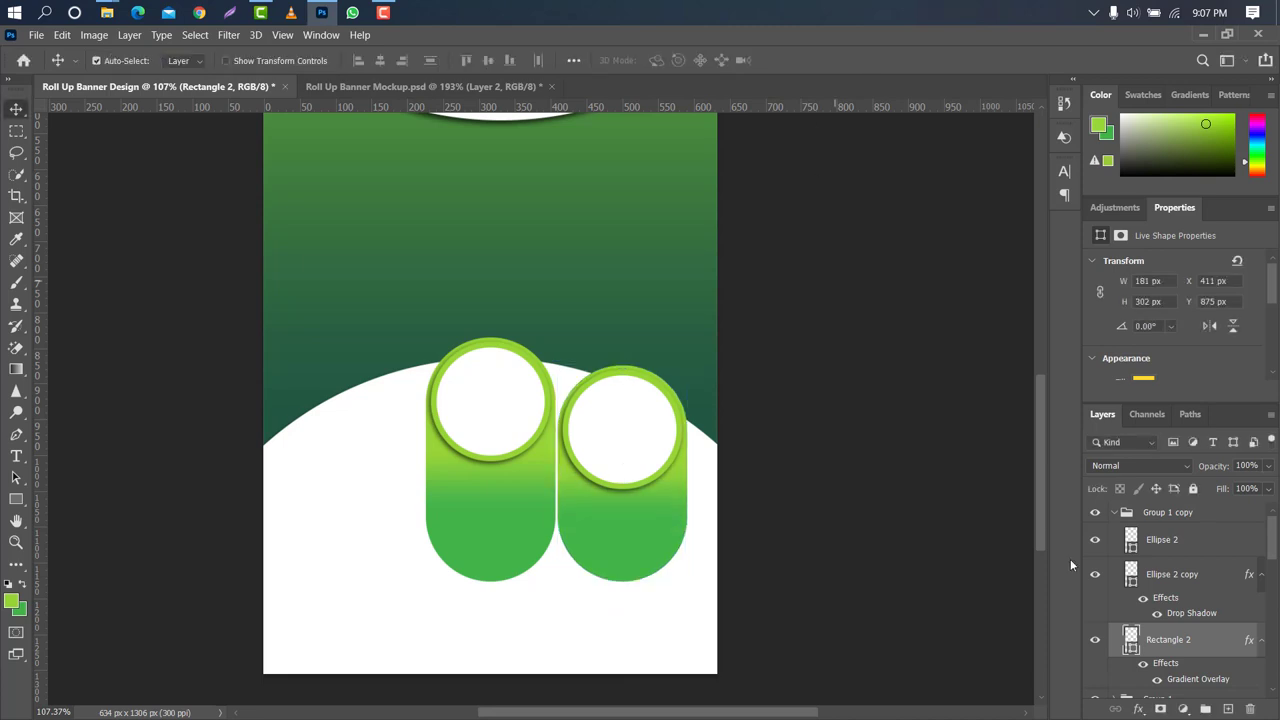
- Make a third pill copy and move it left of the original
{"action": "left_click", "coordinate": [1118, 514]}
{"action": "mouse_move", "coordinate": [1205, 512]}
{"action": "left_mouse_down"}
{"action": "mouse_move", "coordinate": [1208, 660]}
{"action": "mouse_move", "coordinate": [1228, 708]}
{"action": "left_mouse_up"}
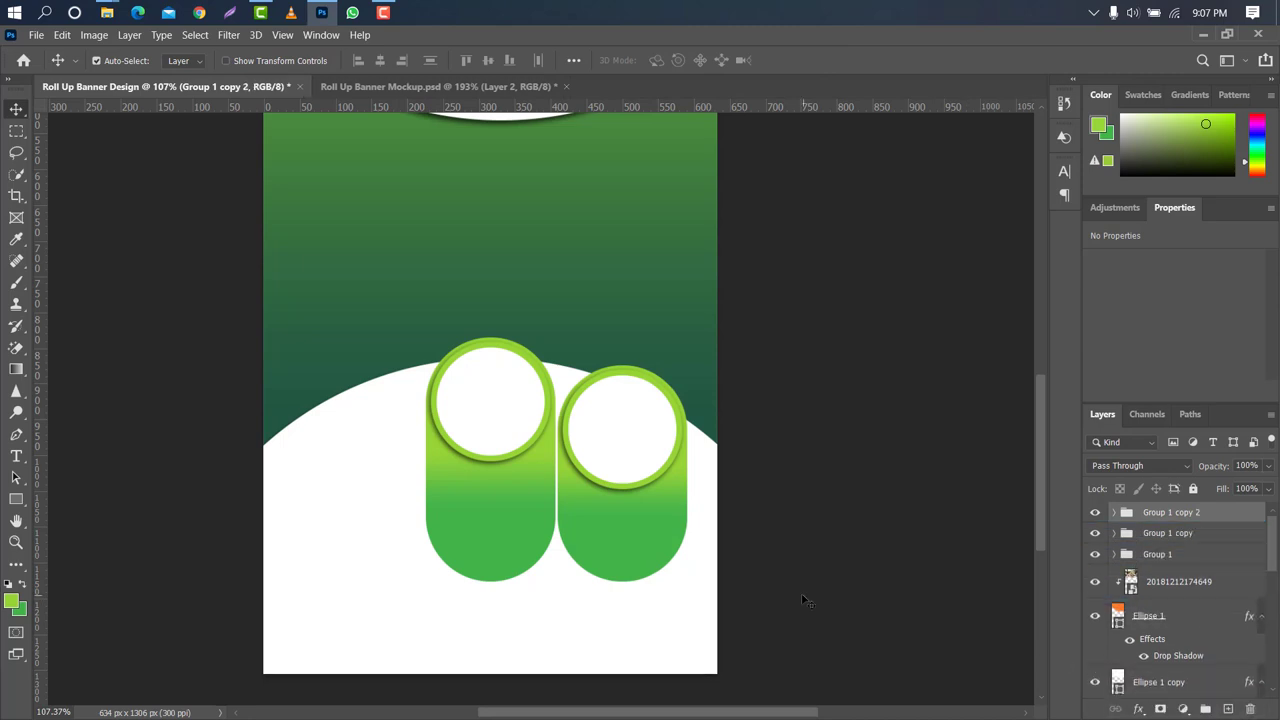
{"action": "key", "text": "ctrl+t"}
{"action": "left_click_drag", "start_coordinate": [597, 449], "coordinate": [393, 450]}
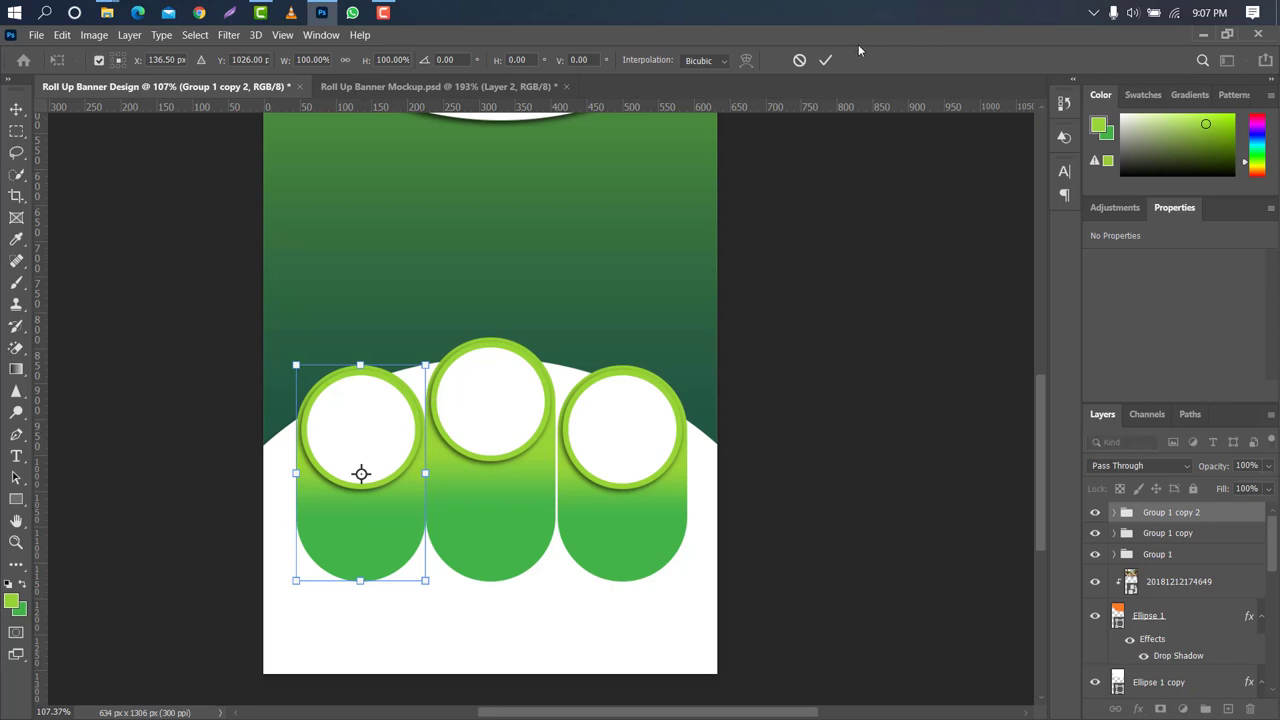
{"action": "key", "text": "Return"}
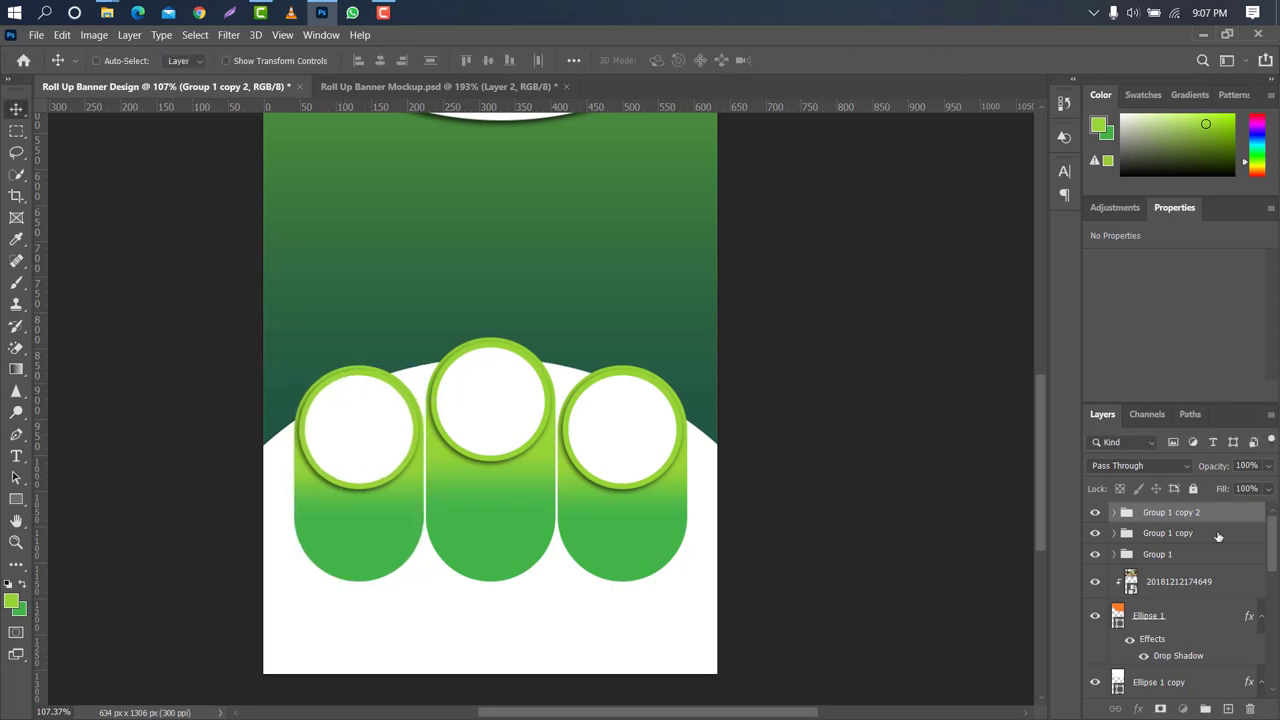
- Select all three pill groups and scale the row up to about 106%
{"action": "left_click", "coordinate": [1216, 533], "text": "ctrl"}
{"action": "left_click", "coordinate": [1216, 554], "text": "ctrl"}
{"action": "key", "text": "ctrl+t"}
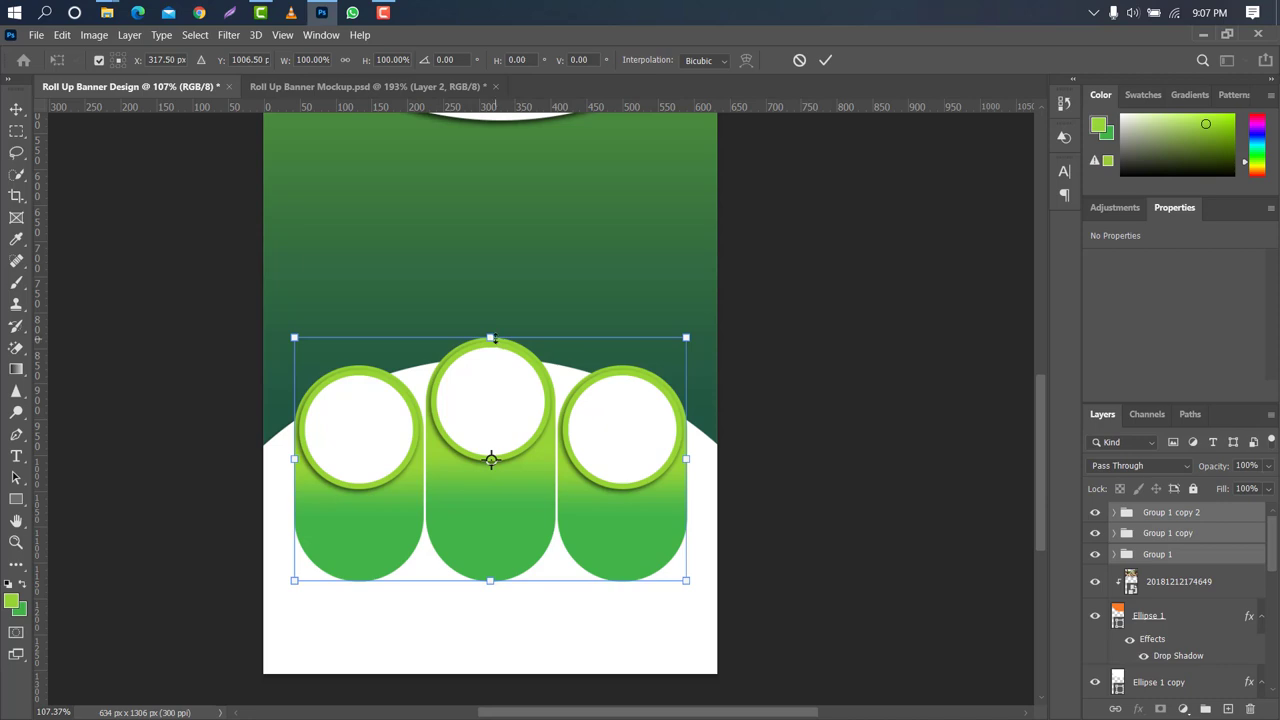
{"action": "left_click_drag", "start_coordinate": [492, 338], "coordinate": [490, 330]}
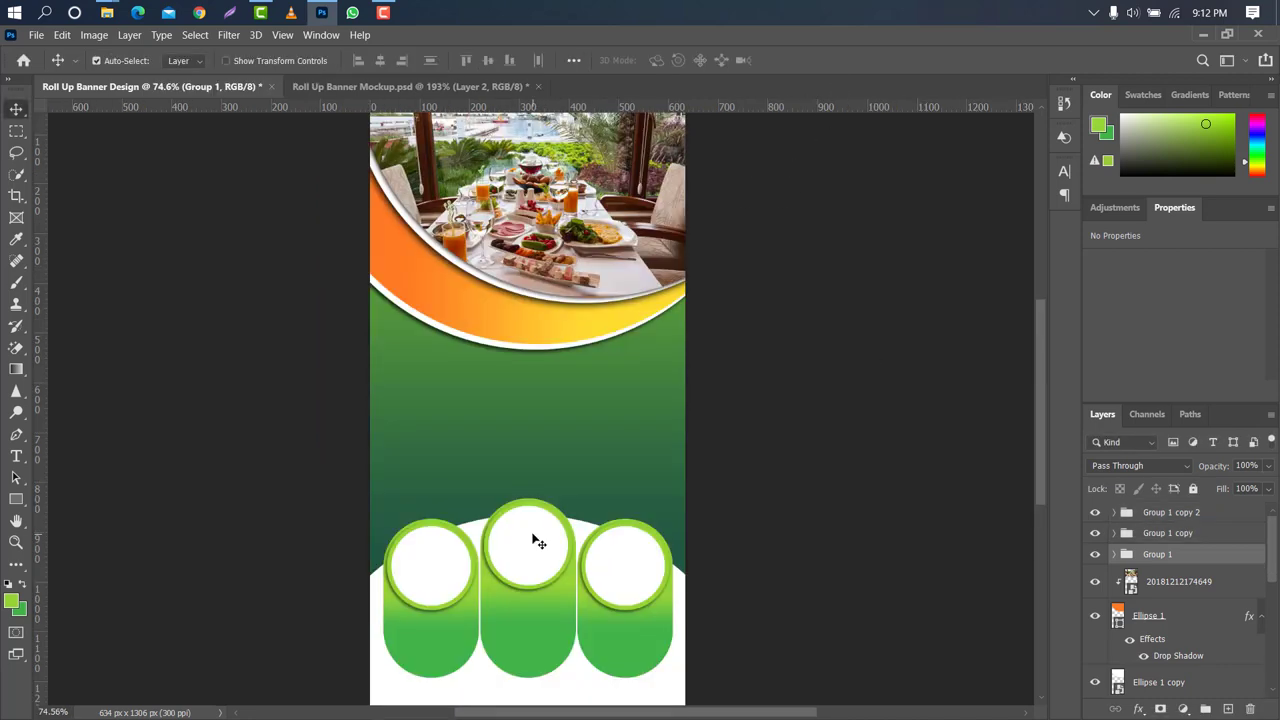
{"action": "left_click", "coordinate": [531, 531]}
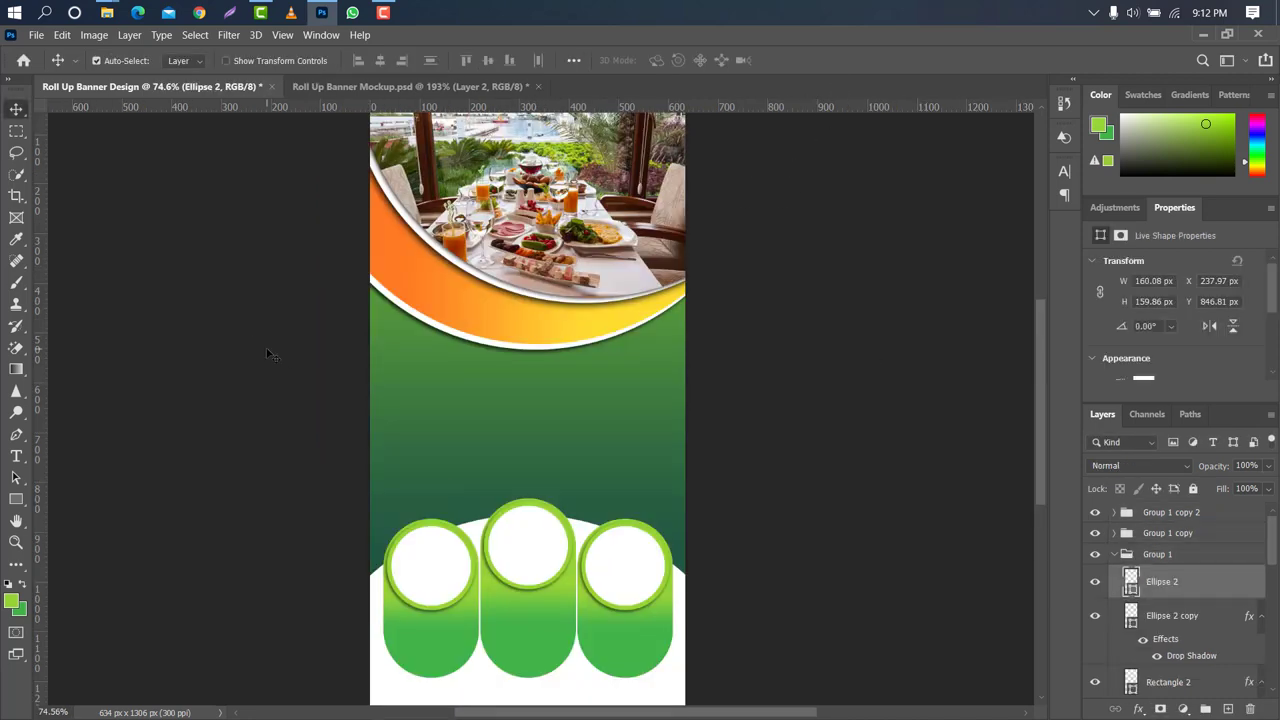
- Place the wine-and-dinner photo, shrink it, and clip it into the middle circle
{"action": "left_click", "coordinate": [445, 105]}
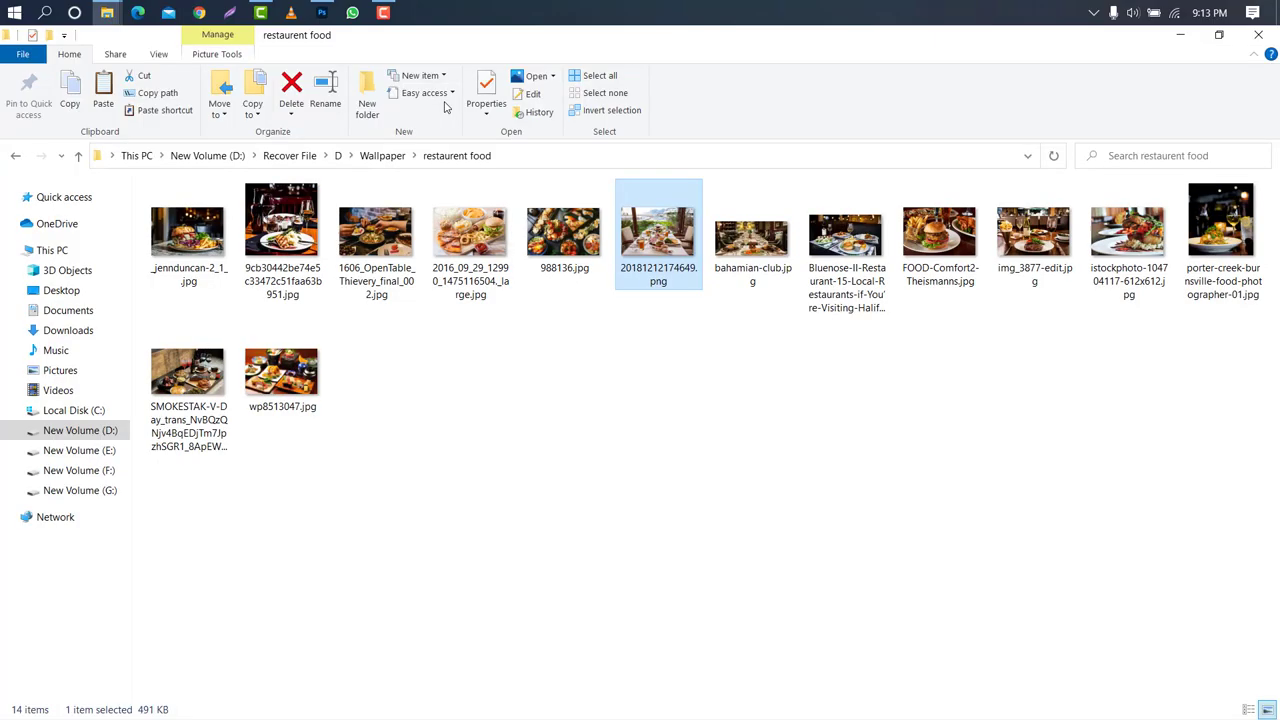
{"action": "mouse_move", "coordinate": [281, 230]}
{"action": "left_mouse_down"}
{"action": "mouse_move", "coordinate": [309, 190]}
{"action": "mouse_move", "coordinate": [540, 540]}
{"action": "left_mouse_up"}
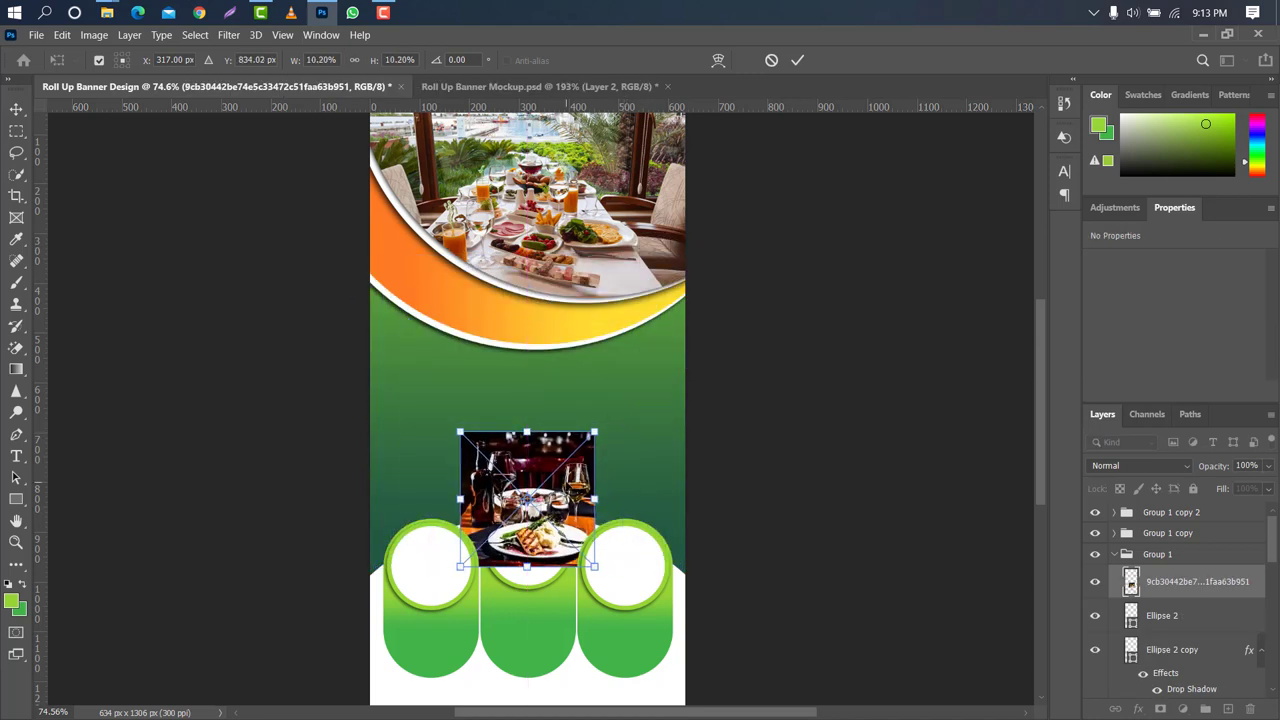
{"action": "left_click_drag", "start_coordinate": [527, 432], "coordinate": [527, 497]}
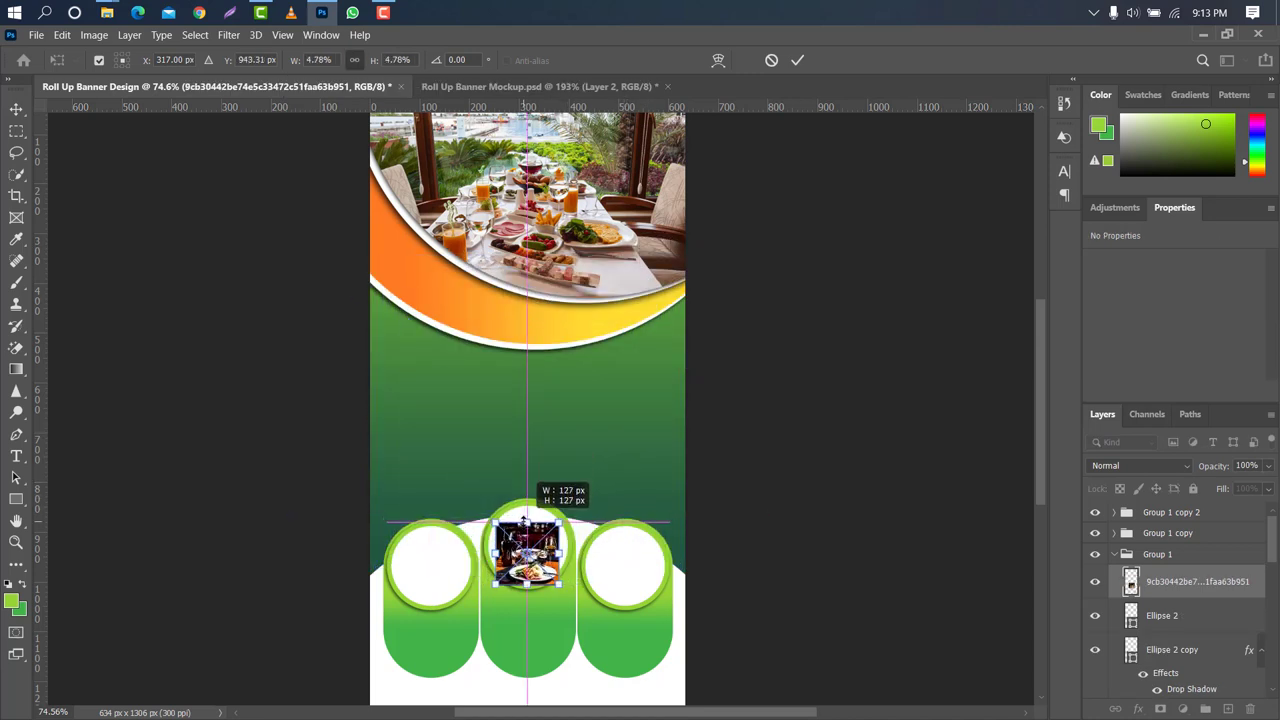
{"action": "left_click", "coordinate": [1180, 581]}
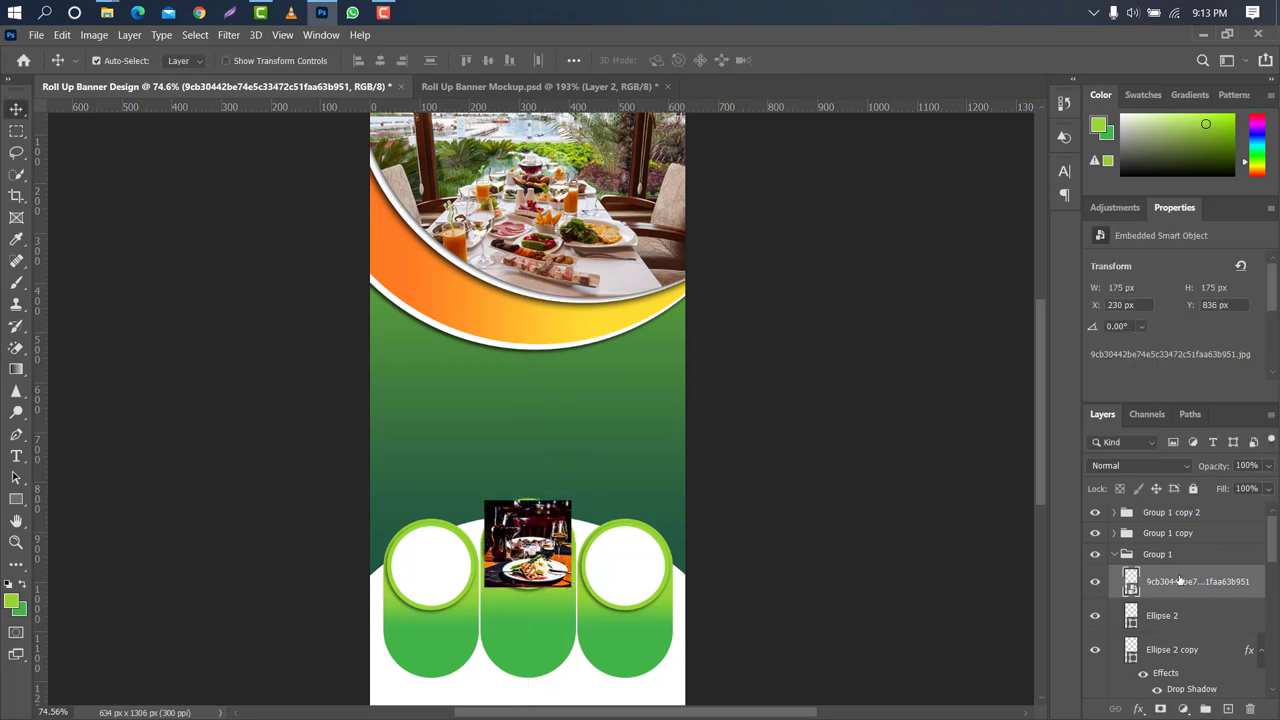
{"action": "right_click", "coordinate": [1195, 578]}
{"action": "left_click", "coordinate": [1077, 397]}
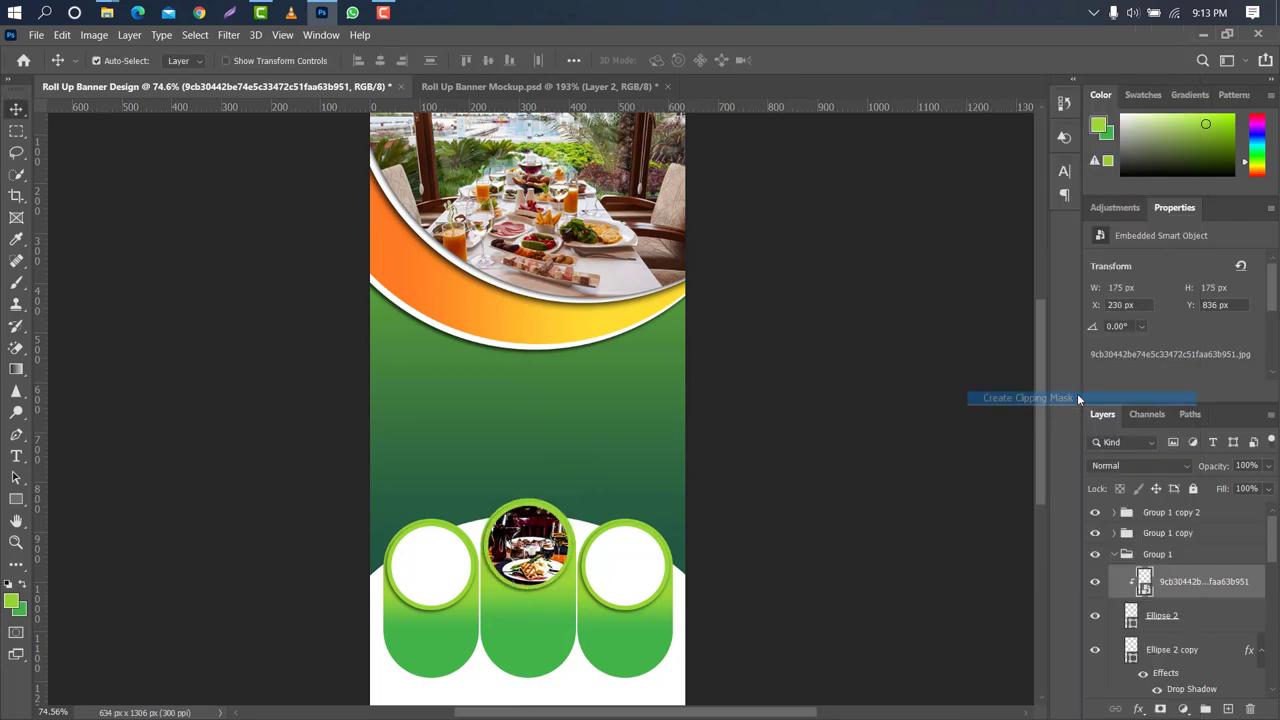
- Place the bahamian-club photo over the right circle, clip it, and nudge it up-left
{"action": "left_click", "coordinate": [631, 557]}
{"action": "left_click", "coordinate": [443, 106]}
{"action": "mouse_move", "coordinate": [752, 240]}
{"action": "left_mouse_down"}
{"action": "mouse_move", "coordinate": [325, 15]}
{"action": "mouse_move", "coordinate": [634, 537]}
{"action": "left_mouse_up"}
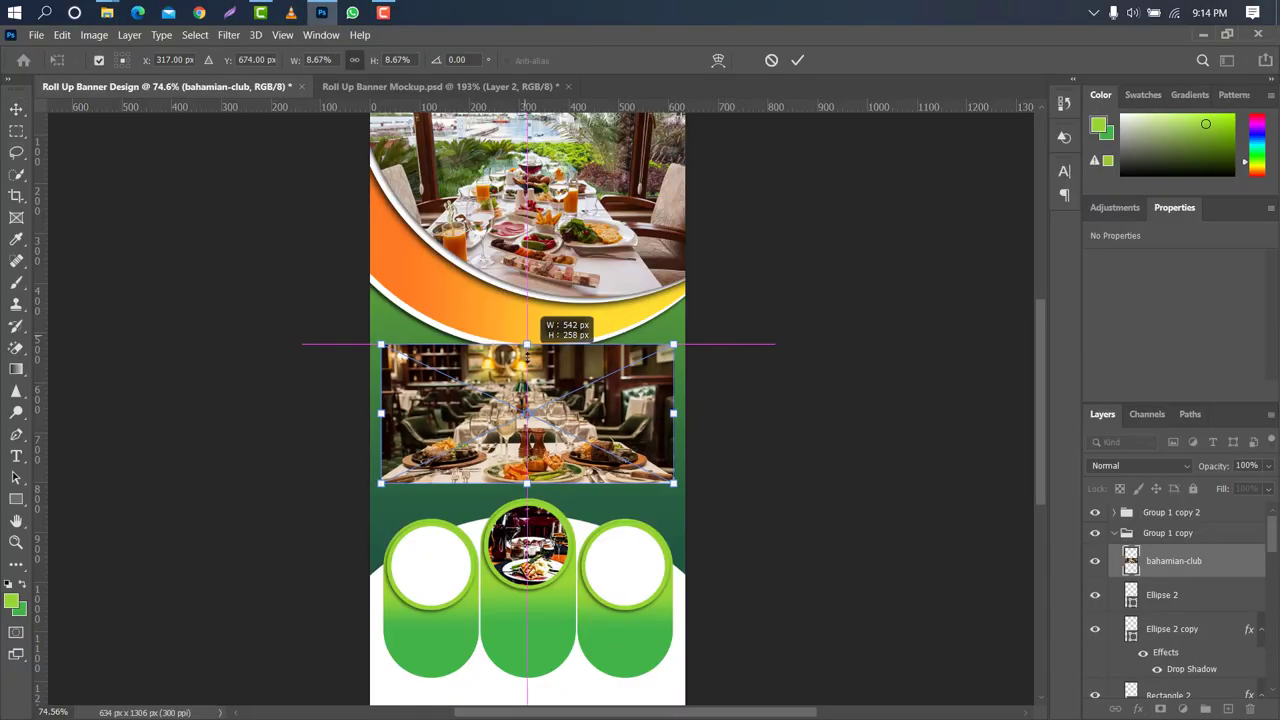
{"action": "left_click_drag", "start_coordinate": [686, 484], "coordinate": [606, 483]}
{"action": "mouse_move", "coordinate": [527, 446]}
{"action": "left_mouse_down"}
{"action": "mouse_move", "coordinate": [630, 557]}
{"action": "mouse_move", "coordinate": [629, 516]}
{"action": "left_mouse_up"}
{"action": "key", "text": "Return"}
{"action": "right_click", "coordinate": [1187, 560]}
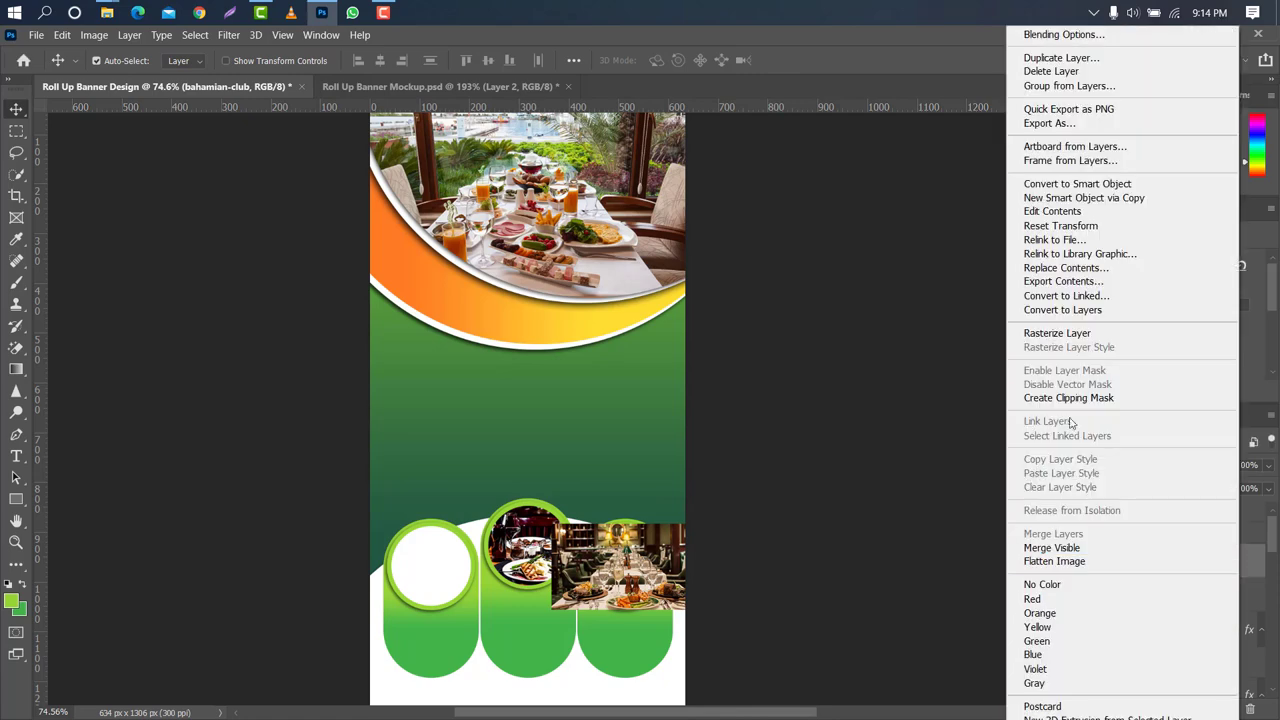
{"action": "left_click", "coordinate": [1030, 393]}
{"action": "key", "text": "Up"}
{"action": "key", "text": "Up"}
{"action": "key", "text": "Up"}
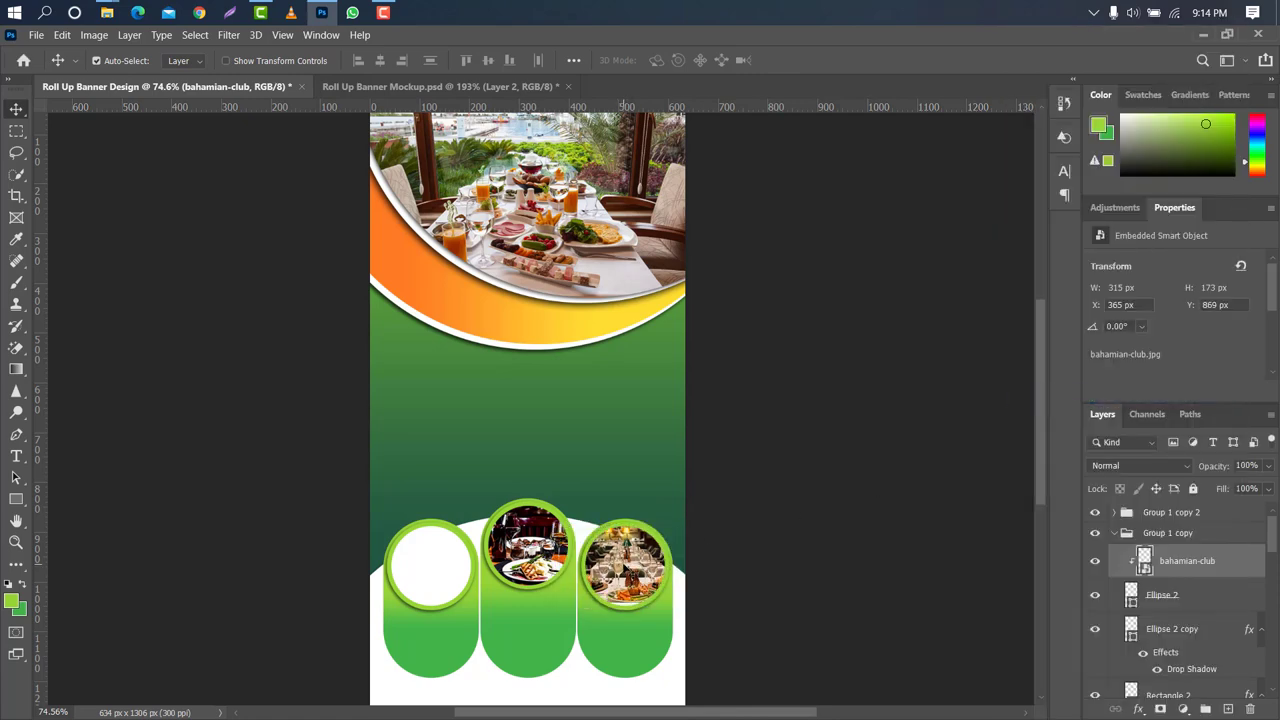
{"action": "key", "text": "Left"}
{"action": "key", "text": "Left"}
{"action": "key", "text": "Left"}
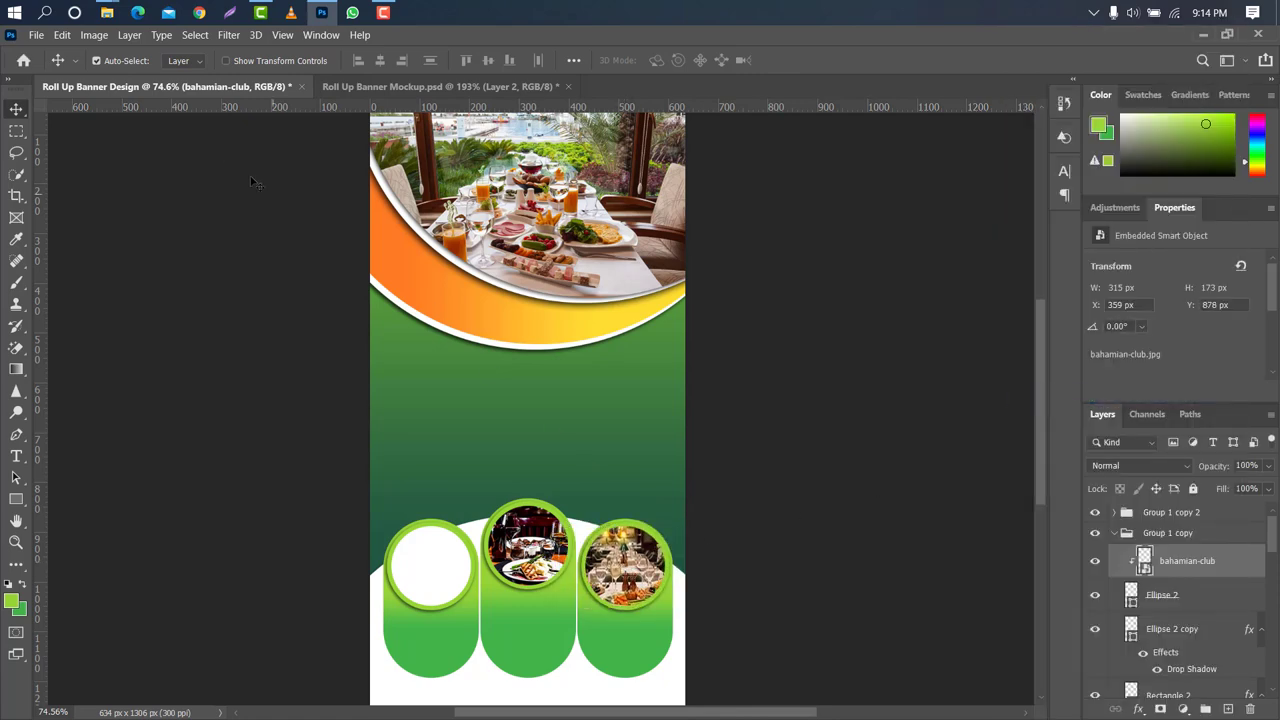
- Place img_3877-edit at about 10% over the left circle and clip it
{"action": "left_click", "coordinate": [429, 563]}
{"action": "left_click", "coordinate": [107, 12]}
{"action": "left_click", "coordinate": [420, 97]}
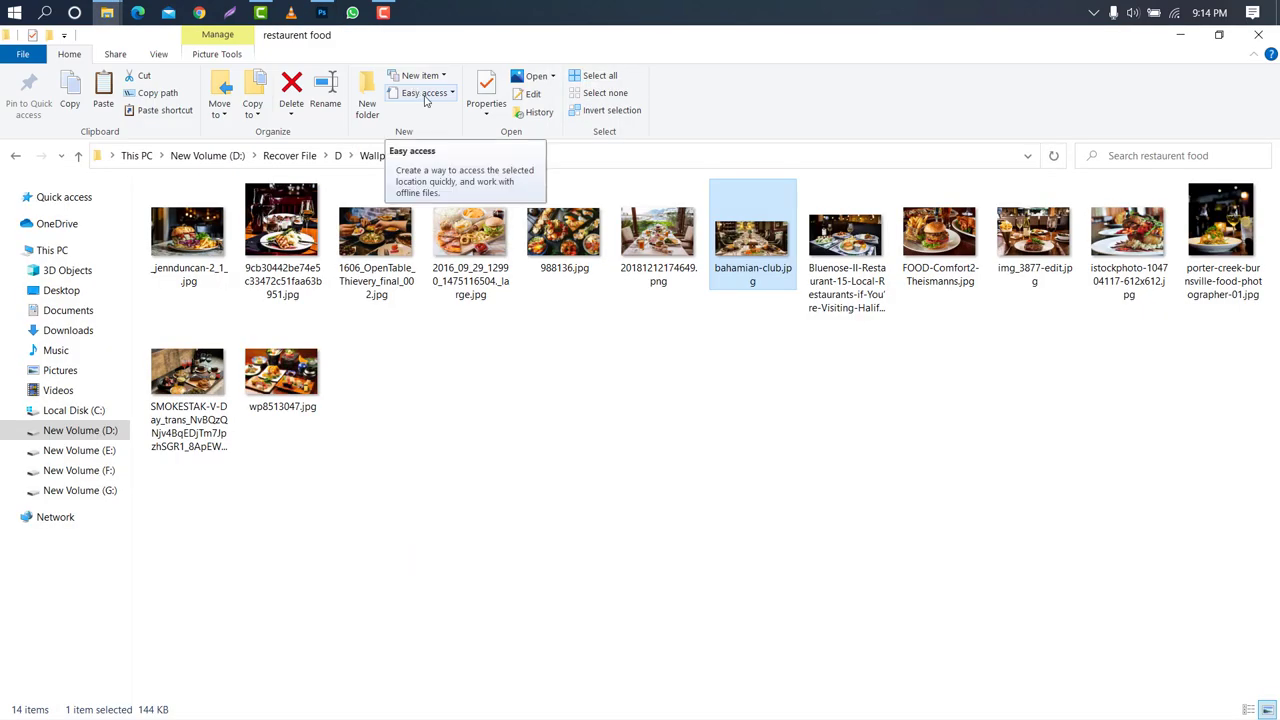
{"action": "left_click", "coordinate": [1033, 235]}
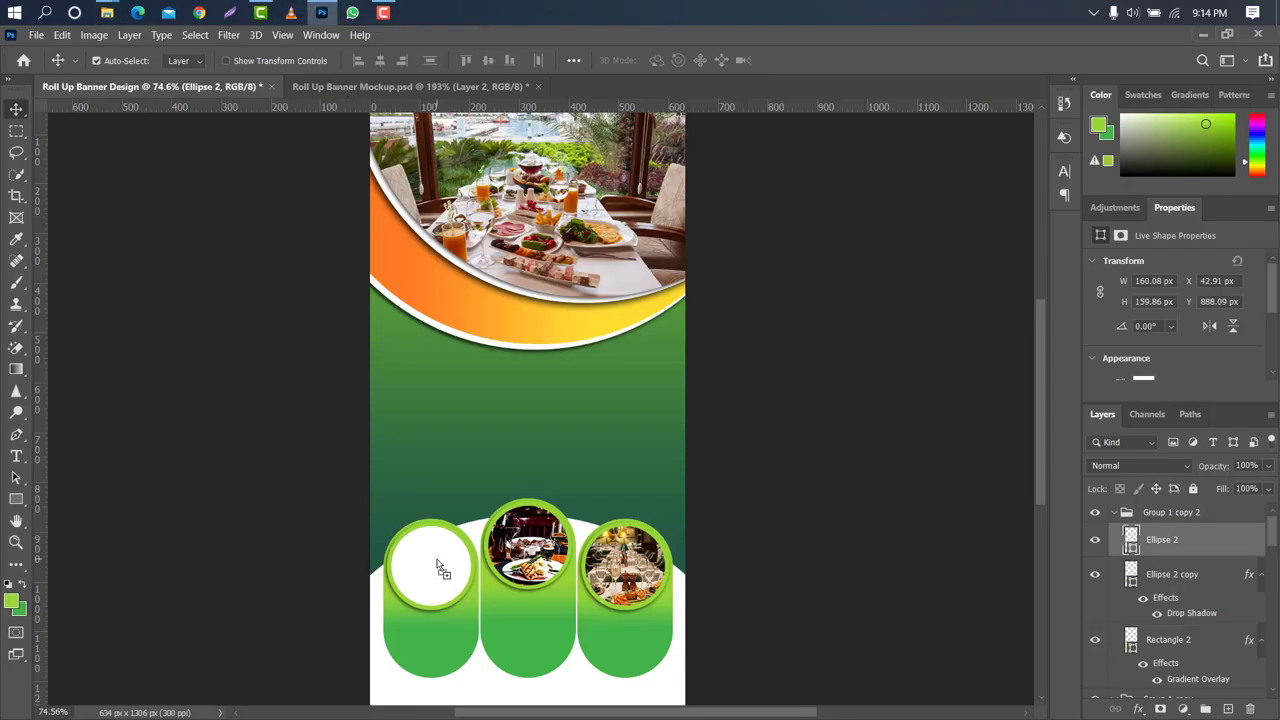
{"action": "left_click_drag", "start_coordinate": [315, 25], "coordinate": [437, 563]}
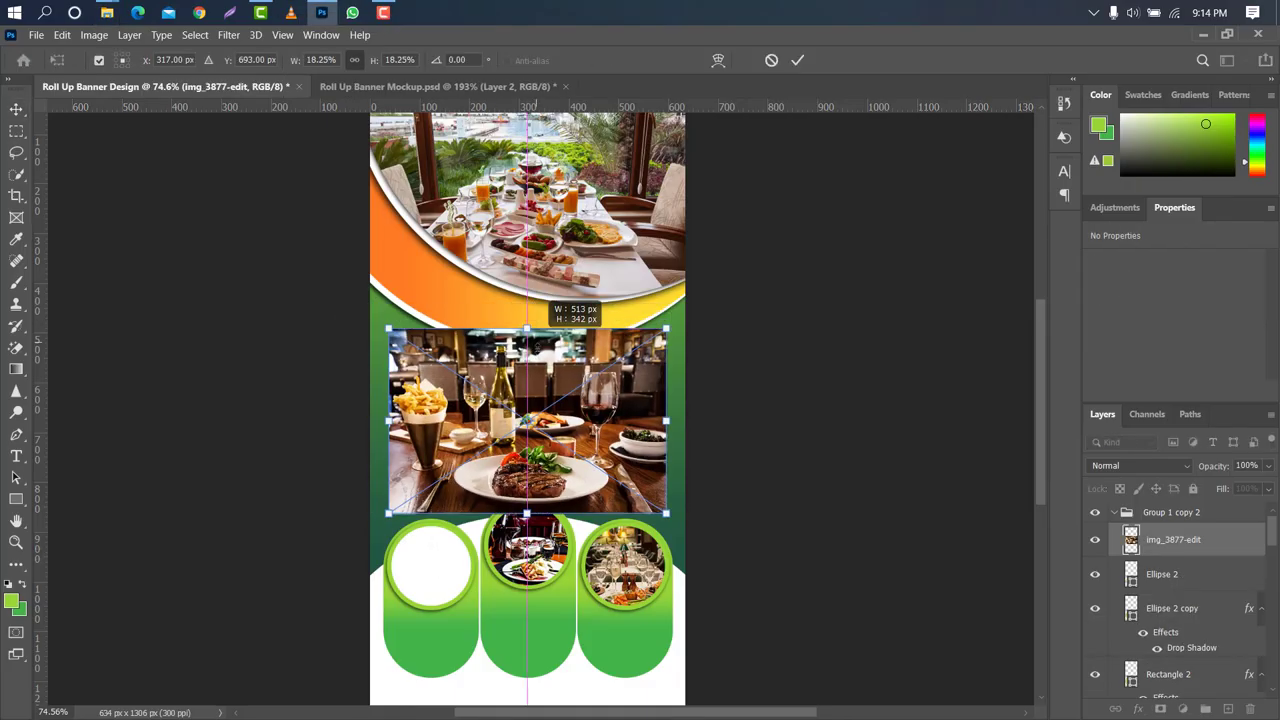
{"action": "left_click_drag", "start_coordinate": [527, 328], "coordinate": [527, 420]}
{"action": "left_click_drag", "start_coordinate": [527, 465], "coordinate": [437, 567]}
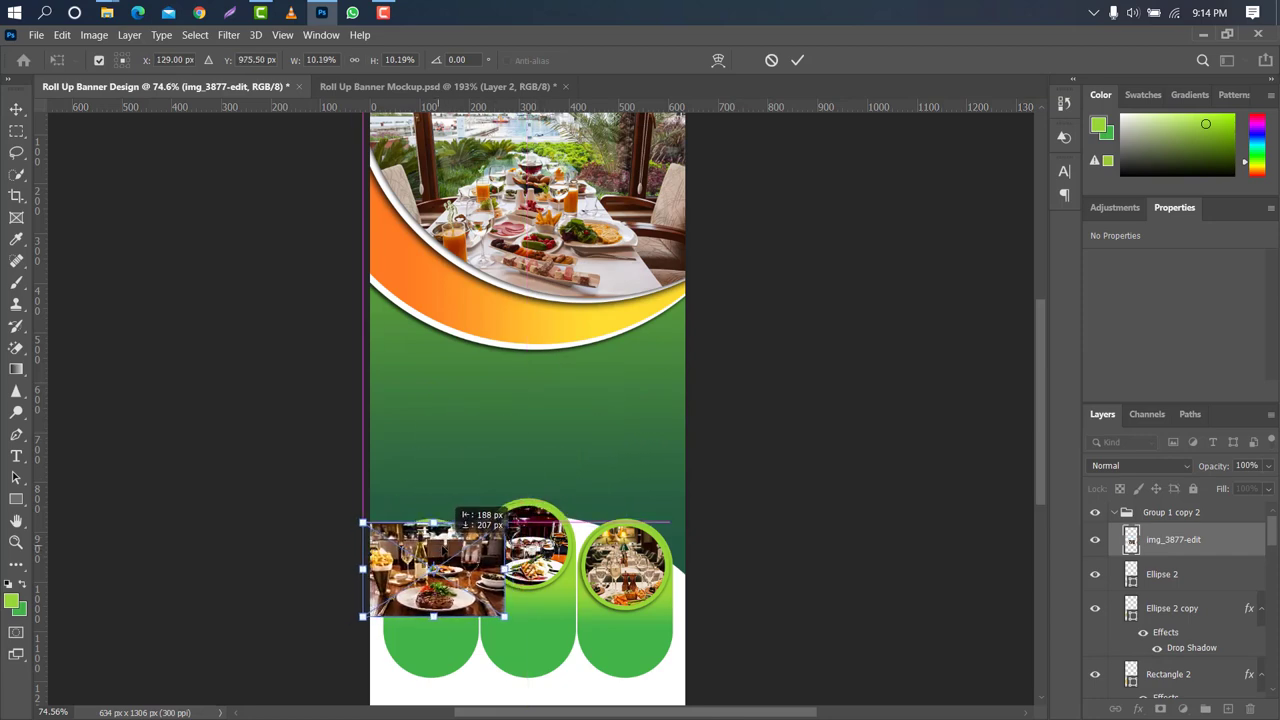
{"action": "left_click", "coordinate": [797, 60]}
{"action": "right_click", "coordinate": [1226, 540]}
{"action": "left_click", "coordinate": [1049, 398]}
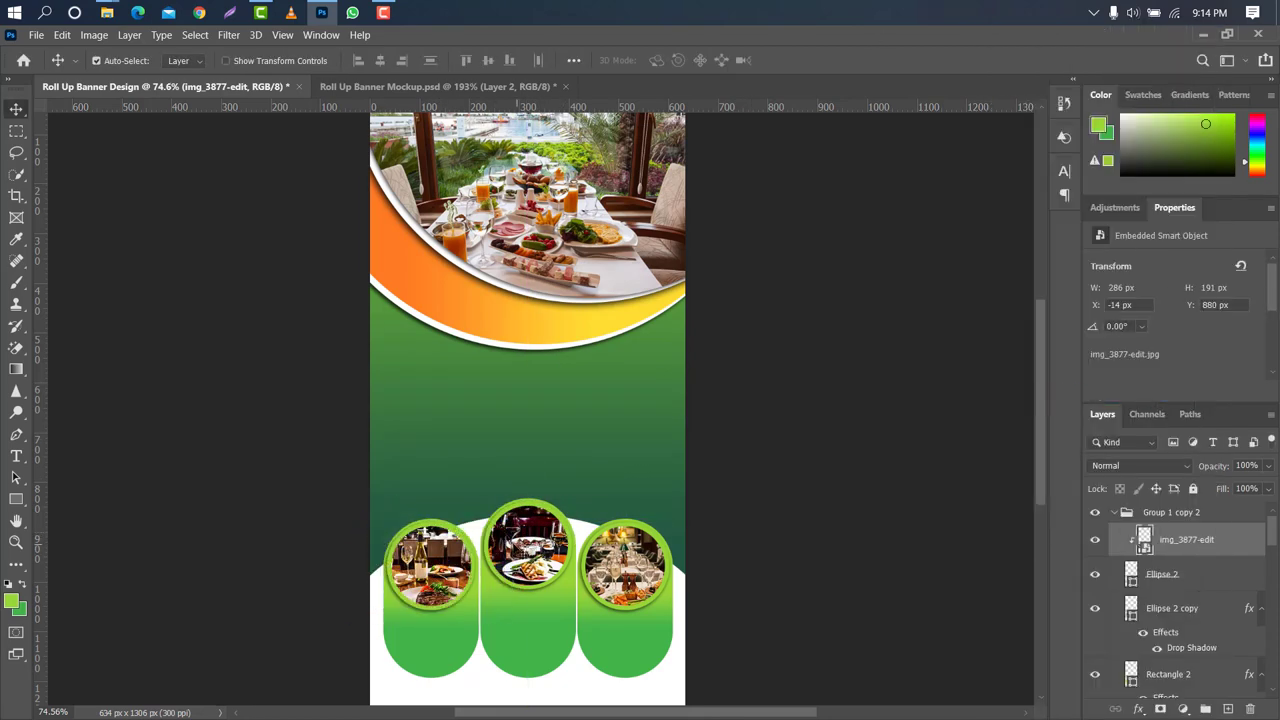
{"action": "double_click", "coordinate": [1130, 608]}
{"action": "left_click", "coordinate": [838, 93]}
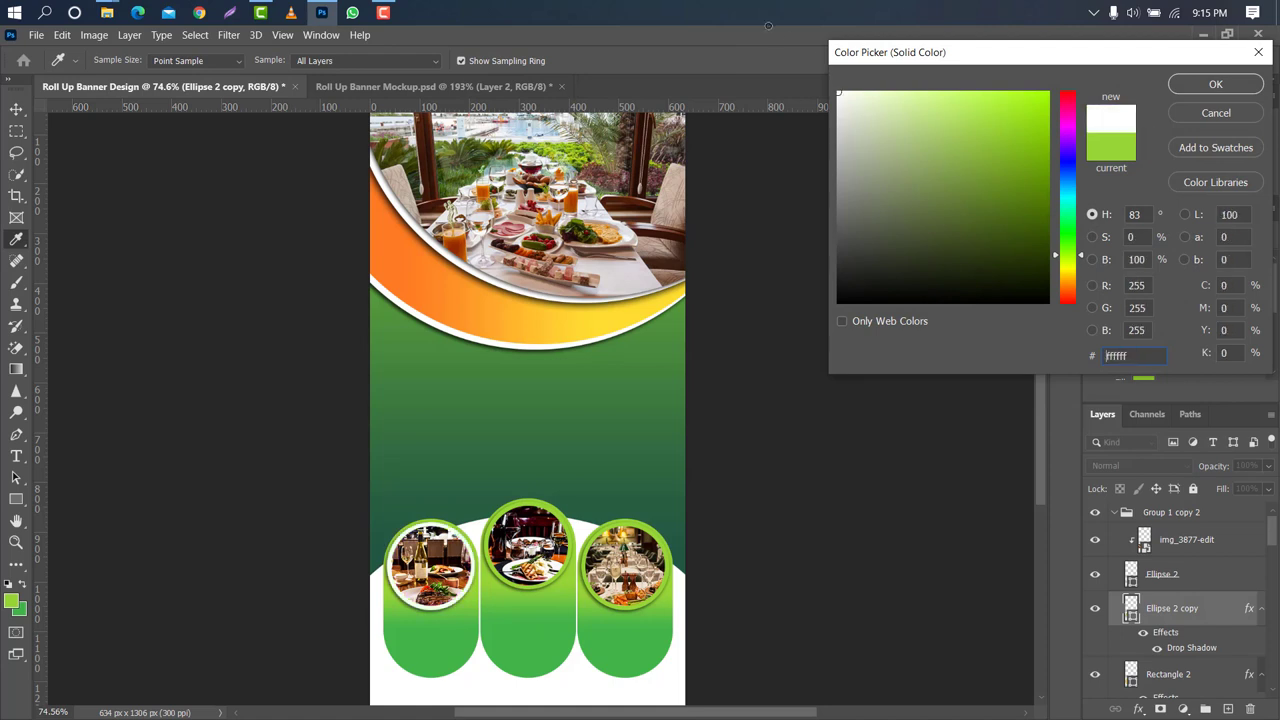
{"action": "left_click", "coordinate": [1190, 85]}
{"action": "left_click", "coordinate": [545, 596]}
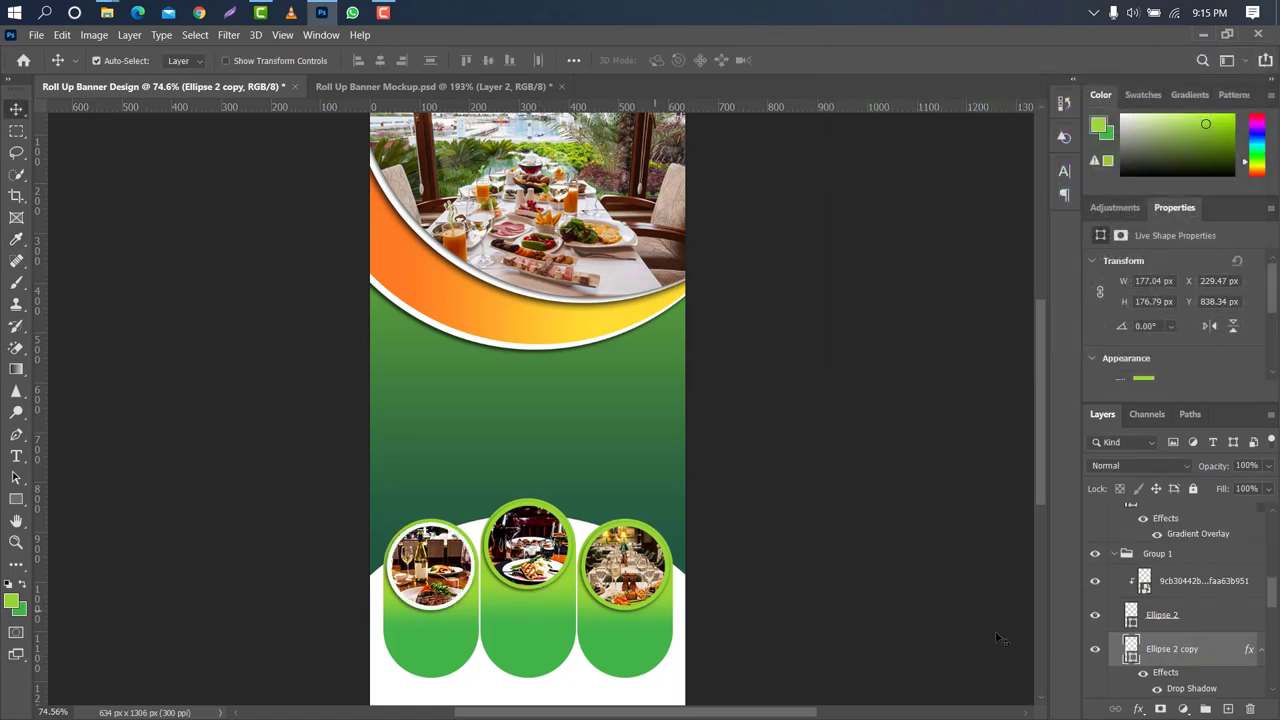
{"action": "double_click", "coordinate": [1130, 650]}
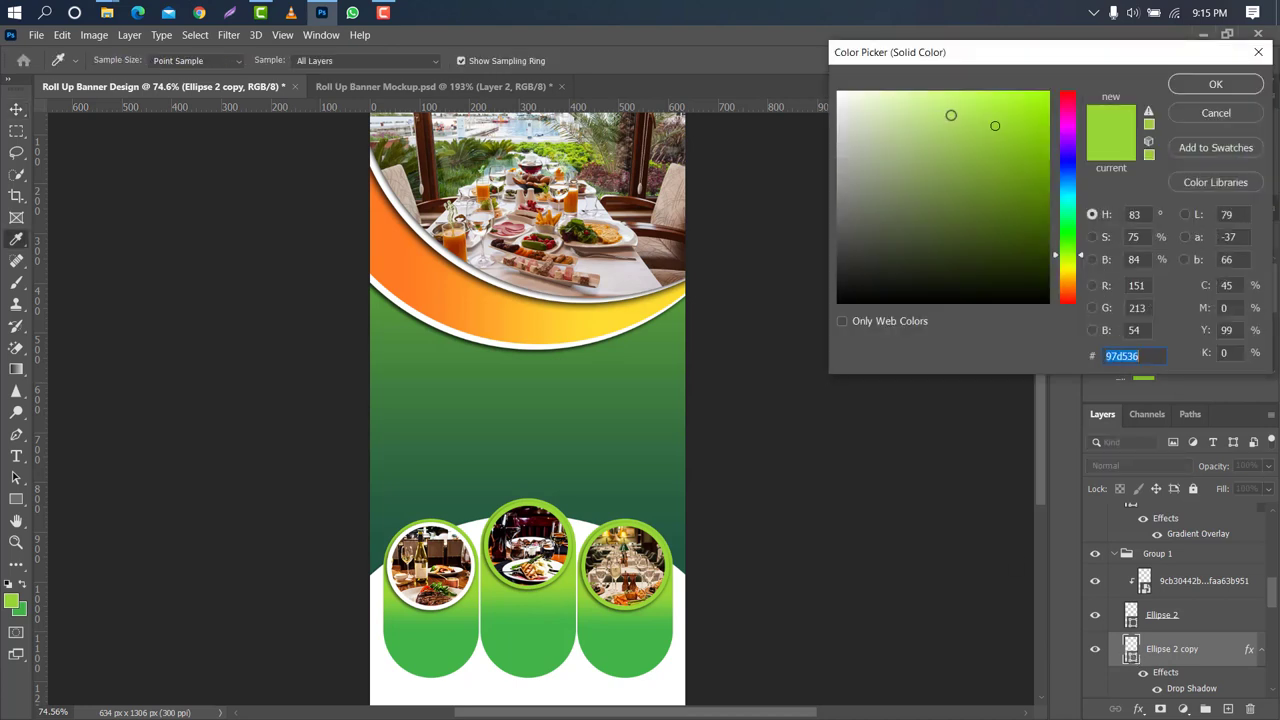
{"action": "left_click", "coordinate": [838, 93]}
{"action": "left_click", "coordinate": [1176, 84]}
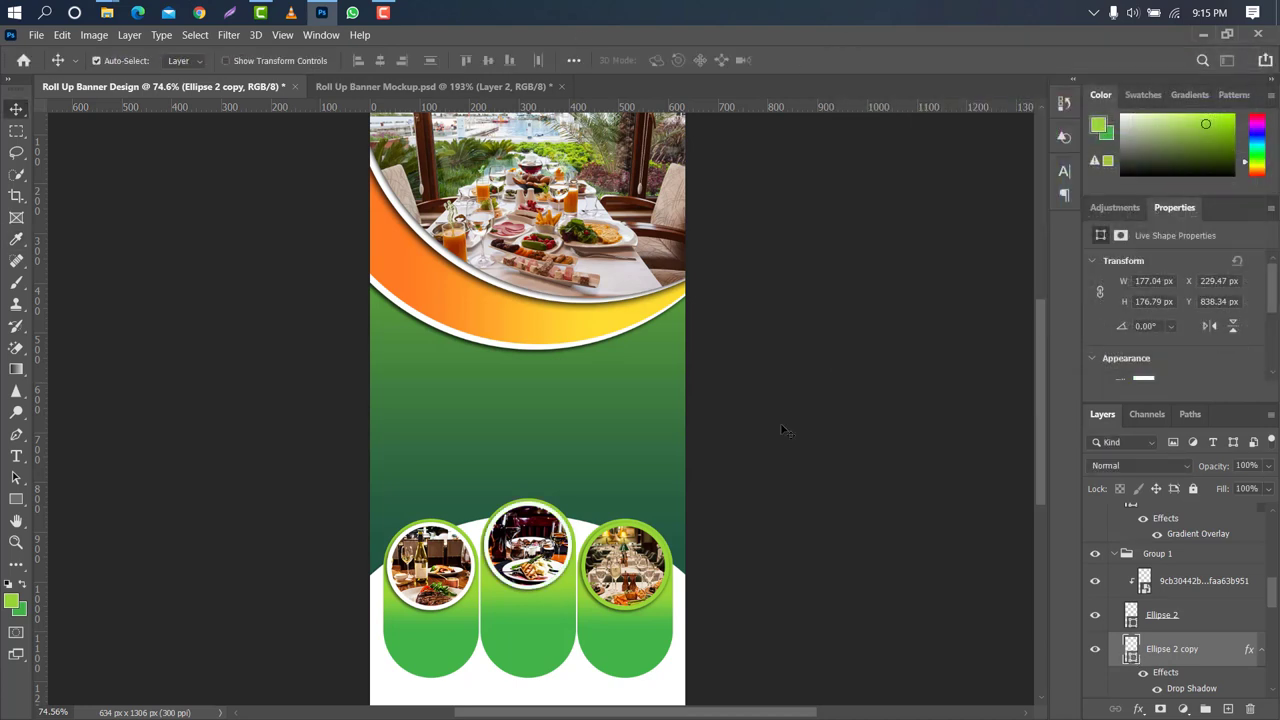
{"action": "left_click", "coordinate": [667, 600]}
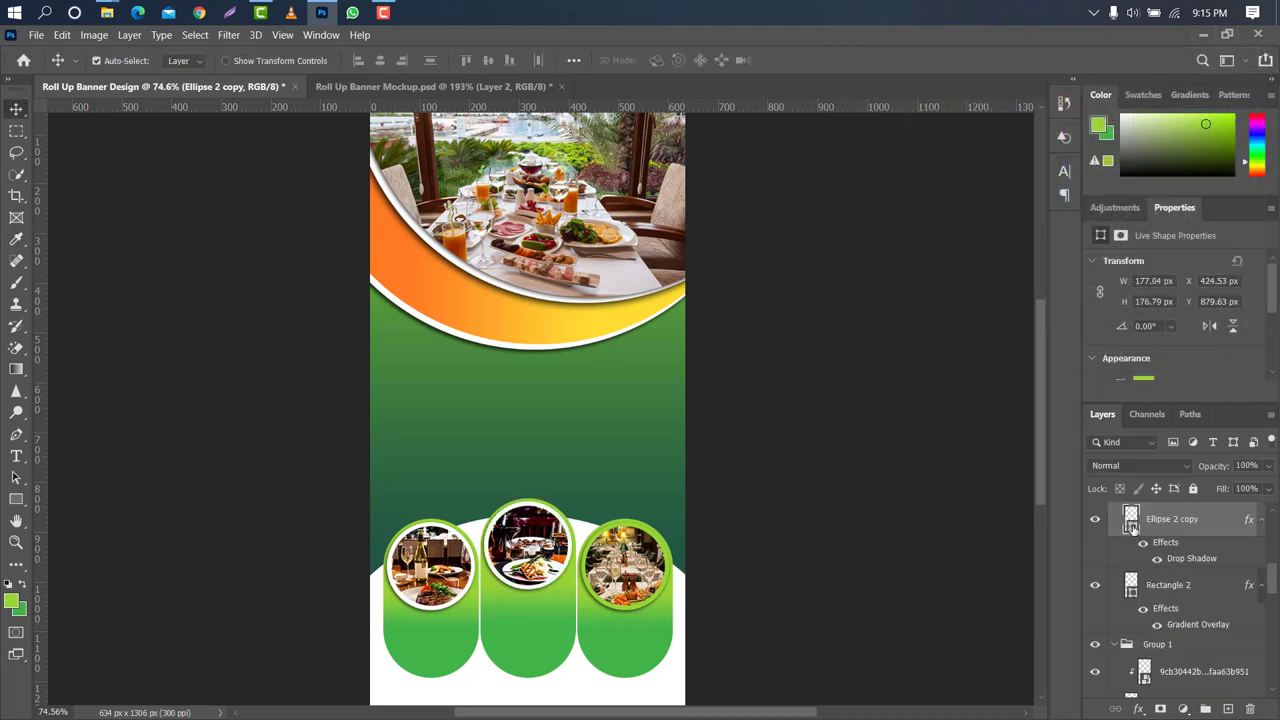
{"action": "double_click", "coordinate": [1131, 520]}
{"action": "left_click", "coordinate": [625, 566]}
- Draw a new circle below the header with a green-to-transparent gradient fill
{"action": "left_click", "coordinate": [1205, 87]}
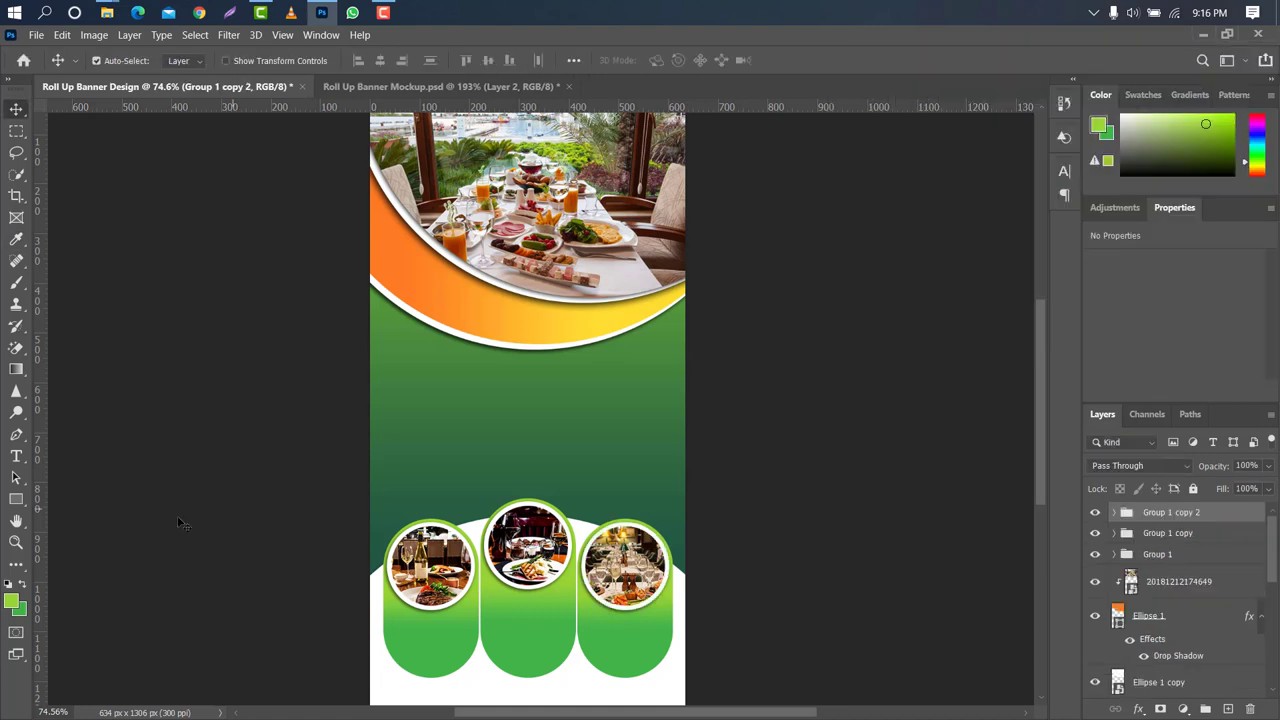
{"action": "left_click", "coordinate": [16, 500]}
{"action": "left_click", "coordinate": [73, 533]}
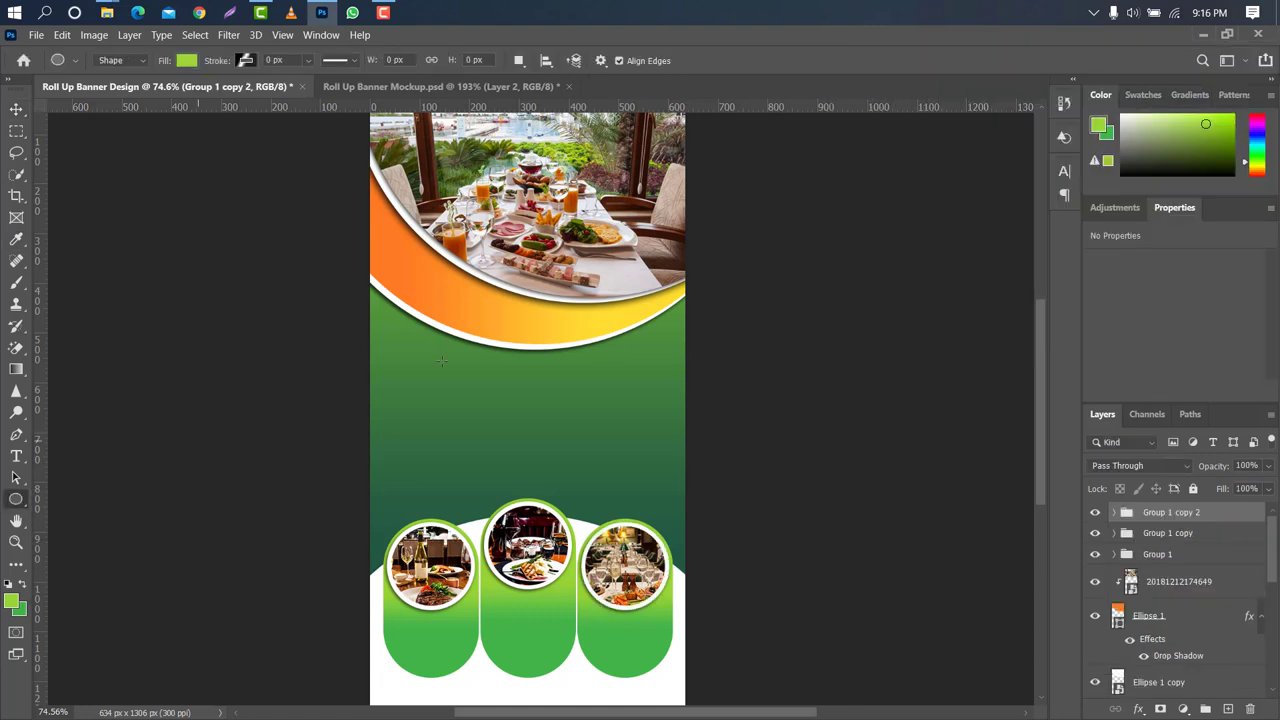
{"action": "left_click_drag", "start_coordinate": [434, 238], "coordinate": [564, 368]}
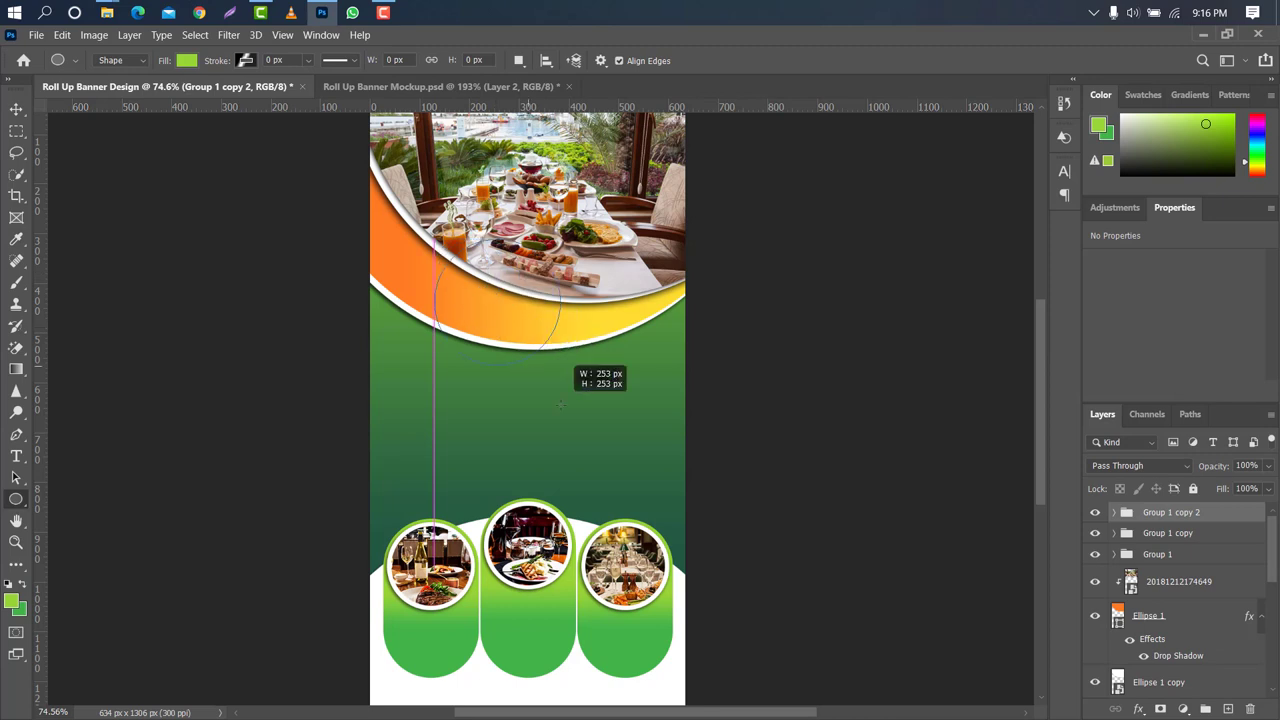
{"action": "left_click", "coordinate": [188, 61]}
{"action": "left_click", "coordinate": [147, 92]}
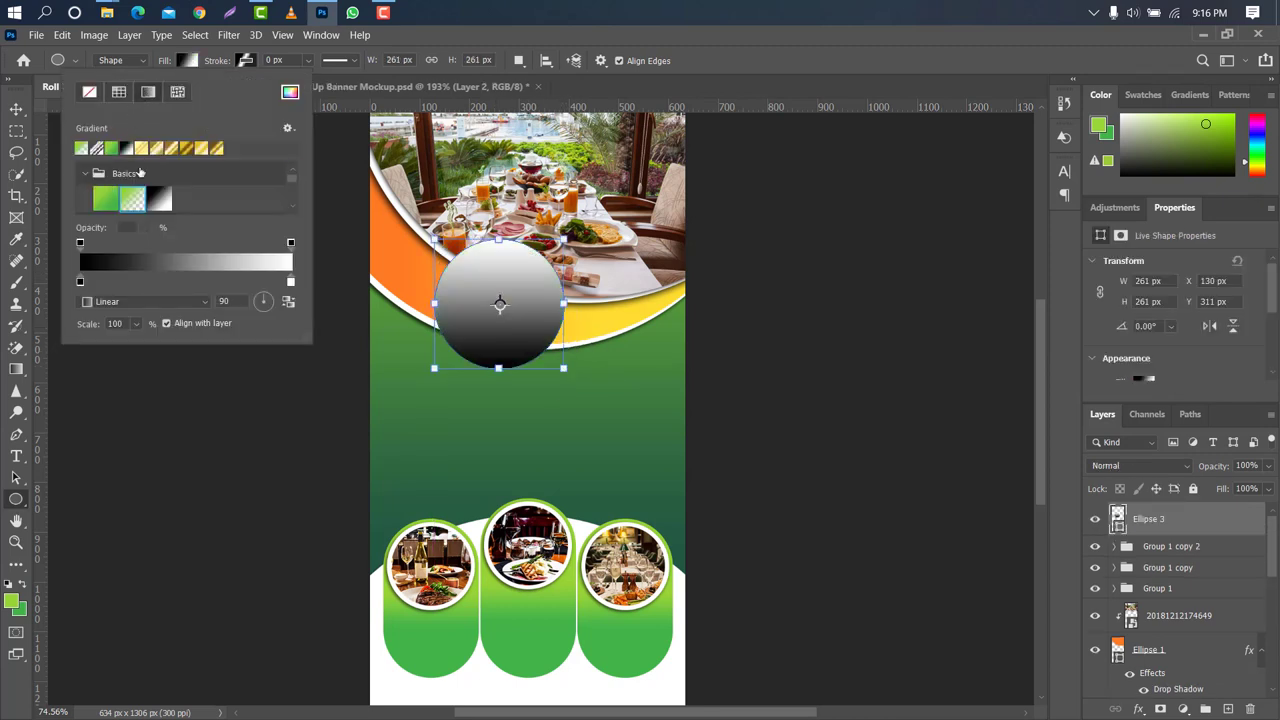
{"action": "left_click", "coordinate": [135, 200]}
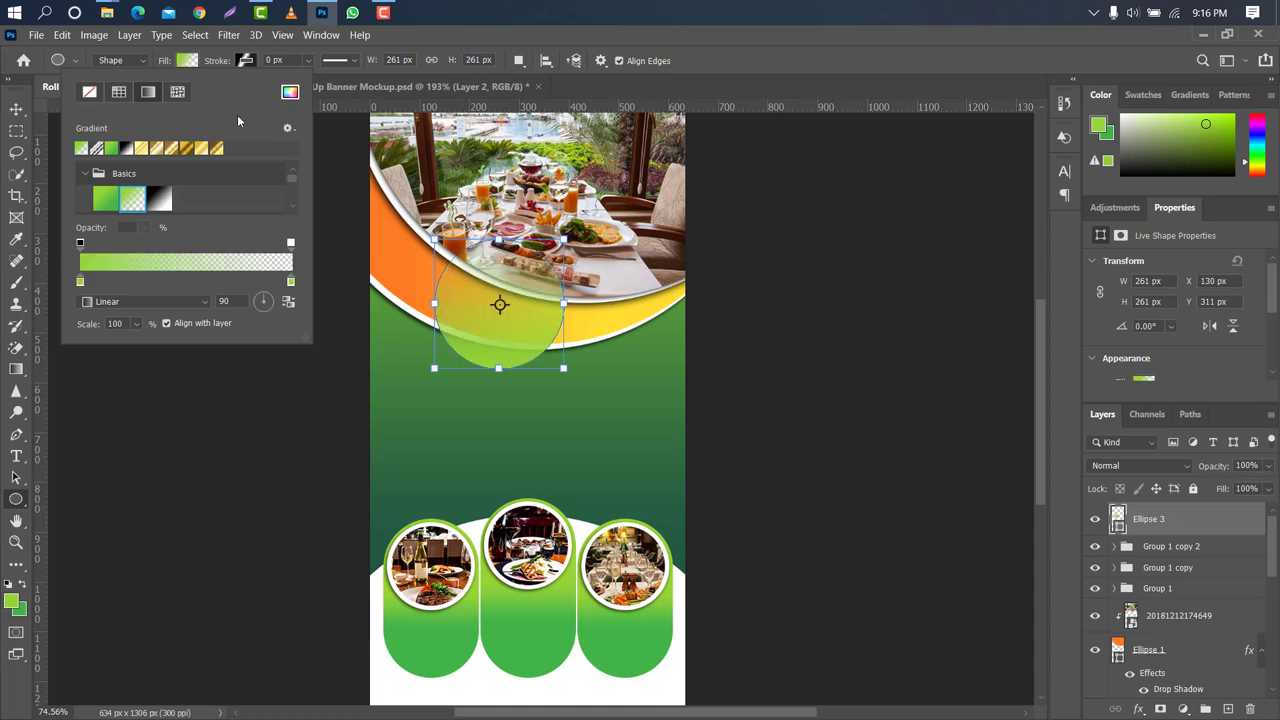
- Give the circle a thicker solid white outline
{"action": "left_click", "coordinate": [240, 62]}
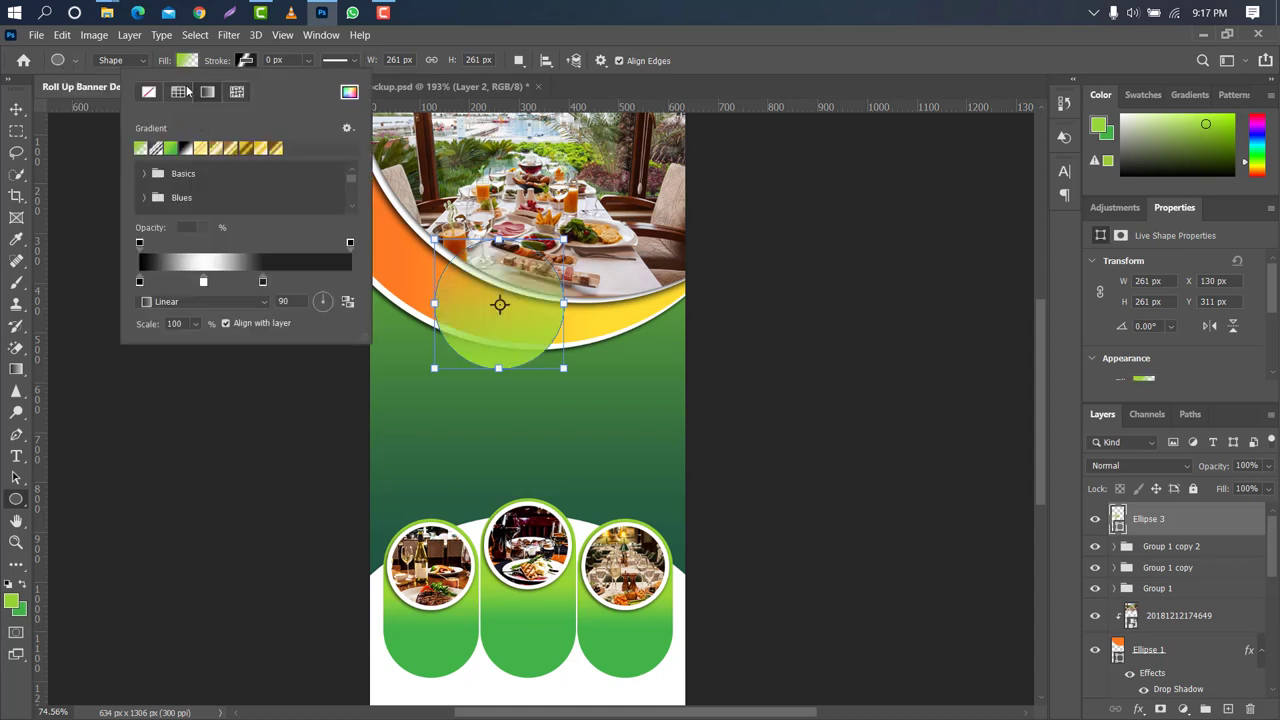
{"action": "left_click", "coordinate": [179, 93]}
{"action": "left_click", "coordinate": [142, 148]}
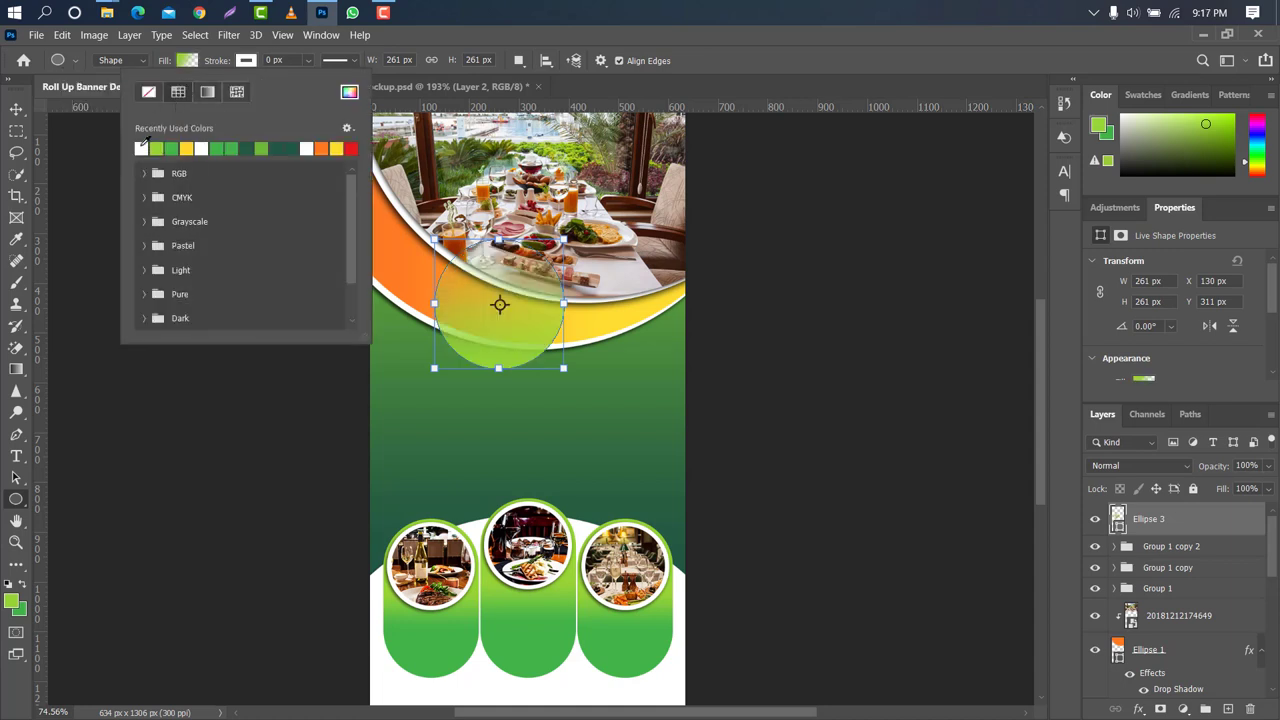
{"action": "left_click_drag", "start_coordinate": [208, 62], "coordinate": [213, 62]}
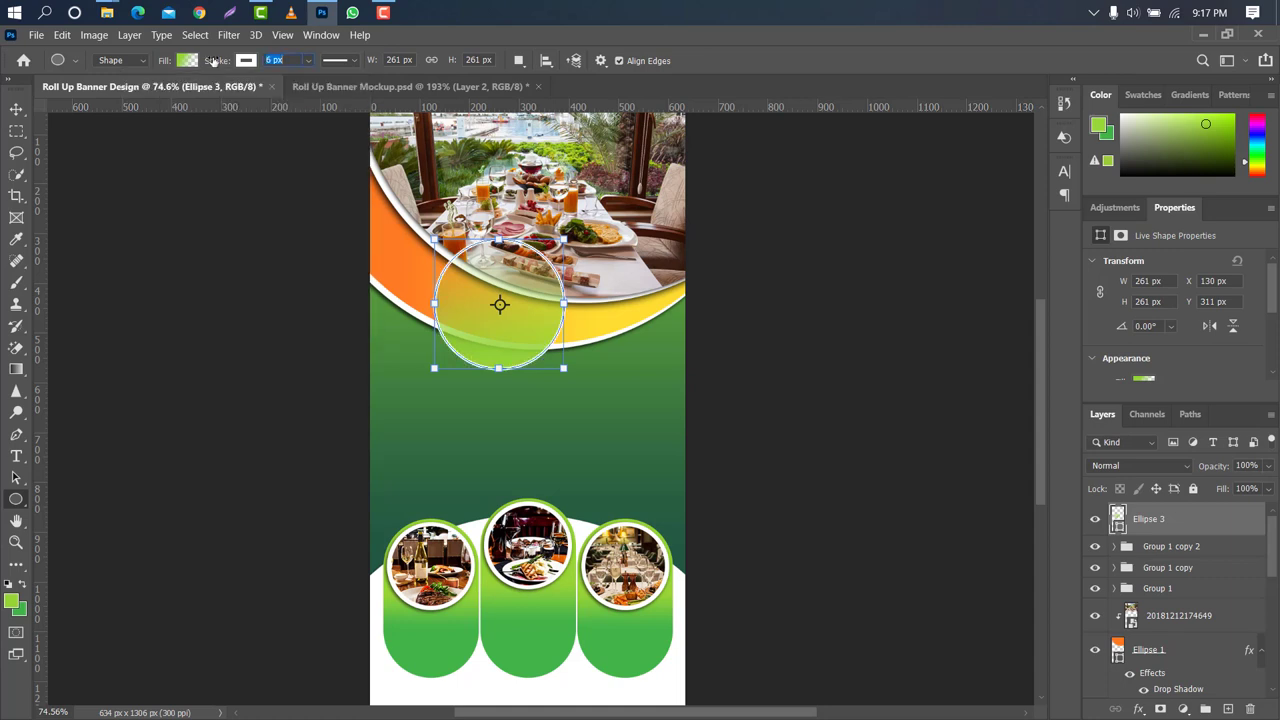
- Move the gradient circle left toward the banner edge
{"action": "left_click", "coordinate": [16, 108]}
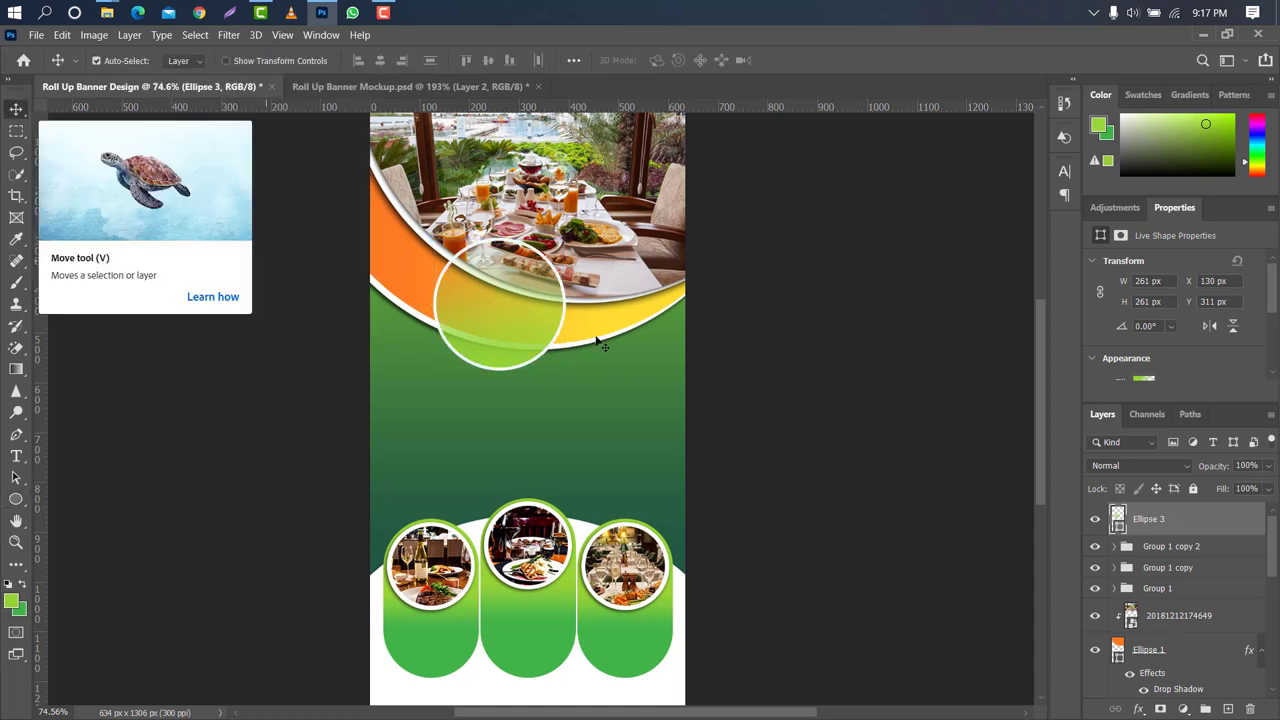
{"action": "key", "text": "ctrl+t"}
{"action": "left_click_drag", "start_coordinate": [532, 287], "coordinate": [486, 288]}
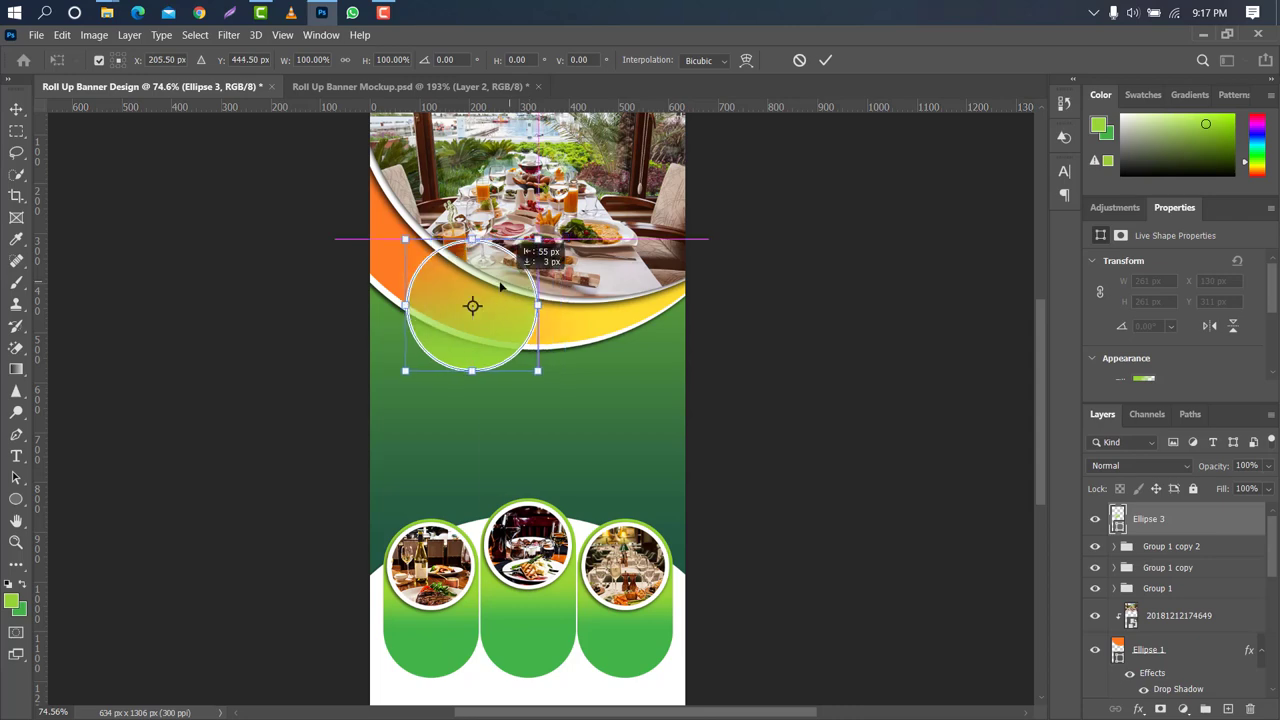
{"action": "left_click", "coordinate": [825, 60]}
- Add a drop shadow at 40% opacity to the circle (Ellipse 3)
{"action": "double_click", "coordinate": [1212, 513]}
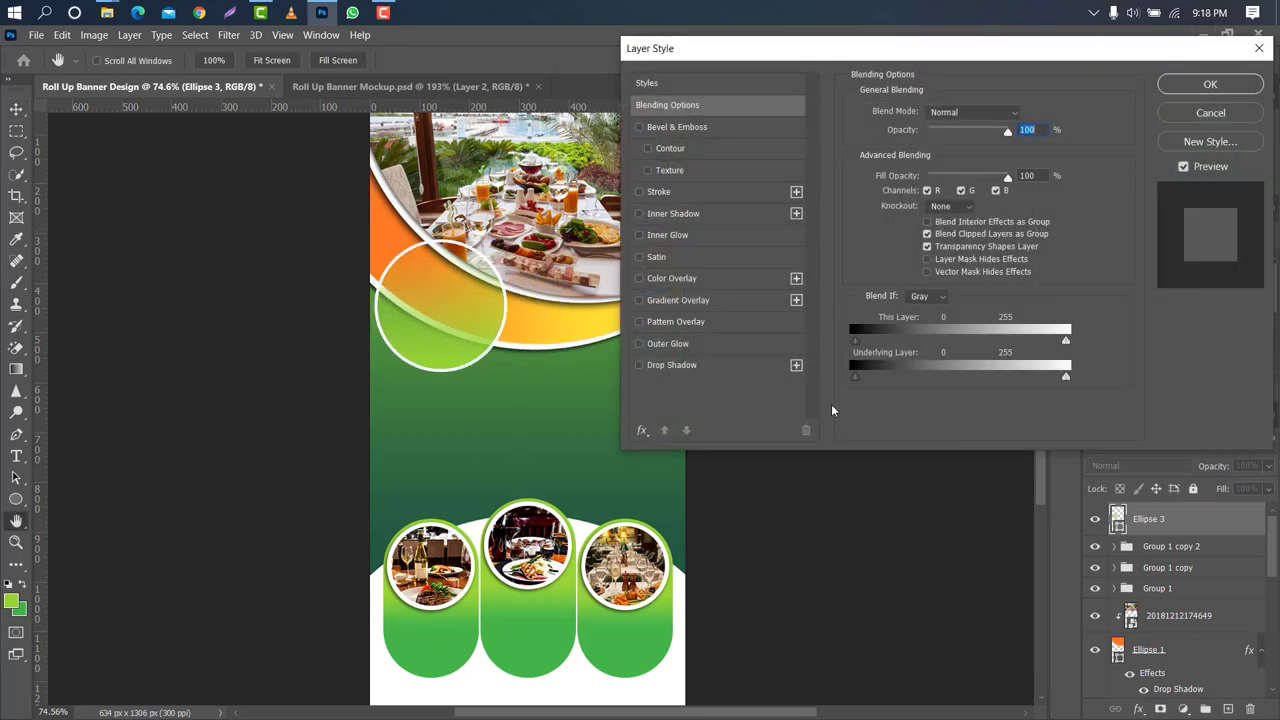
{"action": "left_click", "coordinate": [750, 372]}
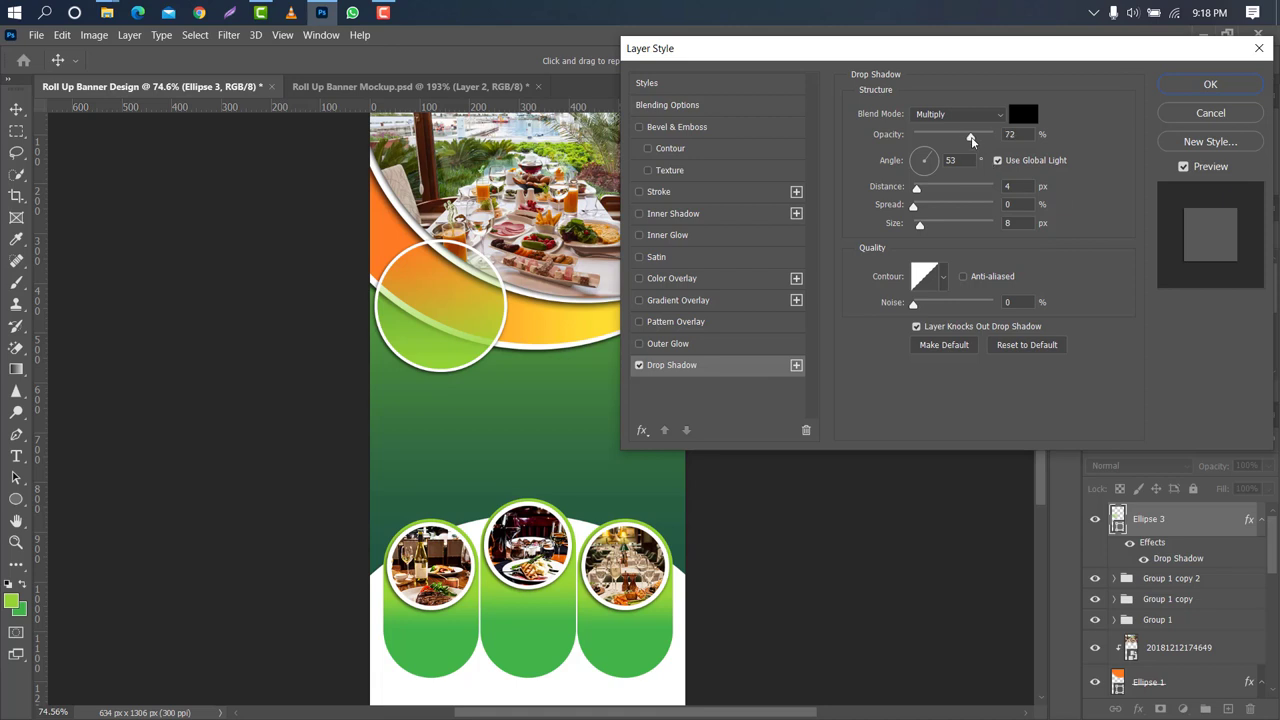
{"action": "left_click_drag", "start_coordinate": [957, 140], "coordinate": [944, 140]}
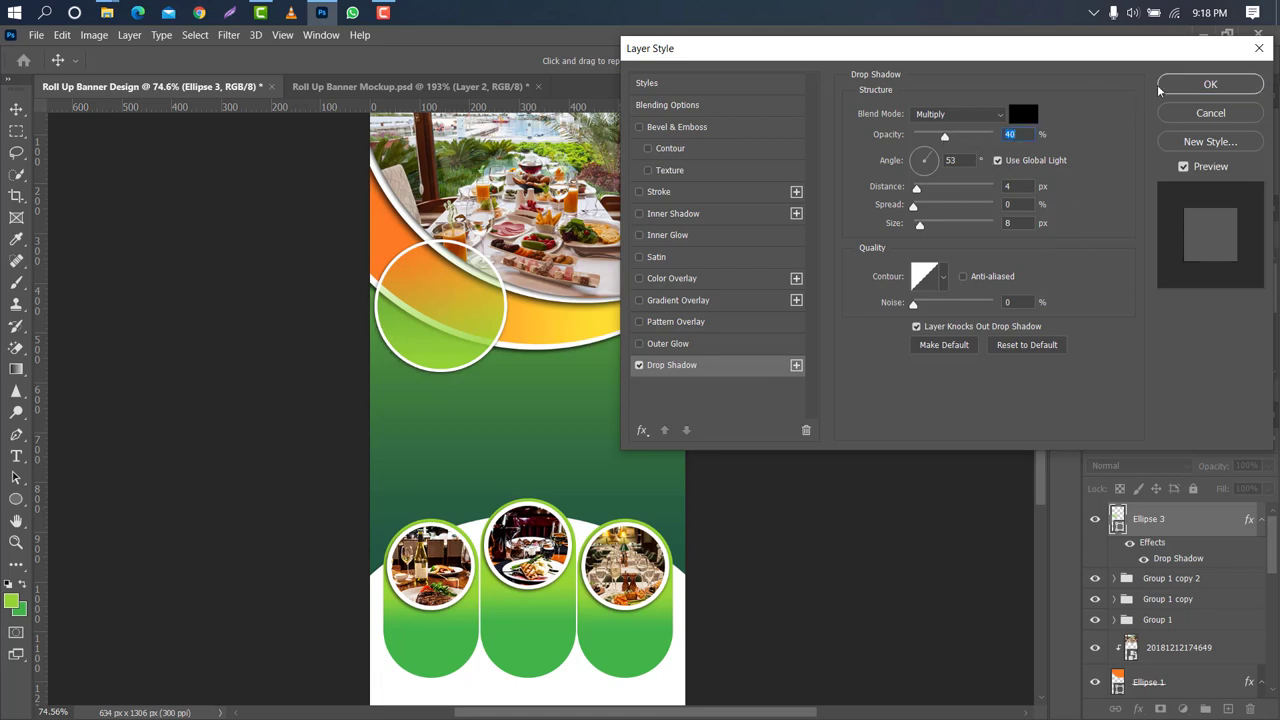
{"action": "left_click", "coordinate": [1210, 86]}
{"action": "left_click", "coordinate": [16, 456]}
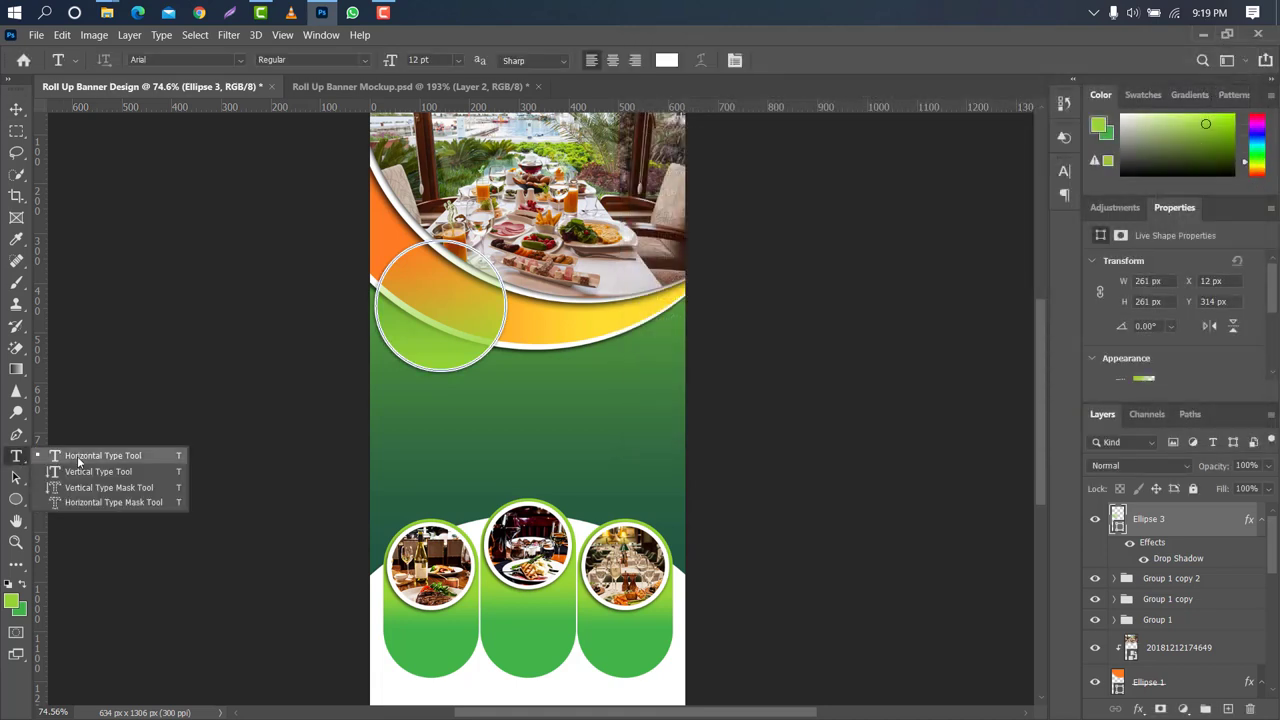
- Finish and commit the 'up to' text line inside the circle
{"action": "left_click", "coordinate": [431, 408]}
{"action": "key", "text": "BackSpace"}
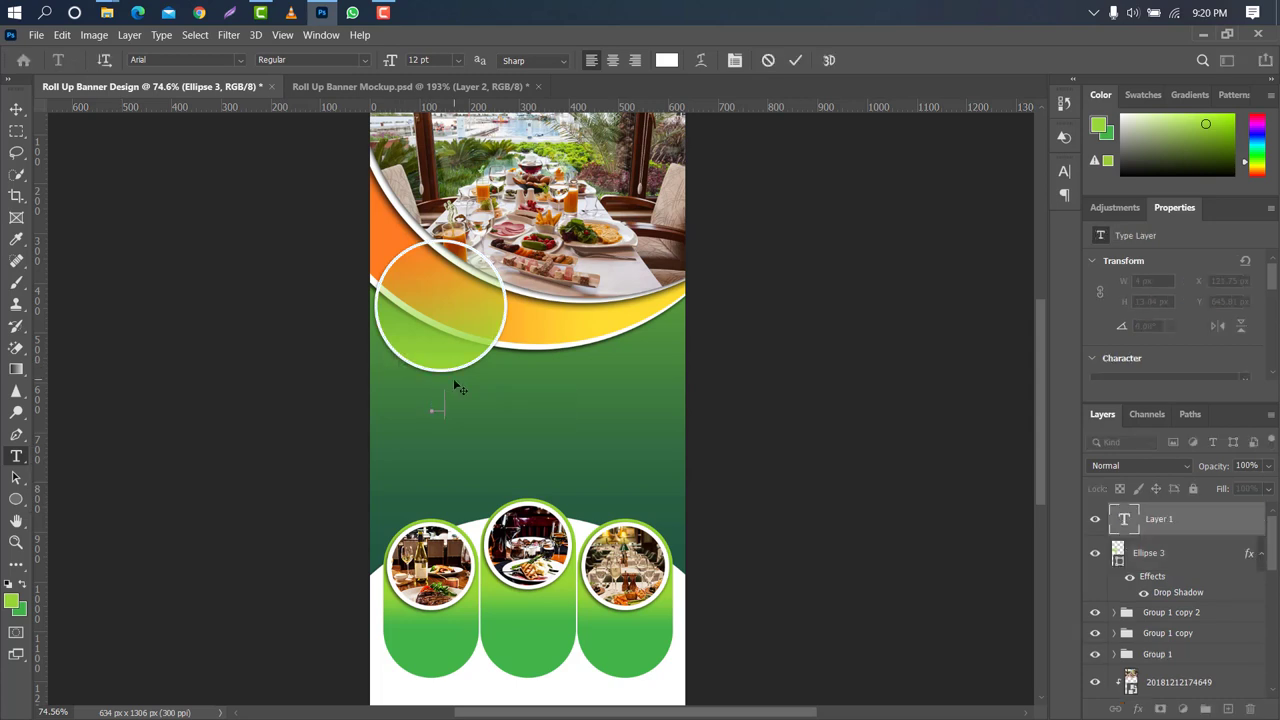
{"action": "type", "text": "up to"}
{"action": "left_click", "coordinate": [795, 60]}
- Adjust the 'up to' text's colour, font and letter spacing in the Character panel
{"action": "left_click", "coordinate": [1065, 172]}
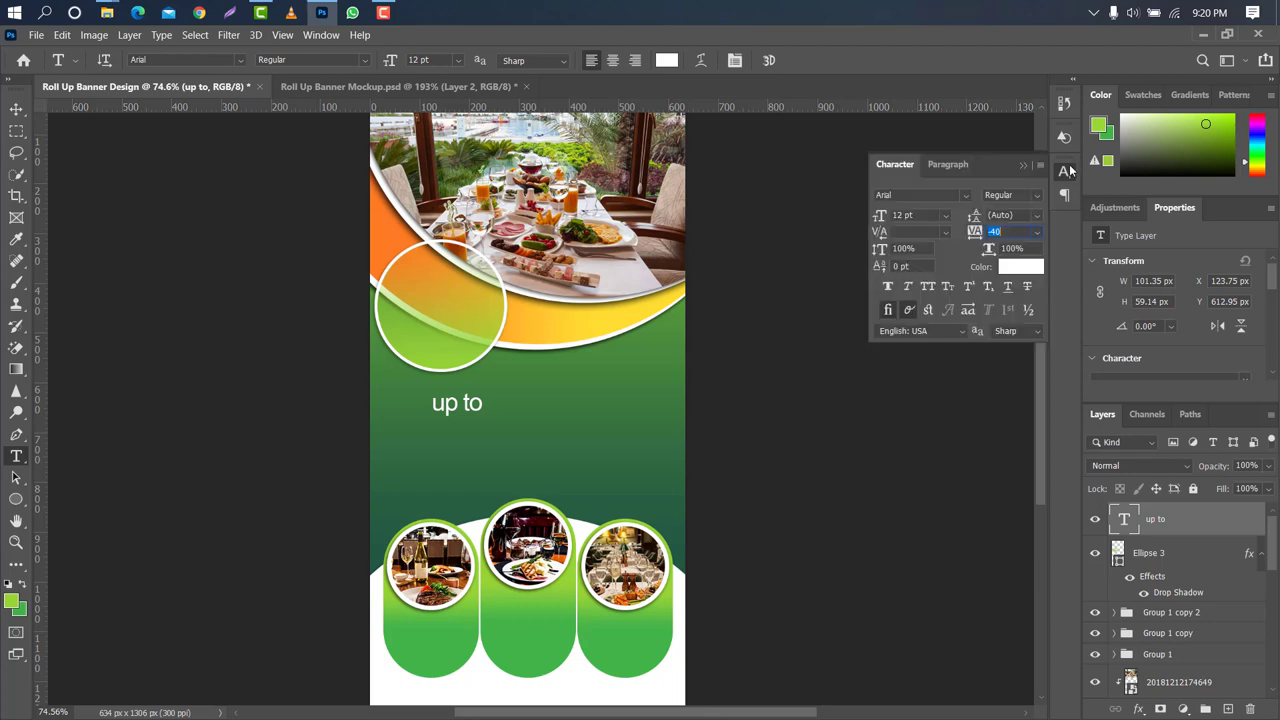
{"action": "left_click", "coordinate": [1035, 267]}
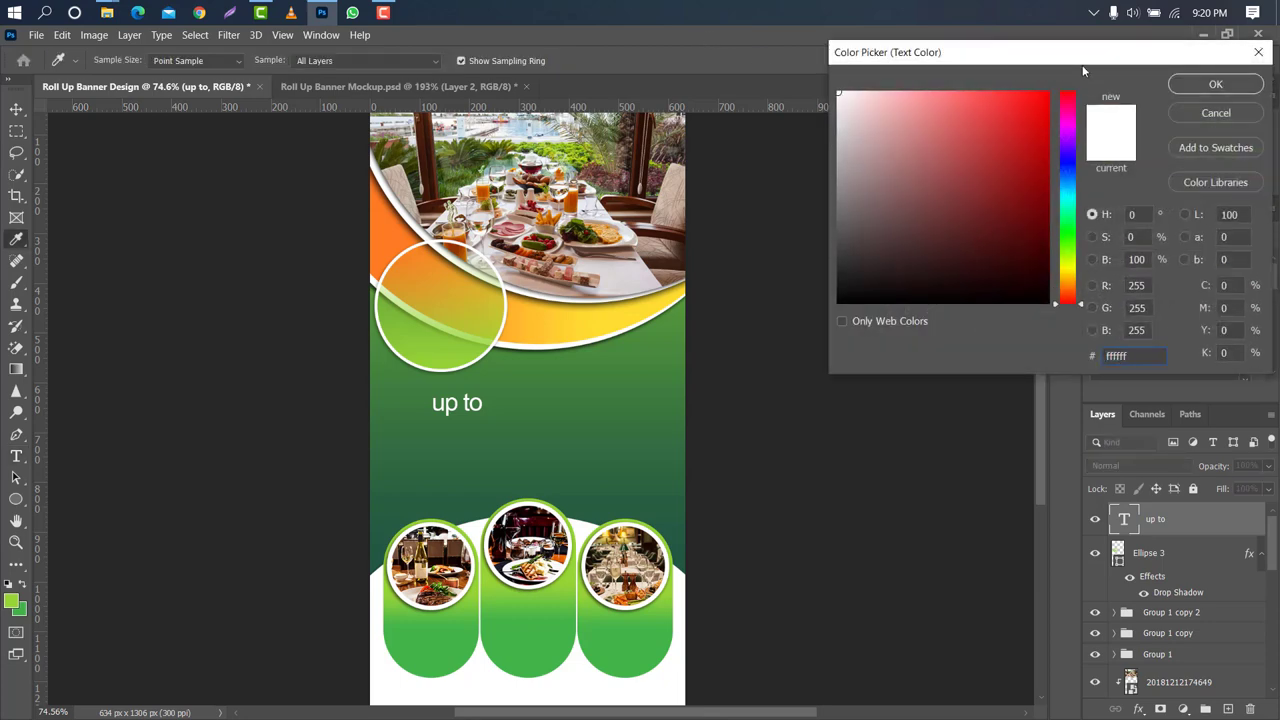
{"action": "left_click", "coordinate": [1200, 84]}
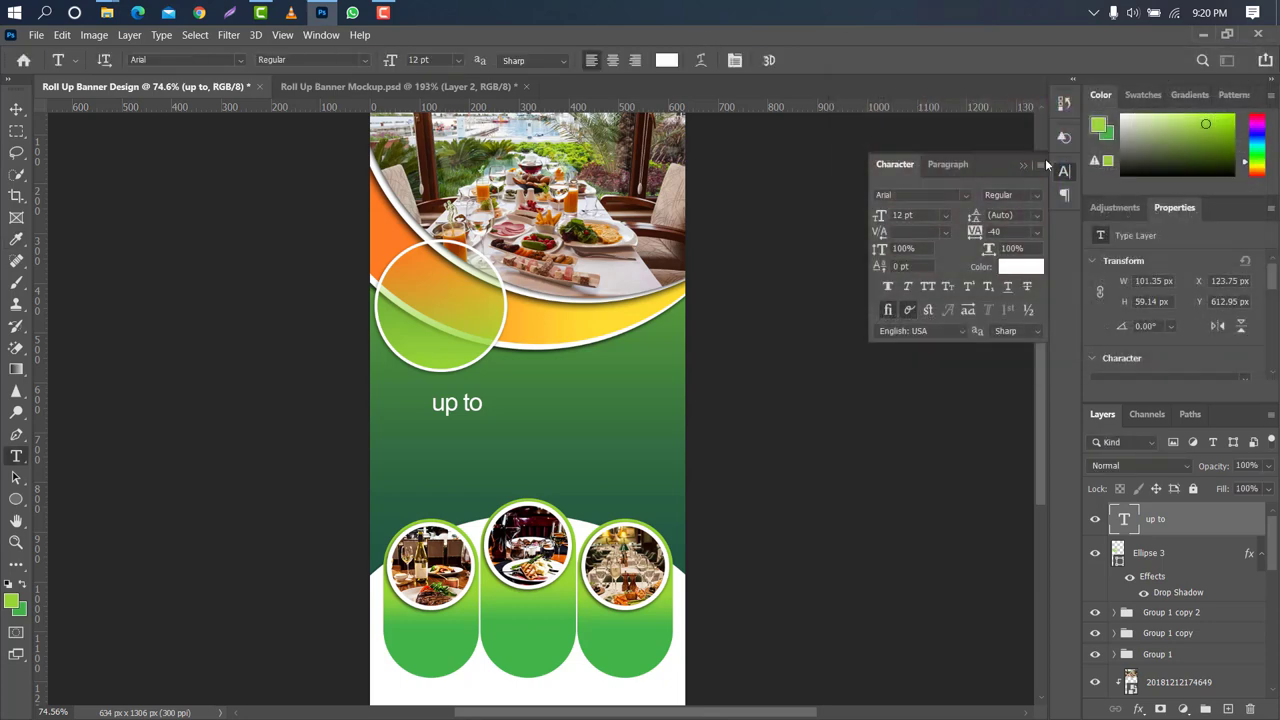
{"action": "left_click", "coordinate": [960, 193]}
{"action": "left_click", "coordinate": [946, 246]}
{"action": "left_click", "coordinate": [1012, 231]}
{"action": "left_click", "coordinate": [1020, 167]}
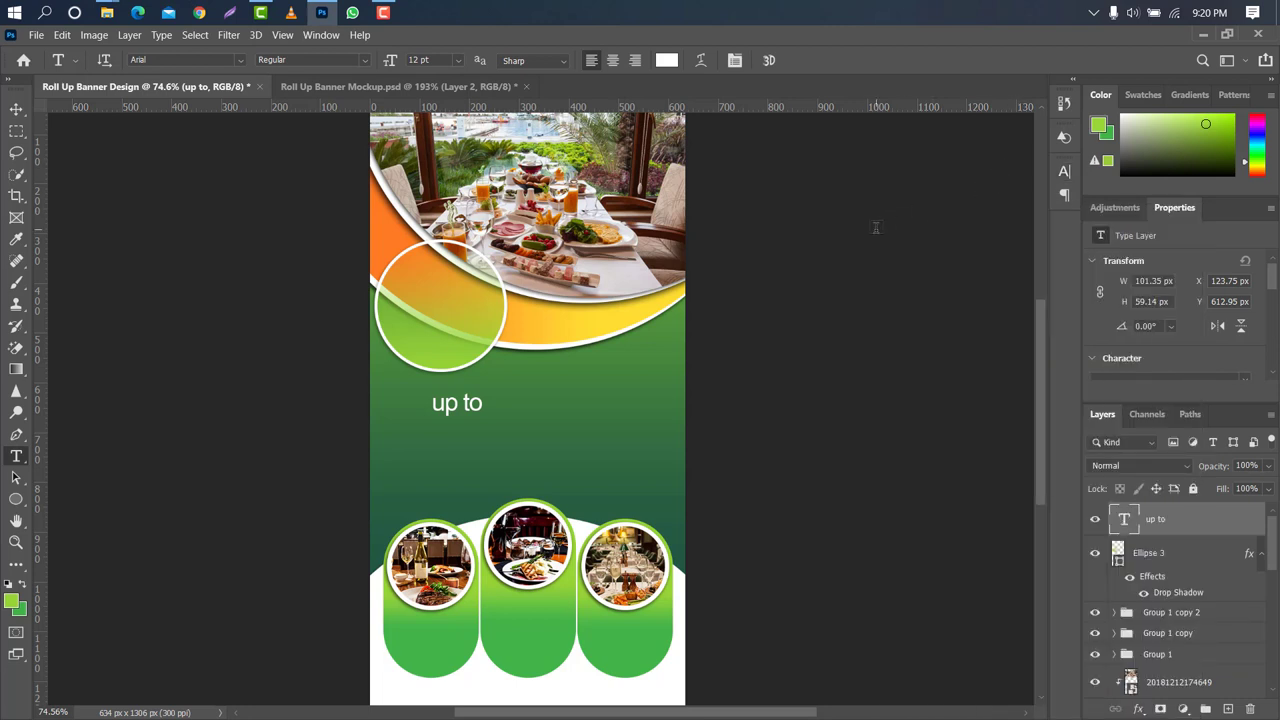
- Enlarge 'up to' and place a duplicate directly below it
{"action": "key", "text": "ctrl+t"}
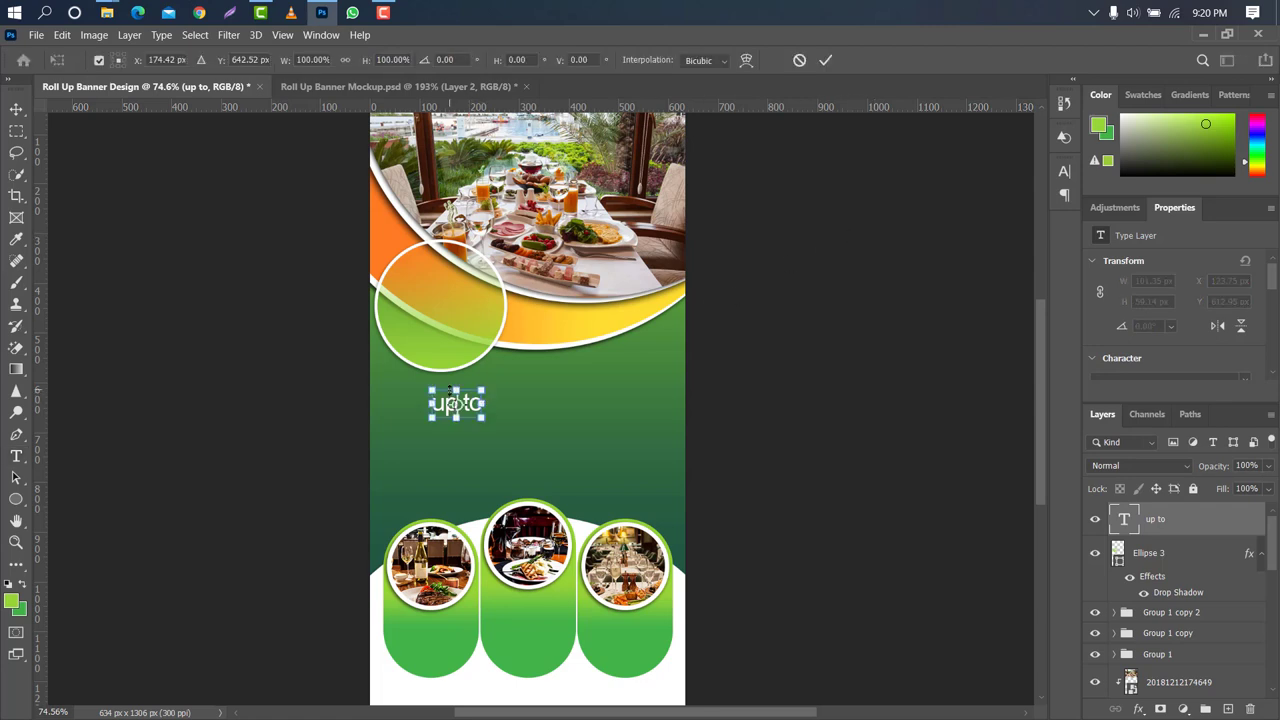
{"action": "mouse_move", "coordinate": [456, 389]}
{"action": "left_mouse_down"}
{"action": "mouse_move", "coordinate": [442, 300]}
{"action": "mouse_move", "coordinate": [474, 273]}
{"action": "left_mouse_up"}
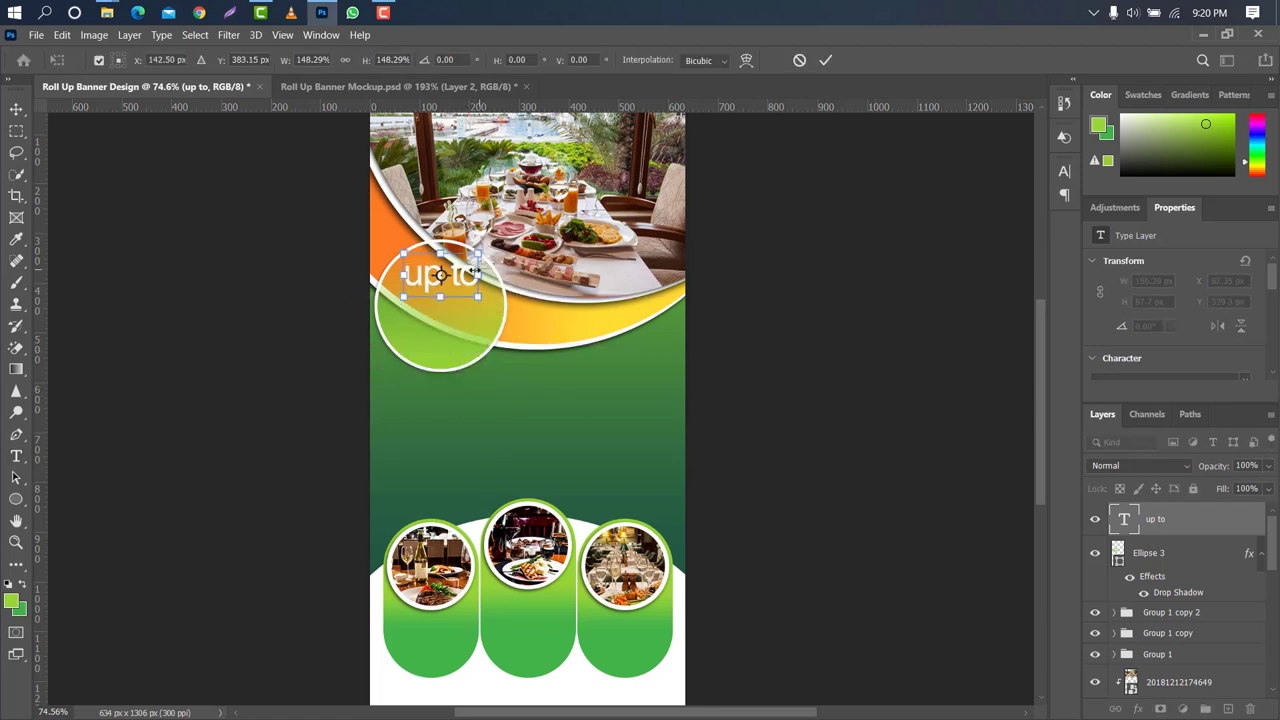
{"action": "left_click", "coordinate": [826, 61]}
{"action": "left_click_drag", "start_coordinate": [1160, 519], "coordinate": [1228, 708]}
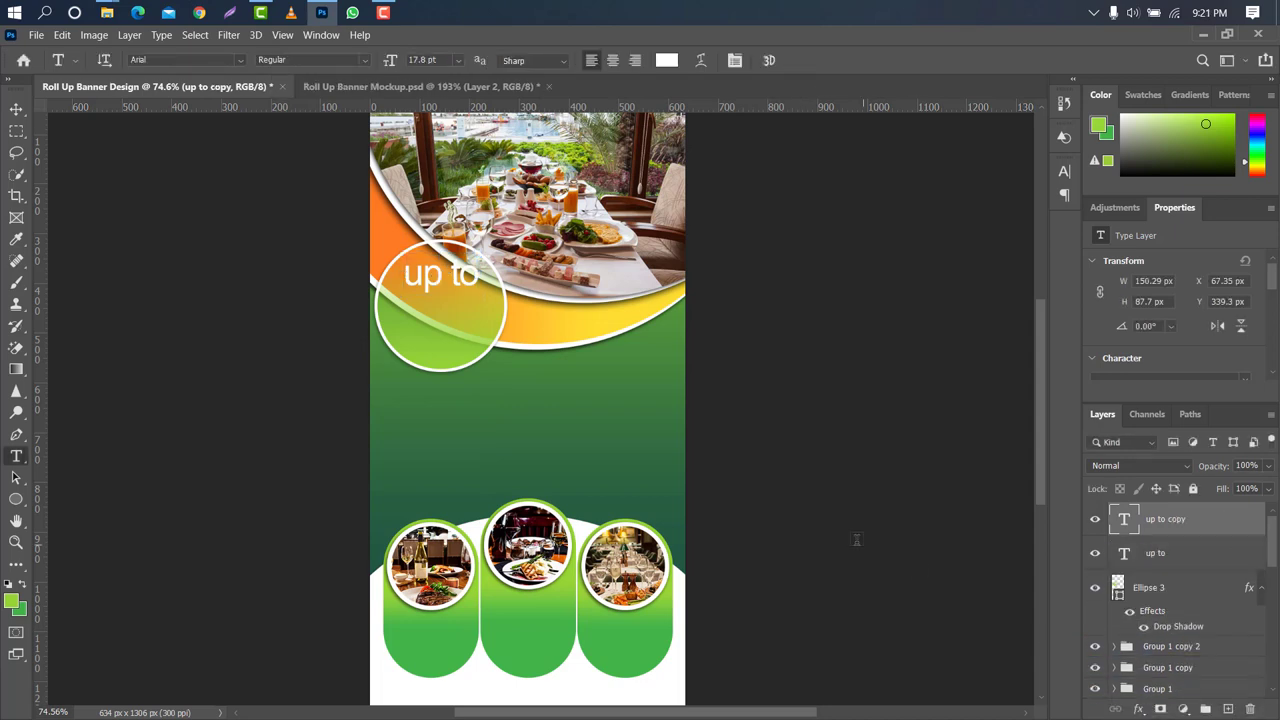
{"action": "key", "text": "ctrl+t"}
{"action": "left_click_drag", "start_coordinate": [445, 280], "coordinate": [445, 312]}
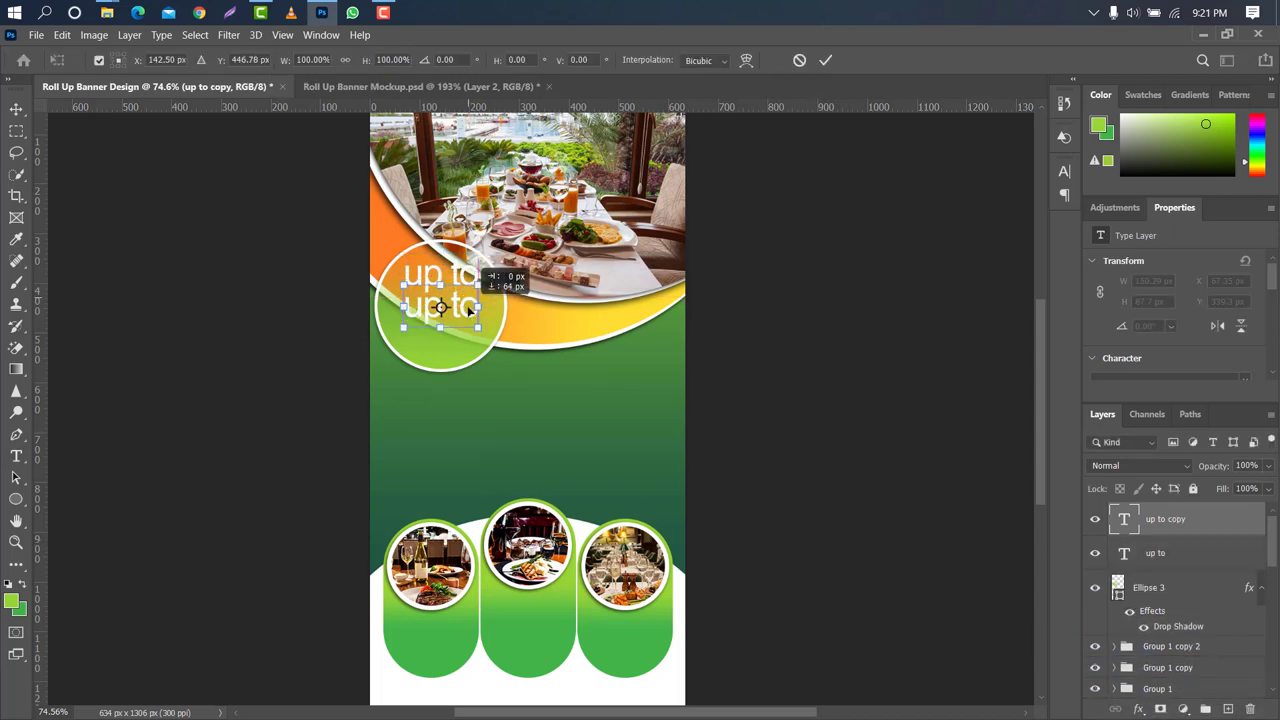
{"action": "left_click", "coordinate": [826, 61]}
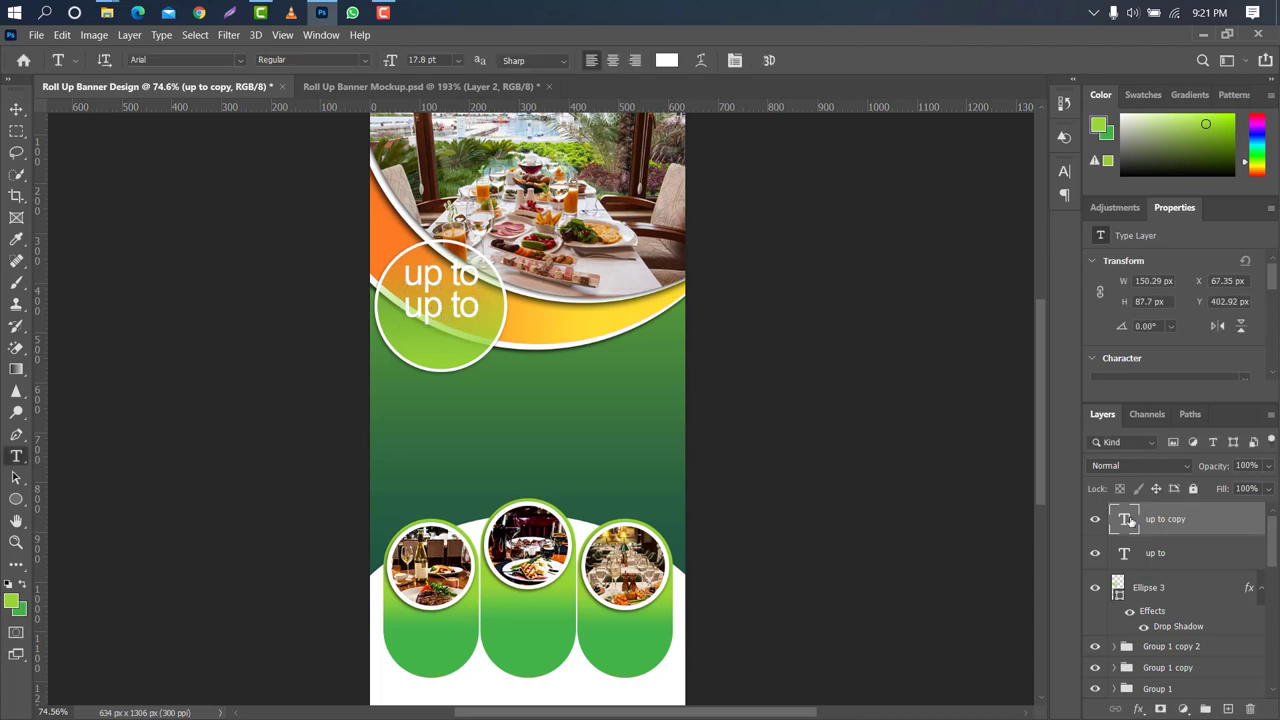
- Retype the copy as '50%', make it Faux Bold and enlarge it slightly
{"action": "double_click", "coordinate": [1125, 520]}
{"action": "type", "text": "50%"}
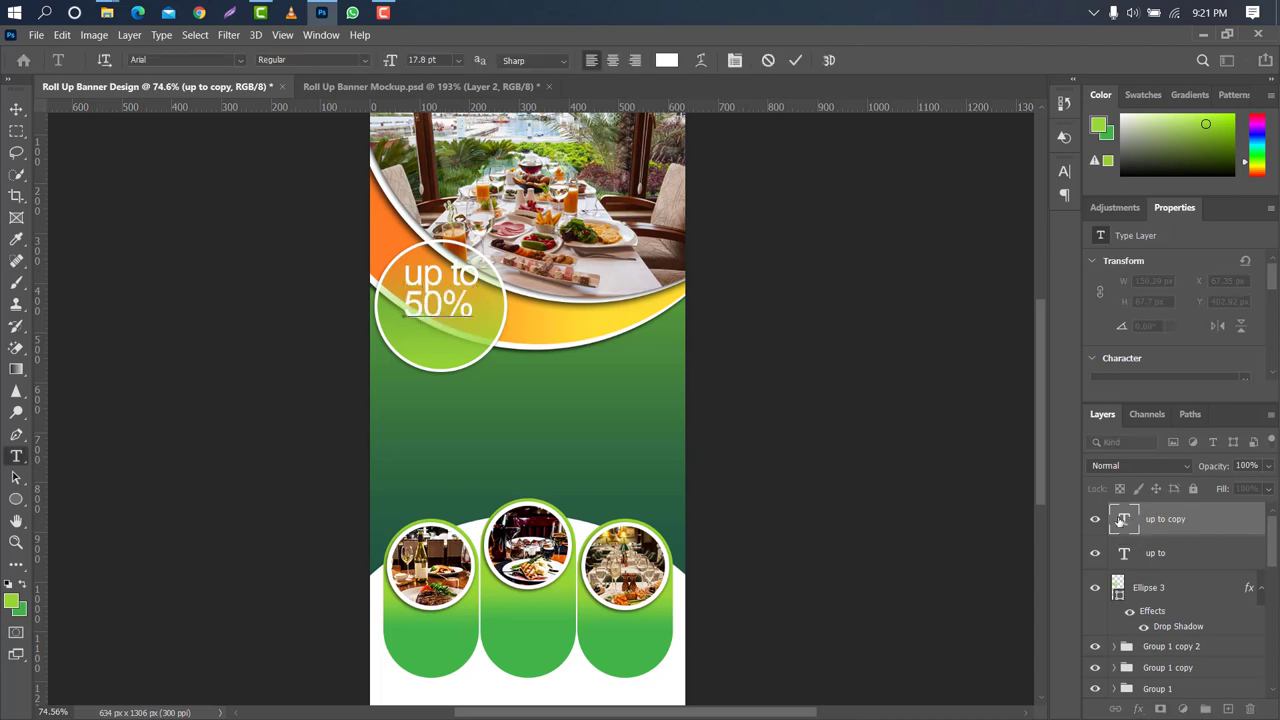
{"action": "left_click", "coordinate": [796, 61]}
{"action": "left_click", "coordinate": [1064, 171]}
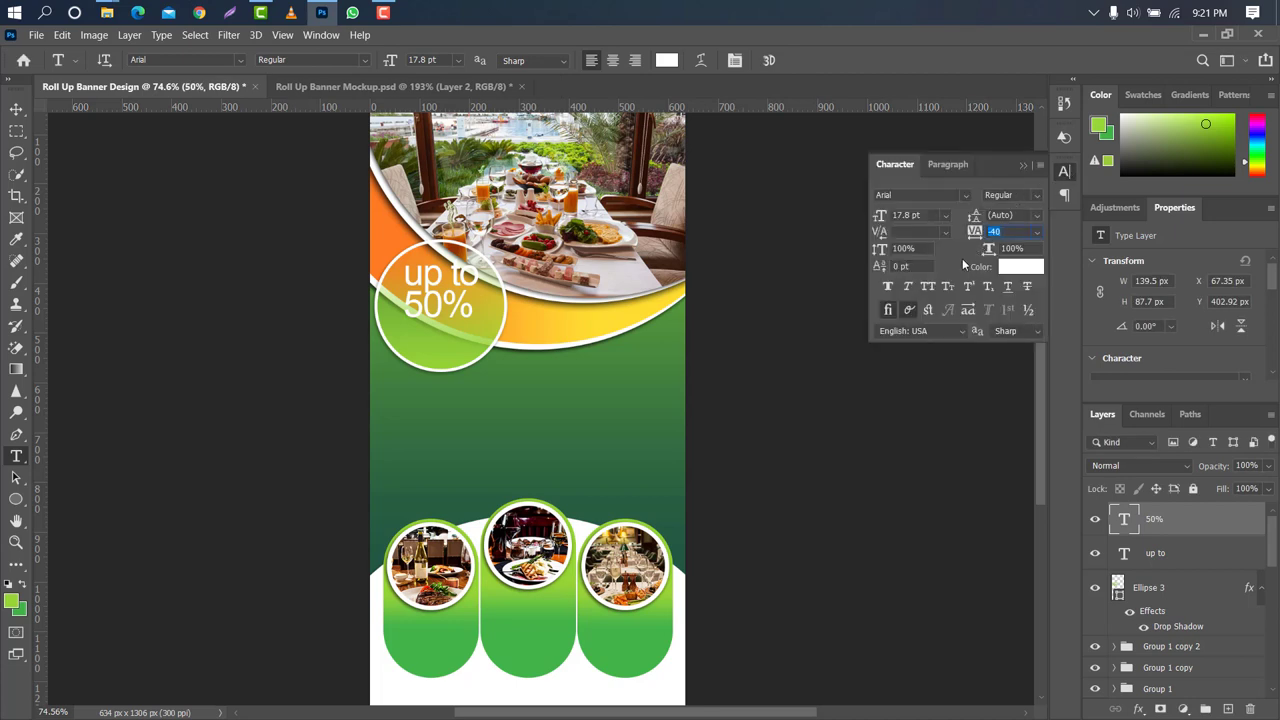
{"action": "left_click", "coordinate": [888, 286]}
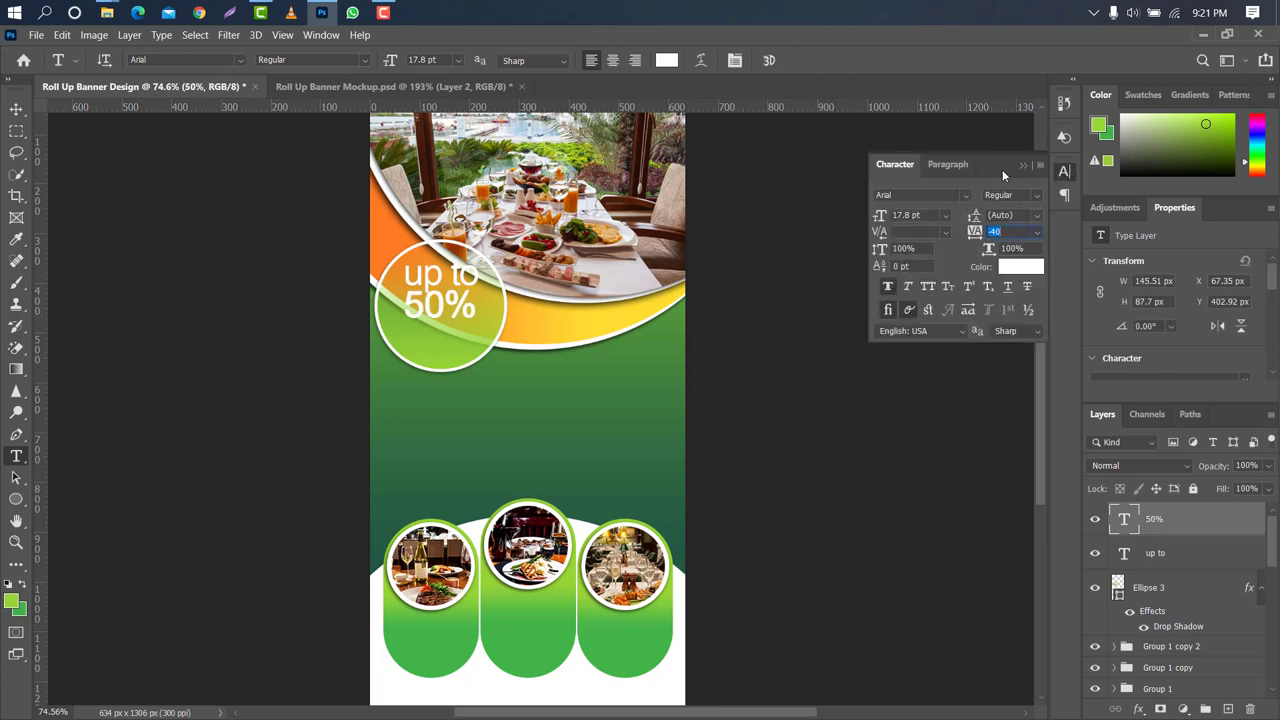
{"action": "left_click", "coordinate": [1023, 164]}
{"action": "key", "text": "ctrl+t"}
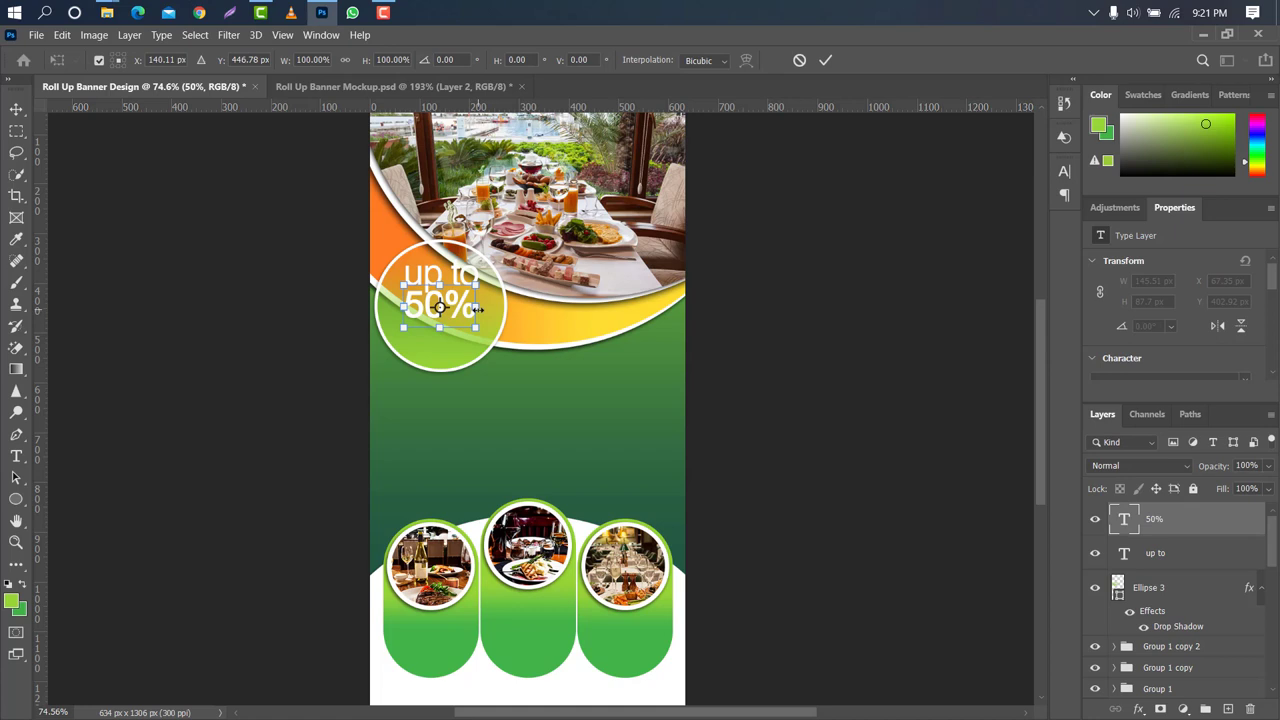
{"action": "left_click_drag", "start_coordinate": [478, 309], "coordinate": [480, 316]}
{"action": "left_click", "coordinate": [824, 61]}
- Place another copy of 'up to' below the 50% line
{"action": "left_click", "coordinate": [1203, 555]}
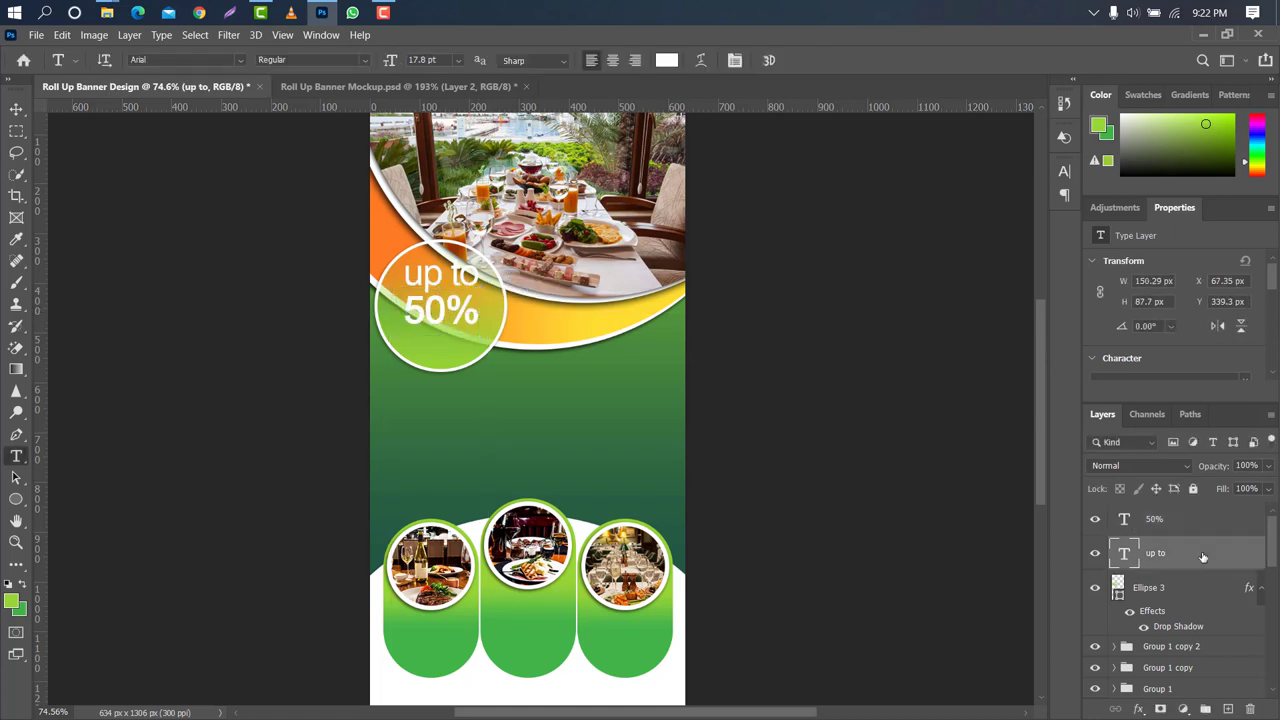
{"action": "key", "text": "ctrl+t"}
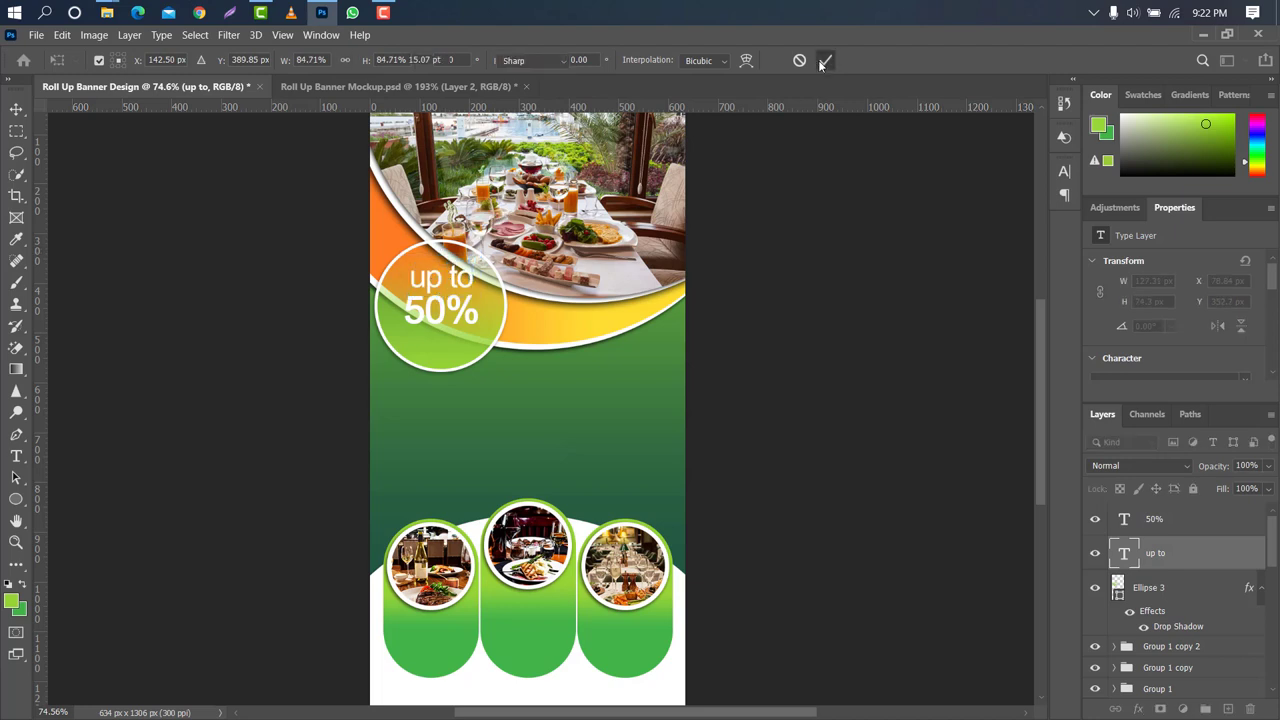
{"action": "key", "text": "Return"}
{"action": "left_click_drag", "start_coordinate": [426, 285], "coordinate": [425, 282]}
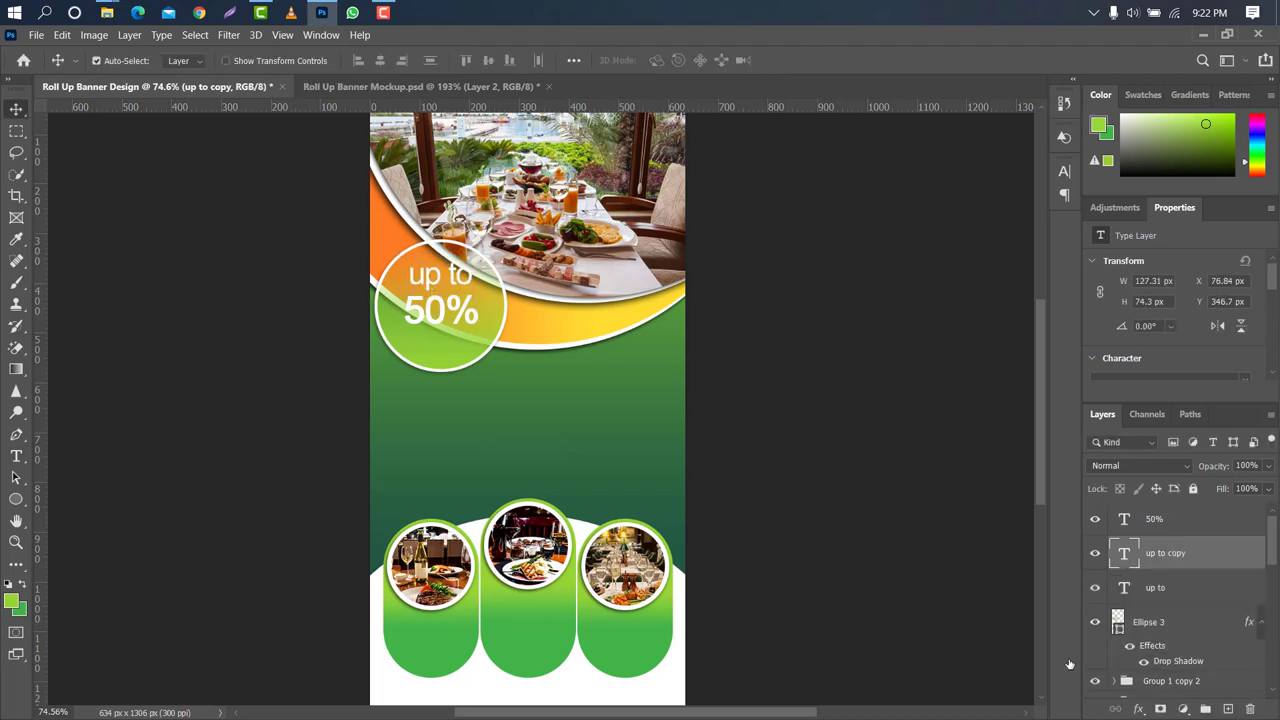
{"action": "key", "text": "ctrl+t"}
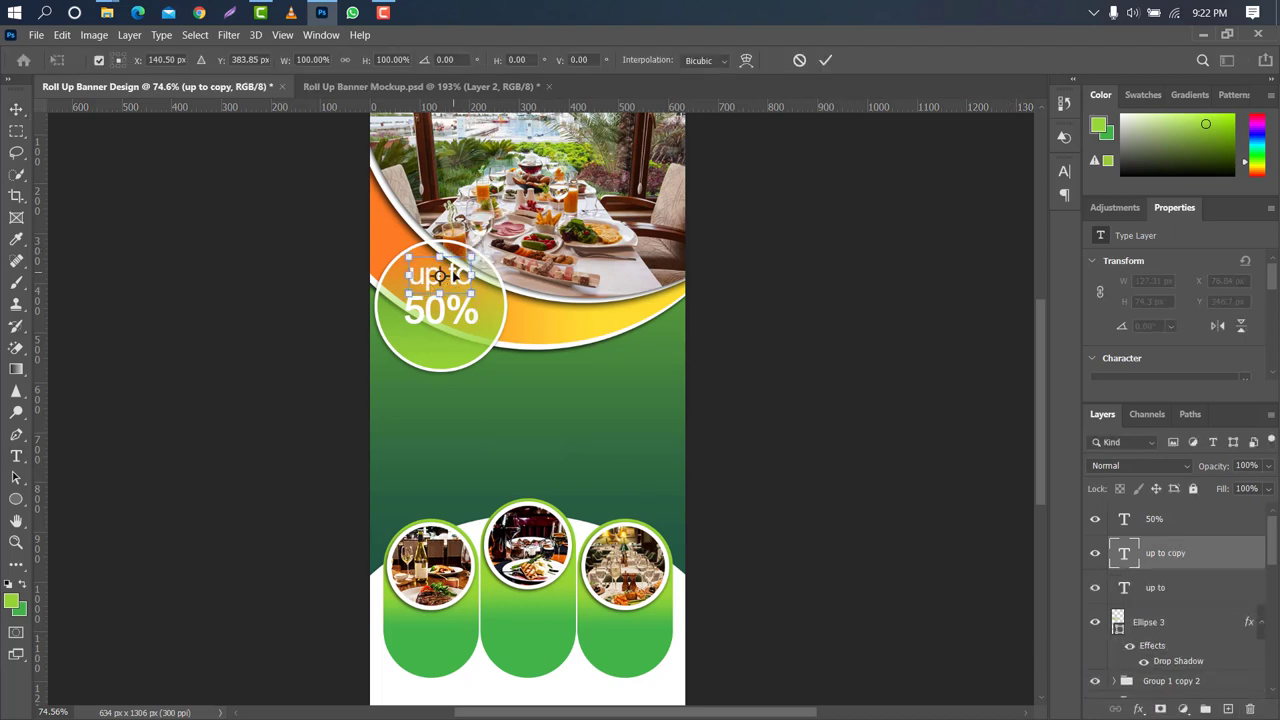
{"action": "left_click_drag", "start_coordinate": [456, 274], "coordinate": [456, 342]}
{"action": "left_click", "coordinate": [825, 60]}
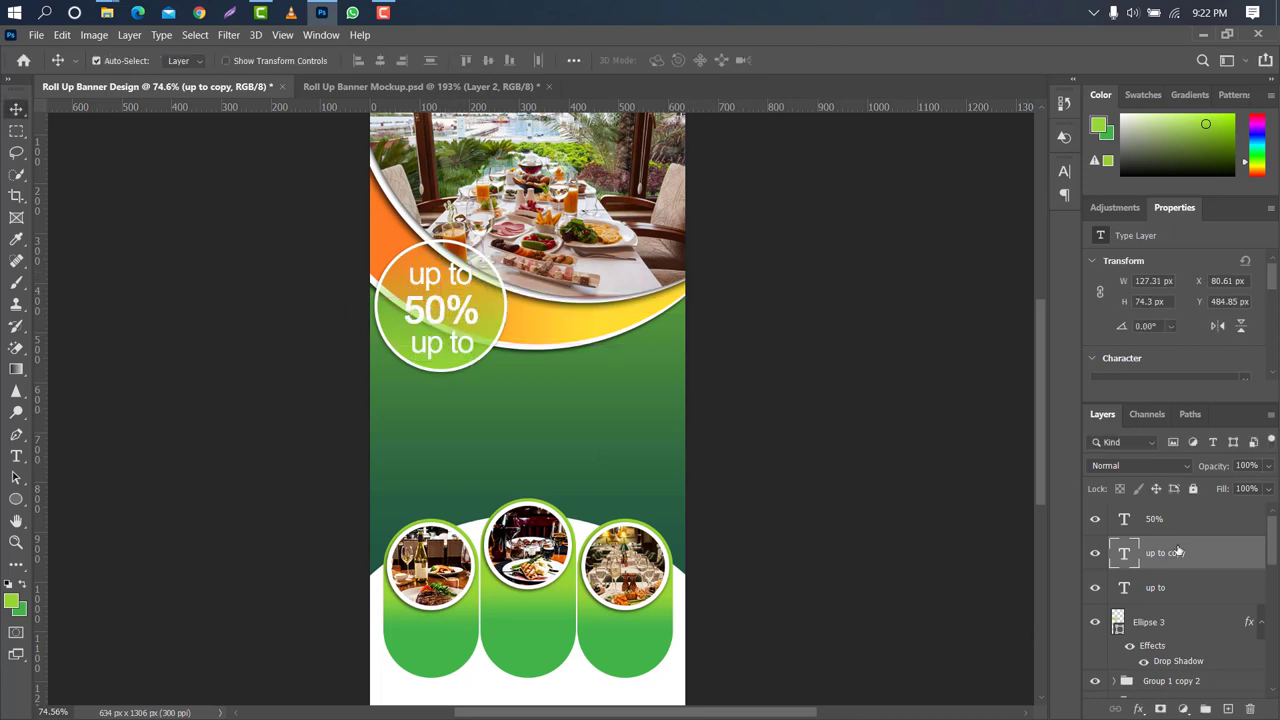
- Retype that copy as 'off', widen its tracking and centre it under 50%
{"action": "double_click", "coordinate": [1123, 555]}
{"action": "type", "text": "o"}
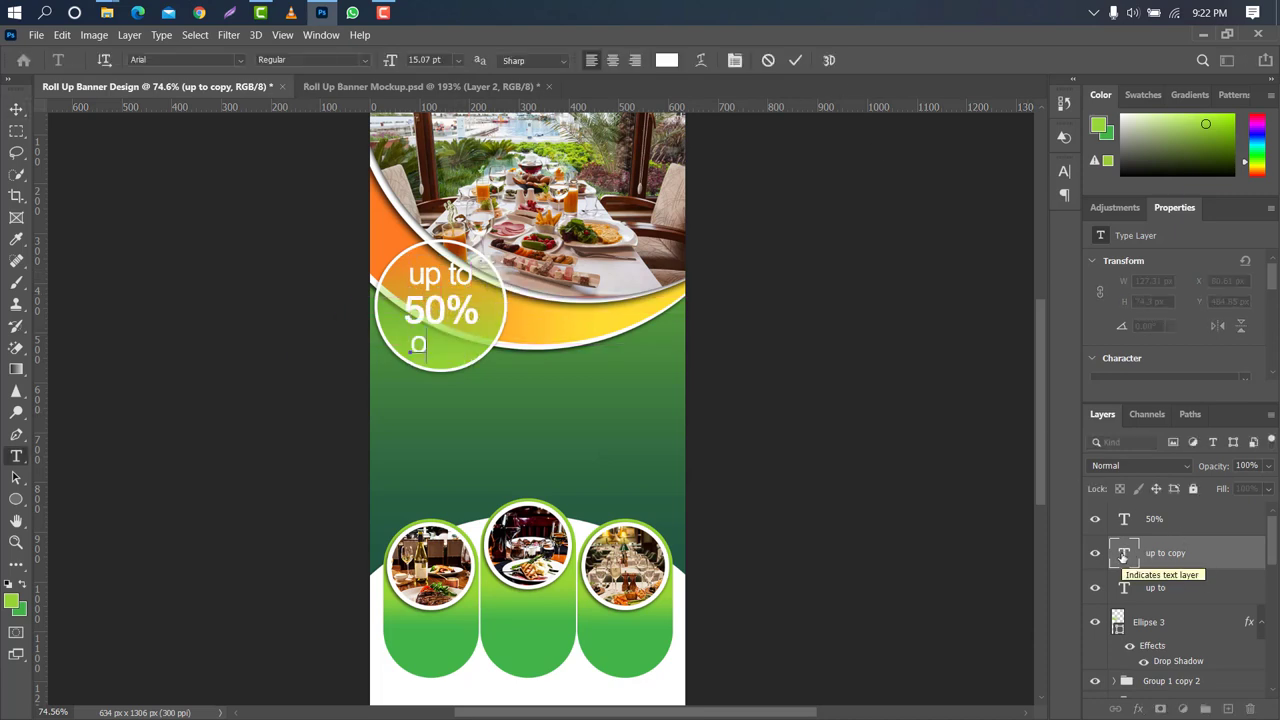
{"action": "type", "text": "ff"}
{"action": "left_click", "coordinate": [795, 60]}
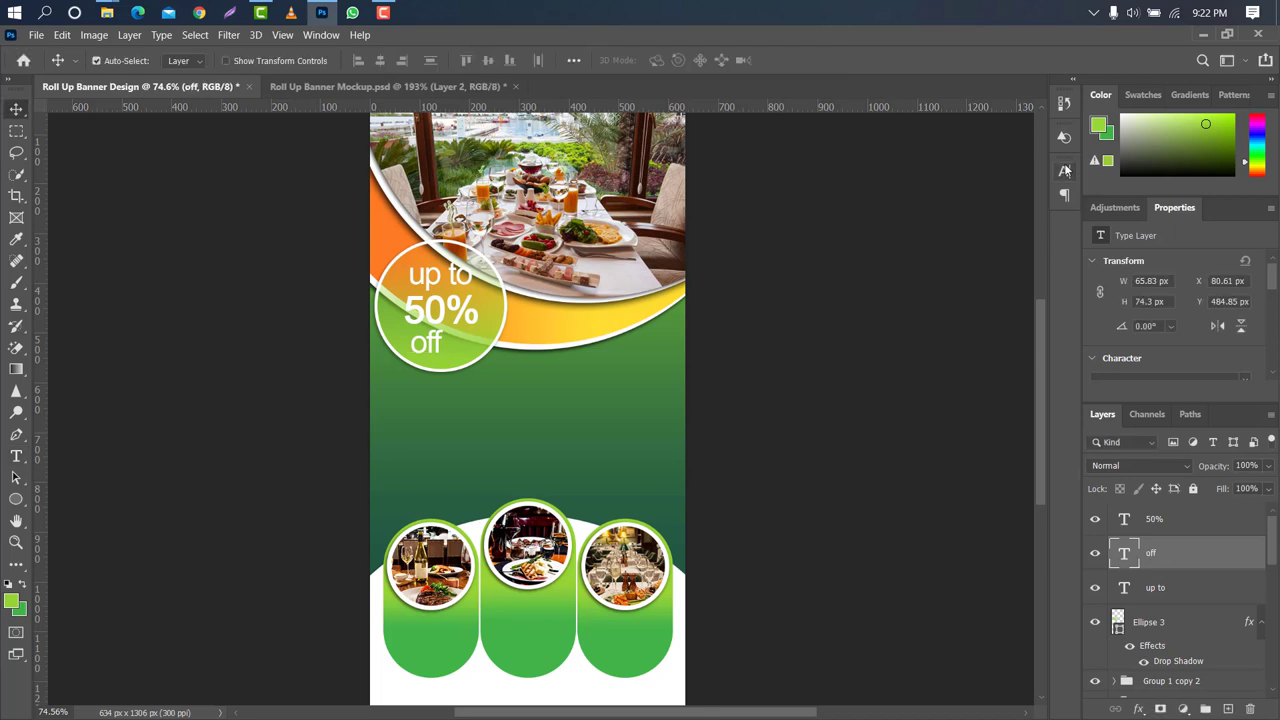
{"action": "left_click", "coordinate": [1064, 171]}
{"action": "left_click_drag", "start_coordinate": [972, 233], "coordinate": [992, 233]}
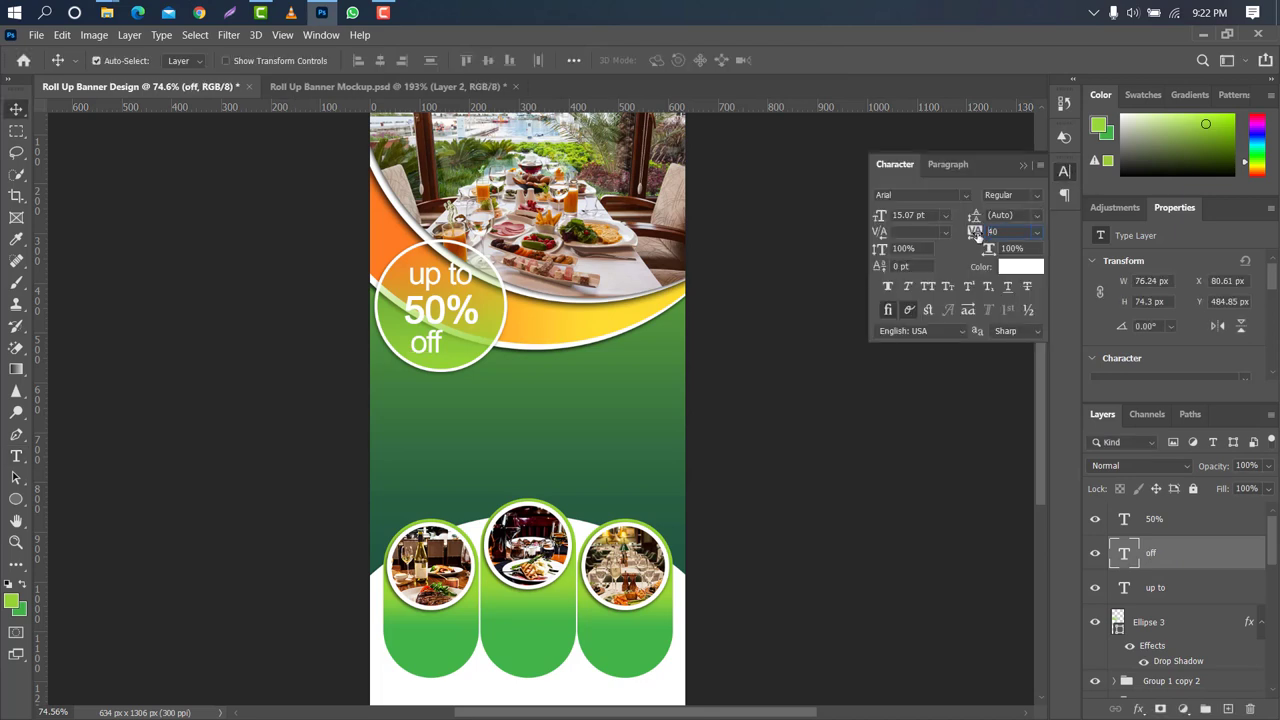
{"action": "left_click", "coordinate": [1021, 163]}
{"action": "left_click_drag", "start_coordinate": [441, 356], "coordinate": [453, 356]}
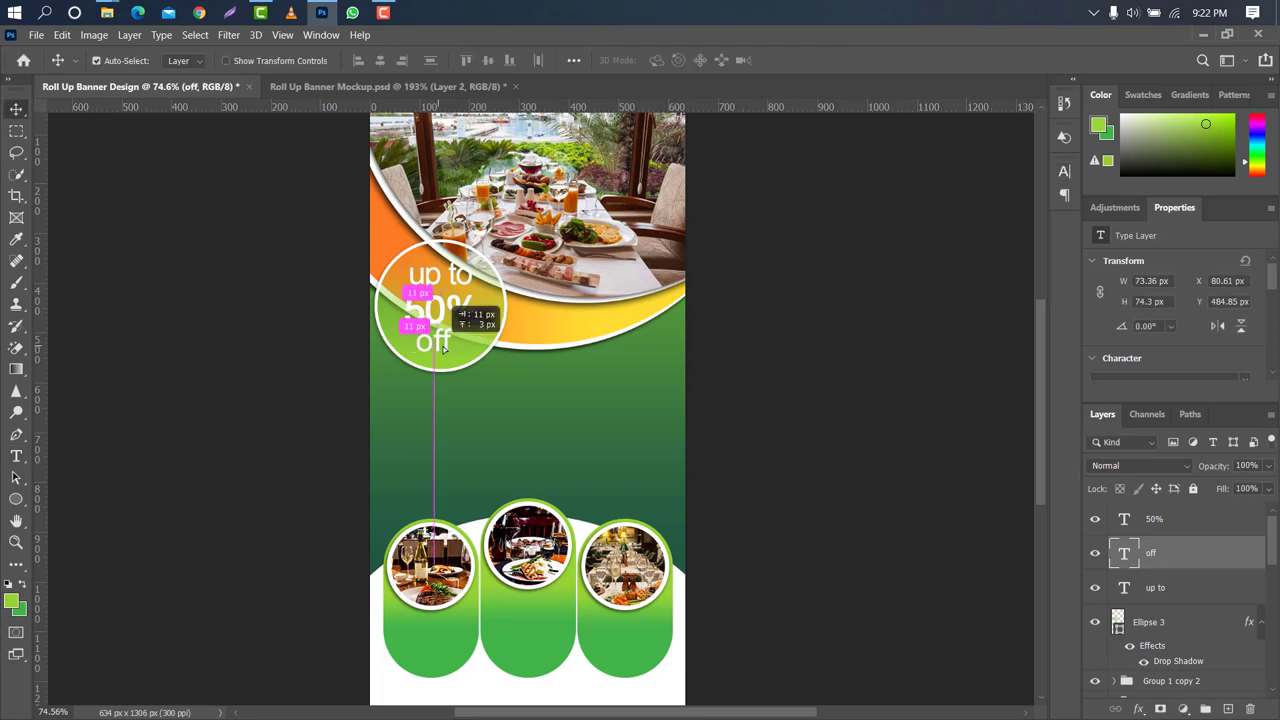
- Enlarge the three badge lines together and group them as Group 2
{"action": "left_click", "coordinate": [1185, 528], "text": "ctrl"}
{"action": "left_click", "coordinate": [1186, 590], "text": "ctrl"}
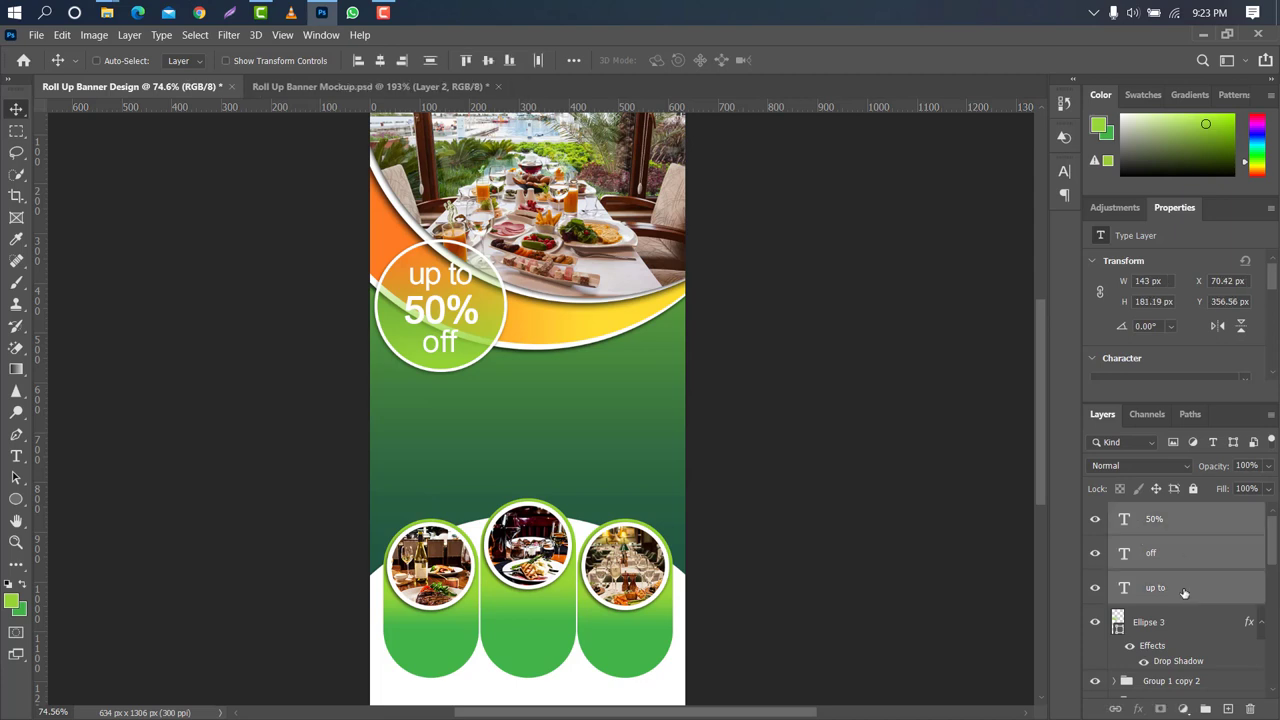
{"action": "key", "text": "ctrl+t"}
{"action": "mouse_move", "coordinate": [473, 305]}
{"action": "left_mouse_down"}
{"action": "mouse_move", "coordinate": [462, 282]}
{"action": "mouse_move", "coordinate": [476, 270]}
{"action": "left_mouse_up"}
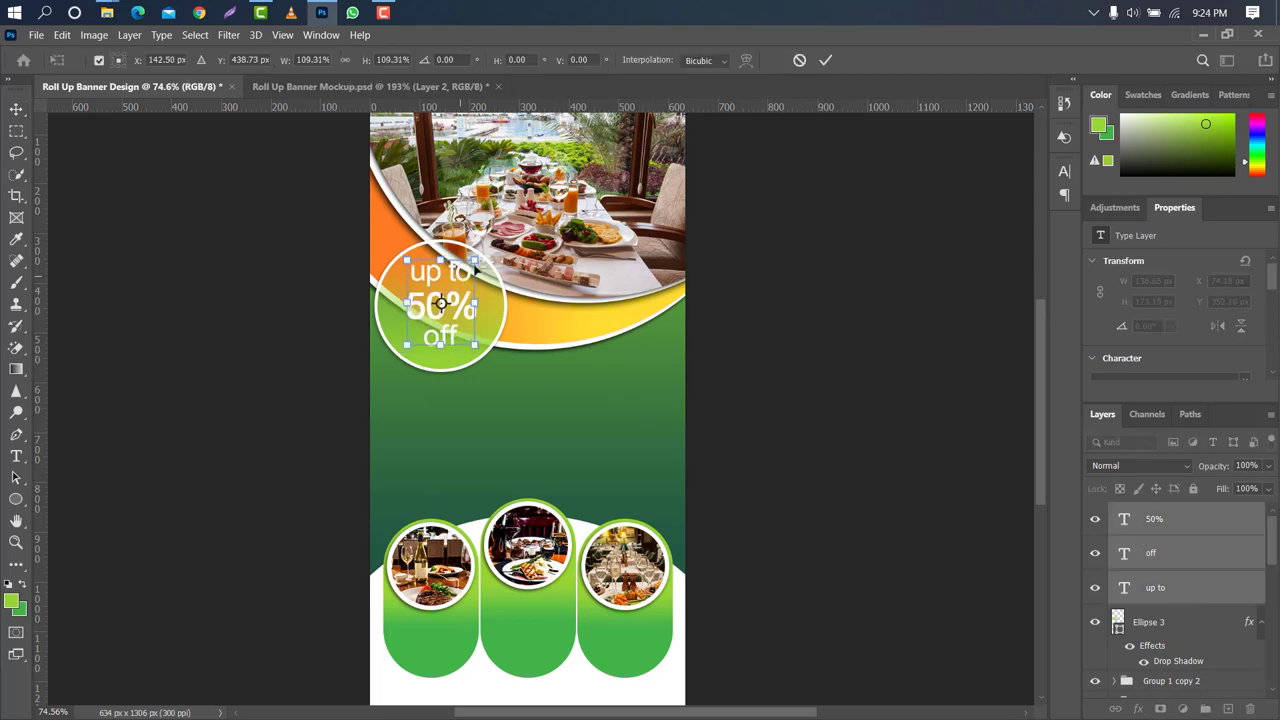
{"action": "left_click", "coordinate": [823, 61]}
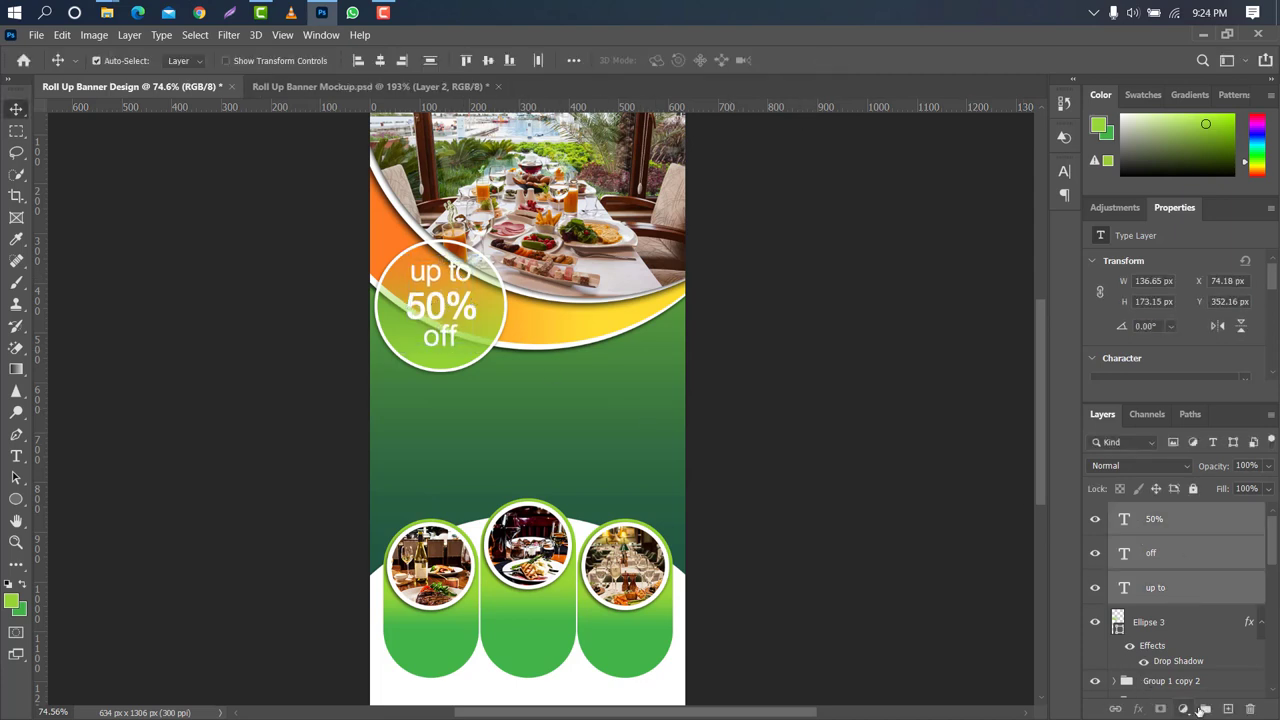
{"action": "left_click", "coordinate": [1205, 708]}
- Type 'Special' below the circle and set it in the Darkline script font
{"action": "left_click", "coordinate": [17, 456]}
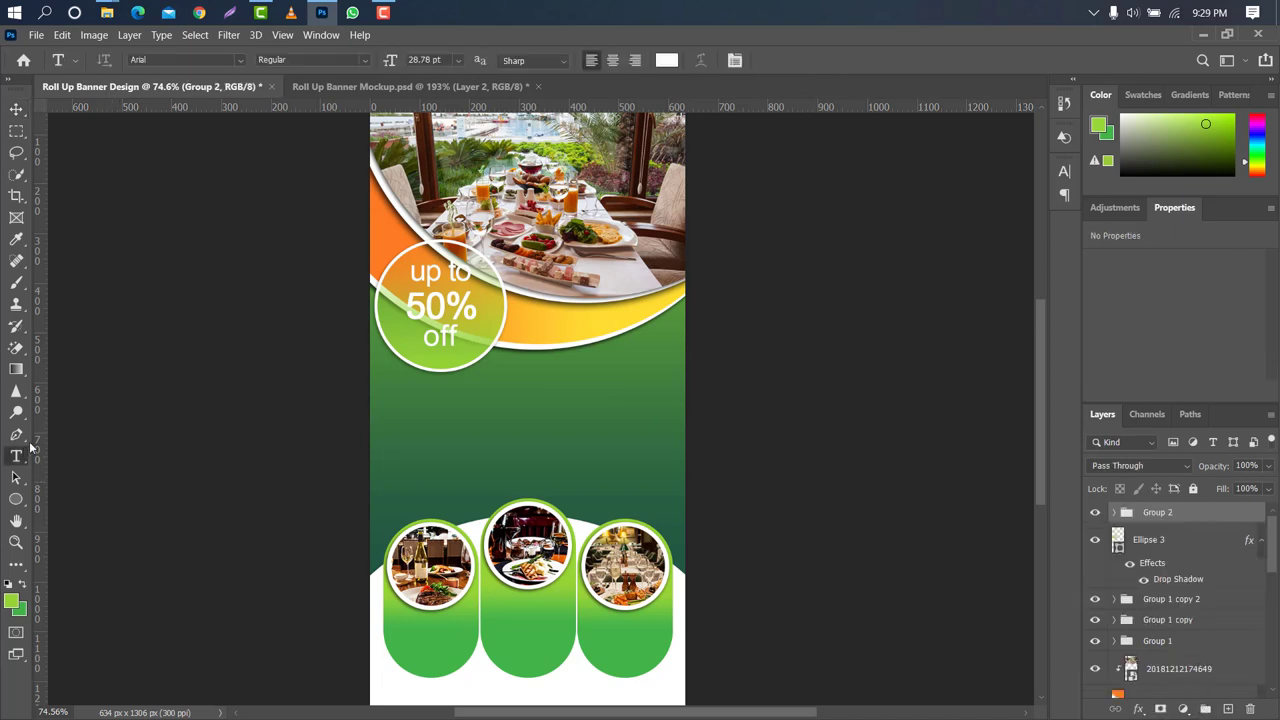
{"action": "left_click", "coordinate": [492, 448]}
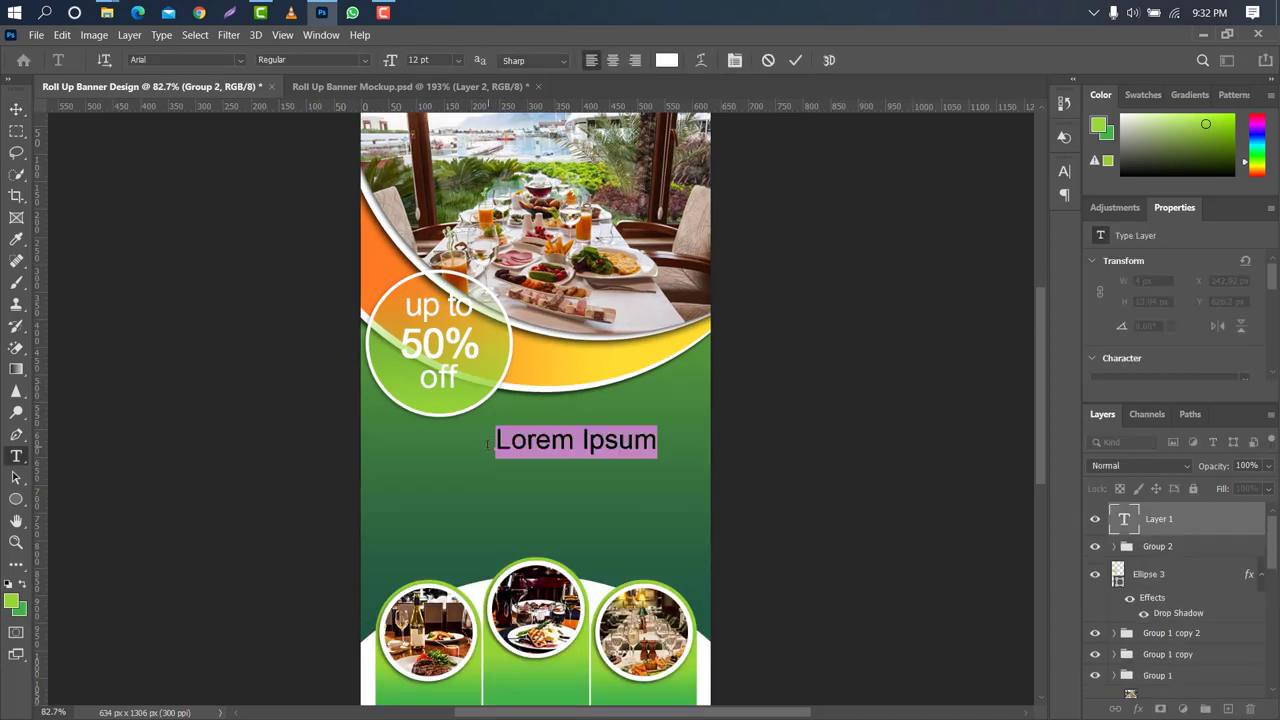
{"action": "key", "text": "BackSpace"}
{"action": "type", "text": "Spec"}
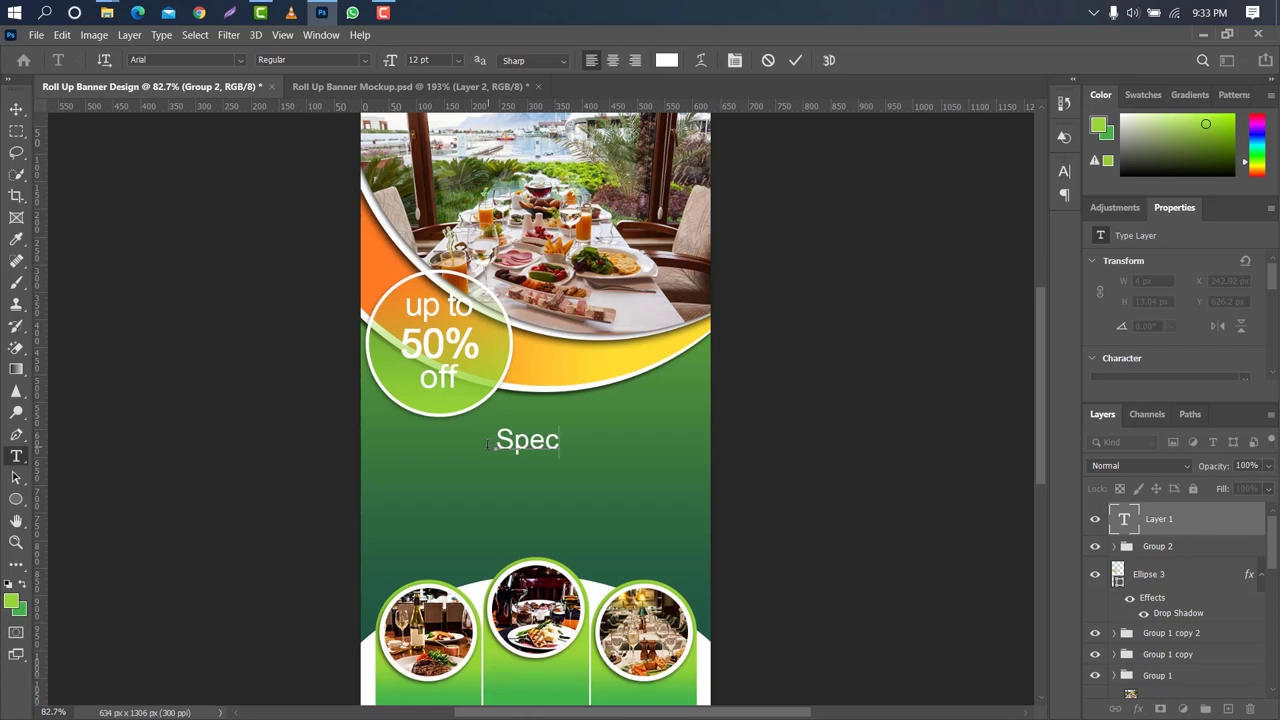
{"action": "type", "text": "ial”"}
{"action": "left_click", "coordinate": [795, 60]}
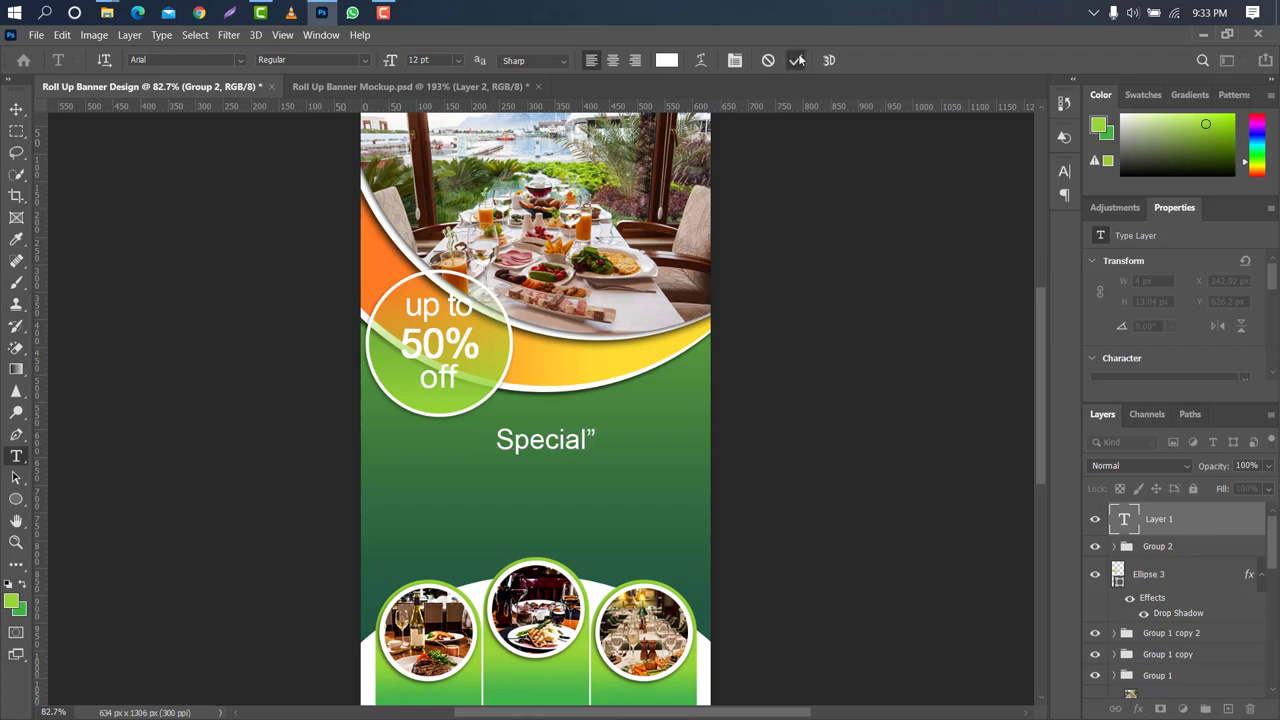
{"action": "left_click", "coordinate": [1063, 174]}
{"action": "left_click", "coordinate": [967, 196]}
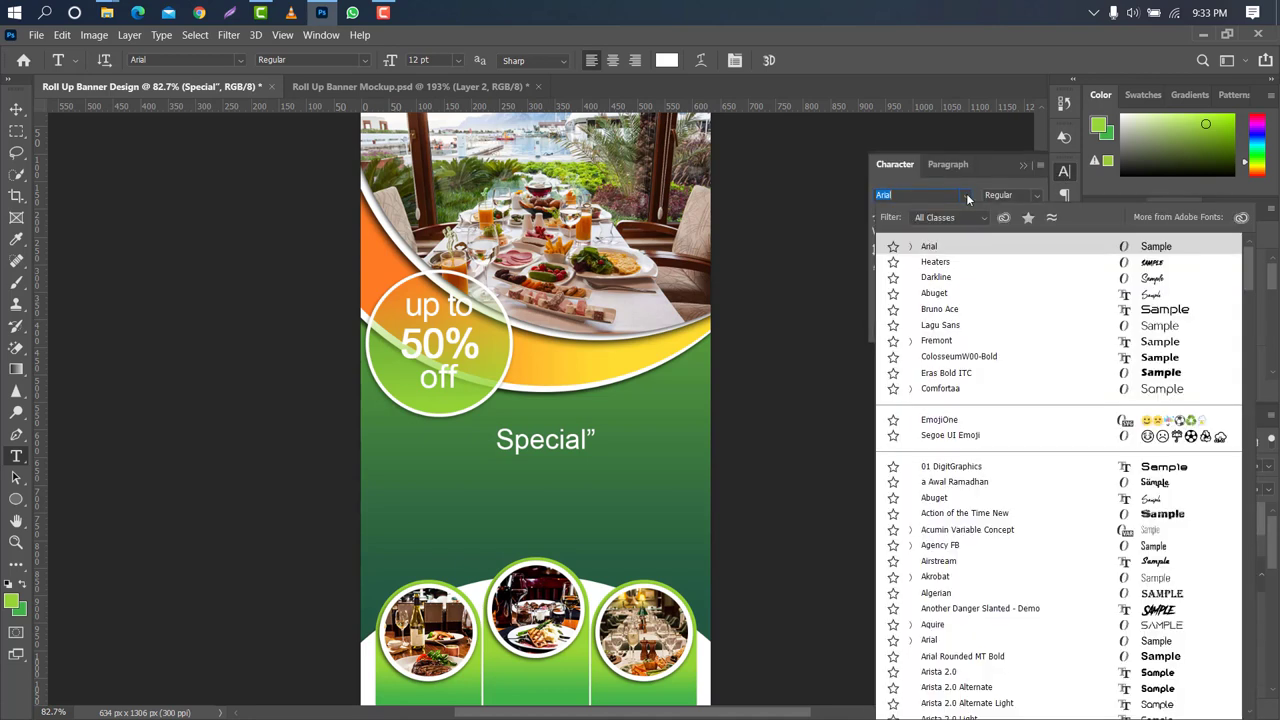
{"action": "left_click", "coordinate": [953, 282]}
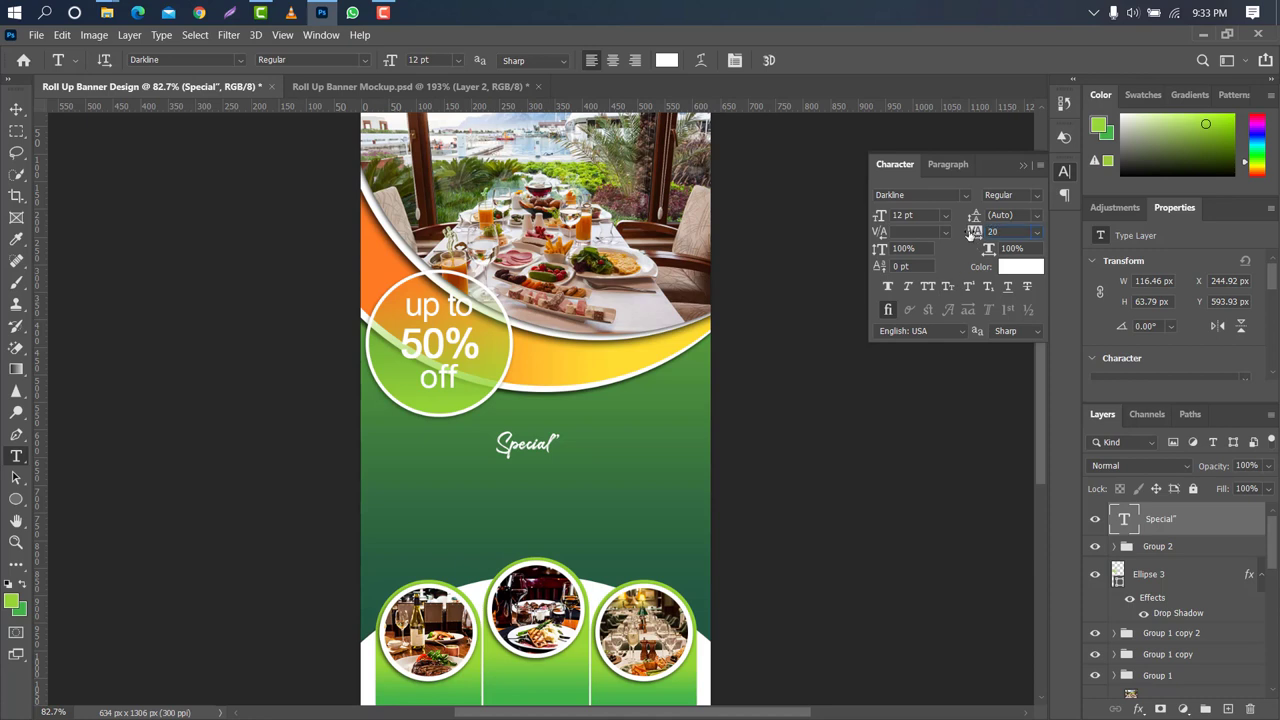
{"action": "left_click", "coordinate": [1022, 164]}
{"action": "scroll", "coordinate": [522, 455], "scroll_direction": "up", "scroll_amount": 3}
- Enlarge 'Special' and delete the stray closing quote after it
{"action": "scroll", "coordinate": [522, 455], "scroll_direction": "up", "scroll_amount": 2}
{"action": "key", "text": "ctrl+t"}
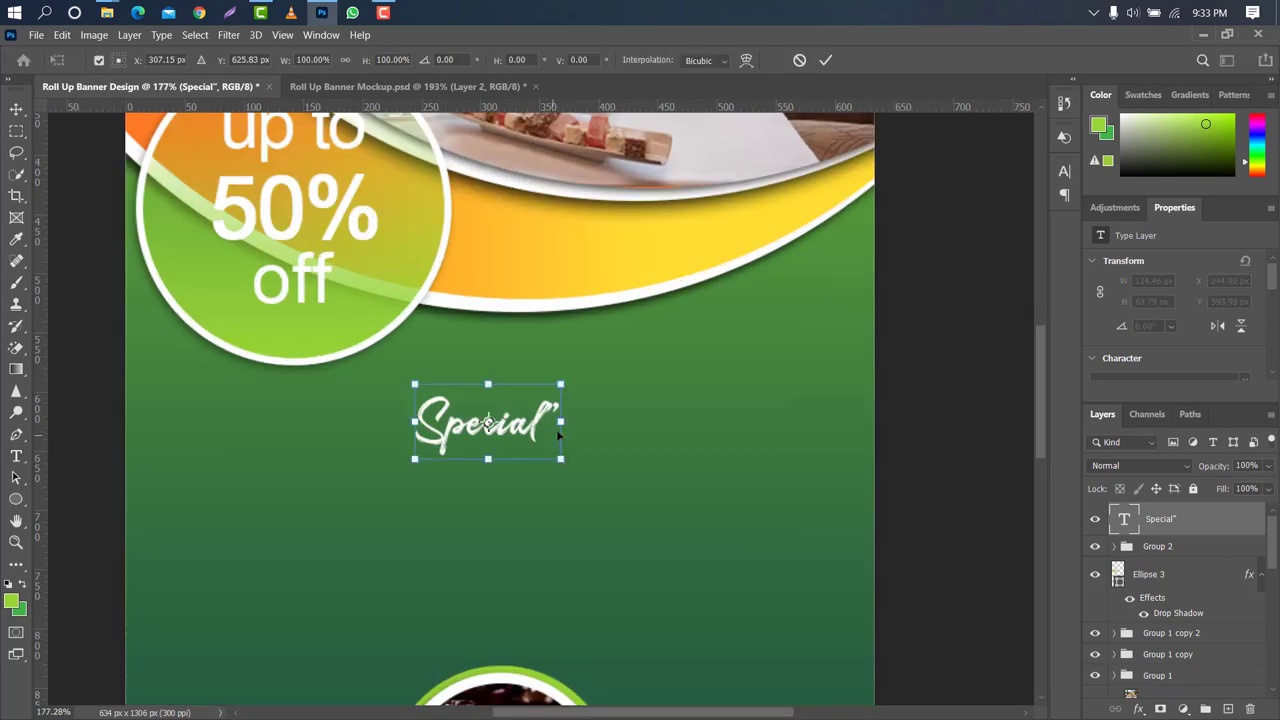
{"action": "mouse_move", "coordinate": [563, 421]}
{"action": "left_mouse_down"}
{"action": "mouse_move", "coordinate": [783, 414]}
{"action": "mouse_move", "coordinate": [688, 420]}
{"action": "left_mouse_up"}
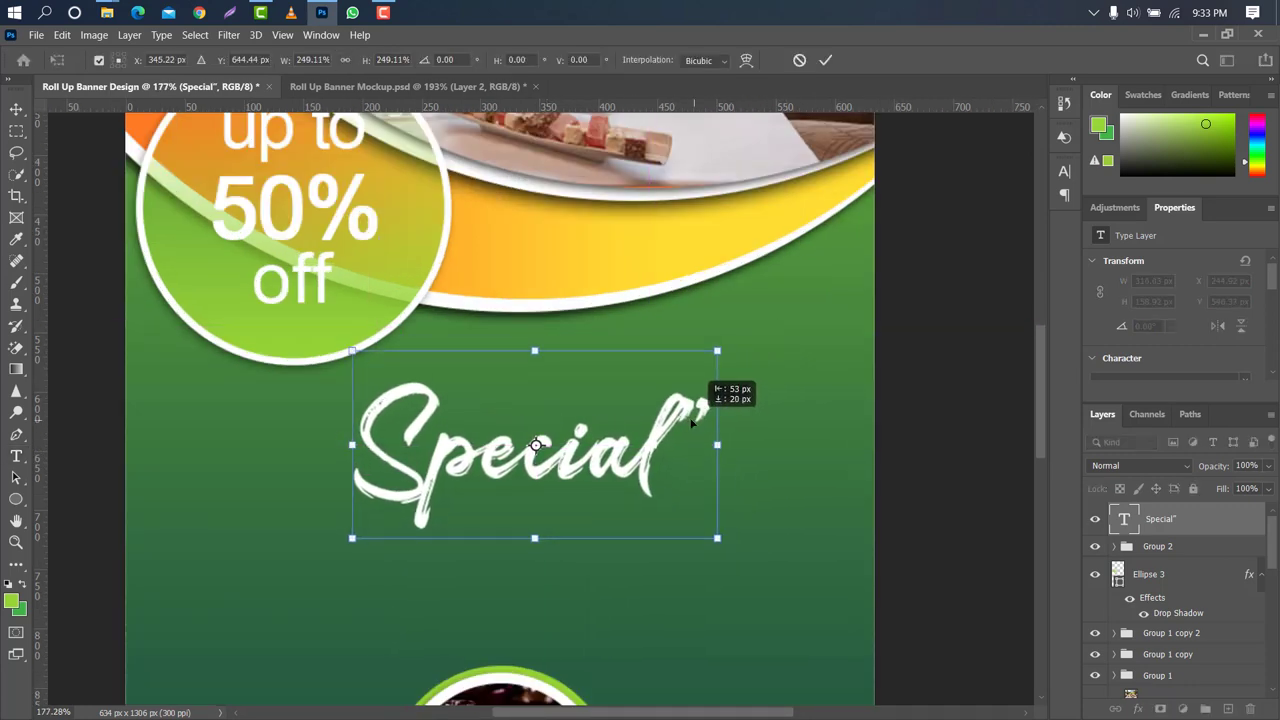
{"action": "left_click", "coordinate": [826, 61]}
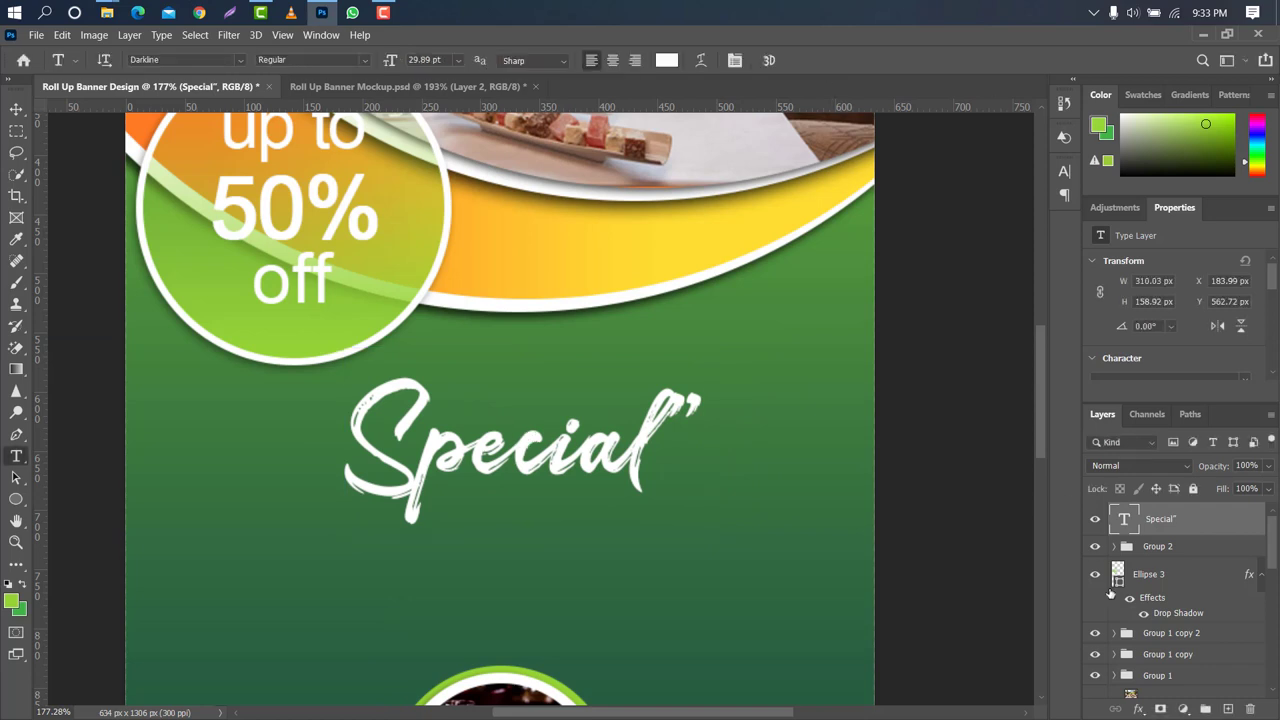
{"action": "double_click", "coordinate": [739, 437]}
{"action": "left_click", "coordinate": [705, 430]}
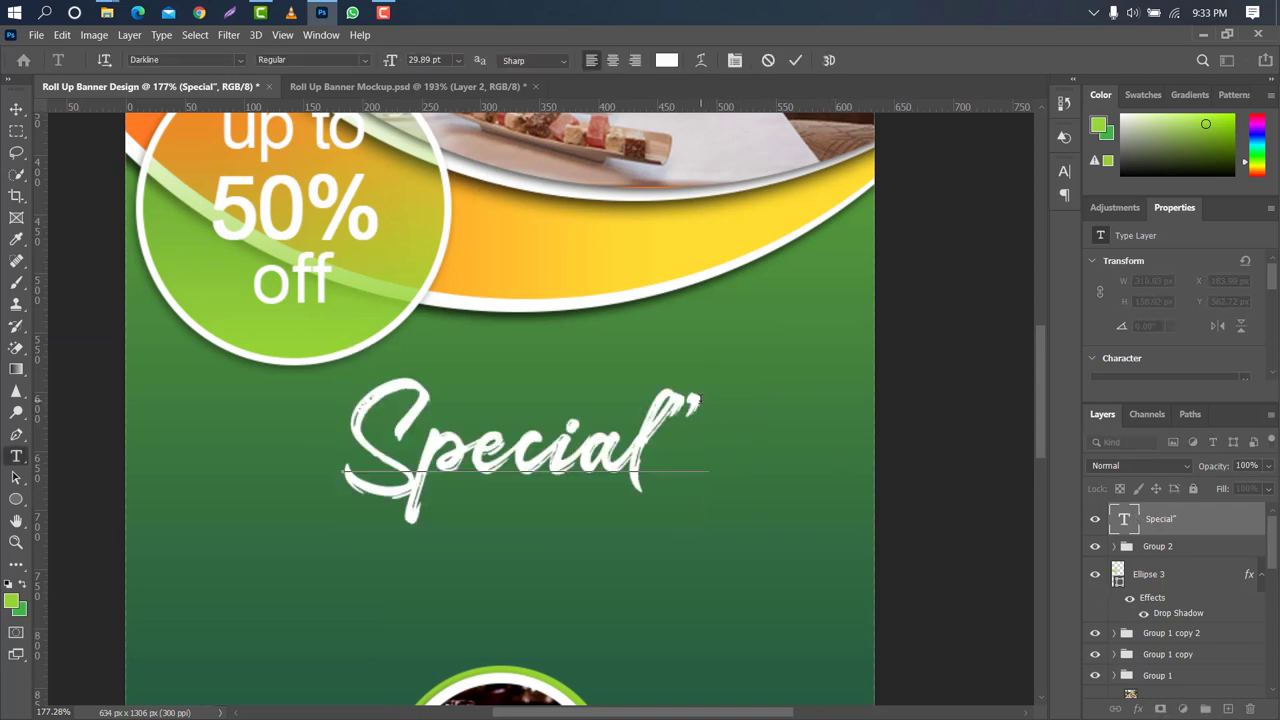
{"action": "left_click_drag", "start_coordinate": [705, 430], "coordinate": [663, 440]}
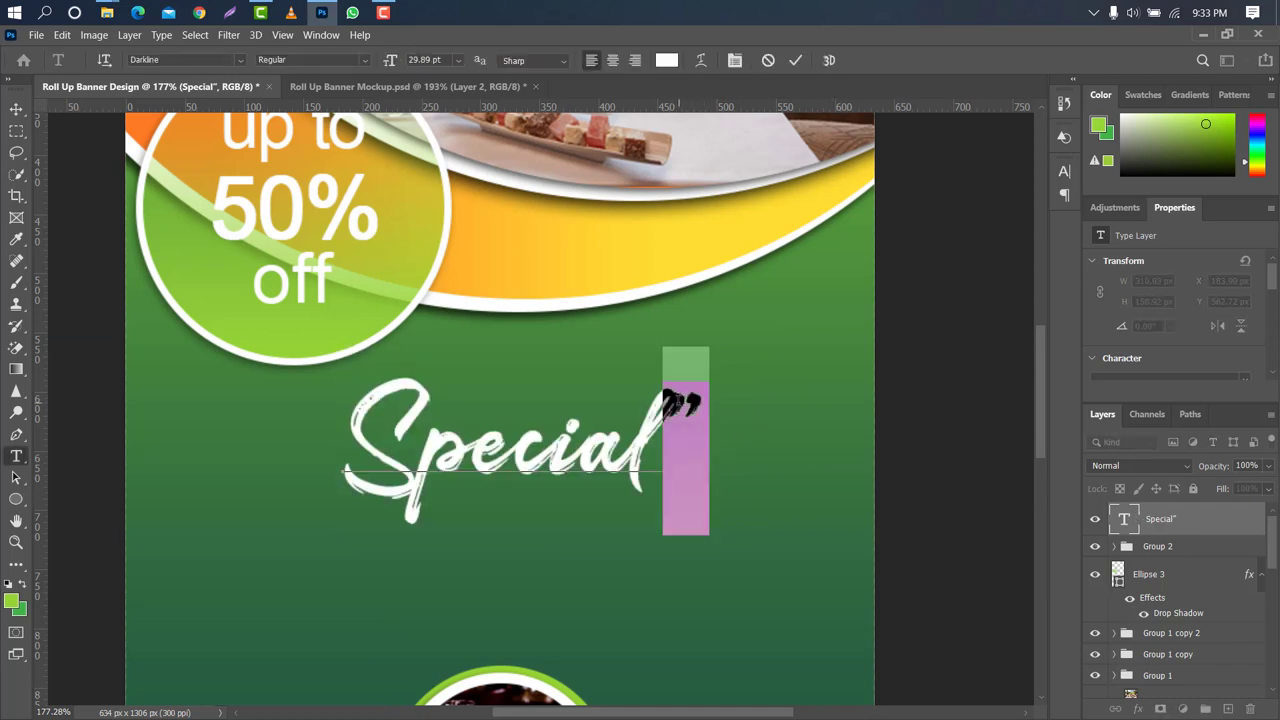
{"action": "key", "text": "BackSpace"}
{"action": "left_click", "coordinate": [795, 60]}
- Duplicate 'Special' below and to the right, retyping the copy as 'Menu'
{"action": "mouse_move", "coordinate": [1214, 520]}
{"action": "left_mouse_down"}
{"action": "mouse_move", "coordinate": [1239, 621]}
{"action": "mouse_move", "coordinate": [1205, 708]}
{"action": "left_mouse_up"}
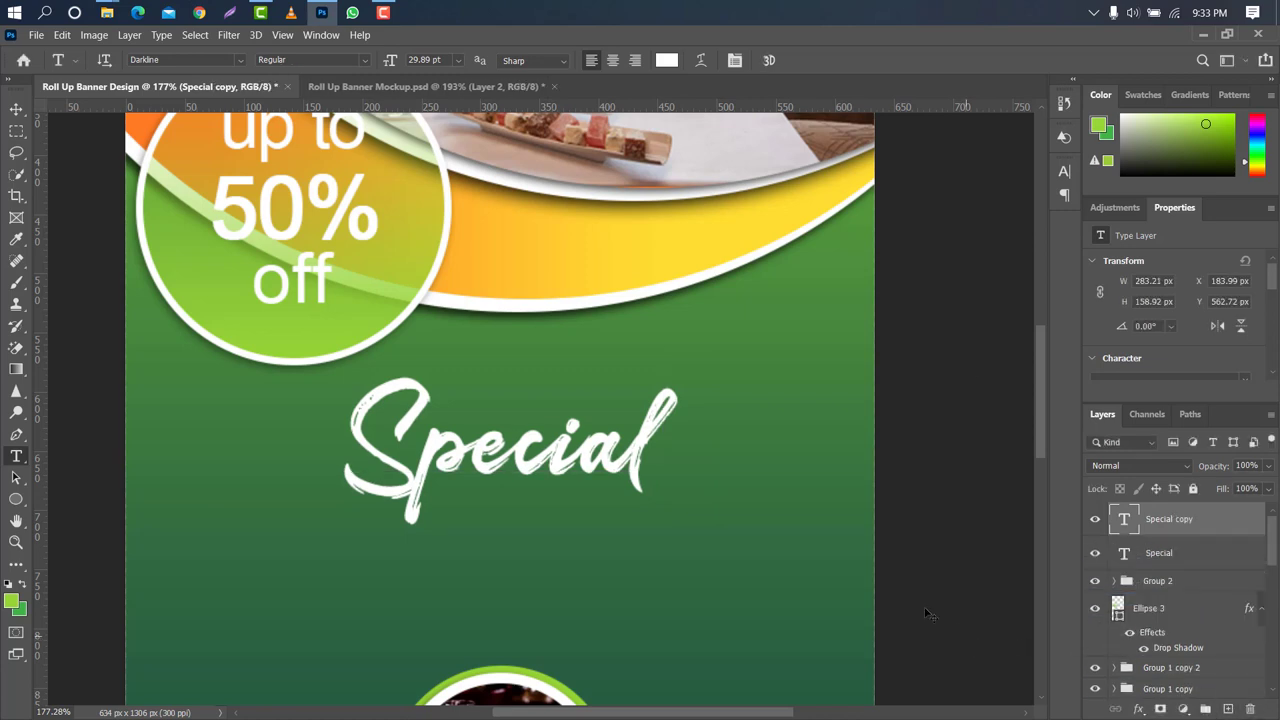
{"action": "key", "text": "ctrl+t"}
{"action": "left_click_drag", "start_coordinate": [640, 402], "coordinate": [730, 500]}
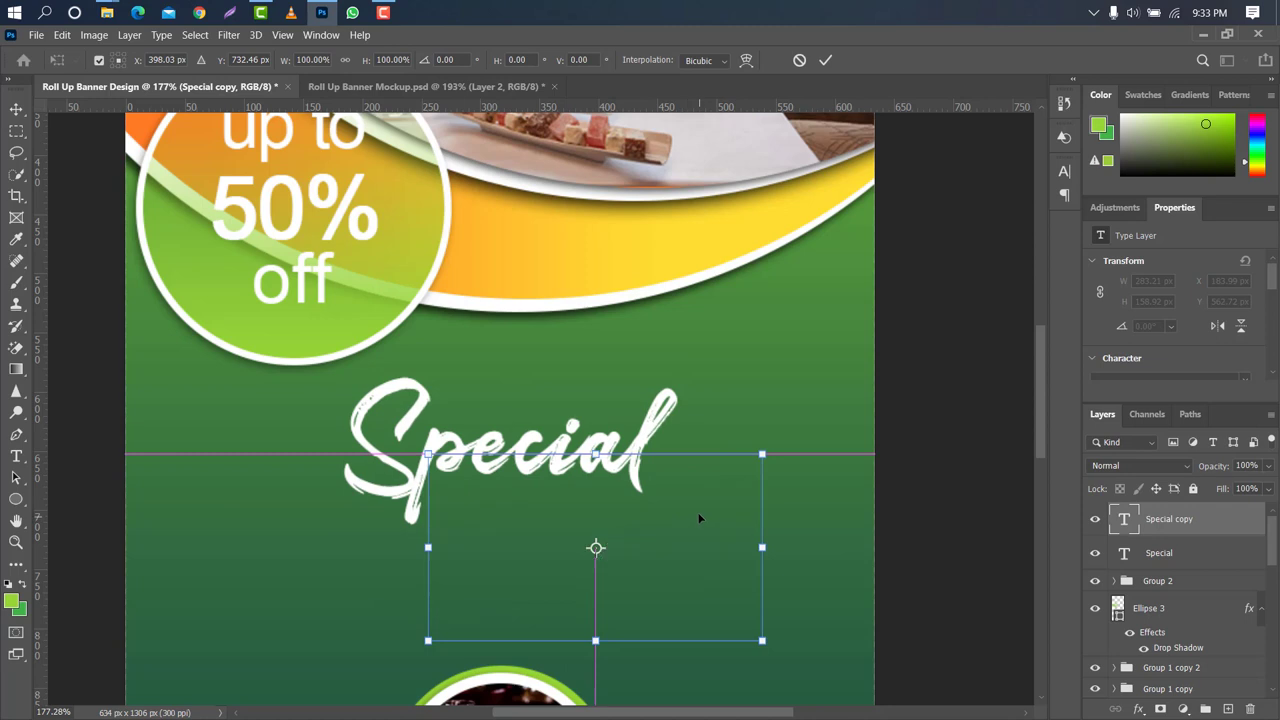
{"action": "left_click", "coordinate": [825, 60]}
{"action": "double_click", "coordinate": [1124, 519]}
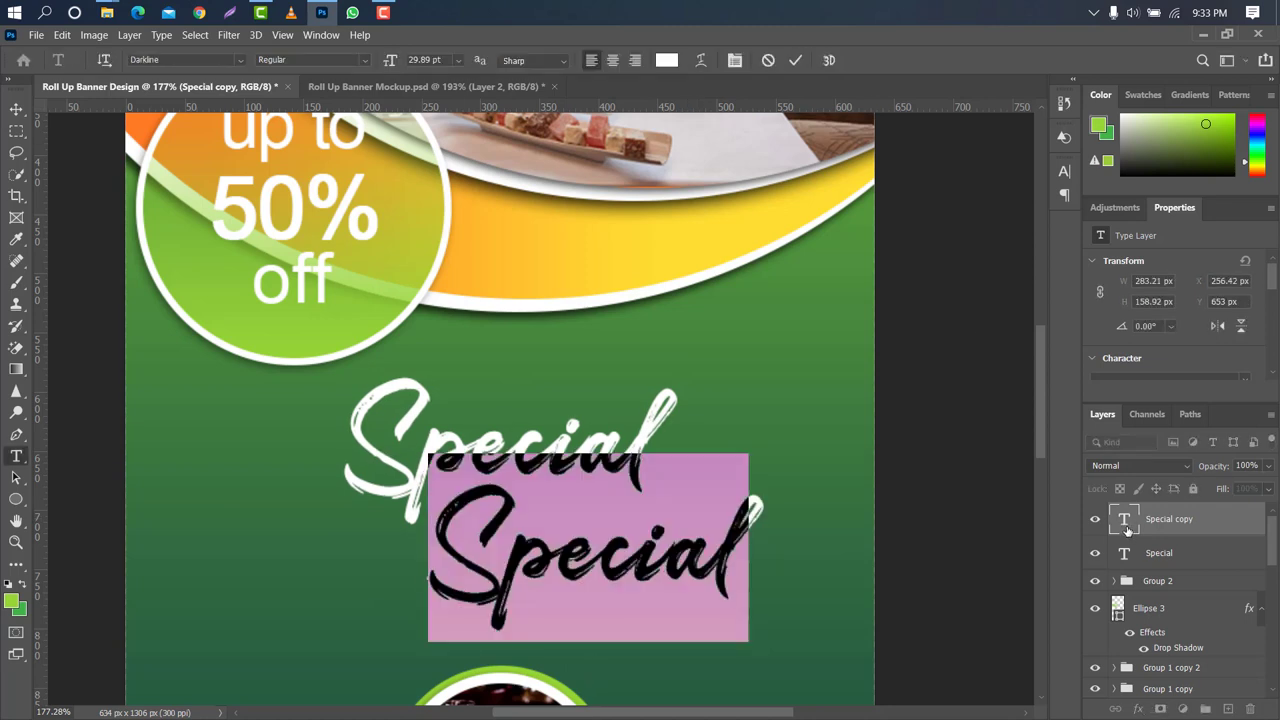
{"action": "key", "text": "BackSpace"}
{"action": "type", "text": "Menu"}
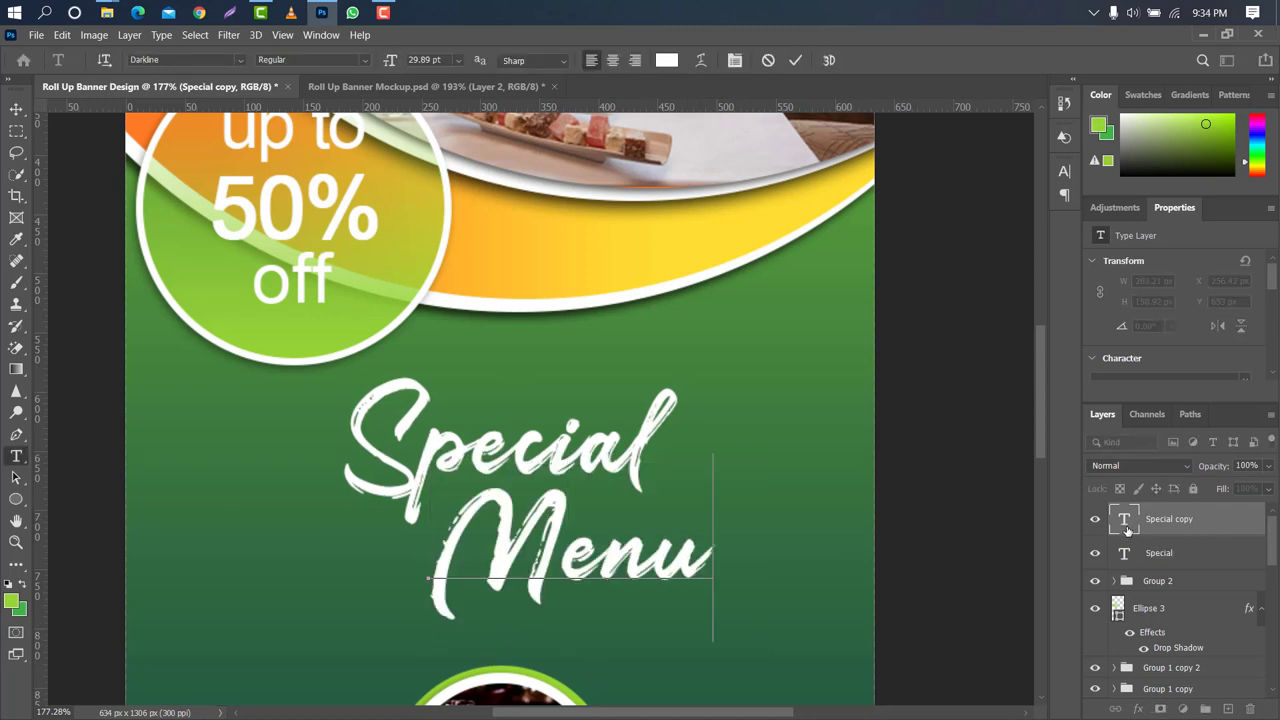
{"action": "left_click", "coordinate": [795, 60]}
- Nudge 'Menu' into place and rotate the Special Menu title about -15°
{"action": "left_click", "coordinate": [16, 108]}
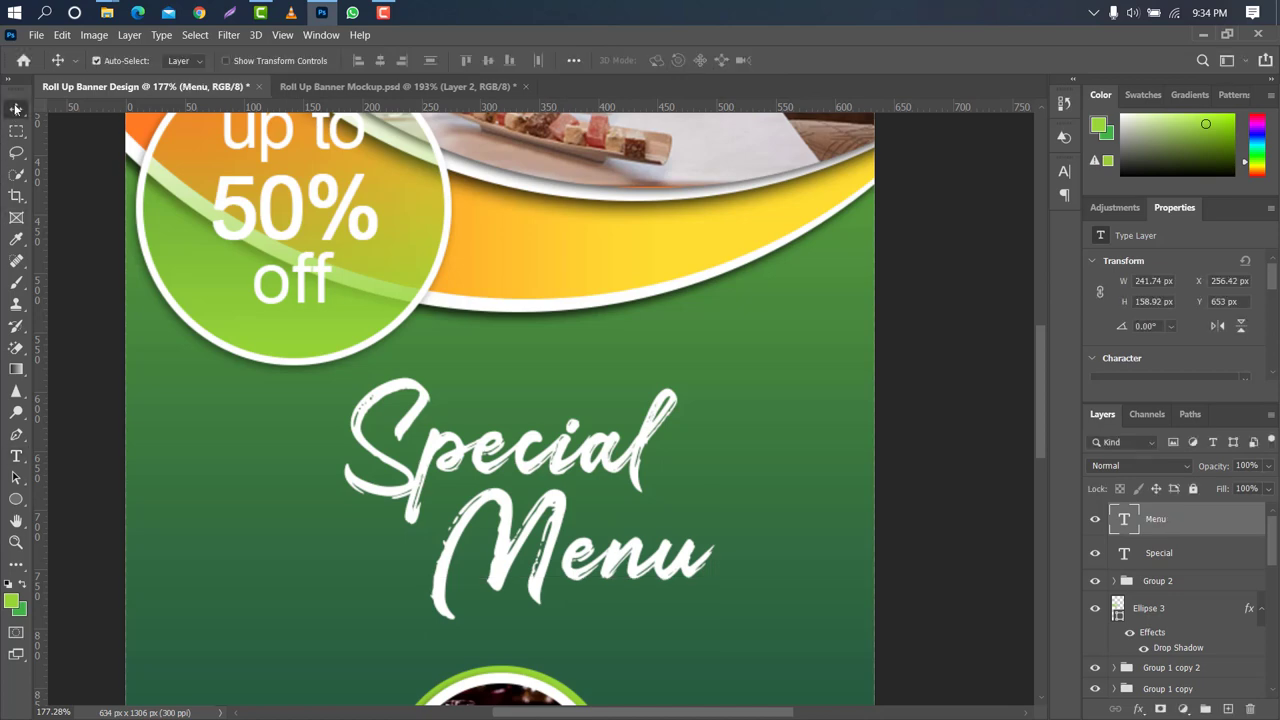
{"action": "left_click_drag", "start_coordinate": [543, 504], "coordinate": [525, 497]}
{"action": "scroll", "coordinate": [563, 258], "scroll_direction": "down", "scroll_amount": 3}
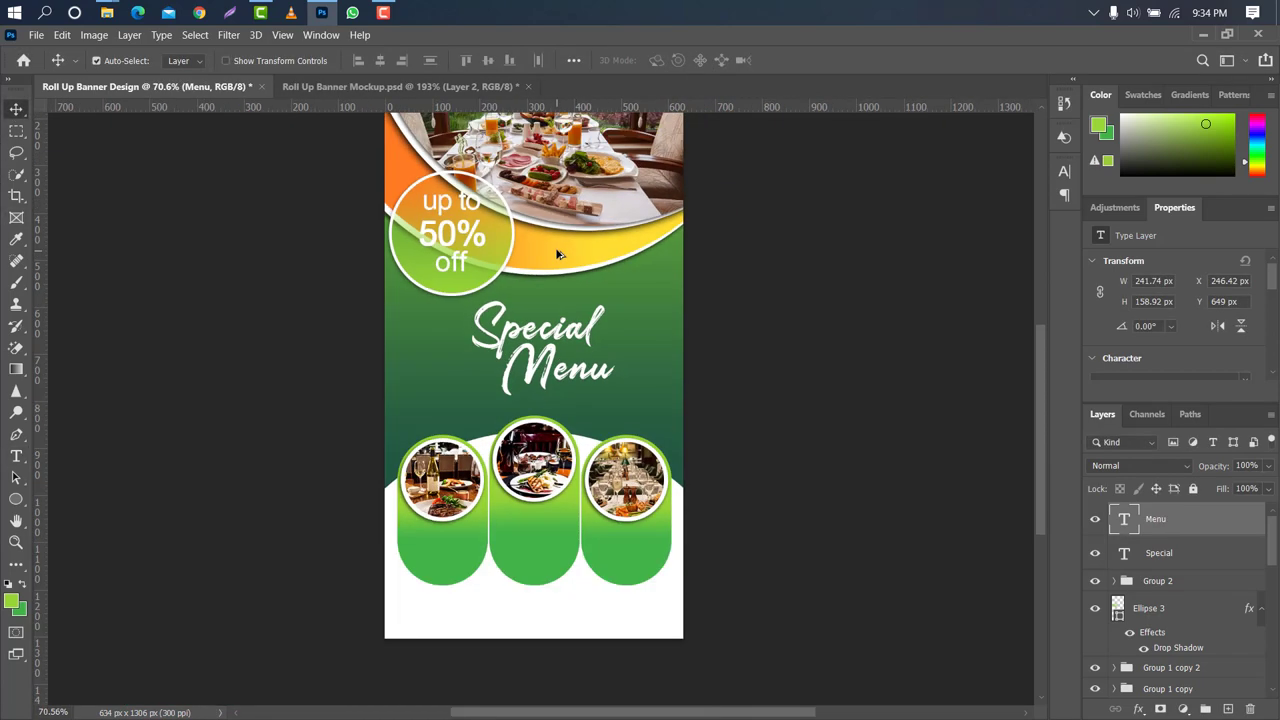
{"action": "left_click", "coordinate": [1196, 553], "text": "shift"}
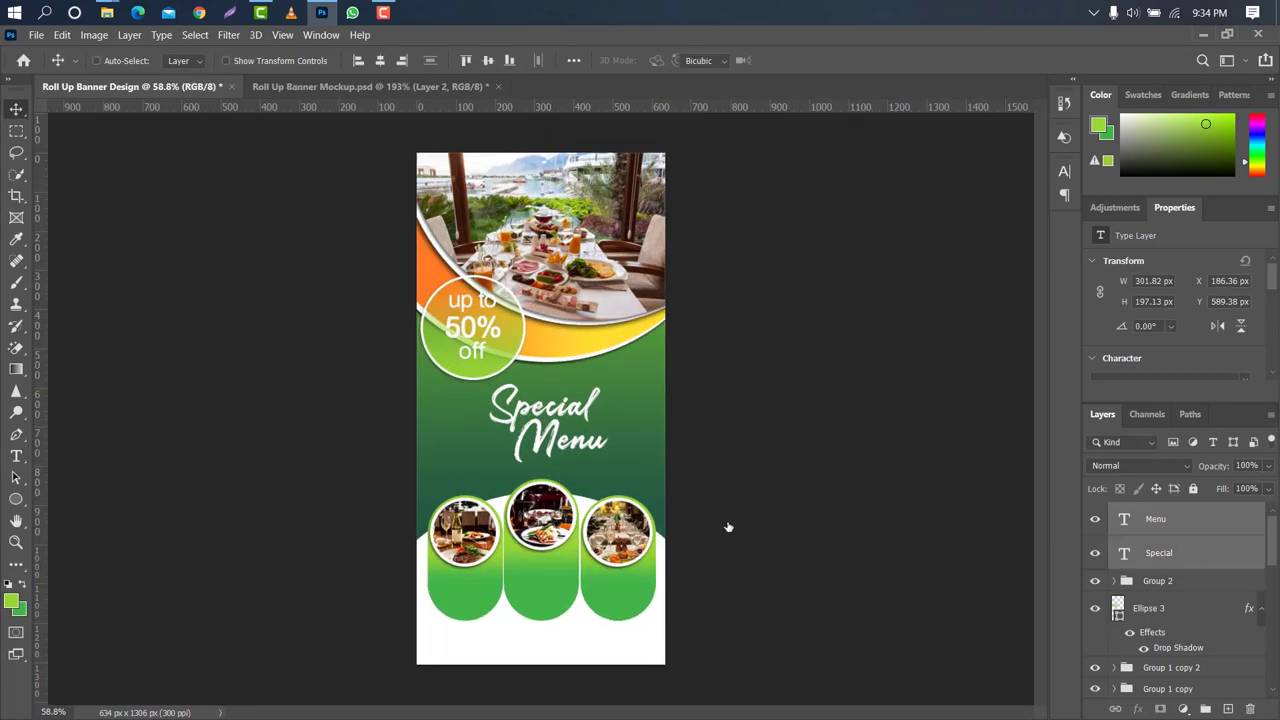
{"action": "key", "text": "ctrl+t"}
{"action": "mouse_move", "coordinate": [489, 422]}
{"action": "left_mouse_down"}
{"action": "mouse_move", "coordinate": [472, 422]}
{"action": "mouse_move", "coordinate": [489, 422]}
{"action": "left_mouse_up"}
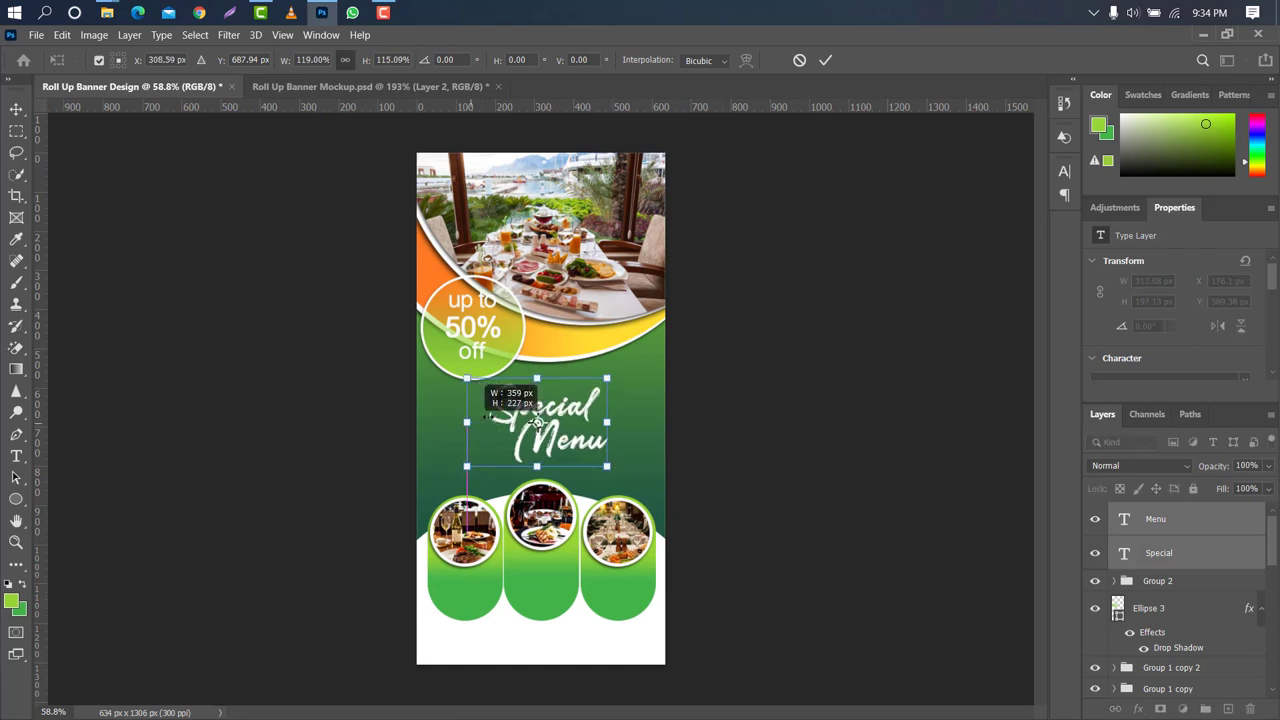
{"action": "mouse_move", "coordinate": [657, 337]}
{"action": "left_mouse_down"}
{"action": "mouse_move", "coordinate": [614, 328]}
{"action": "mouse_move", "coordinate": [862, 90]}
{"action": "left_mouse_up"}
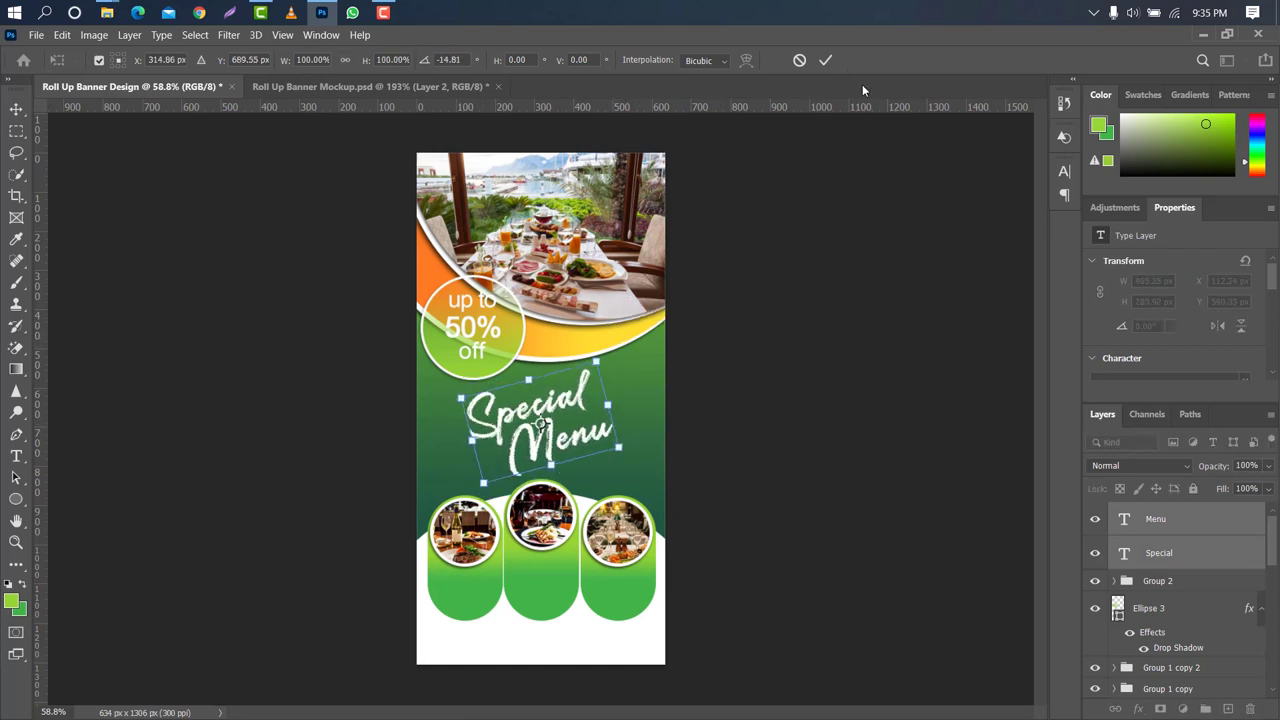
{"action": "left_click", "coordinate": [830, 61]}
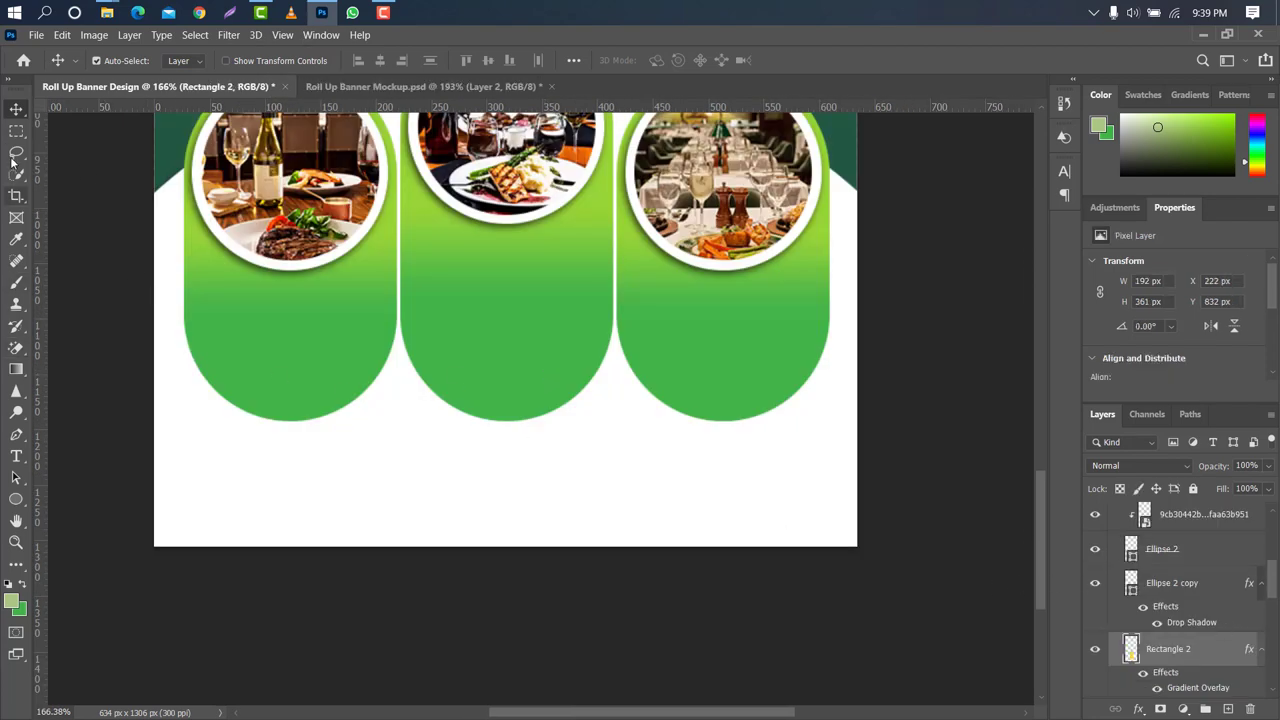
- Copy the middle pill's rounded bottom to Layer 1 at the top of the stack
{"action": "left_click", "coordinate": [14, 134]}
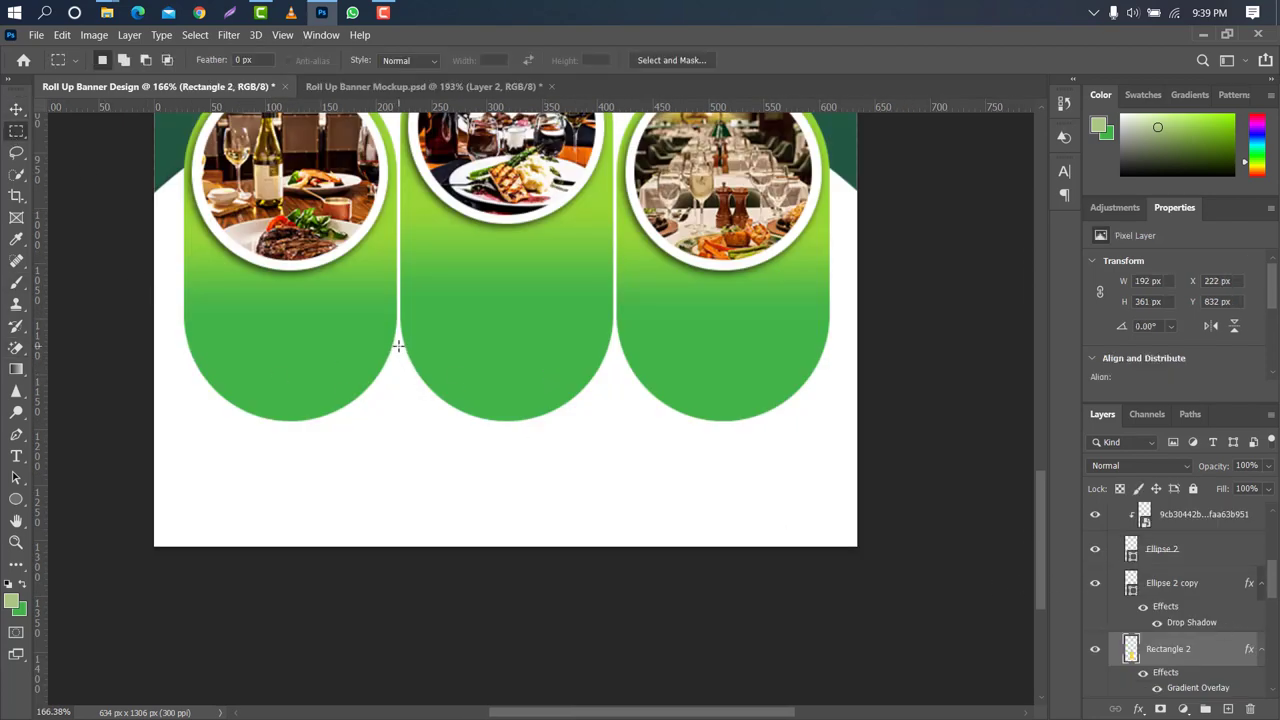
{"action": "left_click_drag", "start_coordinate": [398, 345], "coordinate": [613, 441]}
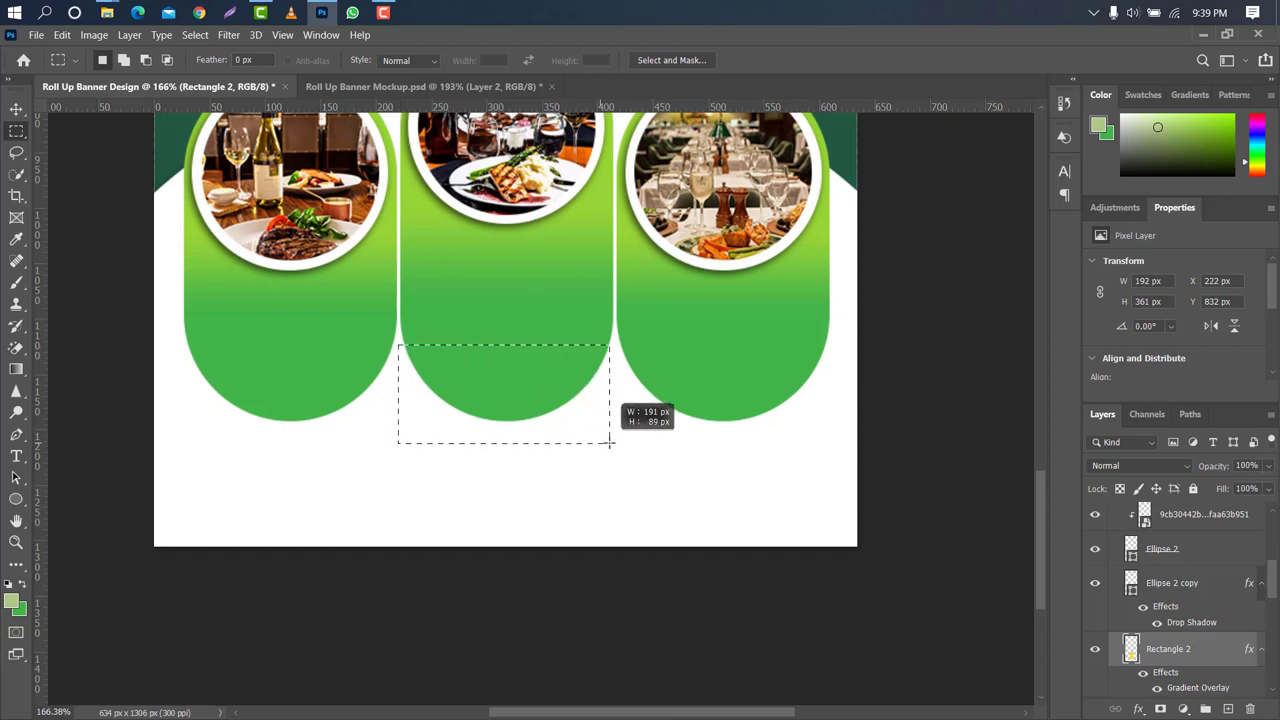
{"action": "right_click", "coordinate": [529, 382]}
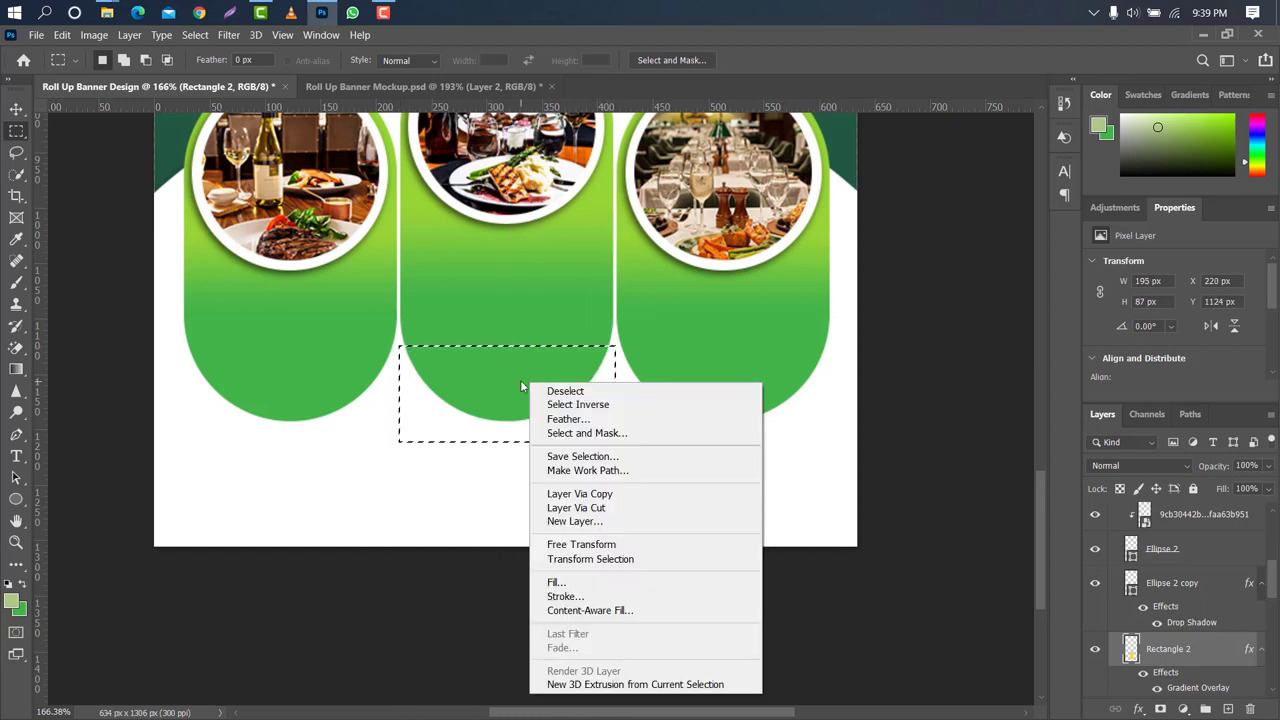
{"action": "left_click", "coordinate": [590, 494]}
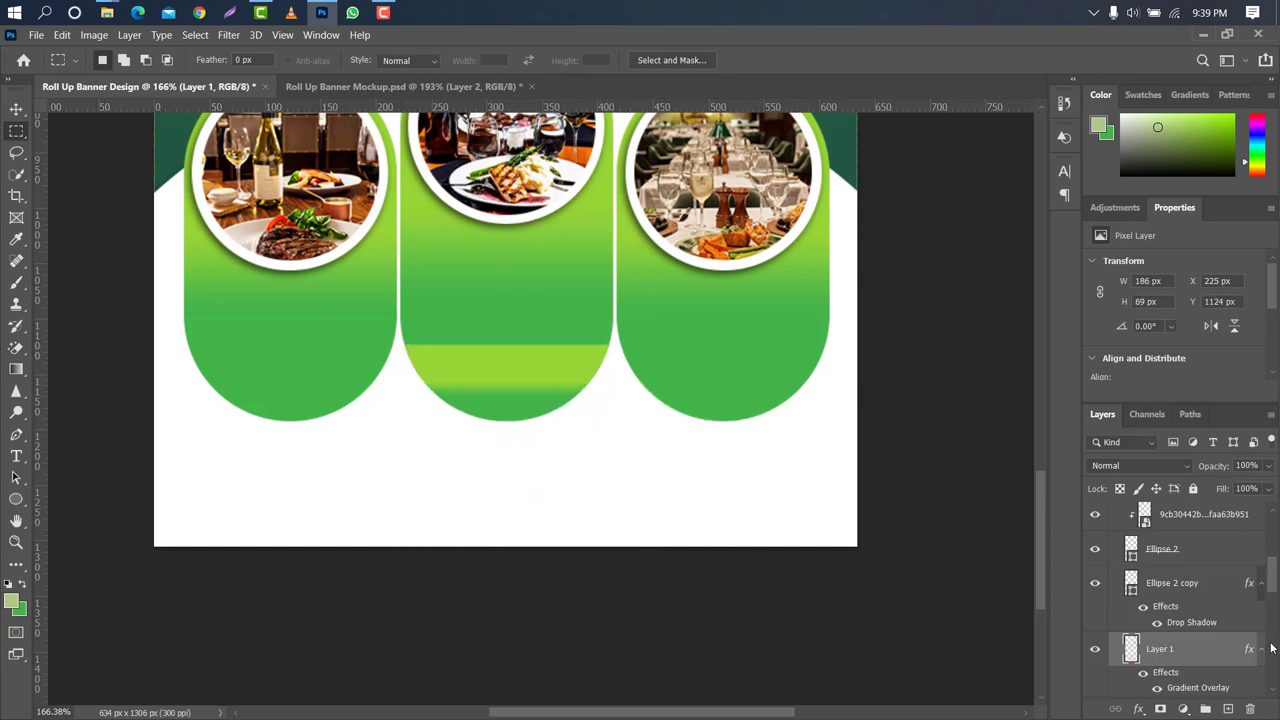
{"action": "mouse_move", "coordinate": [1229, 652]}
{"action": "left_mouse_down"}
{"action": "mouse_move", "coordinate": [1230, 548]}
{"action": "mouse_move", "coordinate": [1201, 512]}
{"action": "left_mouse_up"}
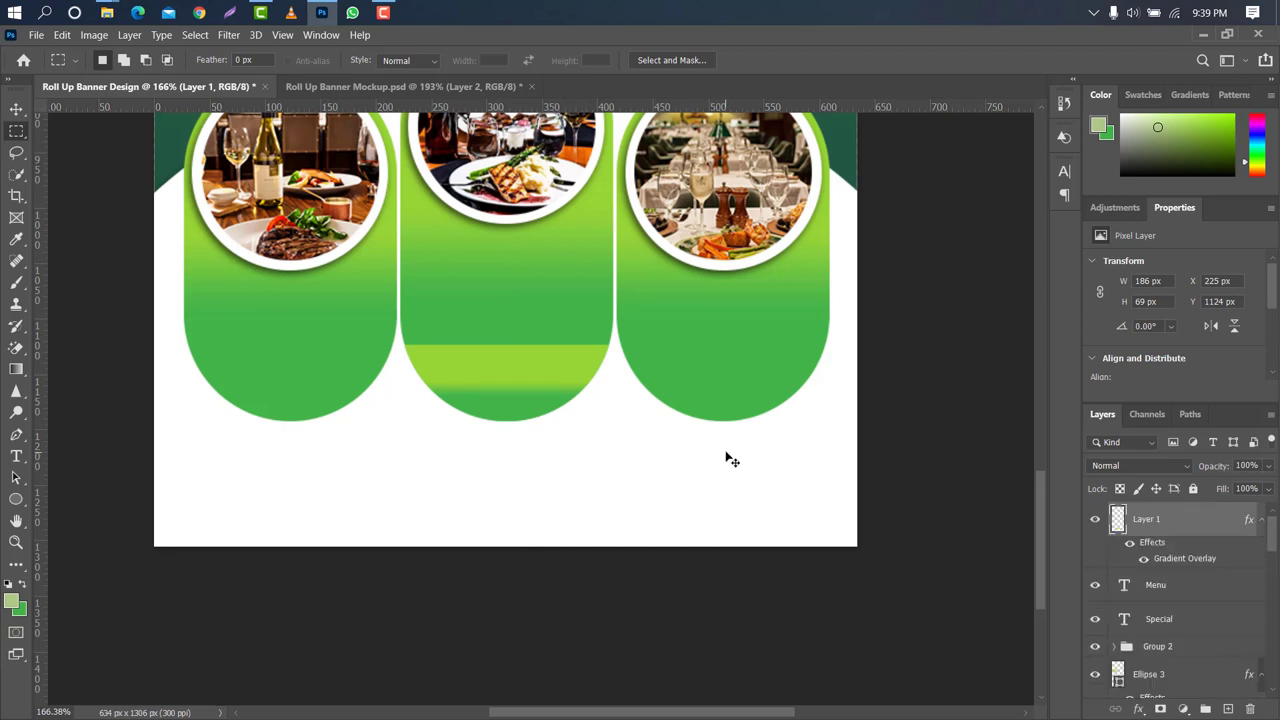
- Rotate Layer 1 180° below the middle pill and open its Gradient Overlay
{"action": "key", "text": "ctrl+t"}
{"action": "right_click", "coordinate": [519, 372]}
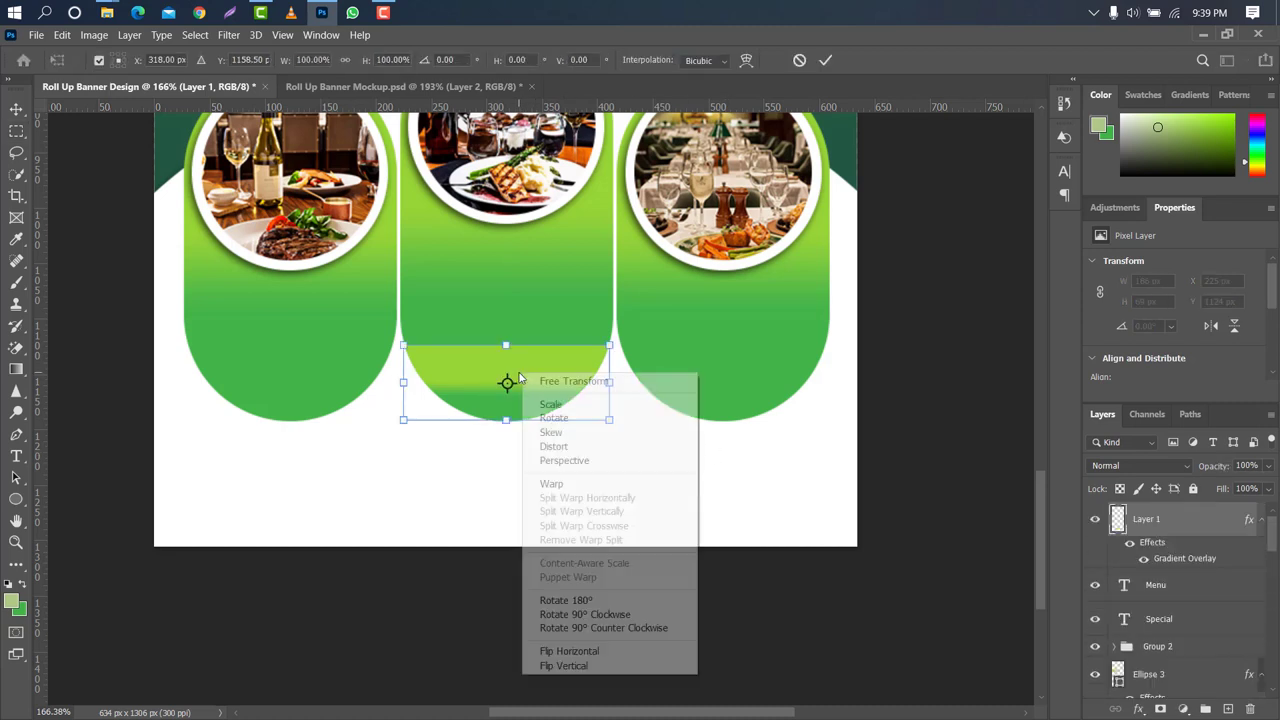
{"action": "left_click", "coordinate": [565, 600]}
{"action": "left_click_drag", "start_coordinate": [540, 383], "coordinate": [539, 472]}
{"action": "left_click", "coordinate": [826, 60]}
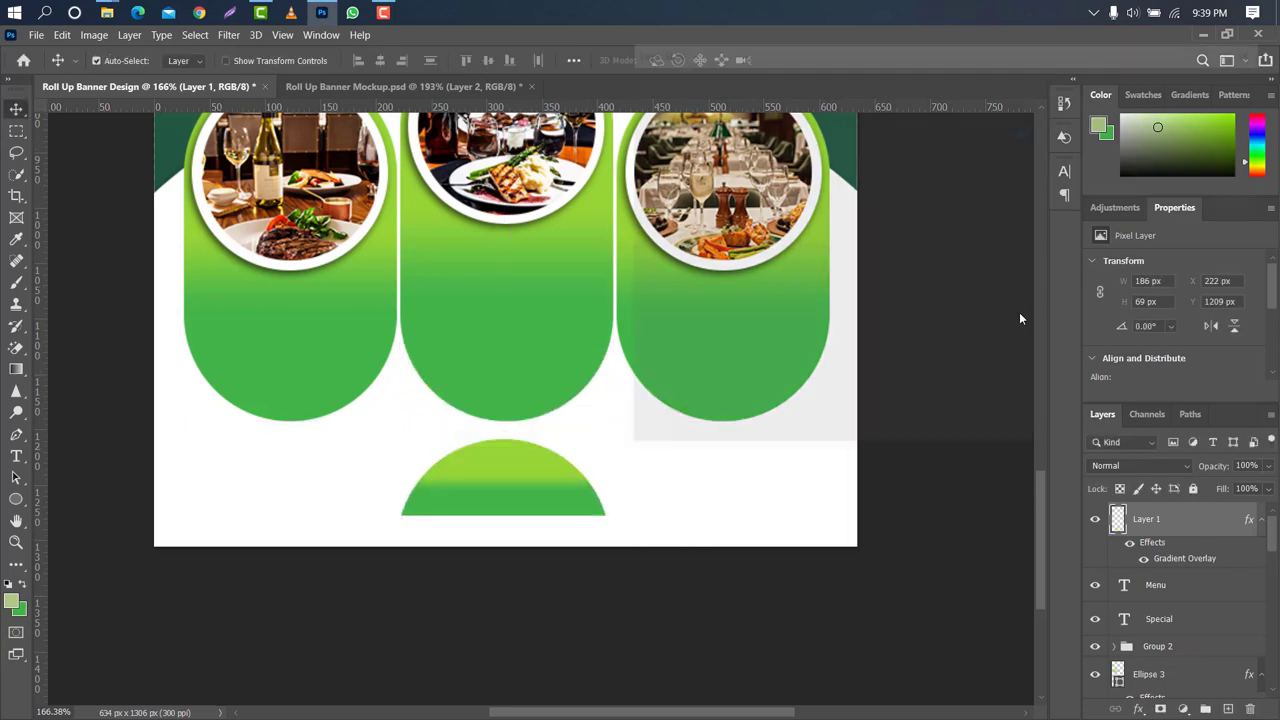
{"action": "left_click", "coordinate": [738, 300]}
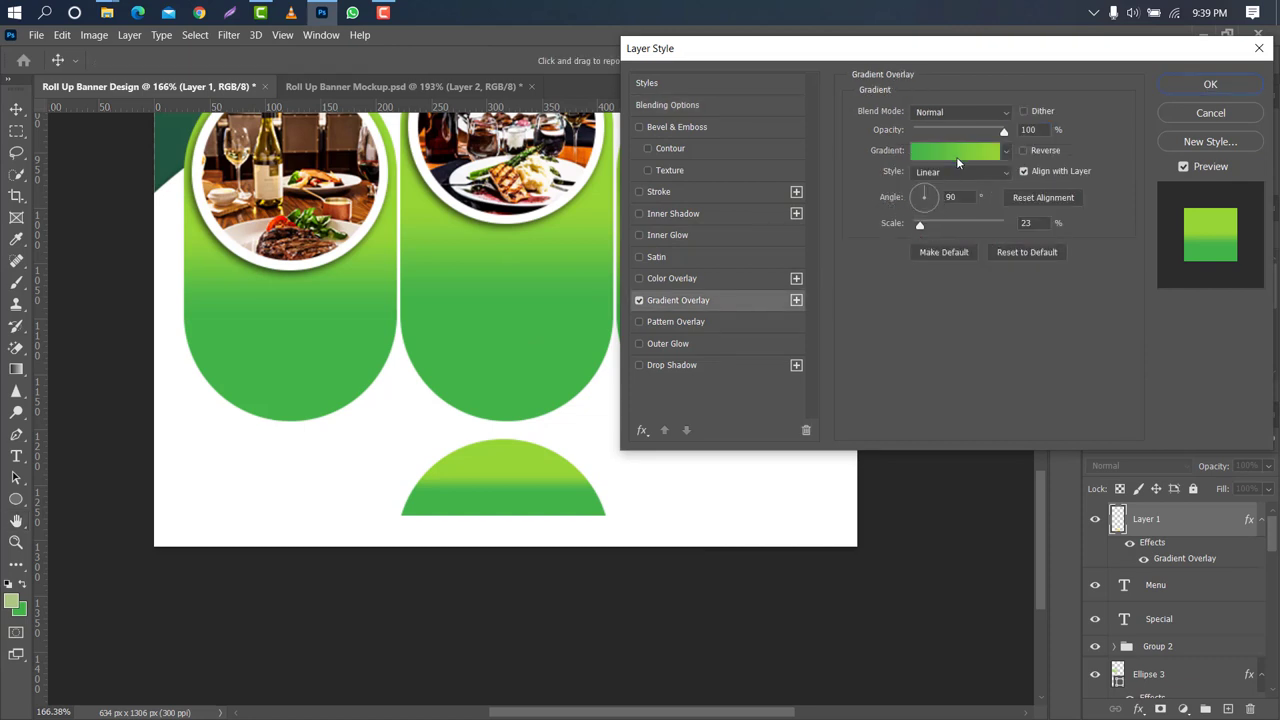
- Set the gradient overlay to fade from acc786 green to white with Scale 41
{"action": "left_click", "coordinate": [956, 156]}
{"action": "double_click", "coordinate": [1240, 443]}
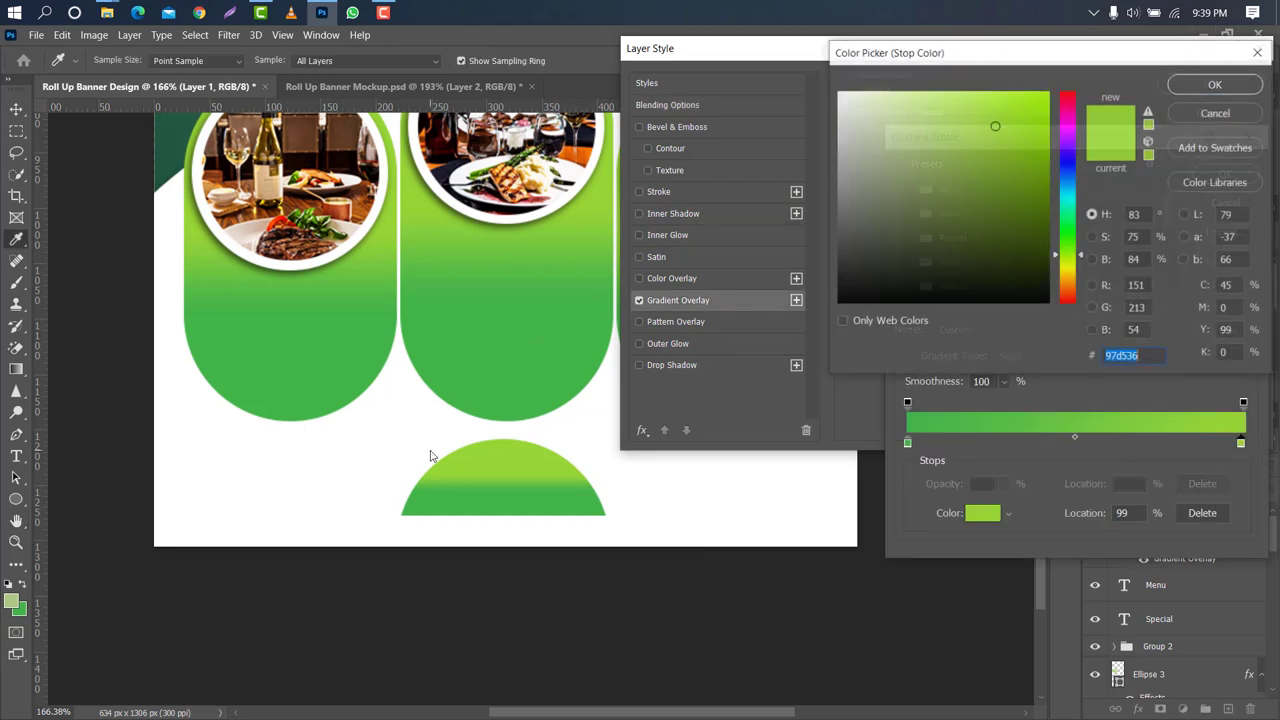
{"action": "type", "text": "acc786"}
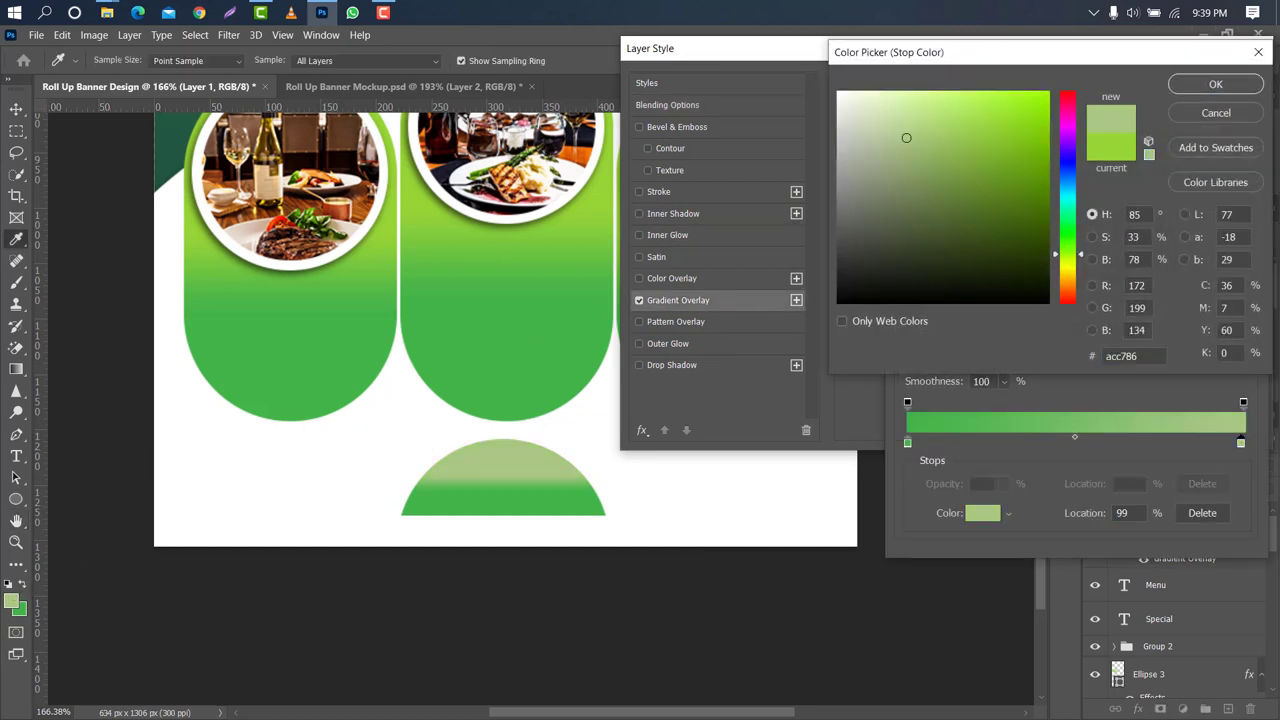
{"action": "key", "text": "Return"}
{"action": "double_click", "coordinate": [907, 443]}
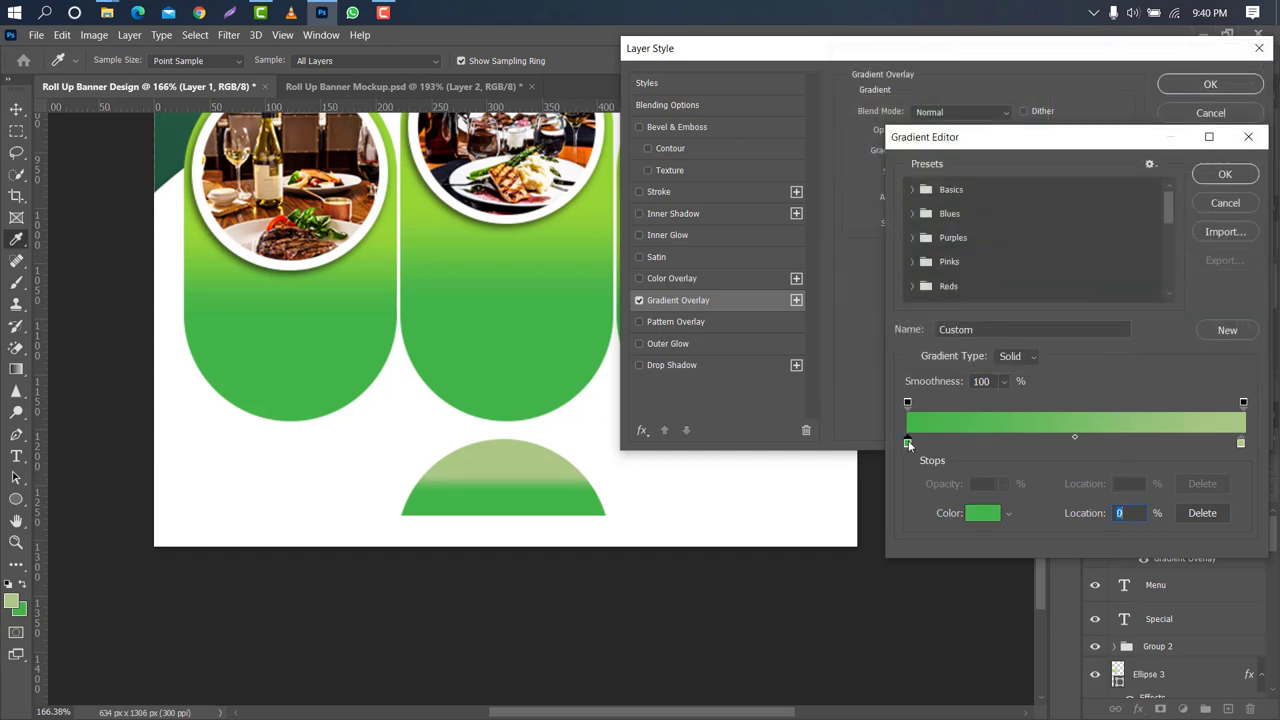
{"action": "left_click", "coordinate": [688, 494]}
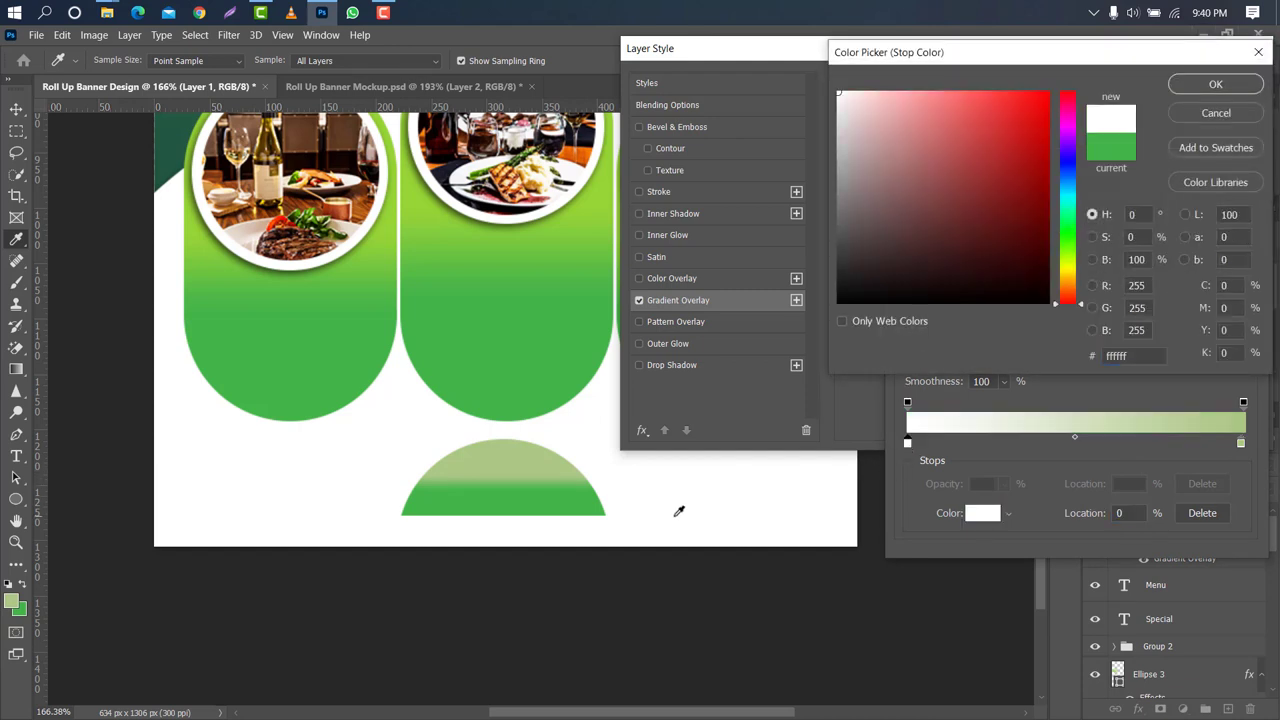
{"action": "left_click", "coordinate": [1212, 86]}
{"action": "left_click", "coordinate": [1208, 172]}
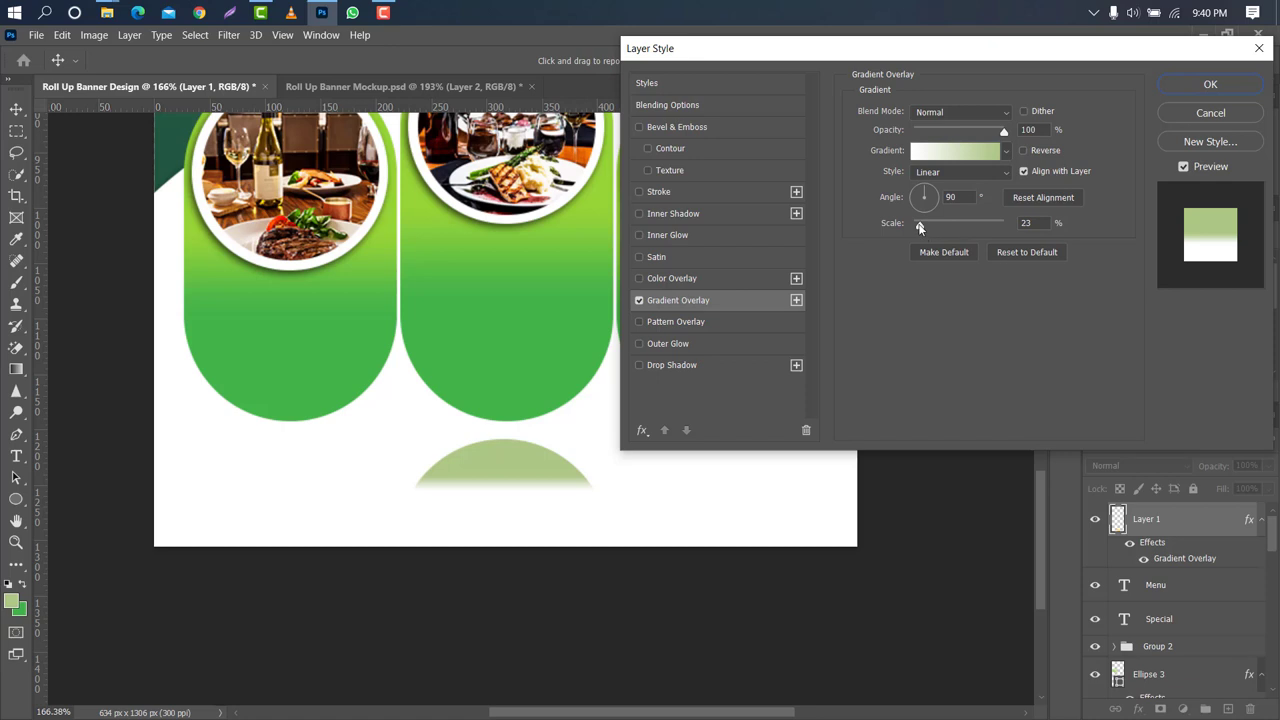
{"action": "left_click_drag", "start_coordinate": [925, 227], "coordinate": [928, 227]}
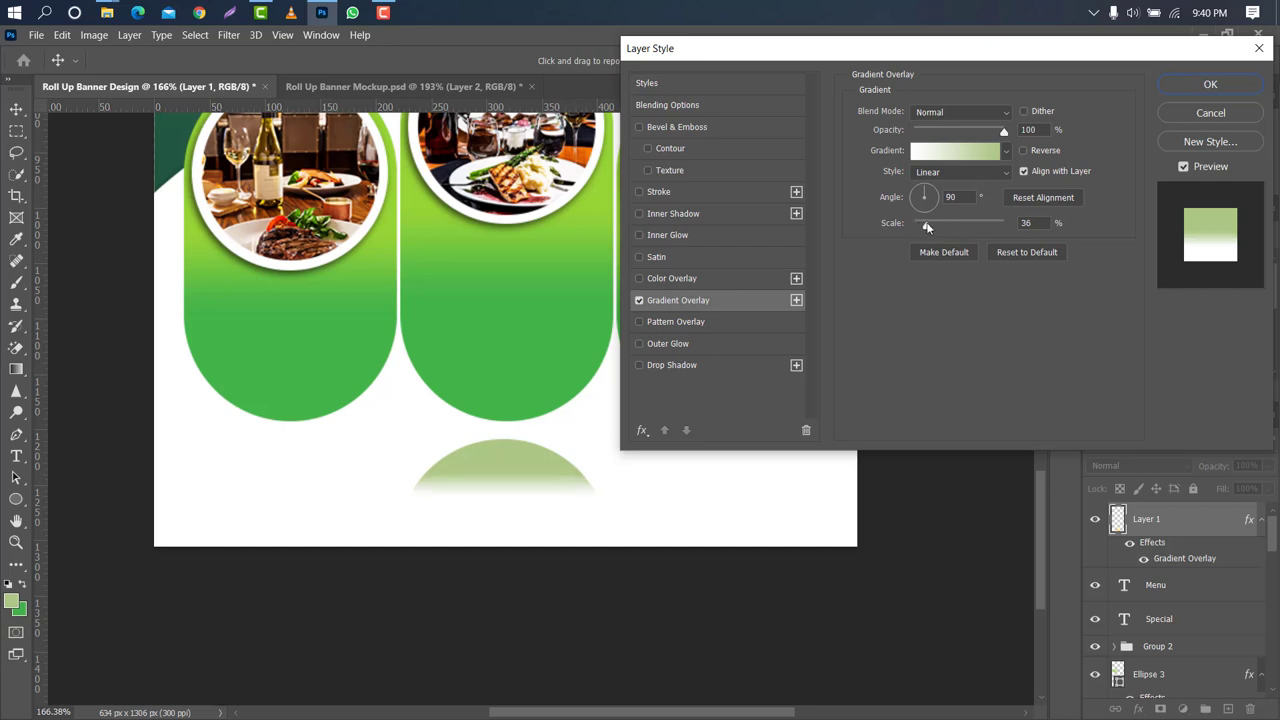
{"action": "left_click", "coordinate": [1210, 84]}
- Copy the faded half-circle under the other pills and group all three as Group 3
{"action": "mouse_move", "coordinate": [508, 471]}
{"action": "left_mouse_down"}
{"action": "mouse_move", "coordinate": [735, 475]}
{"action": "mouse_move", "coordinate": [327, 488]}
{"action": "left_mouse_up"}
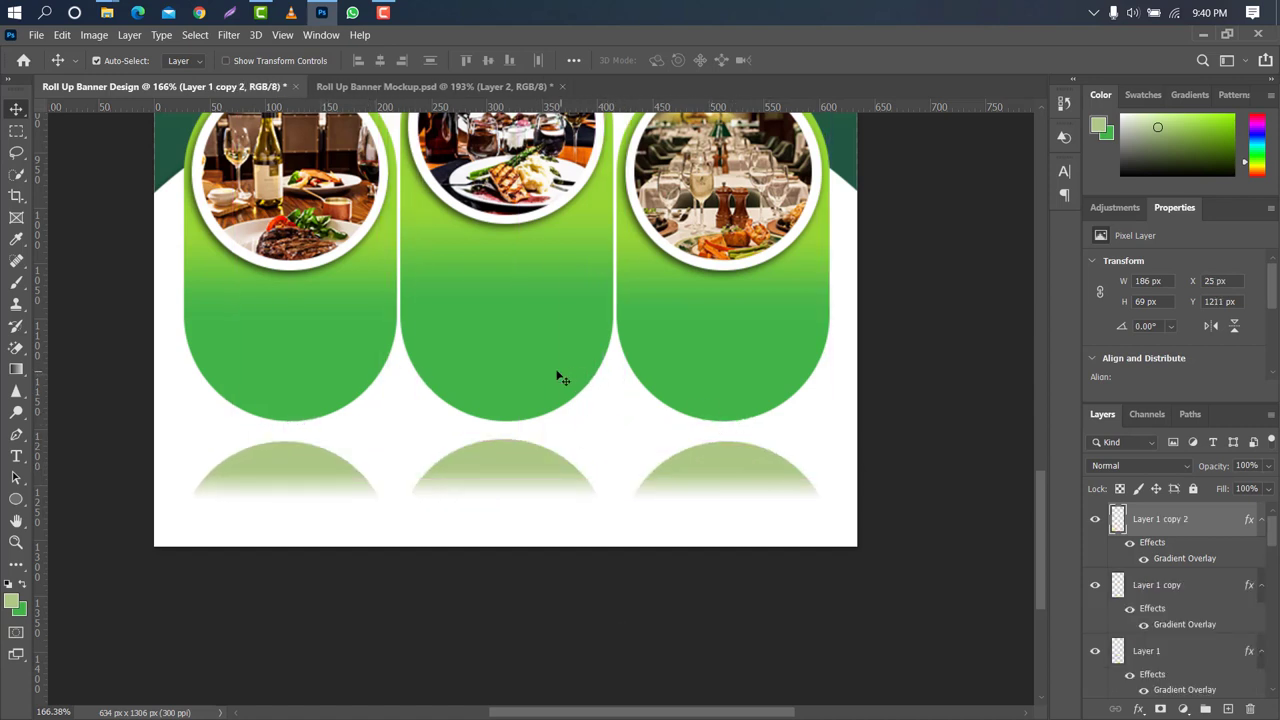
{"action": "left_click", "coordinate": [1210, 587], "text": "shift"}
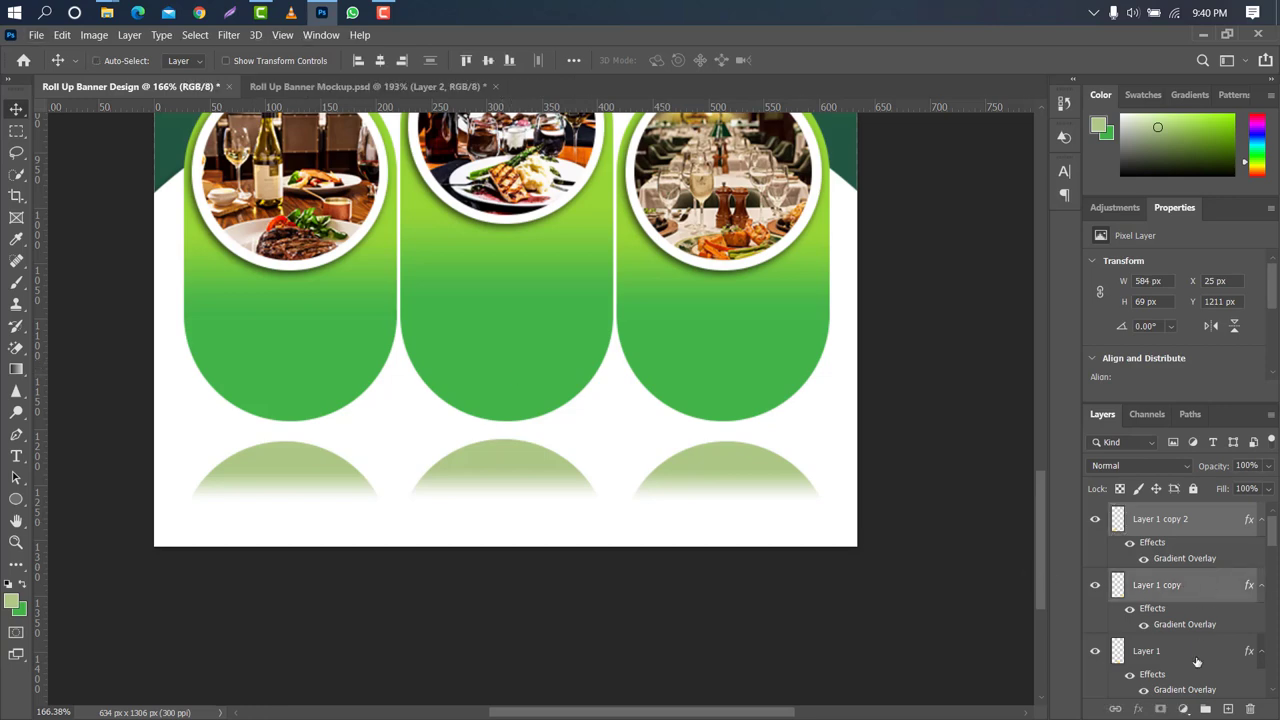
{"action": "left_click", "coordinate": [1200, 655], "text": "shift"}
{"action": "left_click", "coordinate": [1205, 709]}
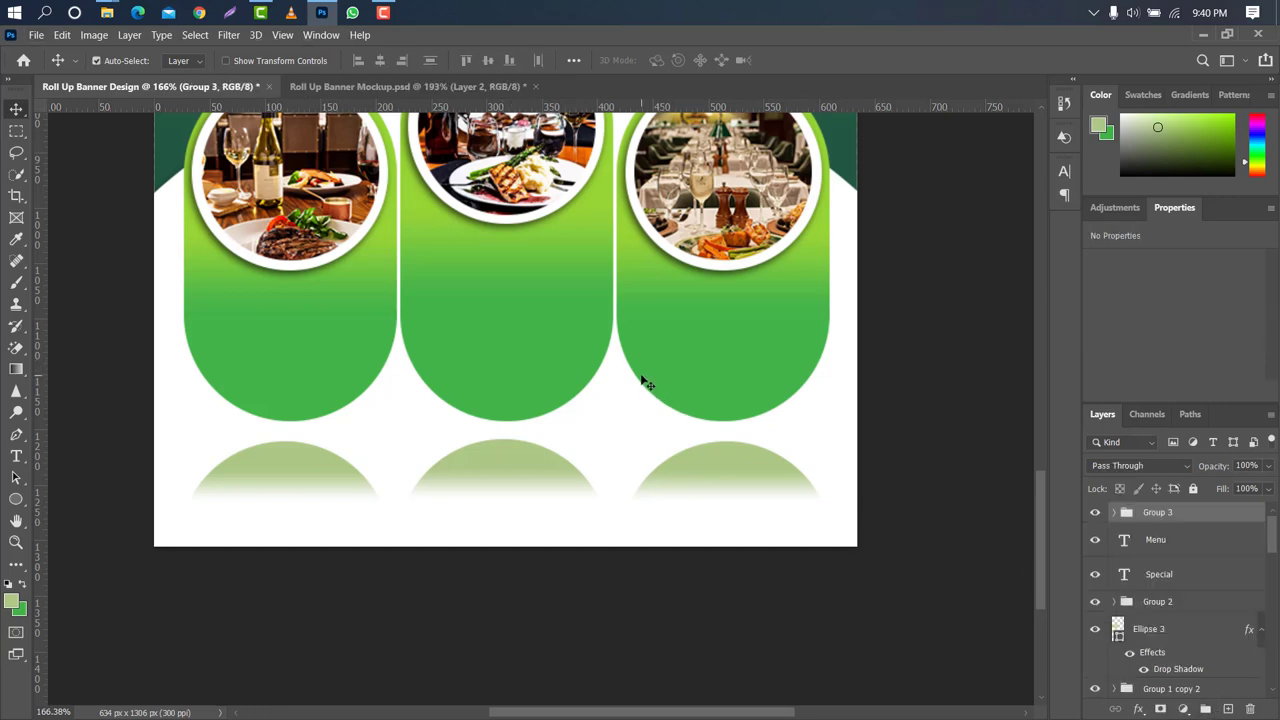
{"action": "key", "text": "ctrl+0"}
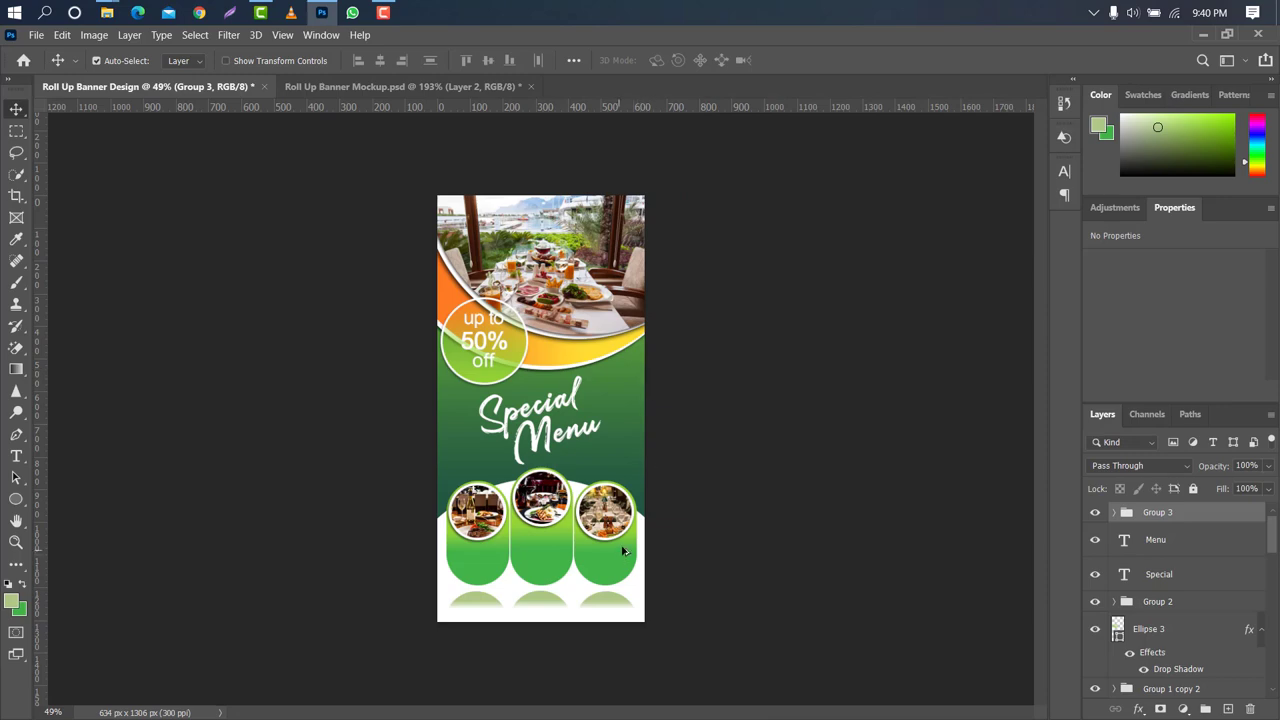
{"action": "left_click", "coordinate": [542, 557]}
{"action": "scroll", "coordinate": [540, 583], "scroll_direction": "up", "scroll_amount": 3}
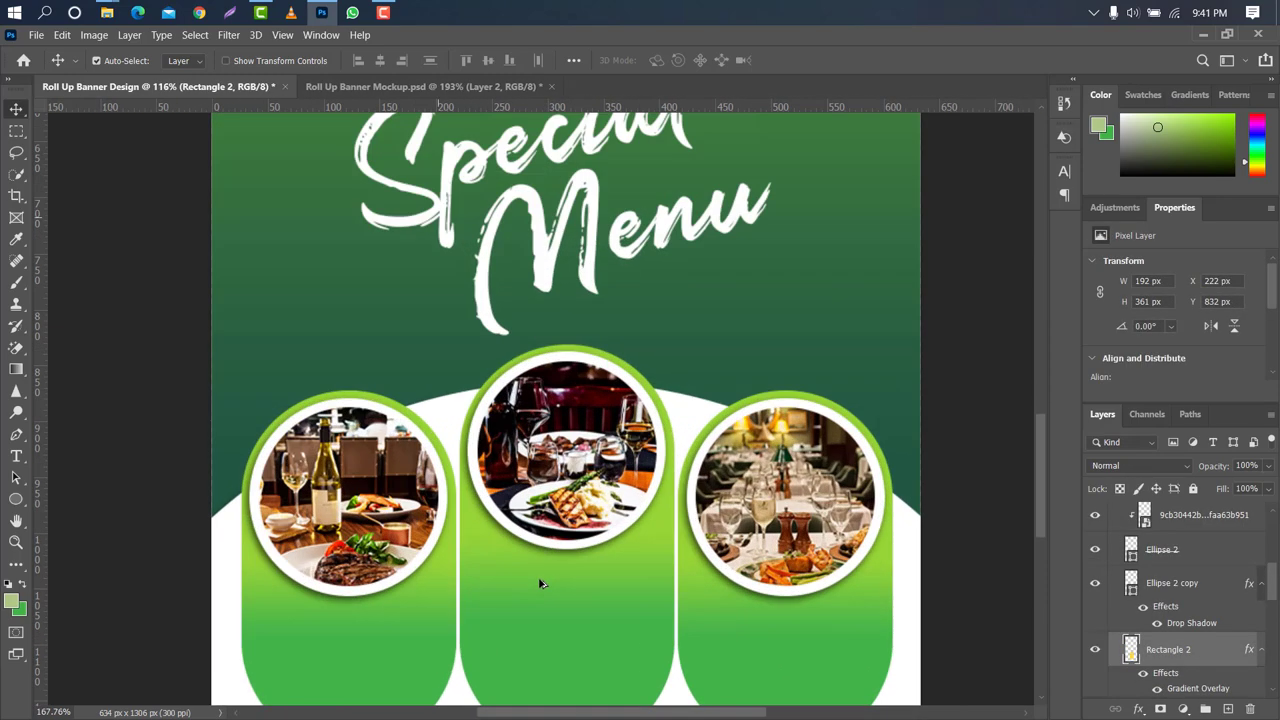
{"action": "scroll", "coordinate": [540, 583], "scroll_direction": "up", "scroll_amount": 3}
{"action": "scroll", "coordinate": [1045, 487], "scroll_direction": "down", "scroll_amount": 2}
{"action": "scroll", "coordinate": [1045, 487], "scroll_direction": "down", "scroll_amount": 3}
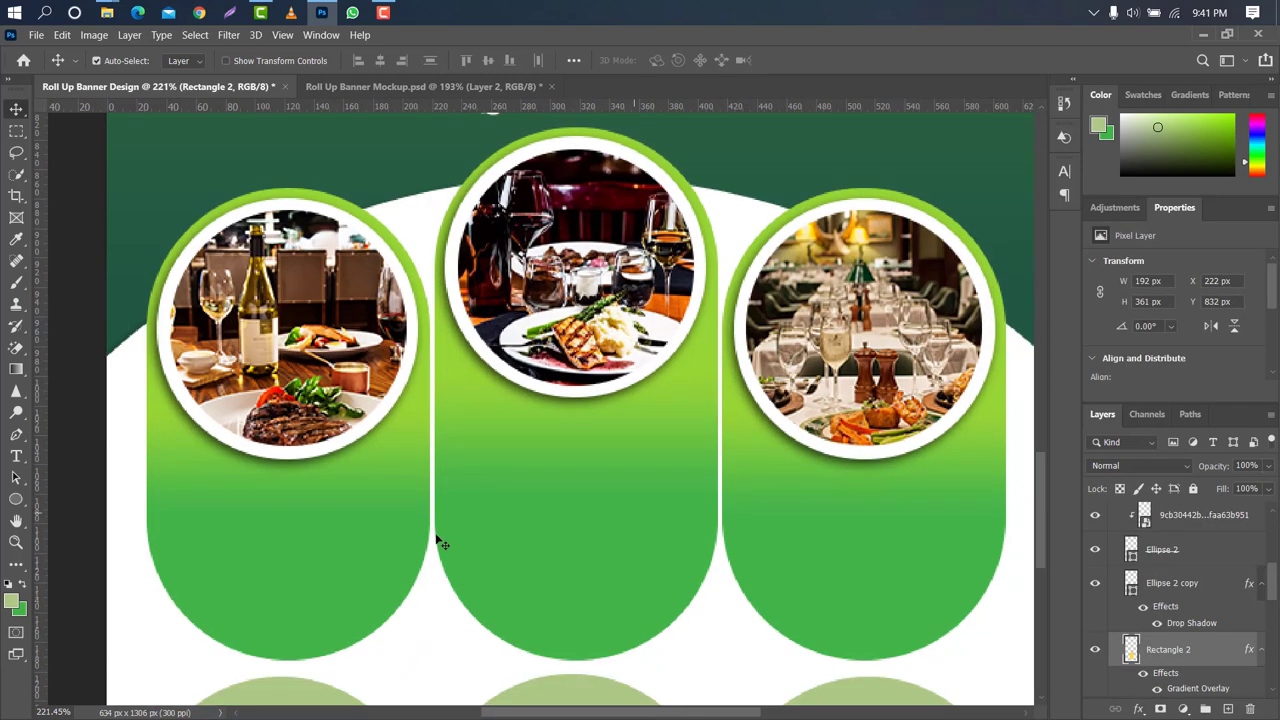
- Draw a white circle on the middle pill, then enlarge it and move it up
{"action": "left_click", "coordinate": [16, 498]}
{"action": "left_click_drag", "start_coordinate": [559, 493], "coordinate": [603, 537]}
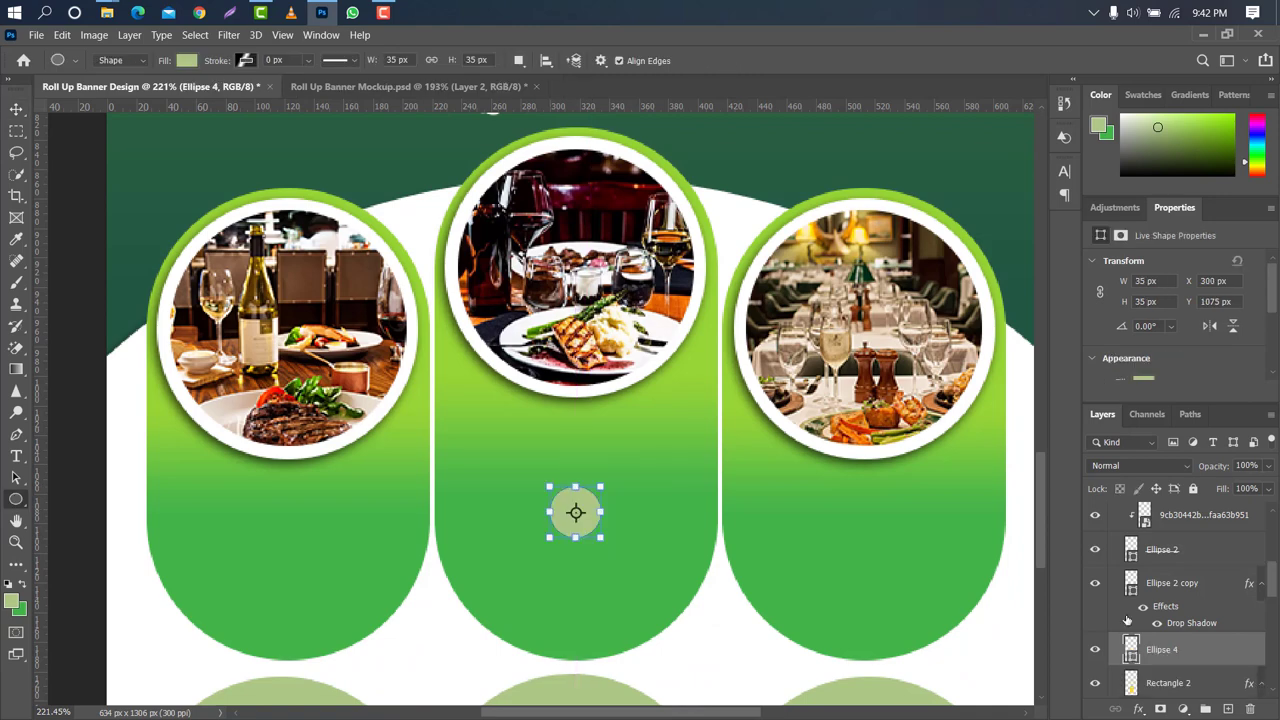
{"action": "double_click", "coordinate": [1130, 652]}
{"action": "left_click_drag", "start_coordinate": [940, 180], "coordinate": [838, 92]}
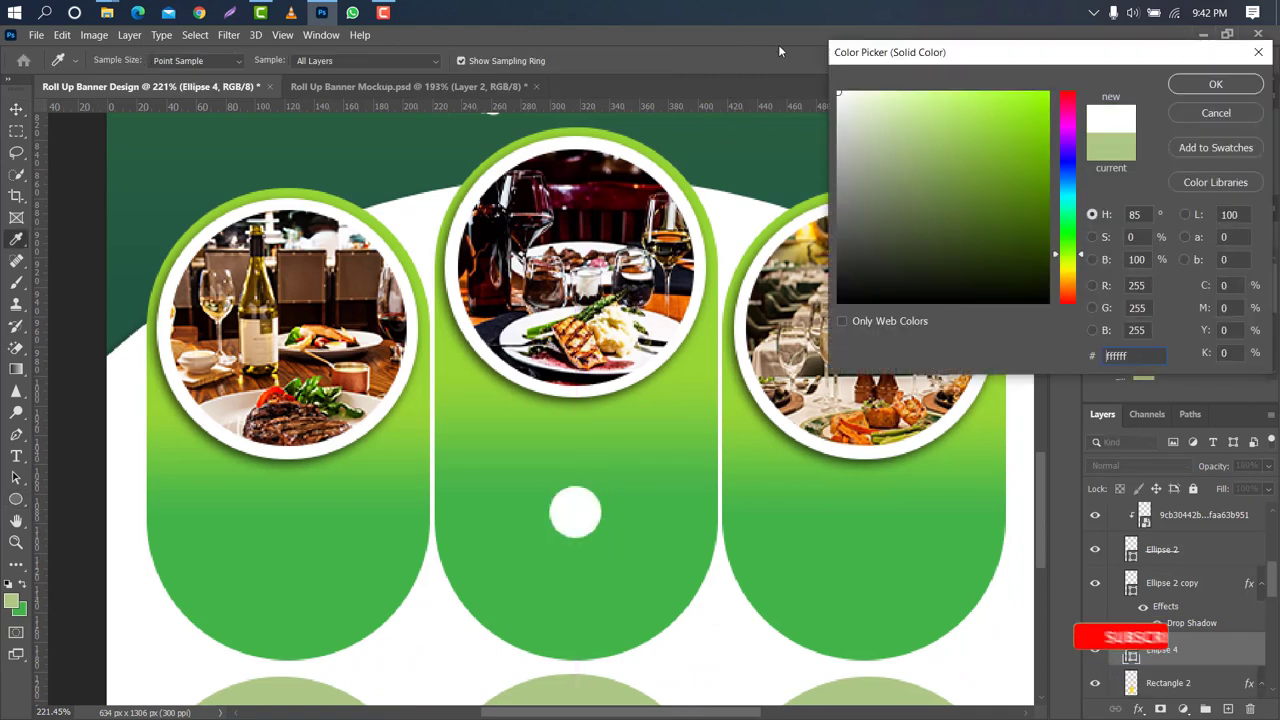
{"action": "left_click", "coordinate": [1188, 90]}
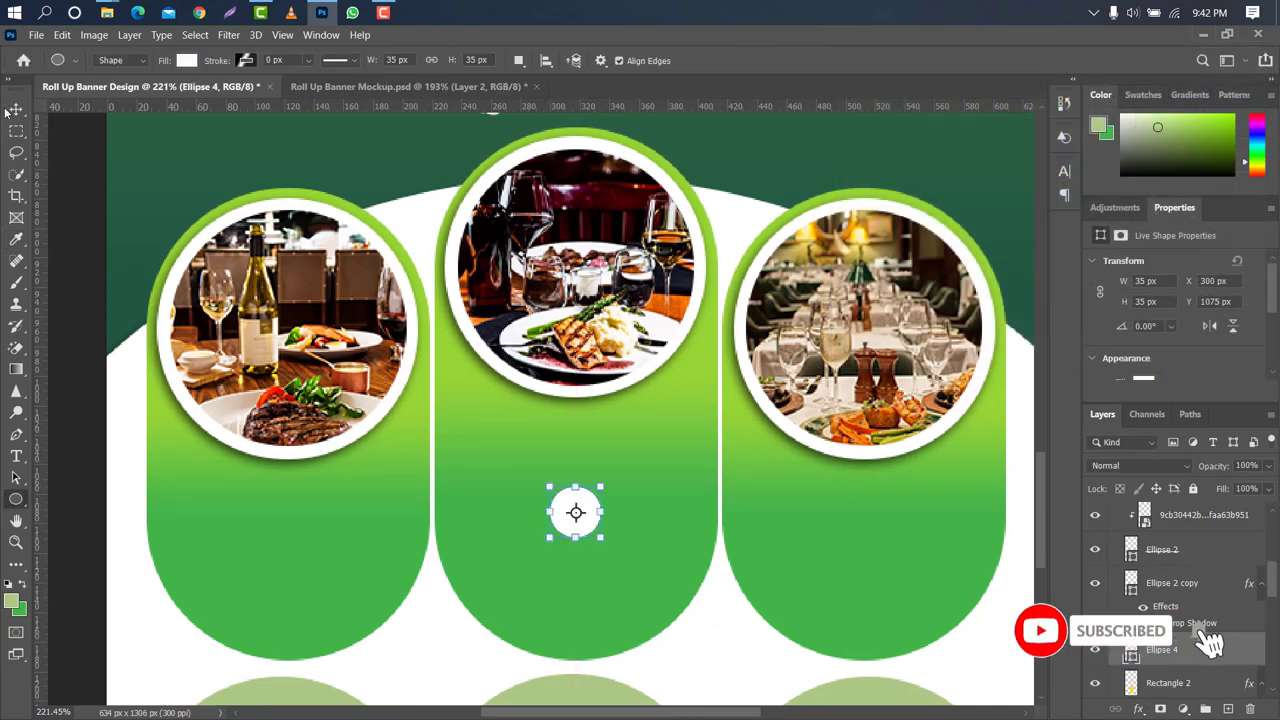
{"action": "key", "text": "v"}
{"action": "key", "text": "ctrl+t"}
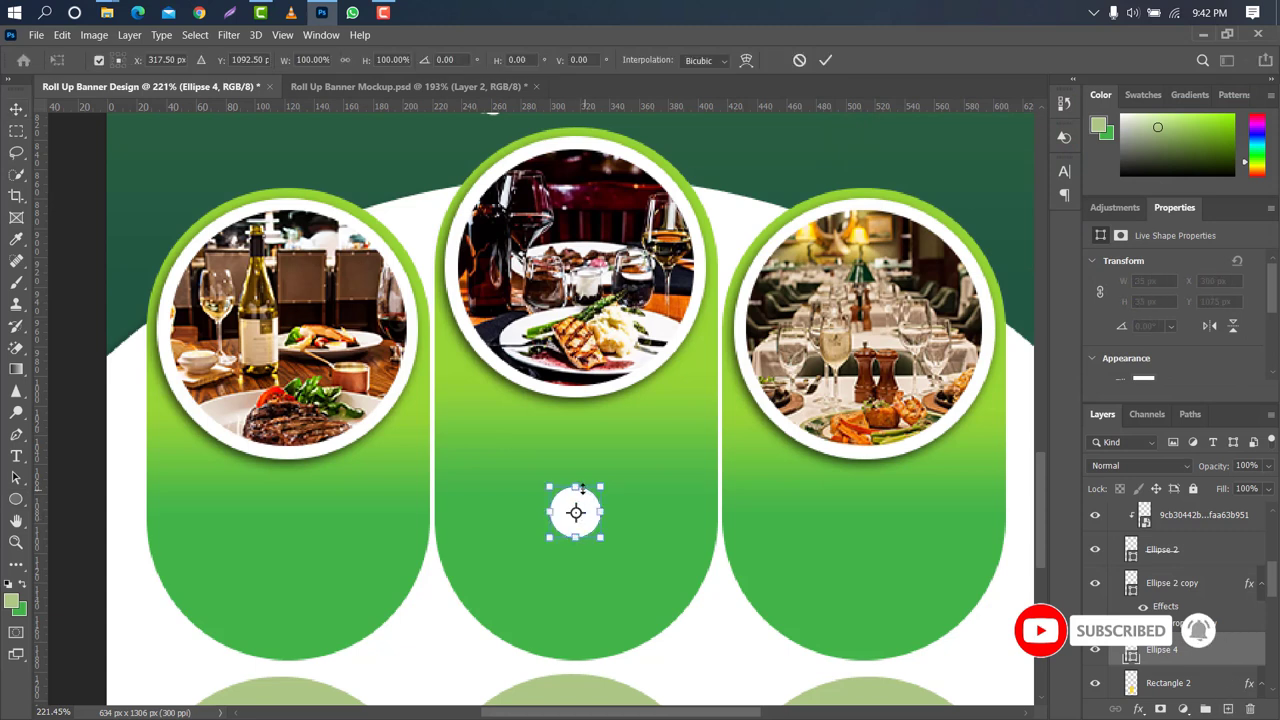
{"action": "left_click_drag", "start_coordinate": [580, 488], "coordinate": [595, 447]}
{"action": "left_click", "coordinate": [825, 60]}
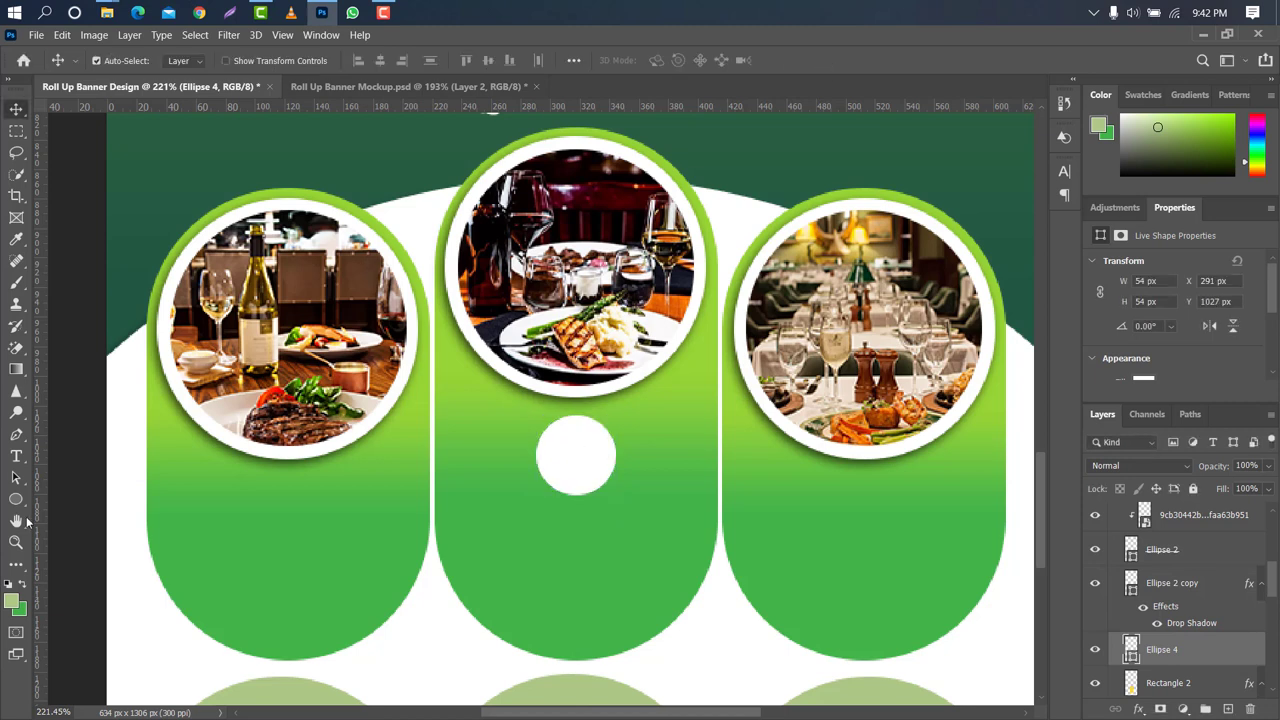
- Add the number '02' on the middle pill in Arial
{"action": "left_click", "coordinate": [16, 456]}
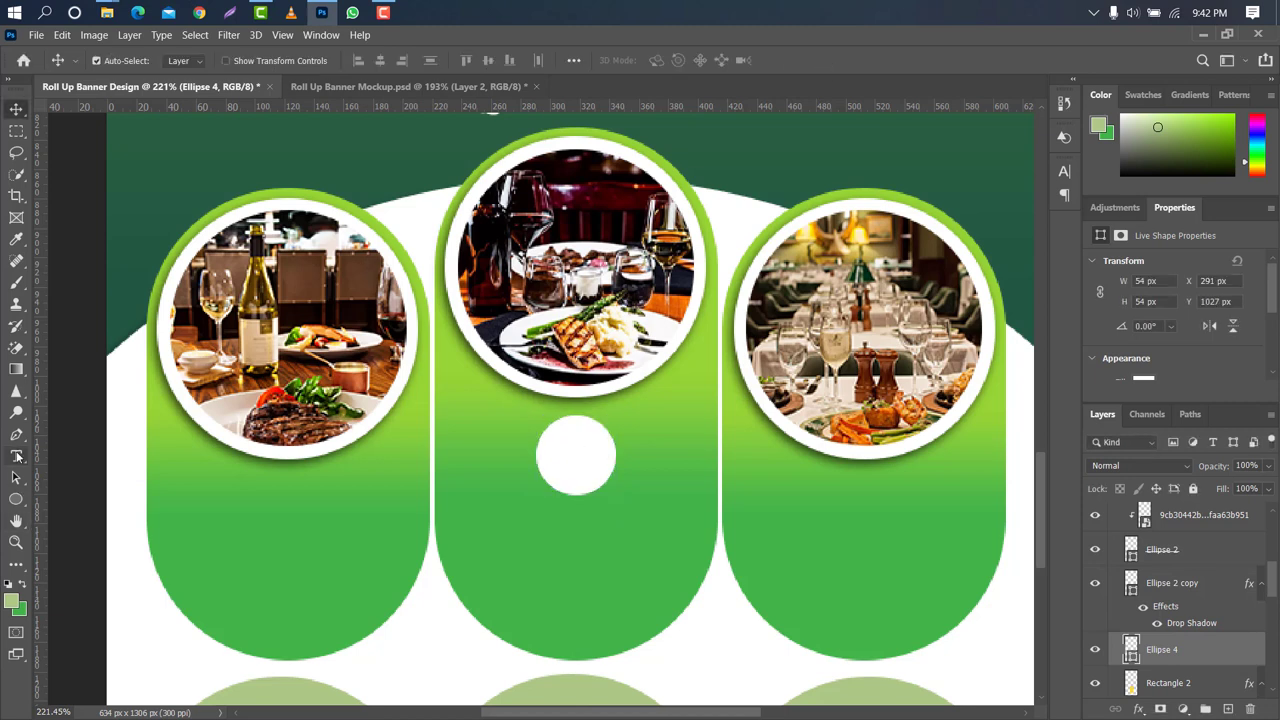
{"action": "left_click", "coordinate": [462, 444]}
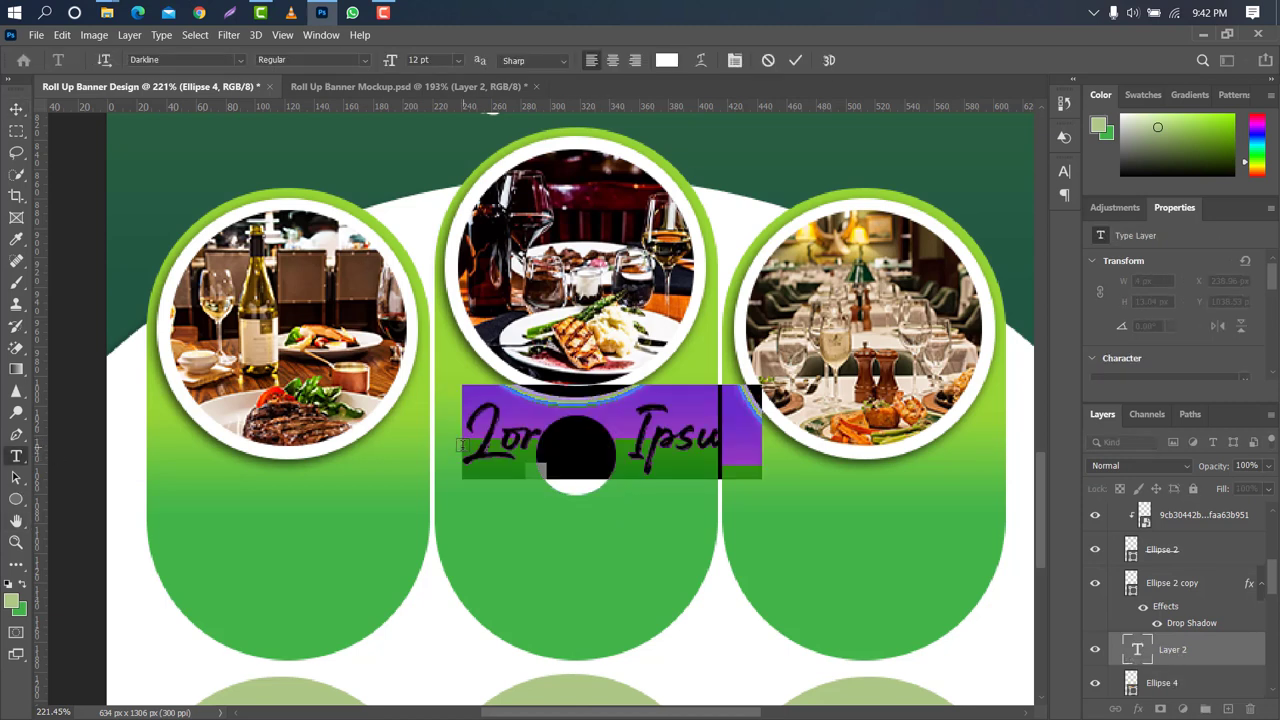
{"action": "type", "text": "02"}
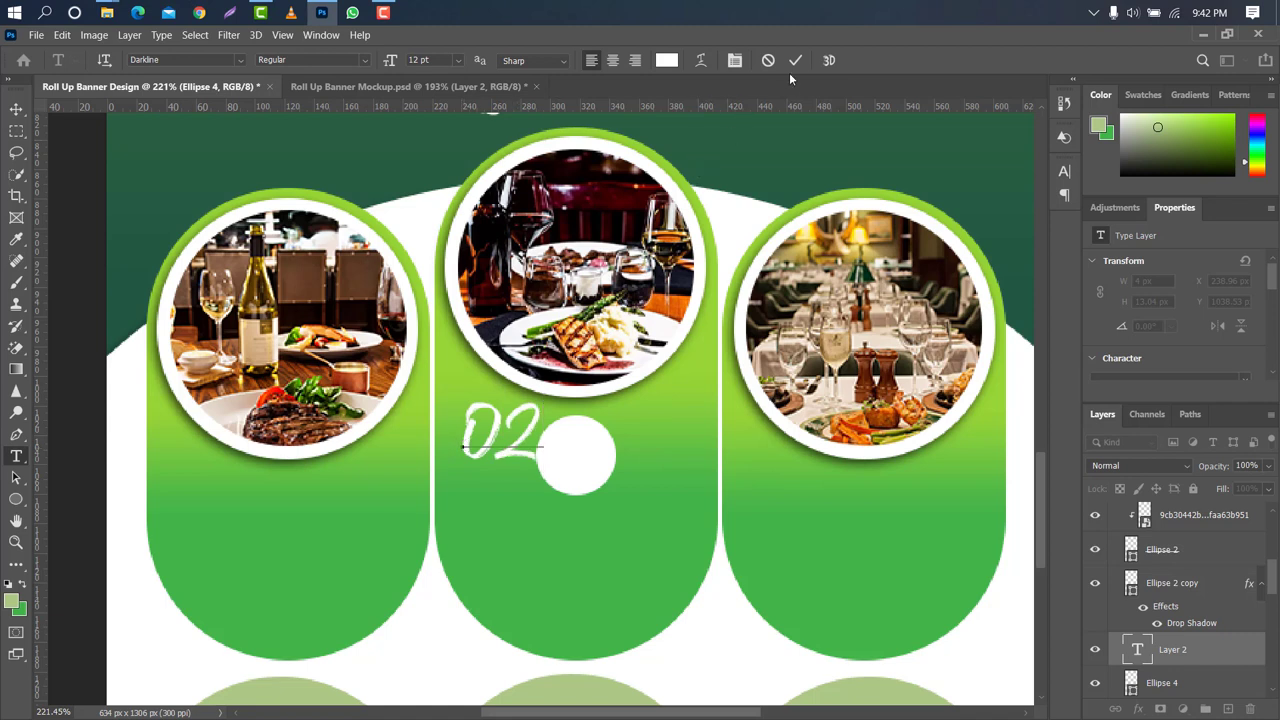
{"action": "left_click", "coordinate": [795, 60]}
{"action": "left_click", "coordinate": [1064, 170]}
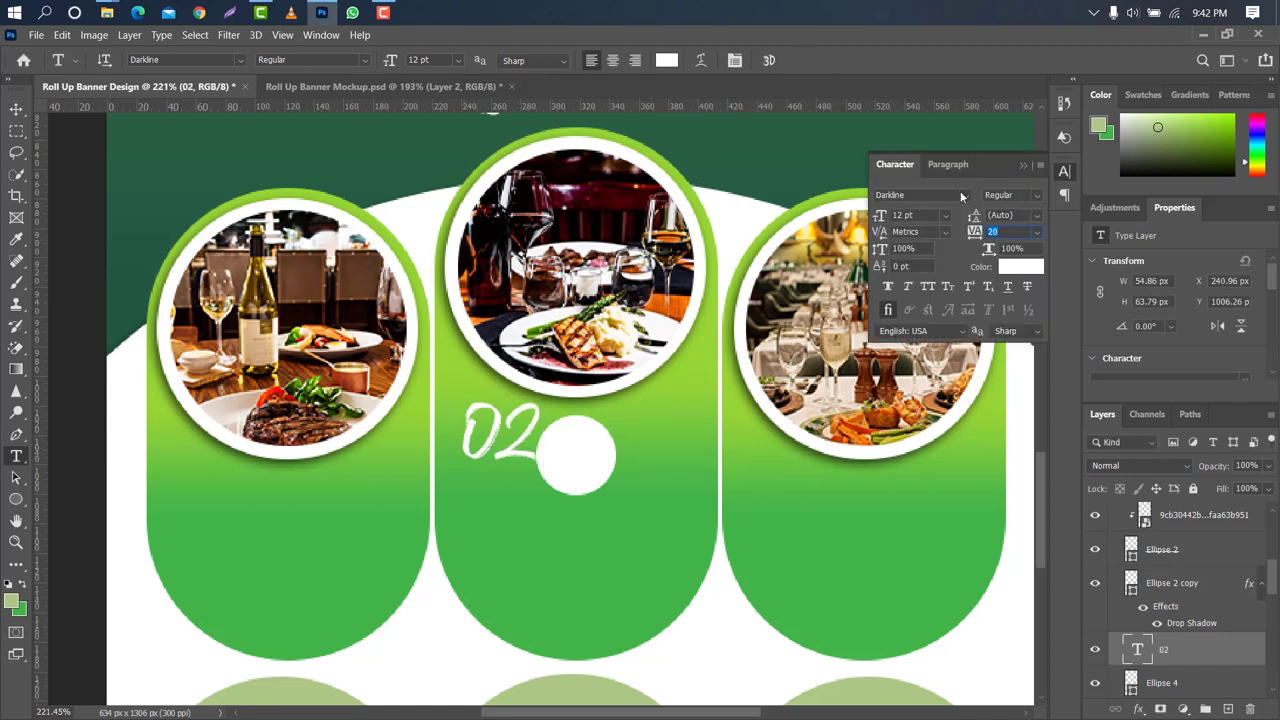
{"action": "left_click", "coordinate": [962, 196]}
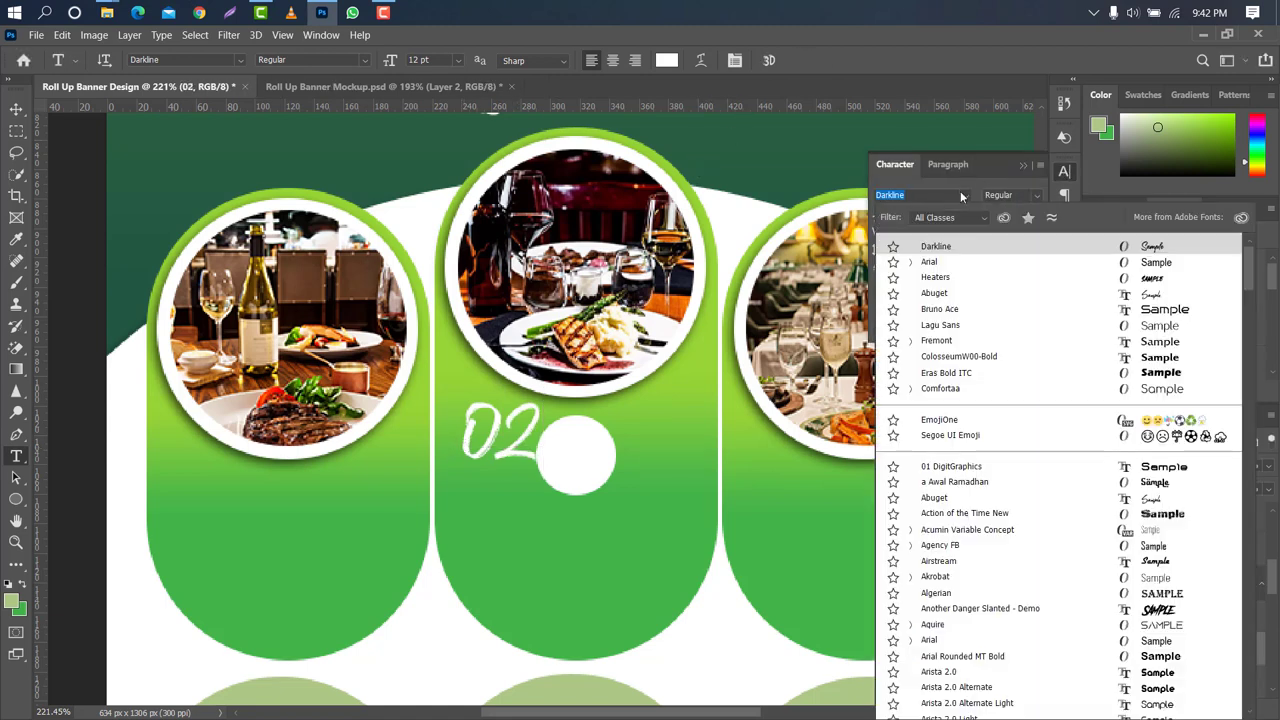
{"action": "left_click", "coordinate": [937, 263]}
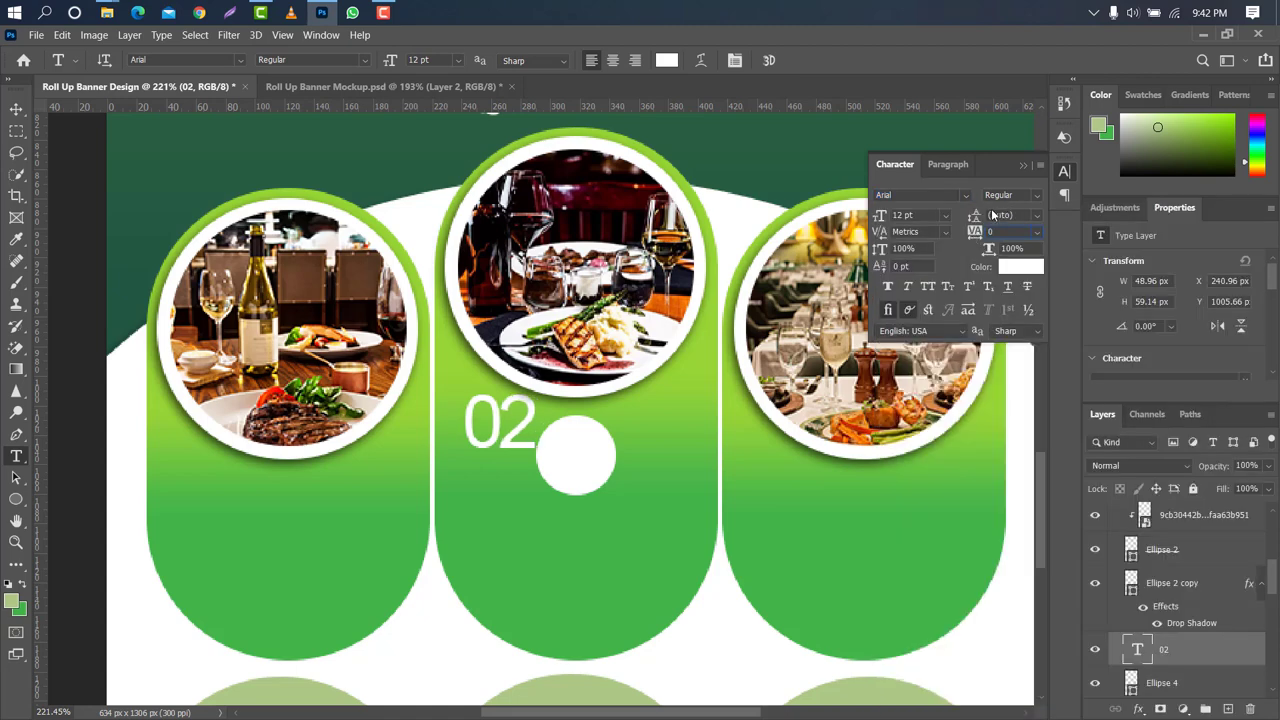
- Color the 02 text yellow, sampled from the banner
{"action": "left_click", "coordinate": [1023, 165]}
{"action": "key", "text": "ctrl+0"}
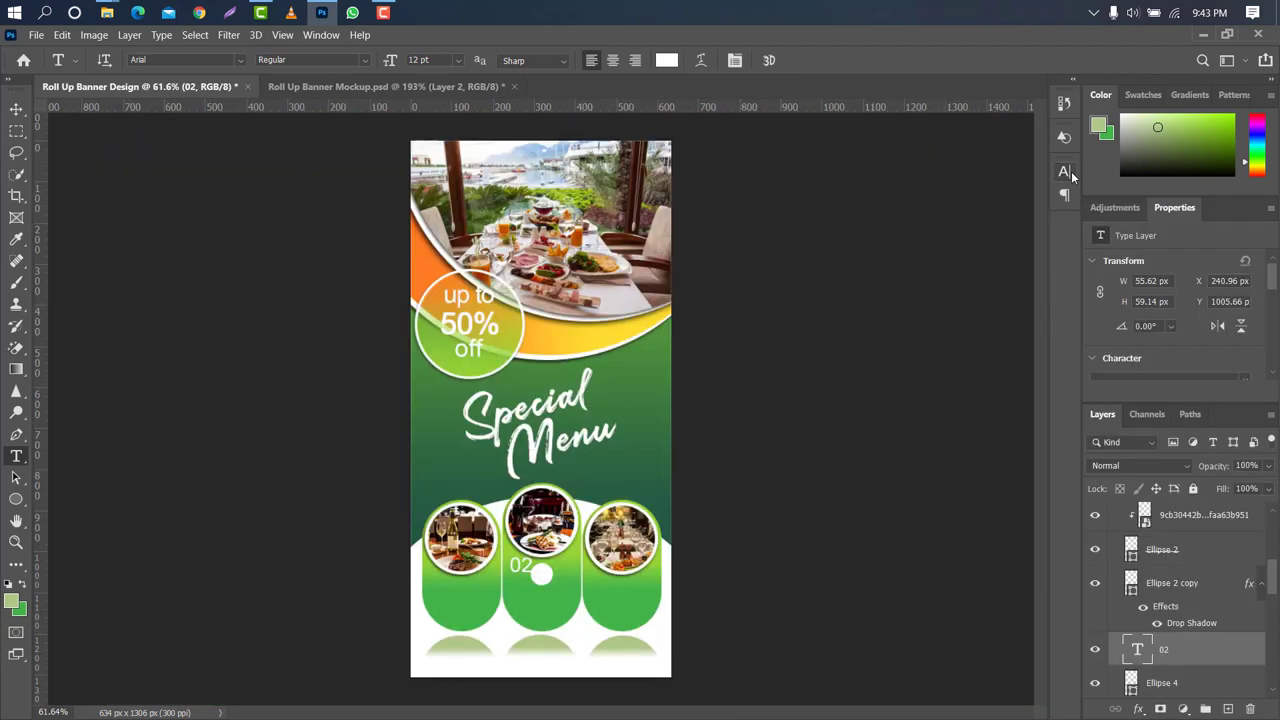
{"action": "left_click", "coordinate": [1066, 171]}
{"action": "left_click", "coordinate": [1020, 266]}
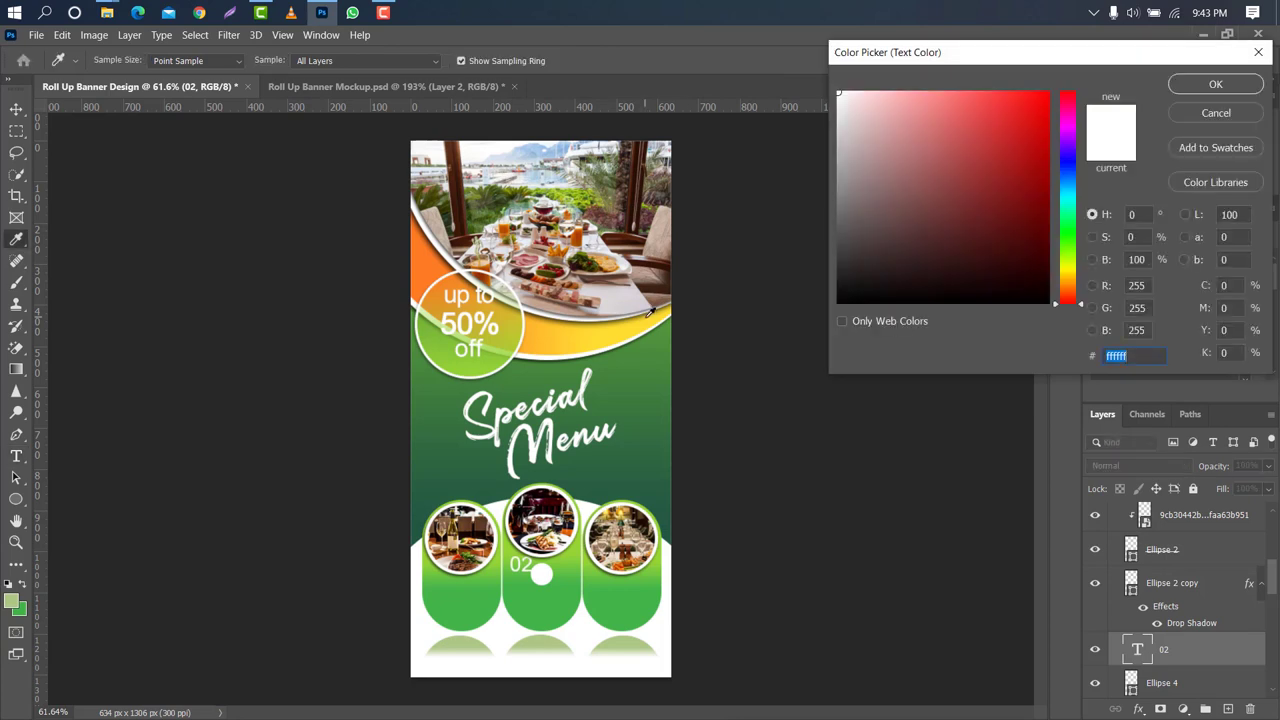
{"action": "left_click", "coordinate": [648, 323]}
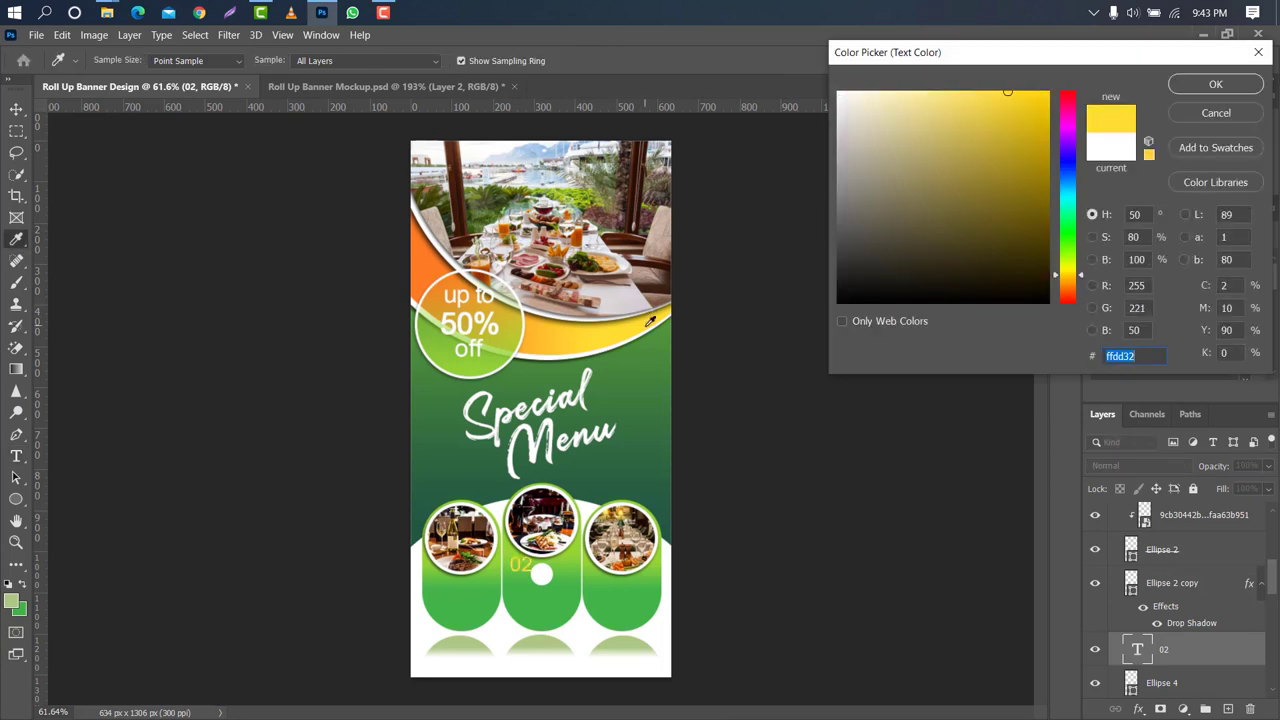
{"action": "left_click", "coordinate": [1216, 85]}
{"action": "left_click", "coordinate": [1019, 167]}
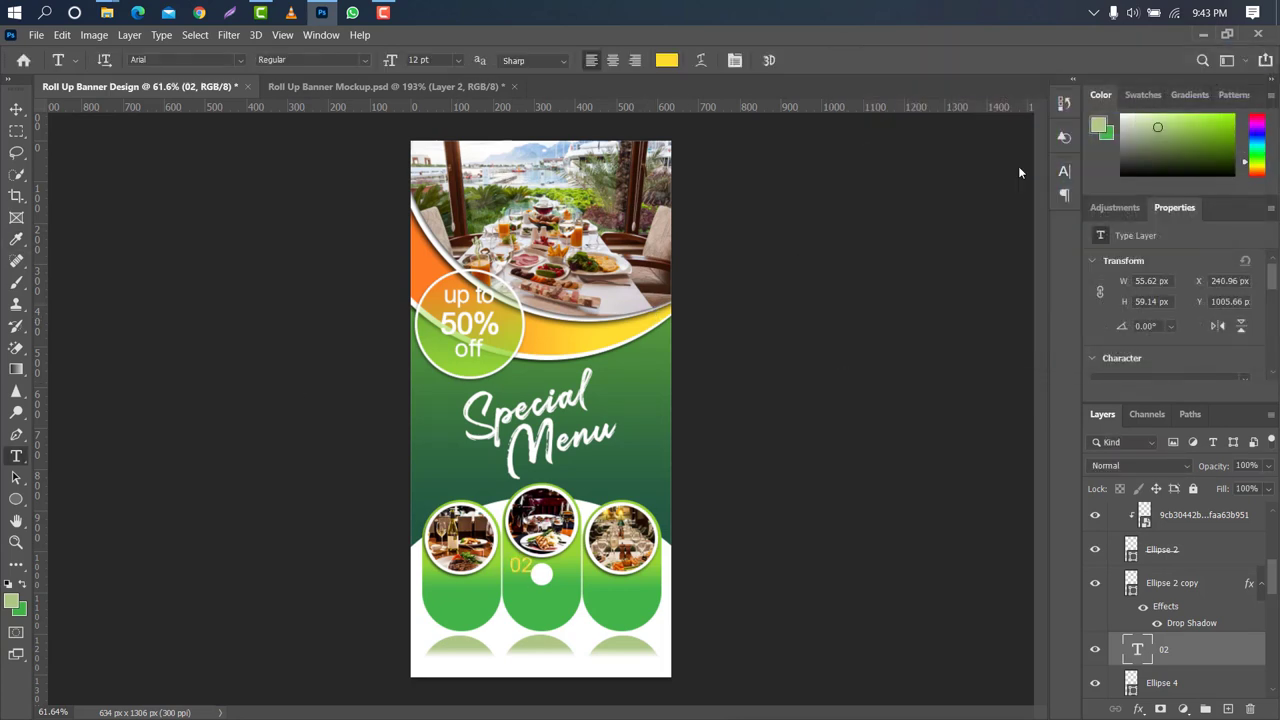
- Move 02 onto the white circle and scale it down to fit
{"action": "left_click", "coordinate": [16, 108]}
{"action": "scroll", "coordinate": [387, 439], "scroll_direction": "up", "scroll_amount": 10}
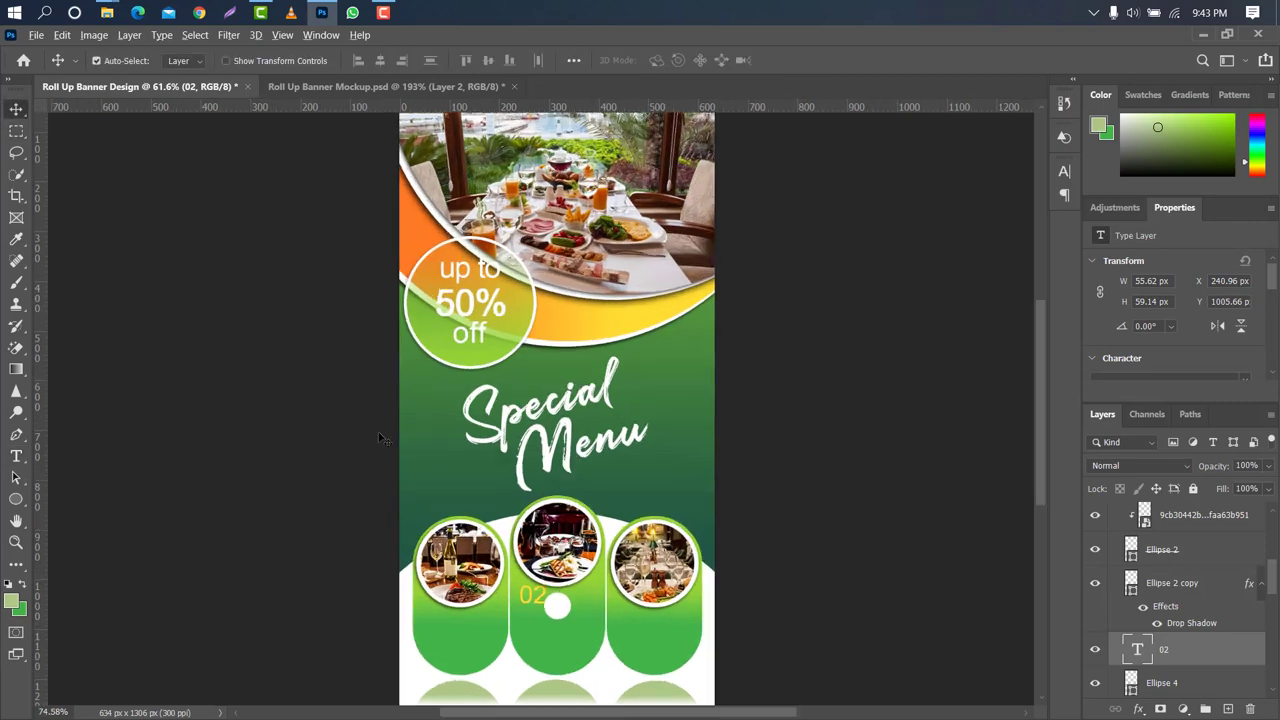
{"action": "left_click_drag", "start_coordinate": [1040, 373], "coordinate": [1012, 455]}
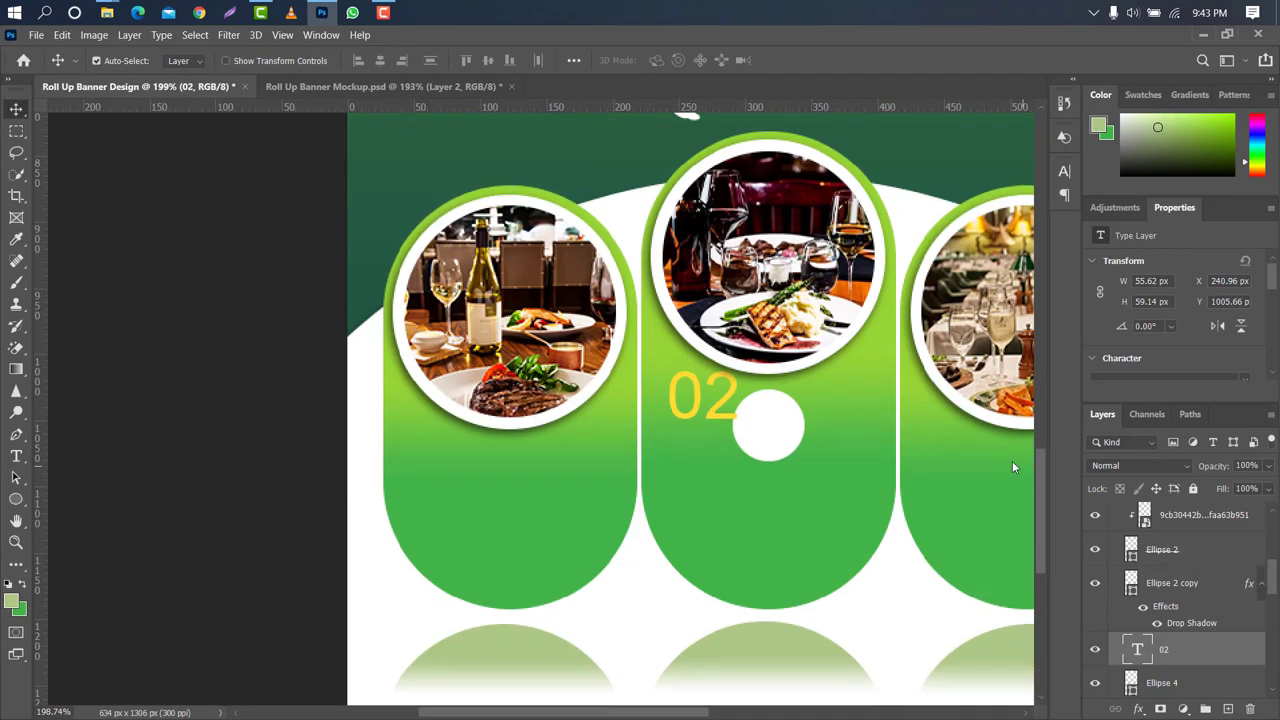
{"action": "scroll", "coordinate": [823, 441], "scroll_direction": "up", "scroll_amount": 5}
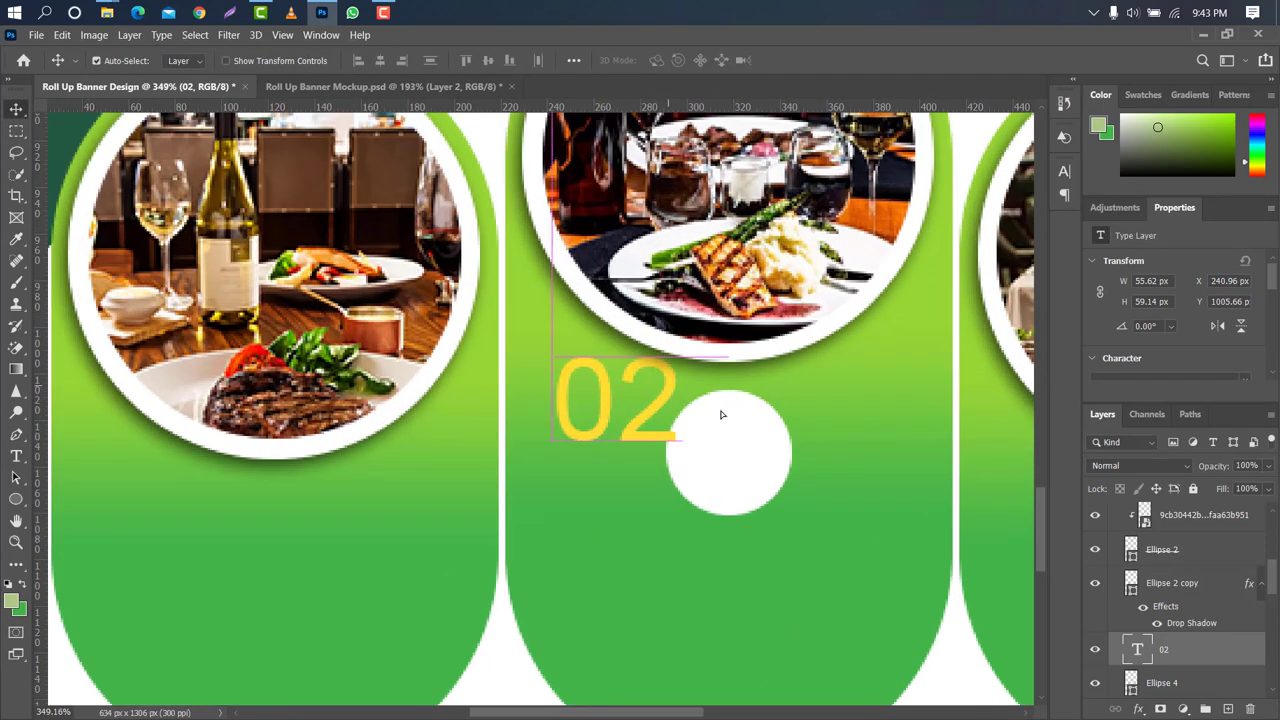
{"action": "left_click_drag", "start_coordinate": [668, 396], "coordinate": [772, 432]}
{"action": "key", "text": "ctrl+t"}
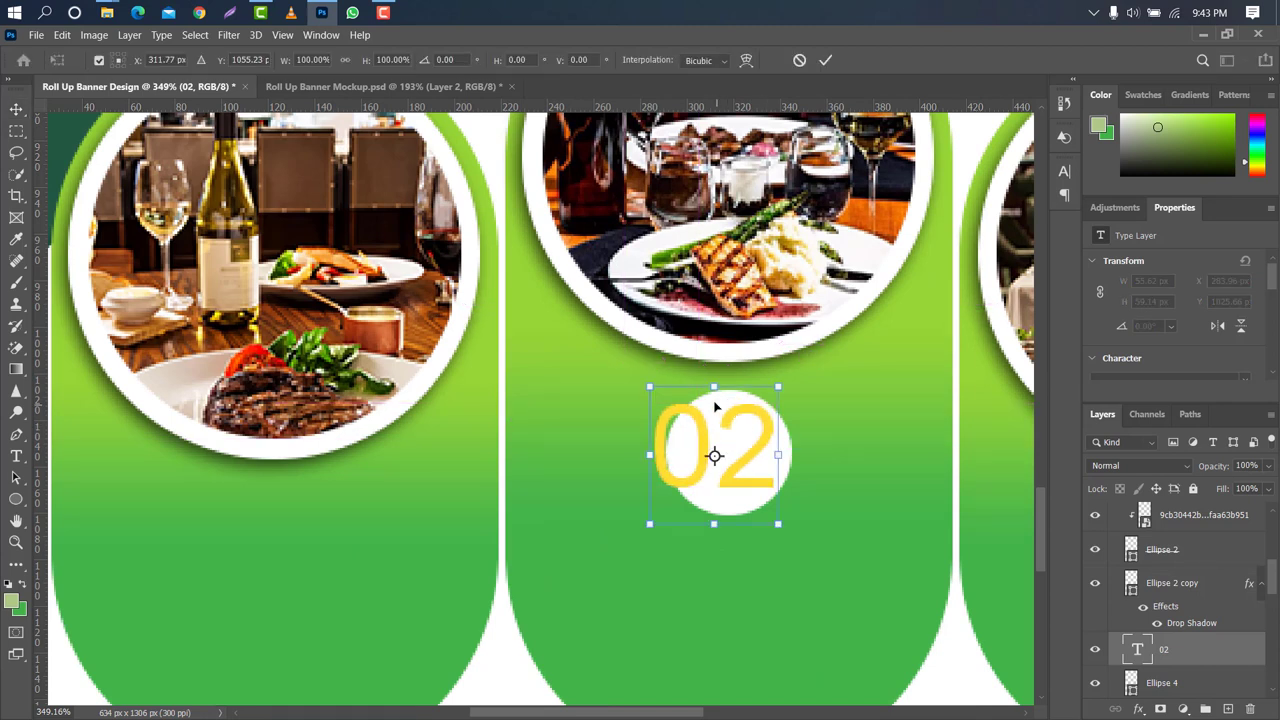
{"action": "mouse_move", "coordinate": [713, 387]}
{"action": "left_mouse_down"}
{"action": "mouse_move", "coordinate": [714, 423]}
{"action": "mouse_move", "coordinate": [746, 443]}
{"action": "left_mouse_up"}
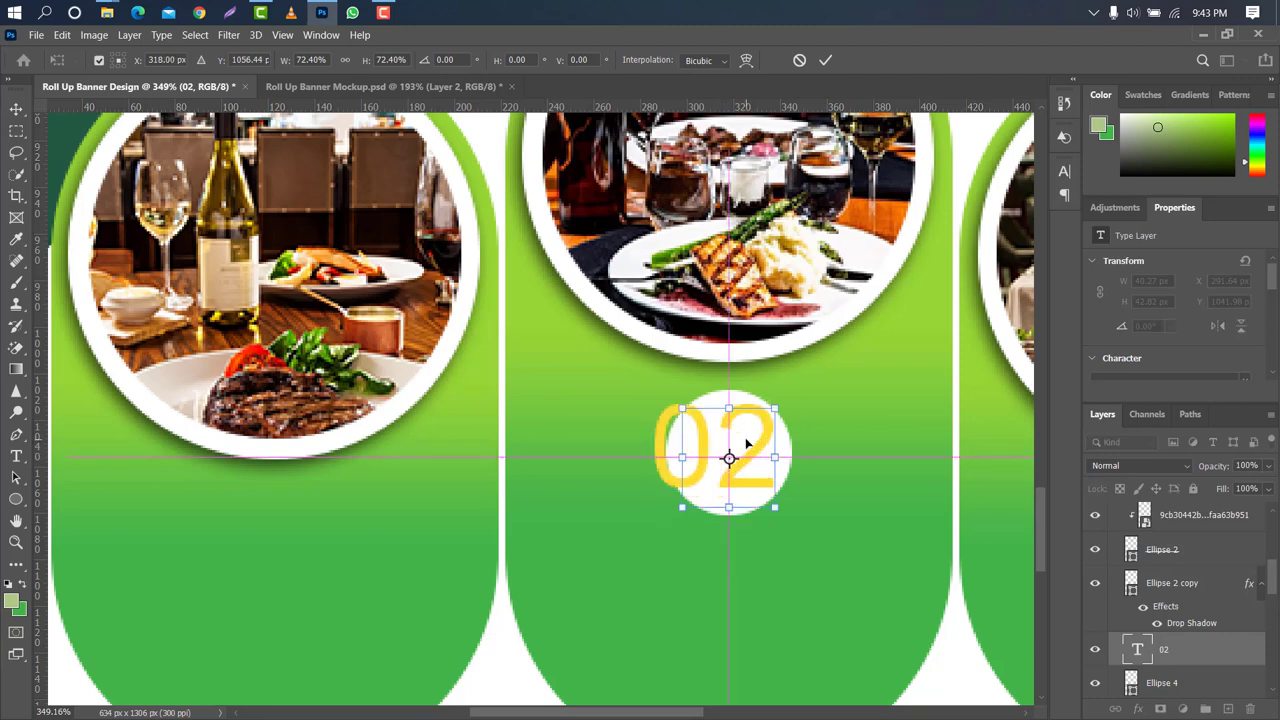
{"action": "left_click", "coordinate": [826, 60]}
{"action": "key", "text": "ctrl+0"}
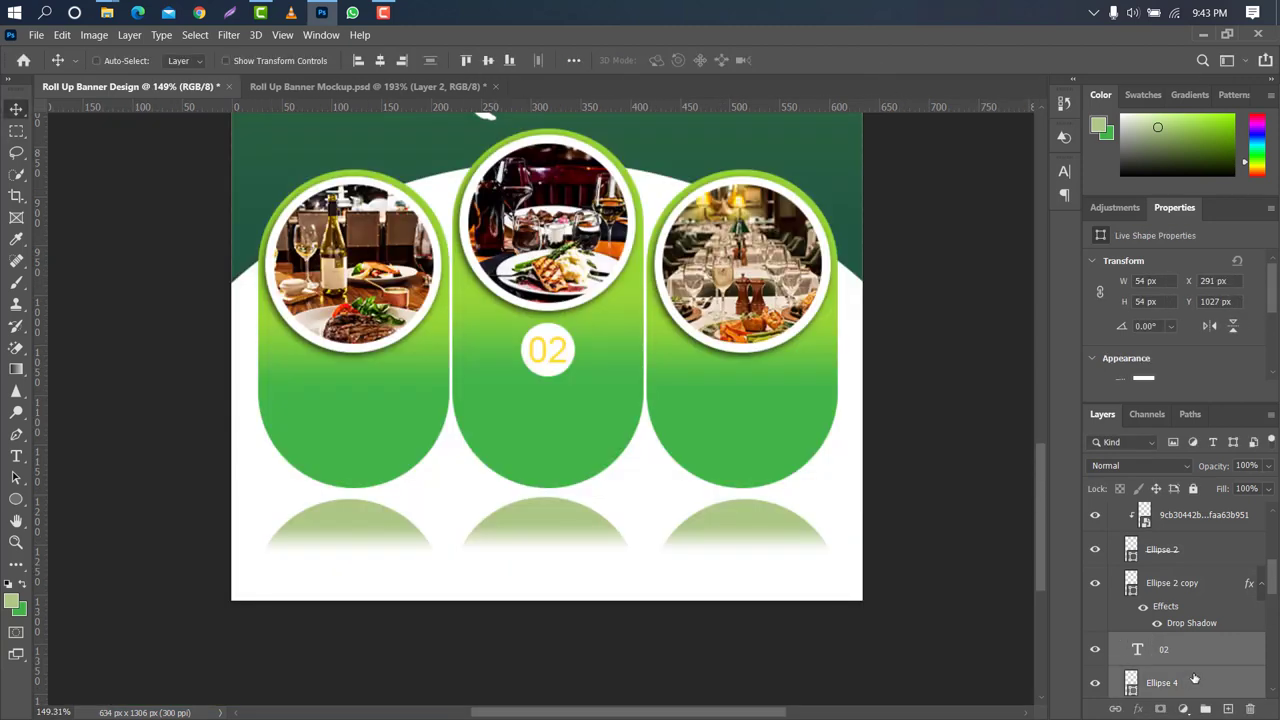
- Duplicate the numbered circle group and position the copy on the right pill
{"action": "mouse_move", "coordinate": [1213, 661]}
{"action": "left_mouse_down"}
{"action": "mouse_move", "coordinate": [1220, 694]}
{"action": "mouse_move", "coordinate": [1205, 708]}
{"action": "left_mouse_up"}
{"action": "left_click_drag", "start_coordinate": [1230, 645], "coordinate": [1228, 708]}
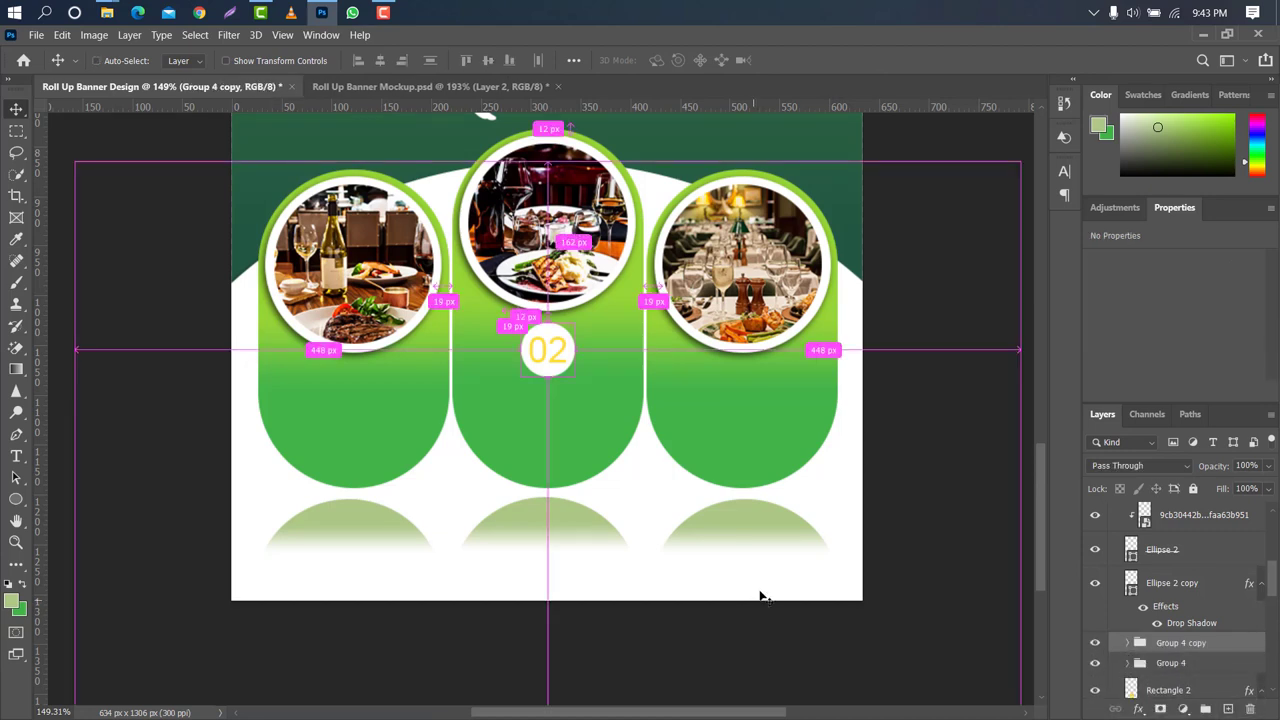
{"action": "key", "text": "ctrl+t"}
{"action": "mouse_move", "coordinate": [573, 349]}
{"action": "left_mouse_down"}
{"action": "mouse_move", "coordinate": [753, 403]}
{"action": "mouse_move", "coordinate": [767, 393]}
{"action": "left_mouse_up"}
{"action": "key", "text": "Return"}
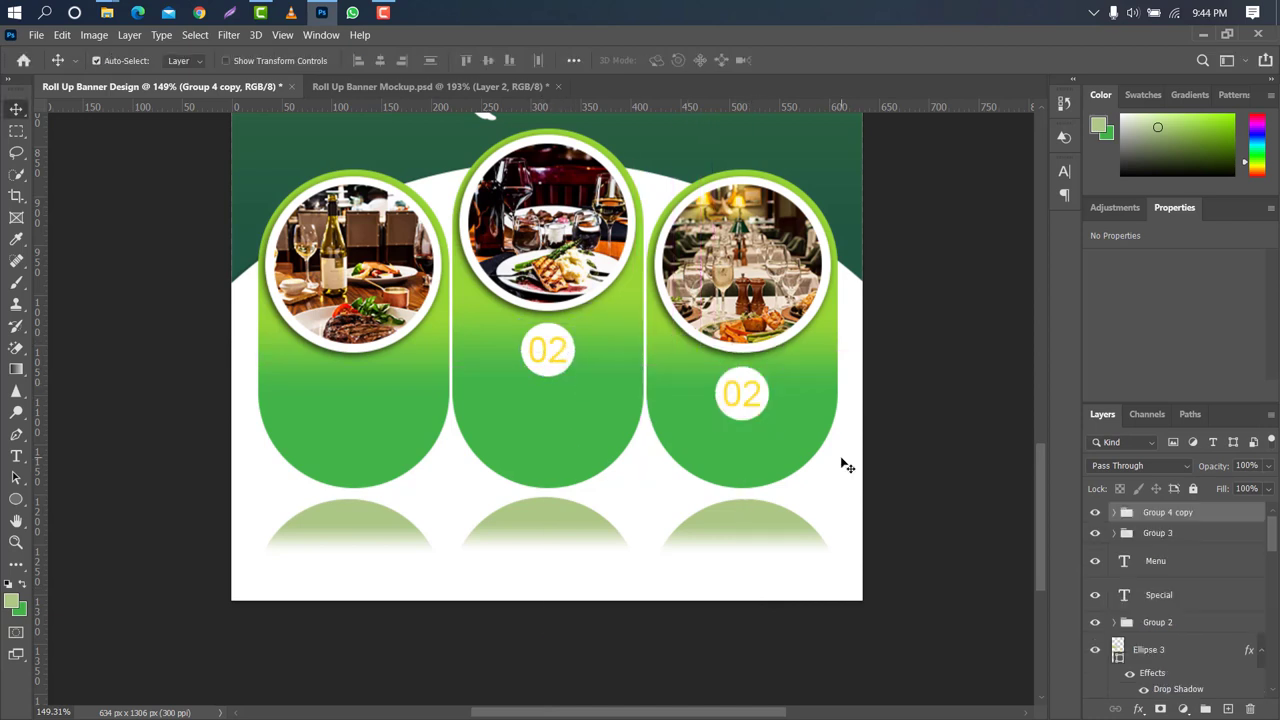
{"action": "key", "text": "Up"}
{"action": "key", "text": "Up"}
{"action": "key", "text": "Up"}
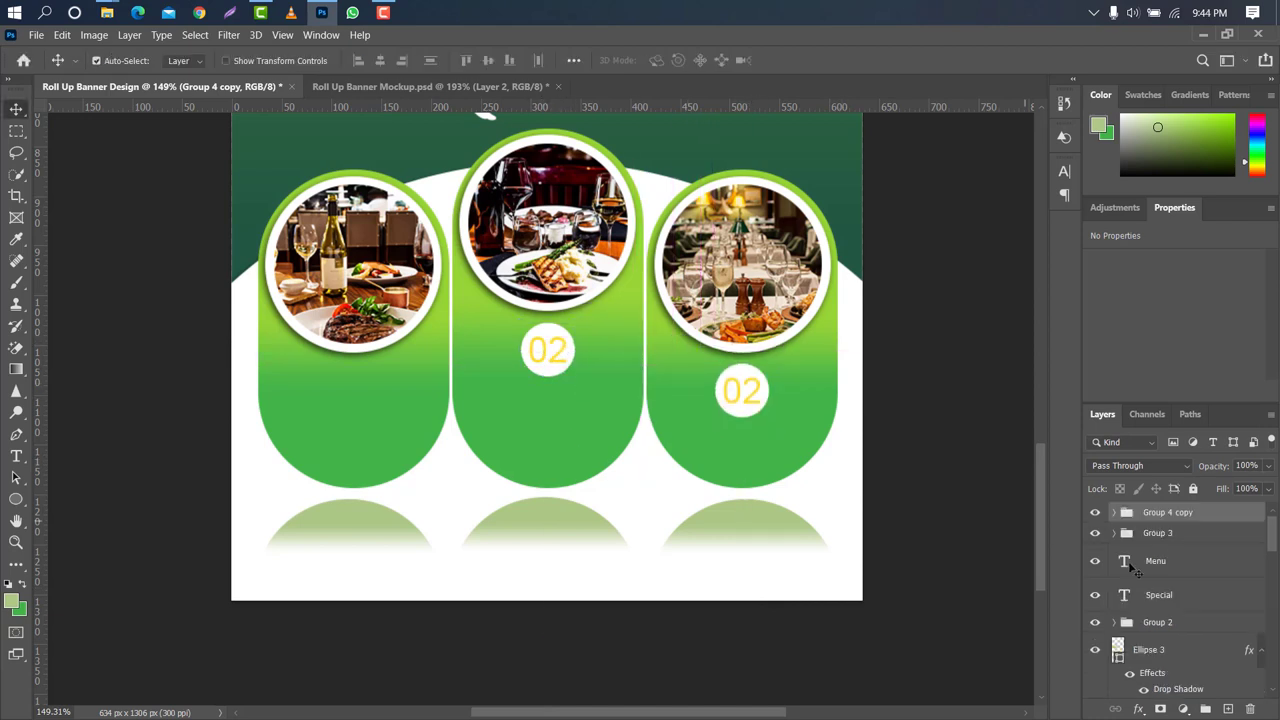
- Change the right copy's number from 02 to 03
{"action": "left_click", "coordinate": [753, 408]}
{"action": "double_click", "coordinate": [755, 402]}
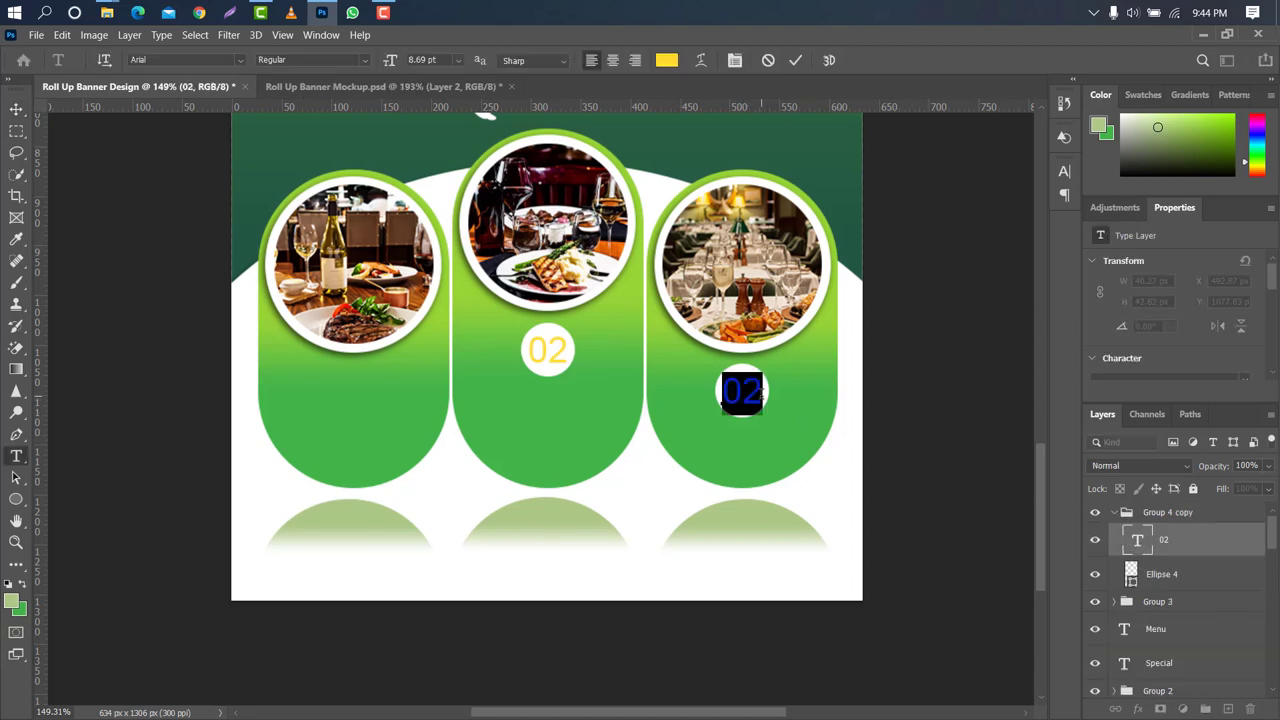
{"action": "left_click", "coordinate": [760, 393]}
{"action": "key", "text": "shift+Left"}
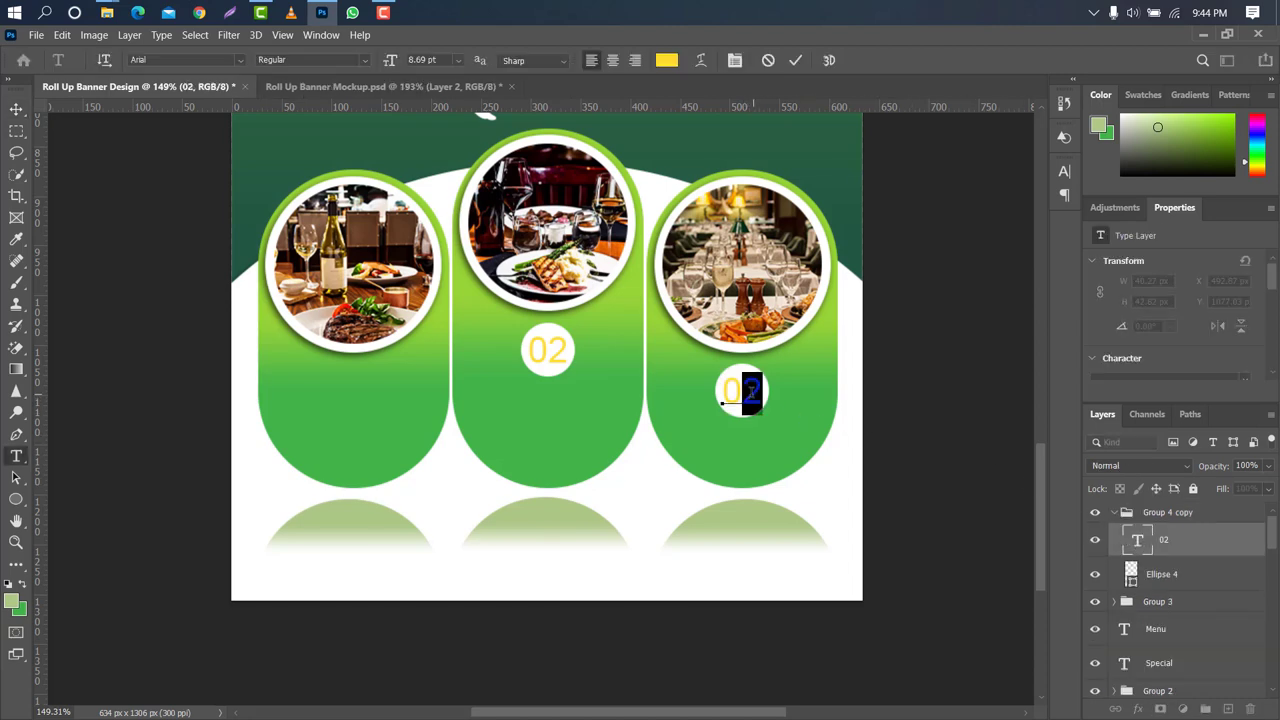
{"action": "type", "text": "3"}
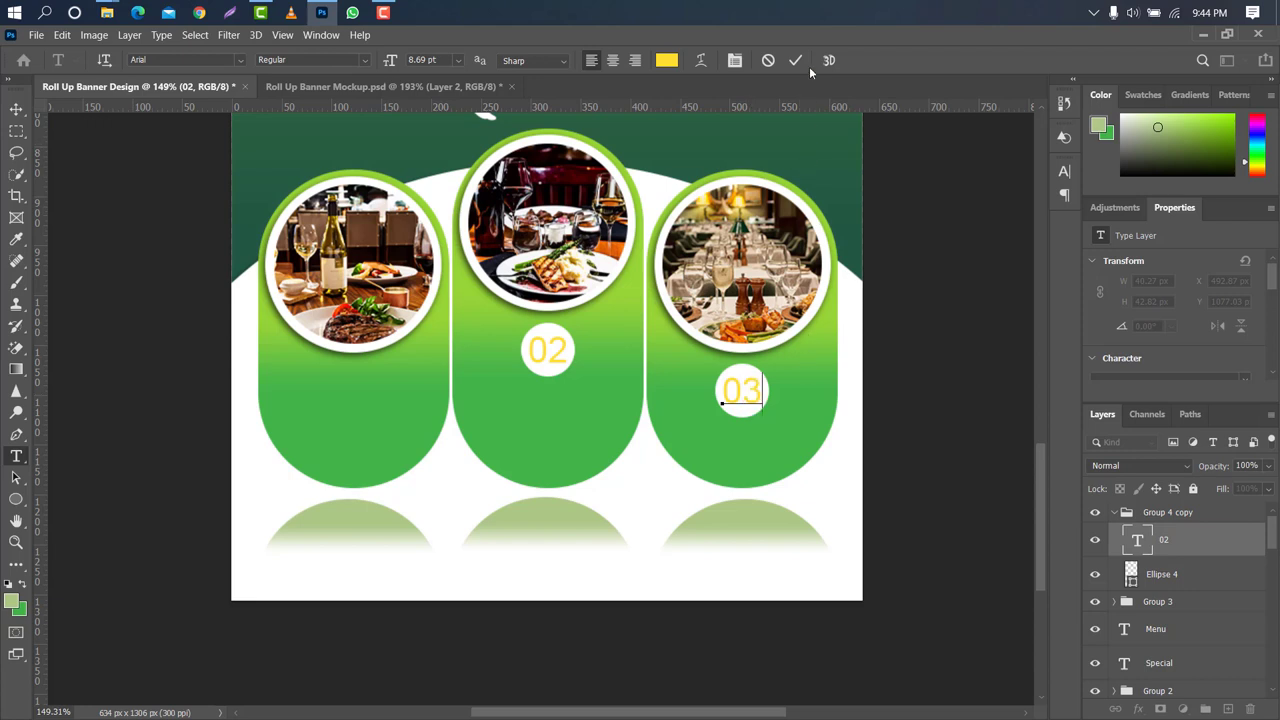
{"action": "left_click", "coordinate": [796, 61]}
{"action": "key", "text": "v"}
- Duplicate the 03 group and move the copy onto the left pill
{"action": "left_click", "coordinate": [1114, 512]}
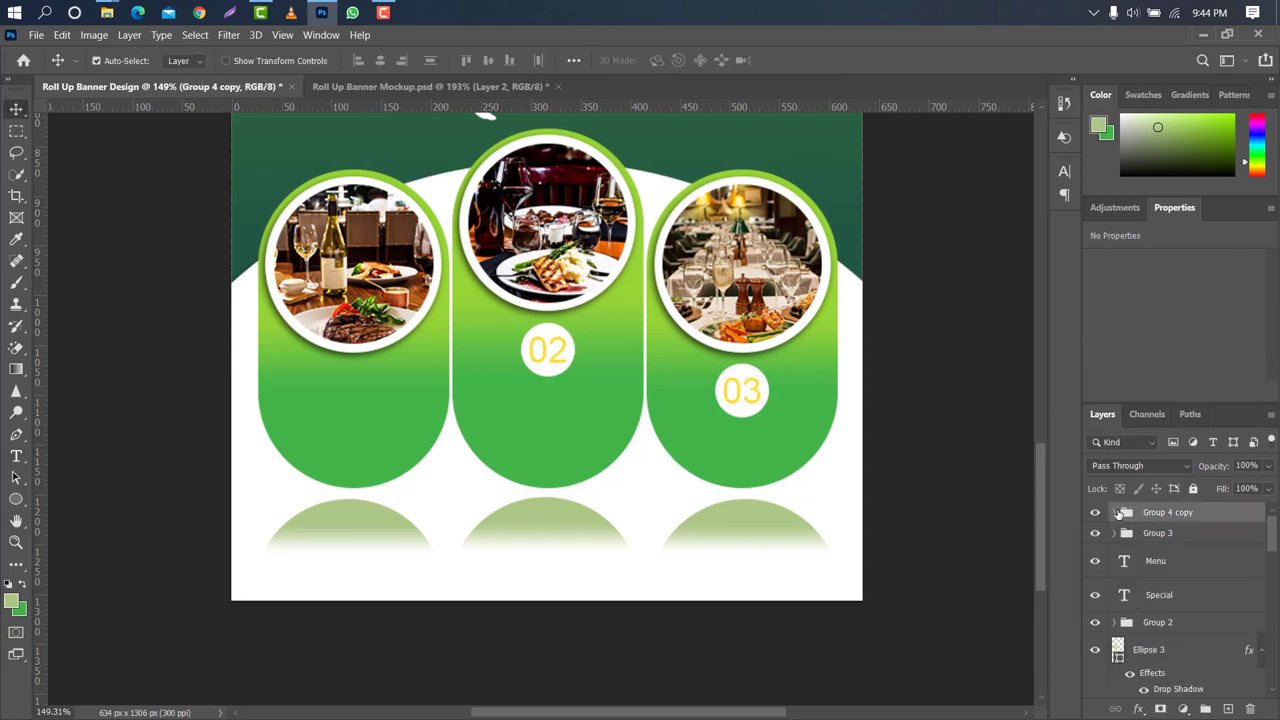
{"action": "left_click_drag", "start_coordinate": [1215, 513], "coordinate": [1228, 708]}
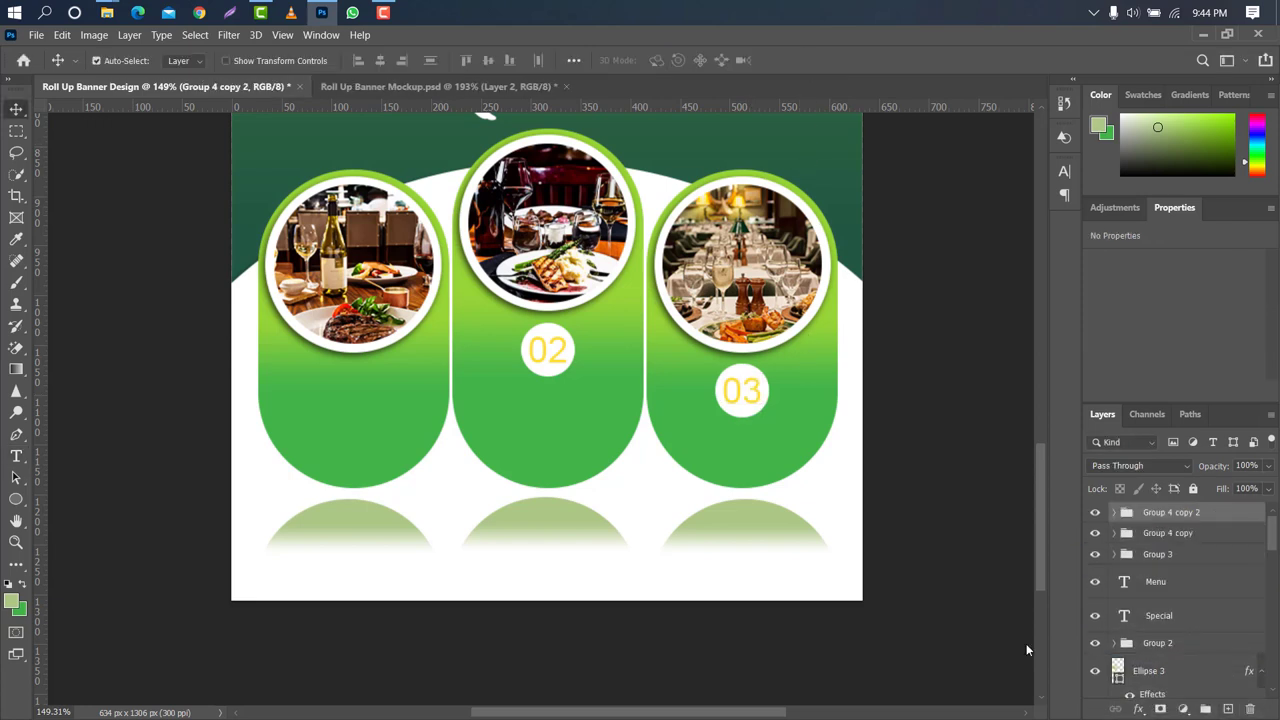
{"action": "key", "text": "ctrl+t"}
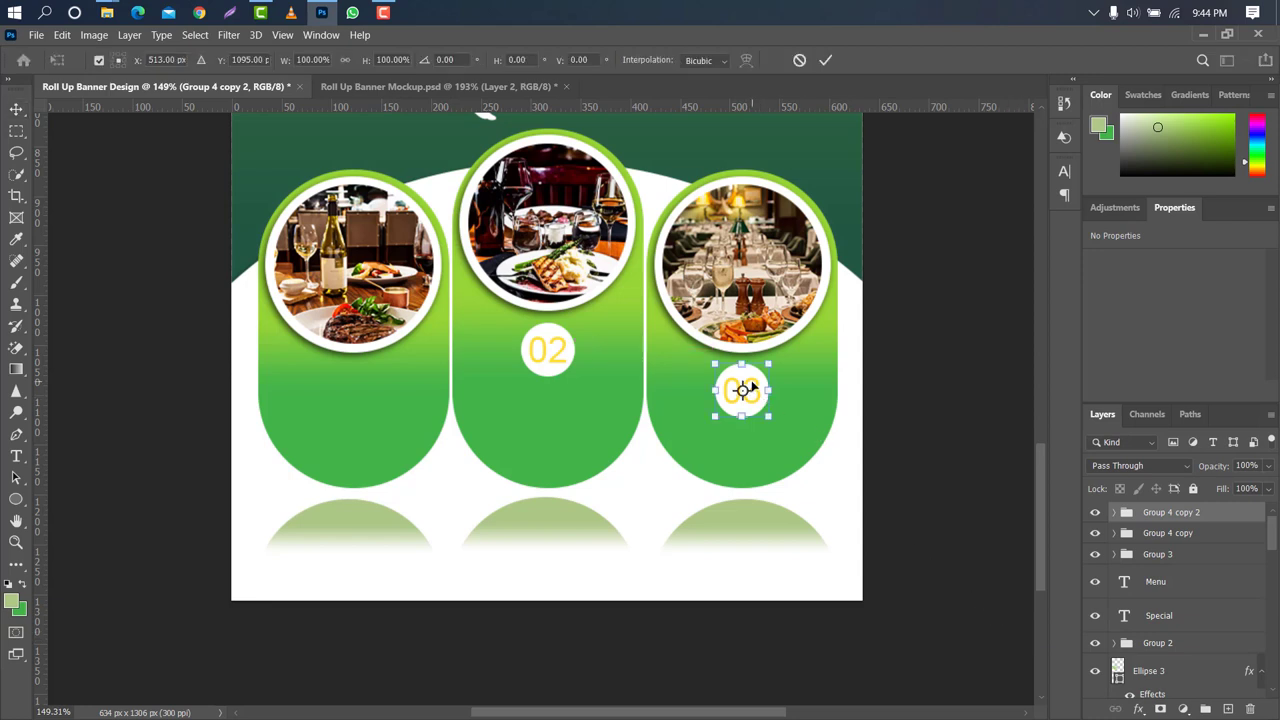
{"action": "left_click_drag", "start_coordinate": [750, 388], "coordinate": [366, 389]}
{"action": "left_click", "coordinate": [825, 60]}
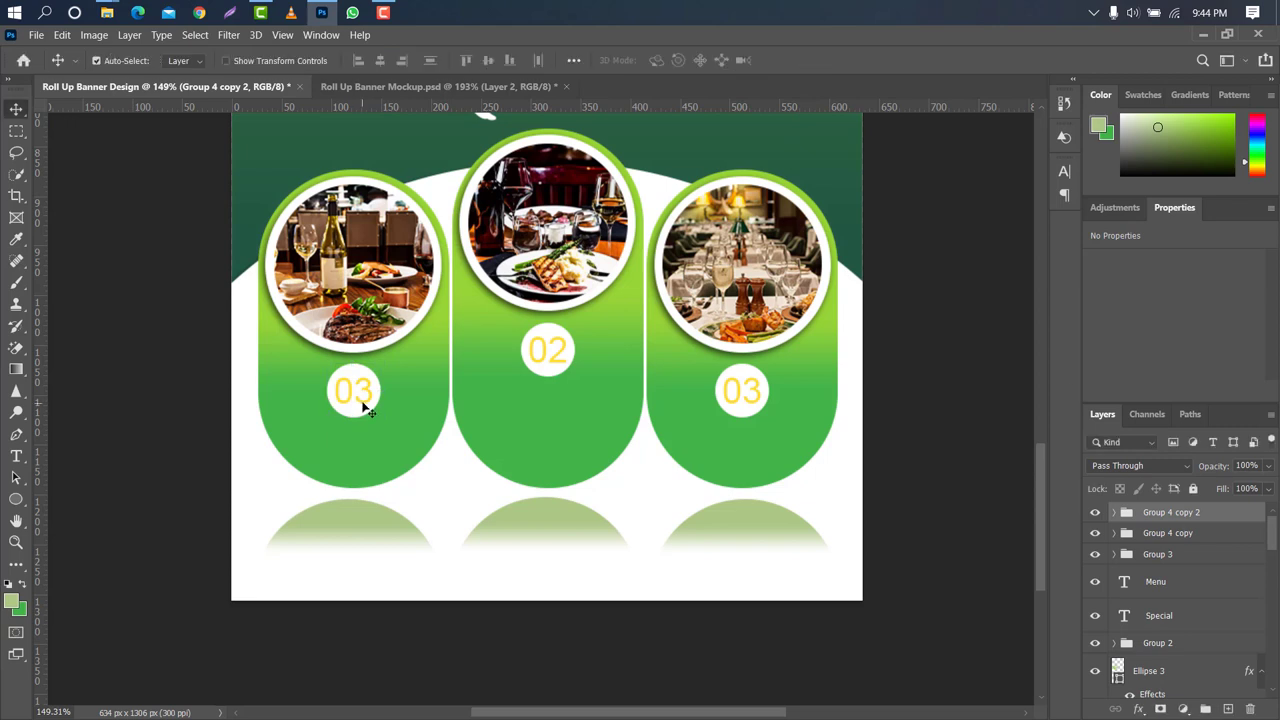
- Change the left copy's number to 01 and draw a text box under 02
{"action": "left_click", "coordinate": [365, 402]}
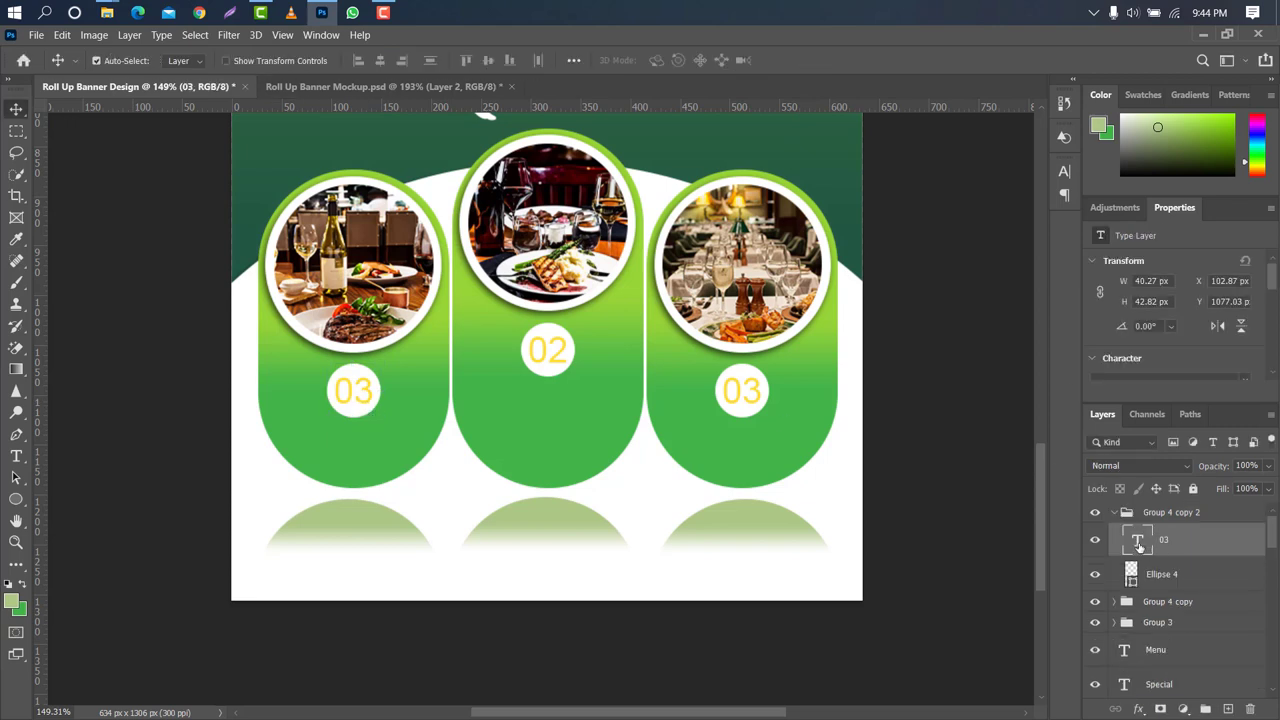
{"action": "double_click", "coordinate": [1138, 541]}
{"action": "type", "text": "01"}
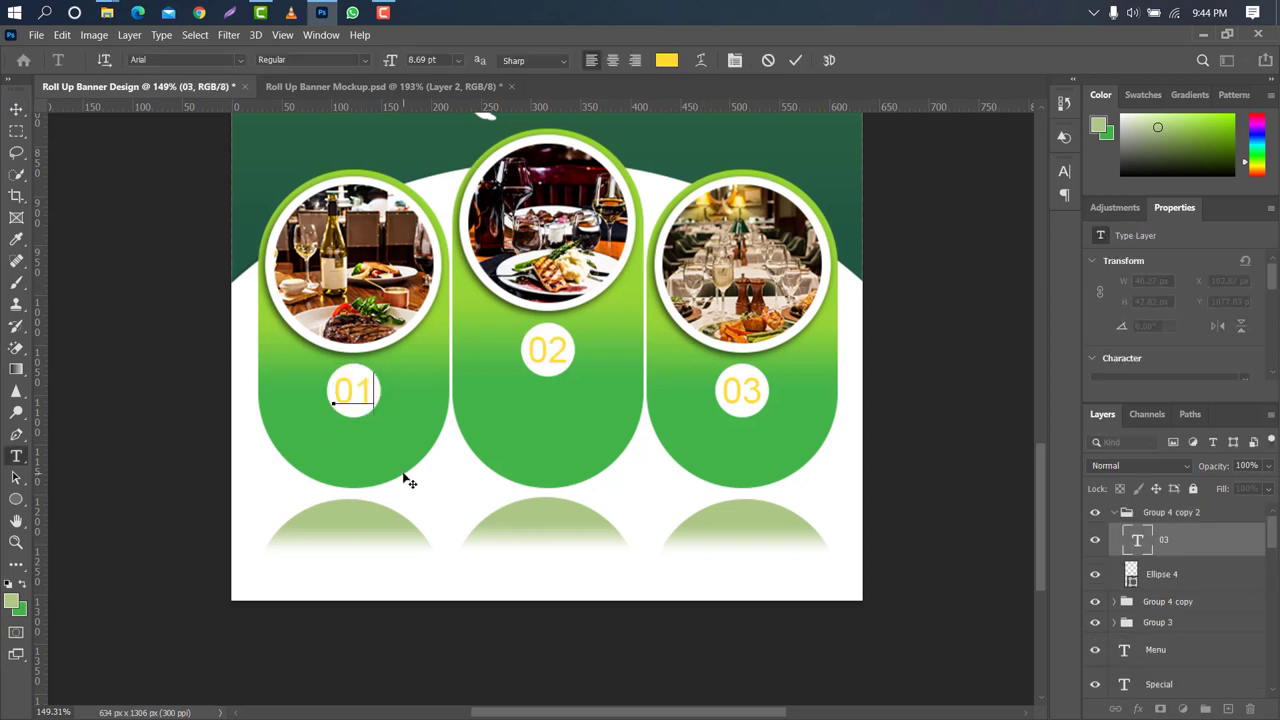
{"action": "left_click", "coordinate": [795, 61]}
{"action": "scroll", "coordinate": [460, 310], "scroll_direction": "down", "scroll_amount": 2}
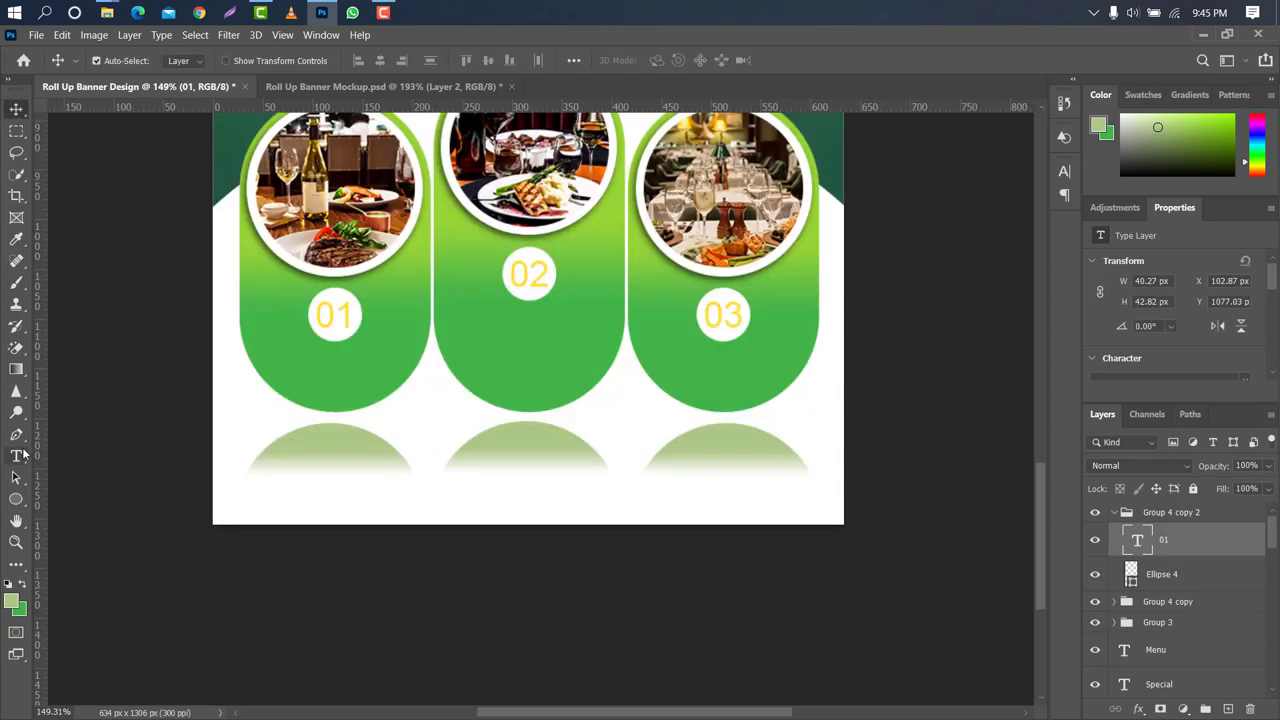
{"action": "left_click_drag", "start_coordinate": [464, 315], "coordinate": [595, 362]}
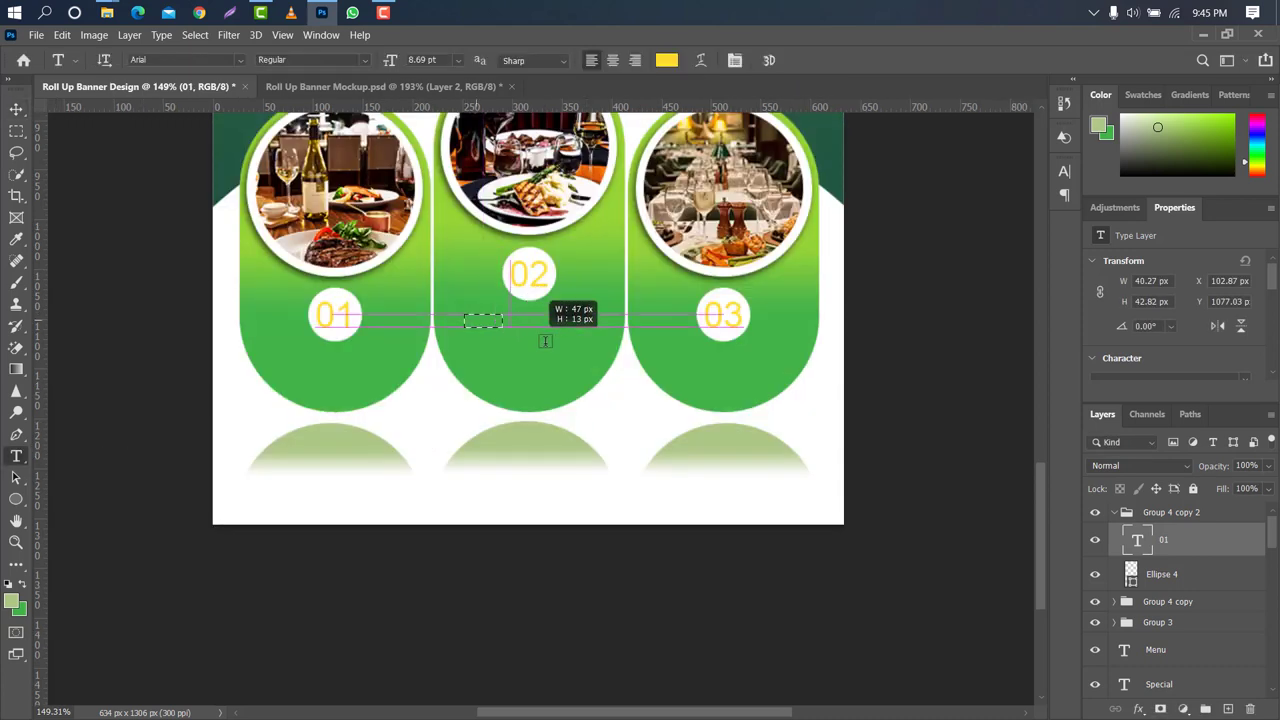
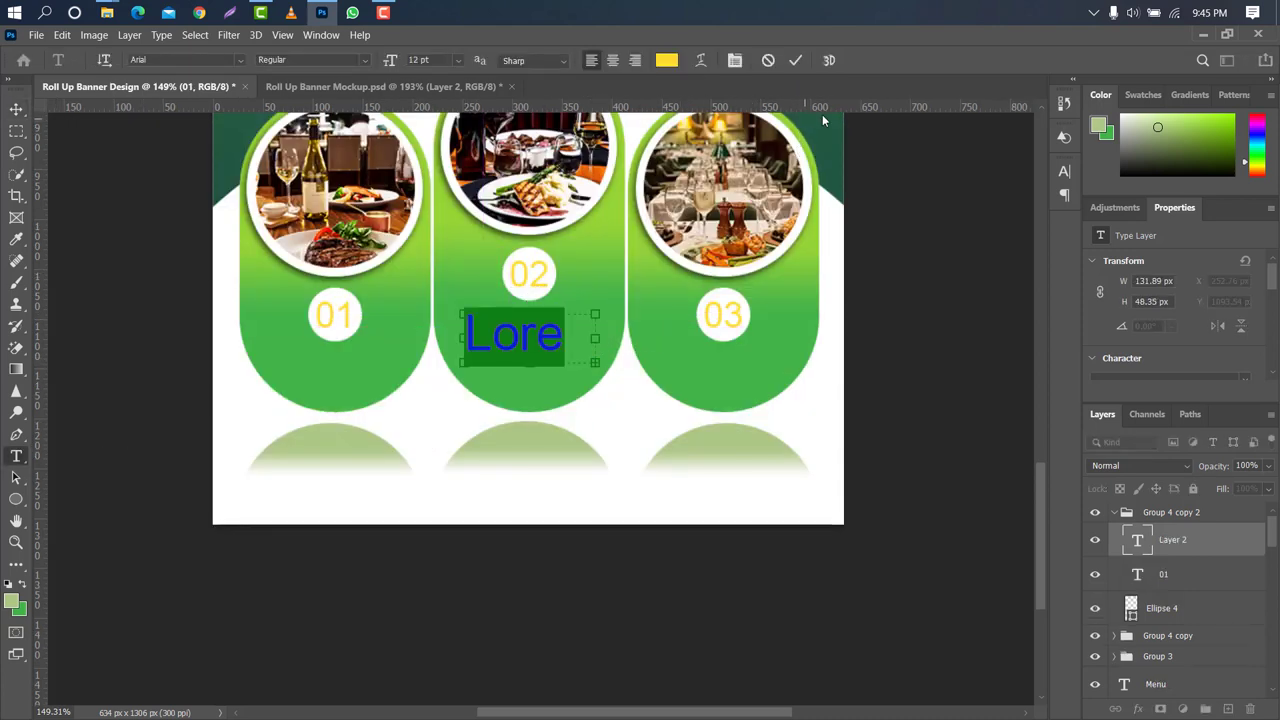
- Format the placeholder caption as 3 pt text with 3 pt leading in white (ffffff)
{"action": "left_click", "coordinate": [795, 61]}
{"action": "left_click", "coordinate": [1064, 171]}
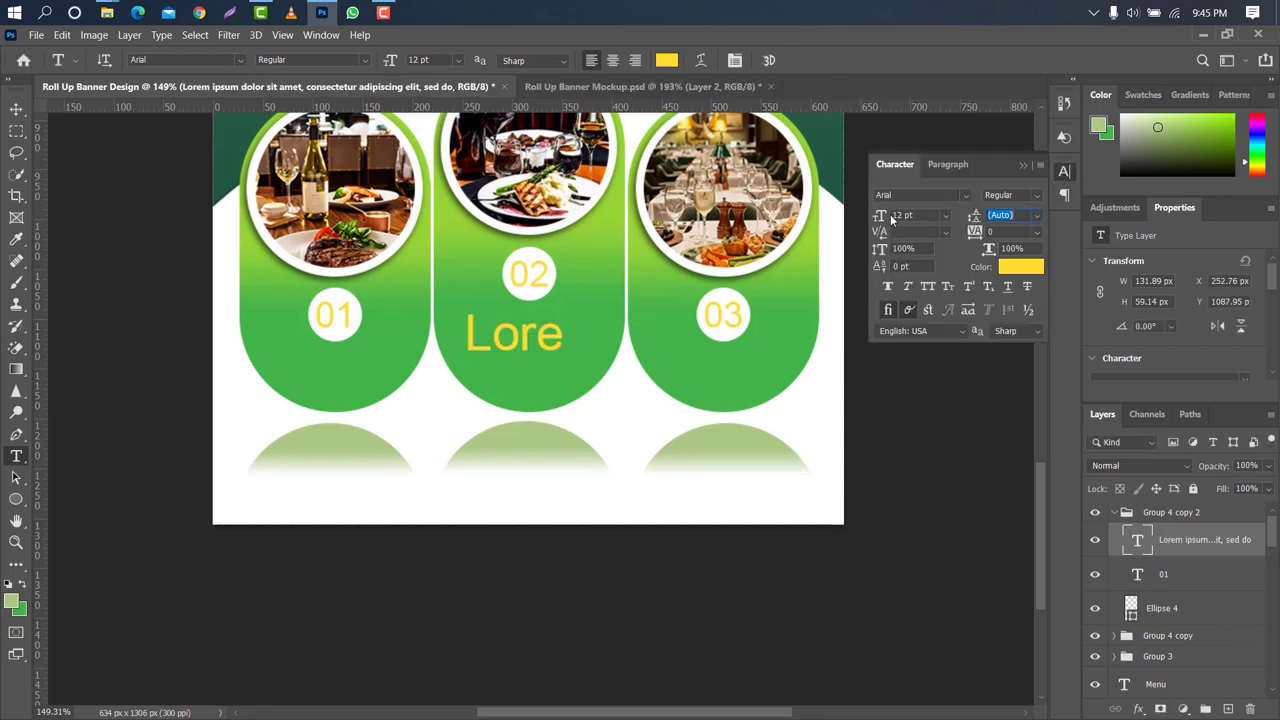
{"action": "left_click_drag", "start_coordinate": [880, 217], "coordinate": [862, 217]}
{"action": "left_click_drag", "start_coordinate": [975, 222], "coordinate": [965, 222]}
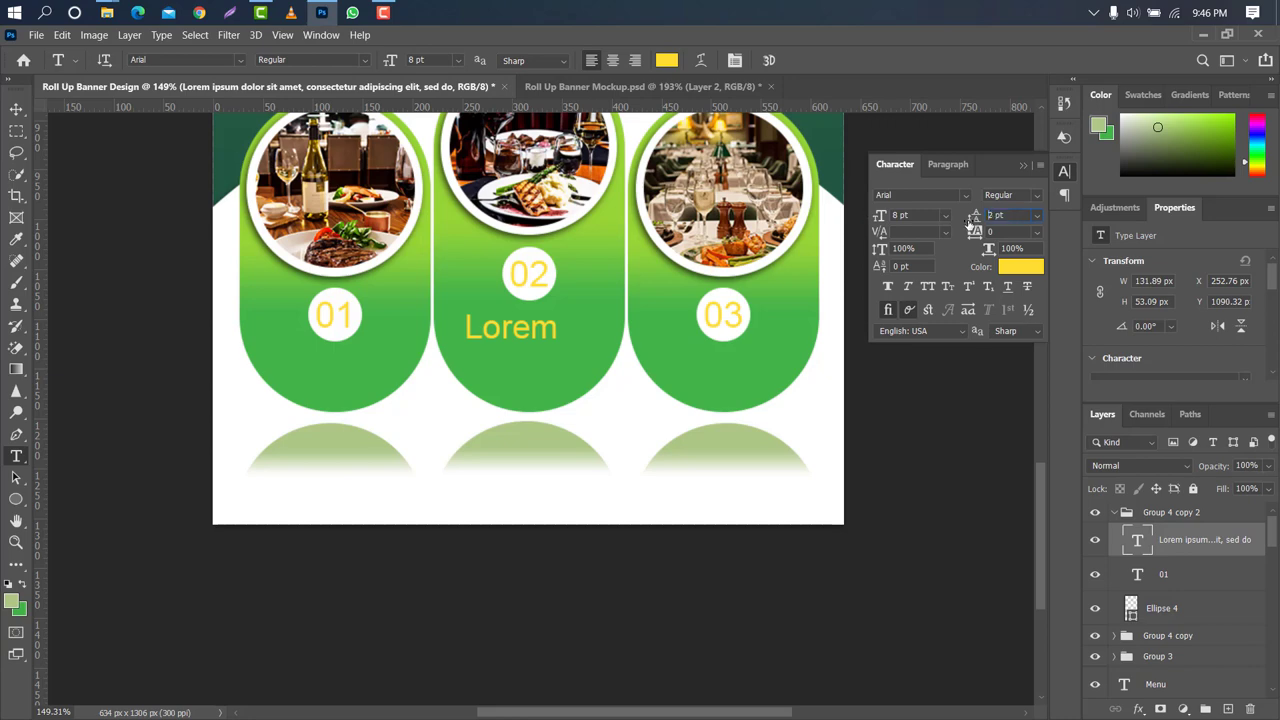
{"action": "scroll", "coordinate": [487, 342], "scroll_direction": "up", "scroll_amount": 5}
{"action": "left_click", "coordinate": [1020, 266]}
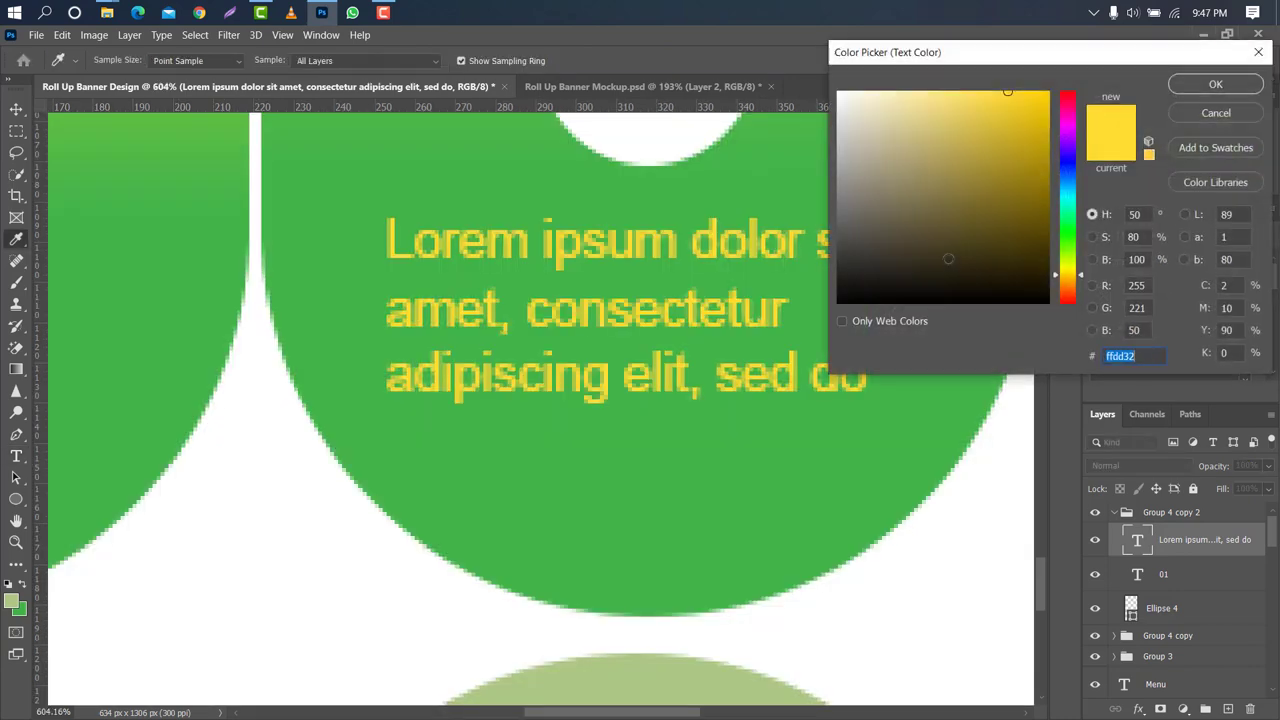
{"action": "type", "text": "ffffff"}
{"action": "left_click", "coordinate": [1210, 83]}
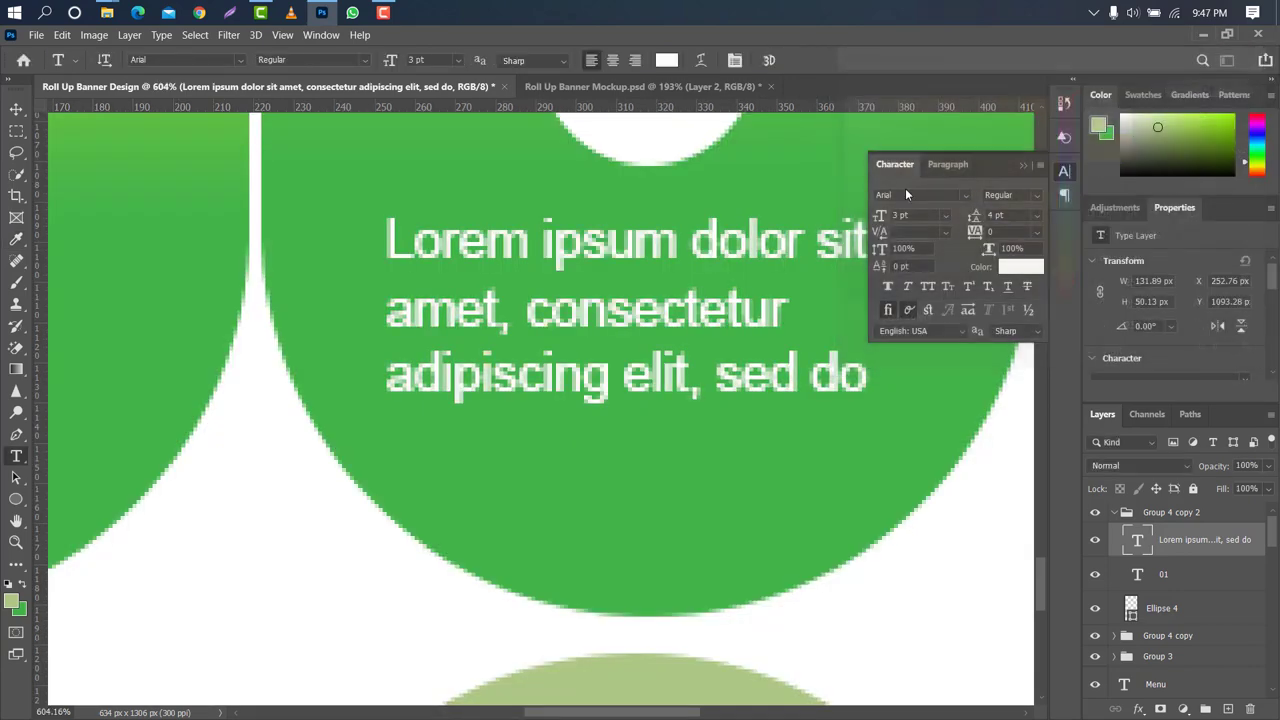
{"action": "scroll", "coordinate": [905, 188], "scroll_direction": "down", "scroll_amount": 3}
{"action": "left_click_drag", "start_coordinate": [980, 215], "coordinate": [972, 215]}
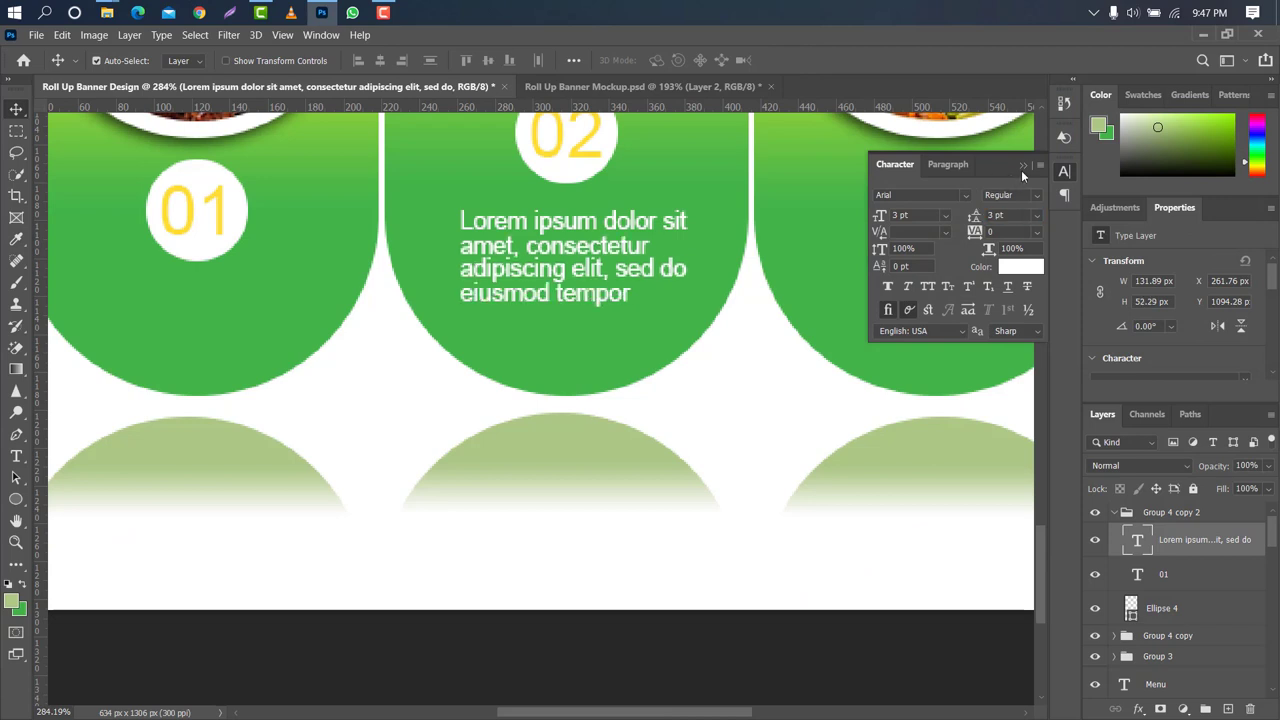
{"action": "left_click", "coordinate": [1022, 168]}
- Scale the caption down under 02, then copy it under the 03 and 01 pills
{"action": "scroll", "coordinate": [555, 335], "scroll_direction": "down", "scroll_amount": 3}
{"action": "key", "text": "ctrl+t"}
{"action": "mouse_move", "coordinate": [604, 320]}
{"action": "left_mouse_down"}
{"action": "mouse_move", "coordinate": [576, 303]}
{"action": "mouse_move", "coordinate": [783, 337]}
{"action": "left_mouse_up"}
{"action": "left_click", "coordinate": [825, 60]}
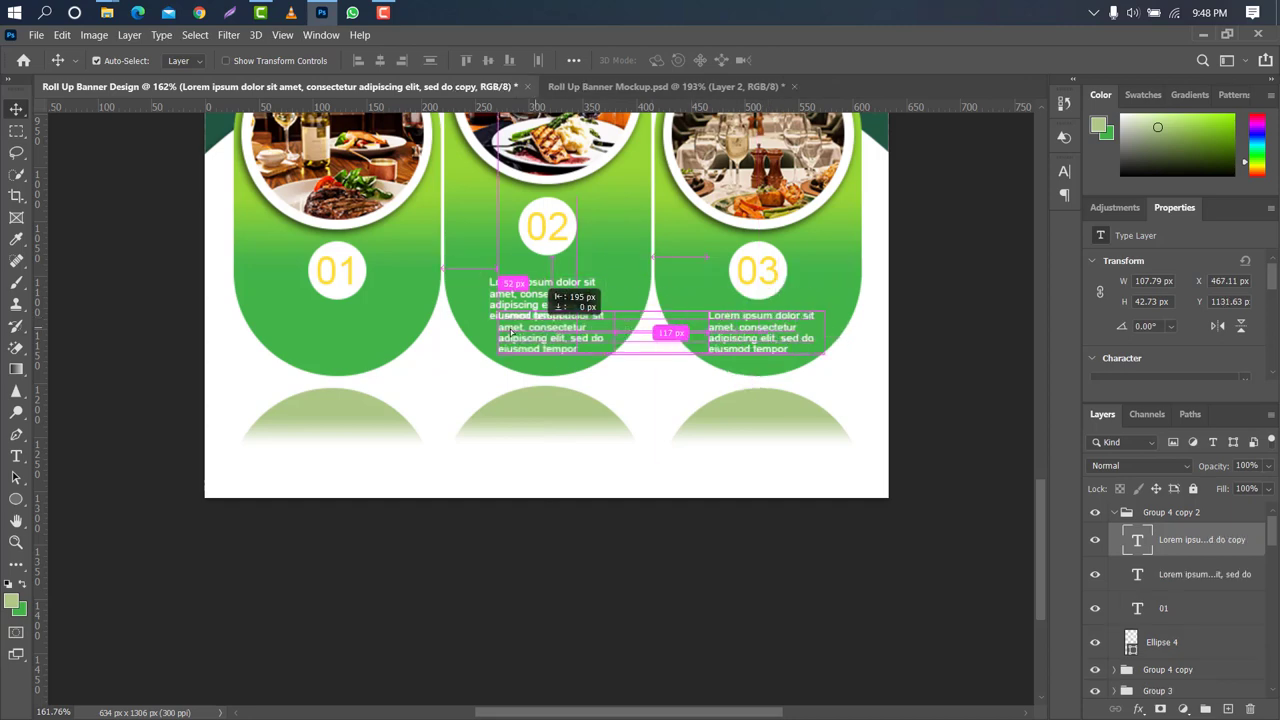
{"action": "left_click_drag", "start_coordinate": [779, 332], "coordinate": [359, 332]}
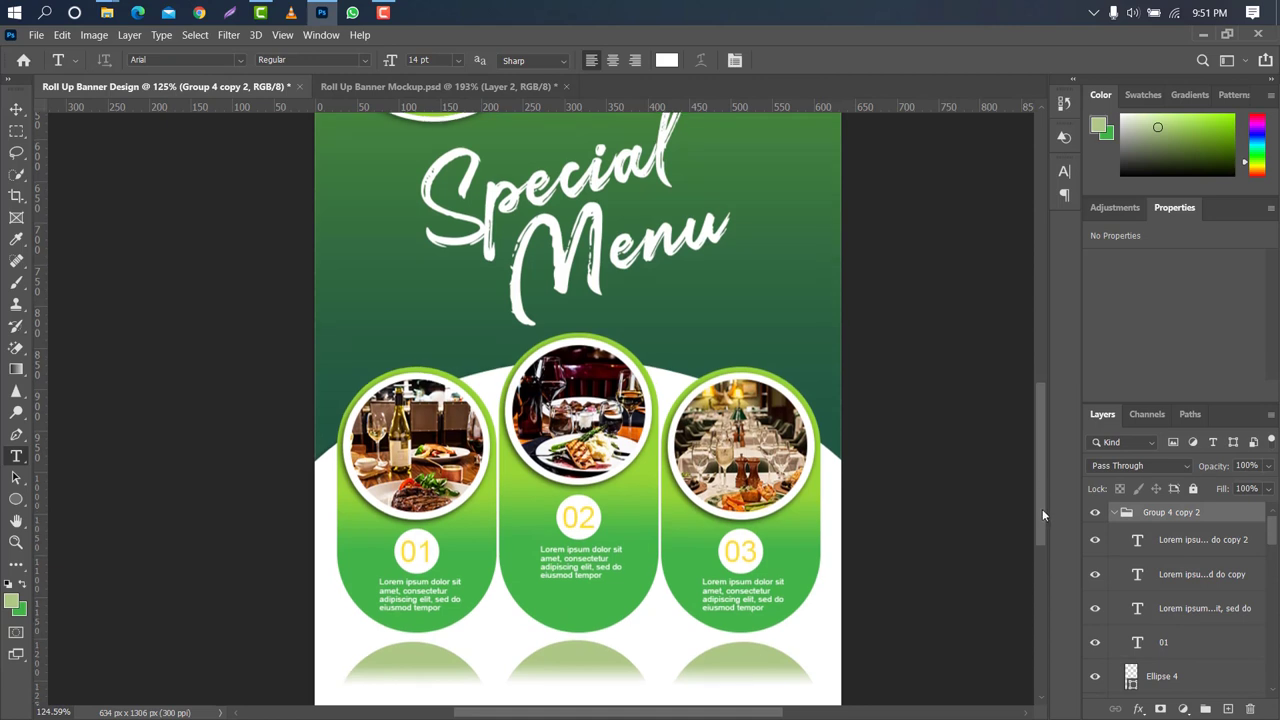
{"action": "scroll", "coordinate": [1042, 514], "scroll_direction": "down", "scroll_amount": 2}
{"action": "left_click", "coordinate": [449, 576]}
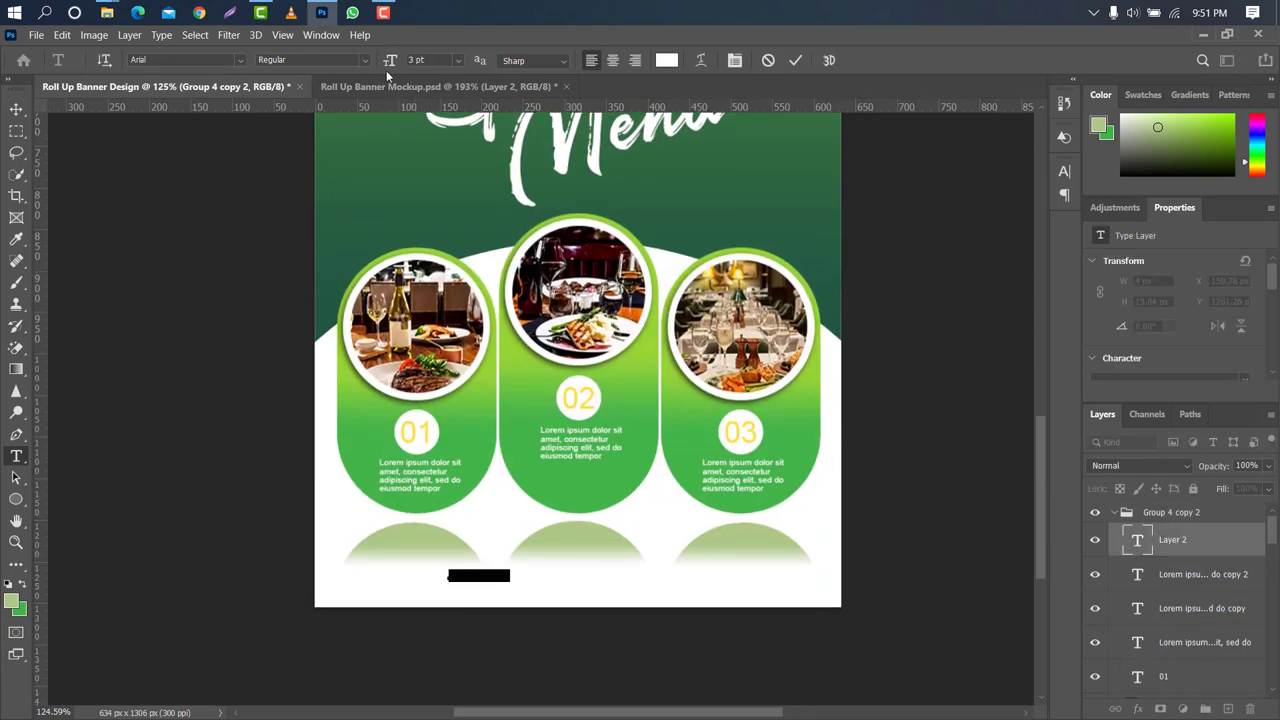
{"action": "left_click_drag", "start_coordinate": [390, 62], "coordinate": [393, 63]}
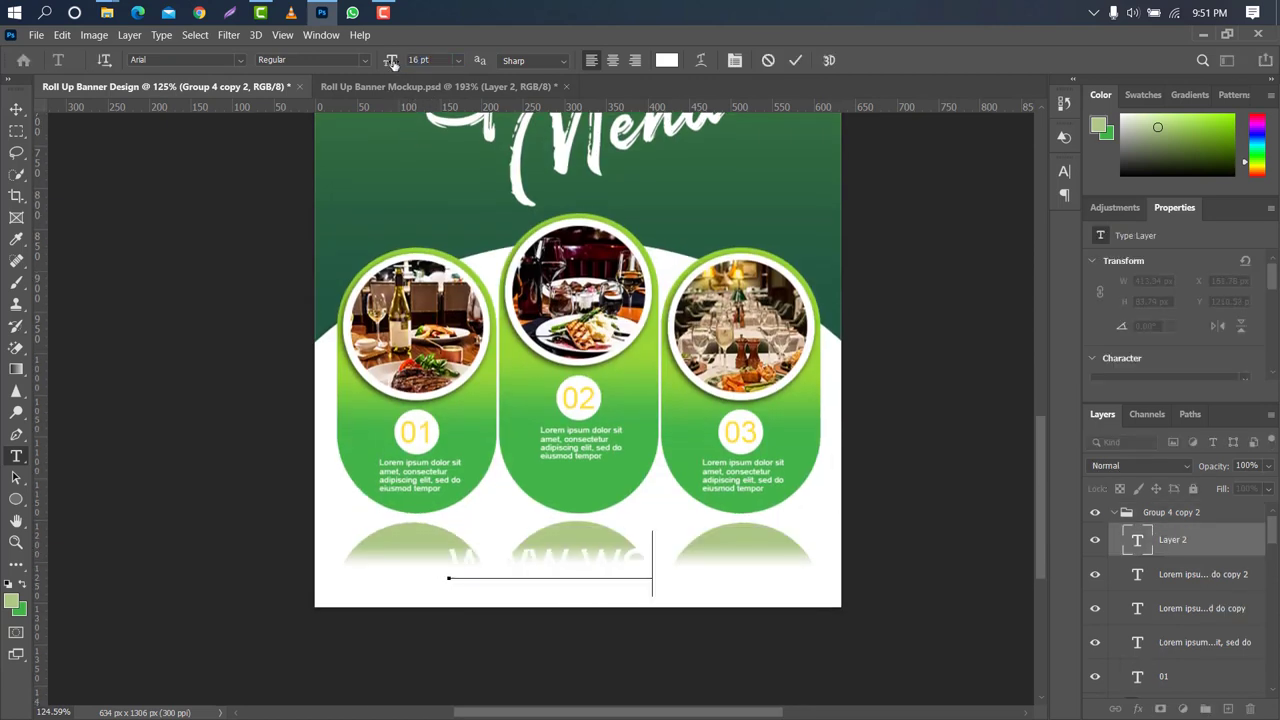
{"action": "type", "text": "bsite.c"}
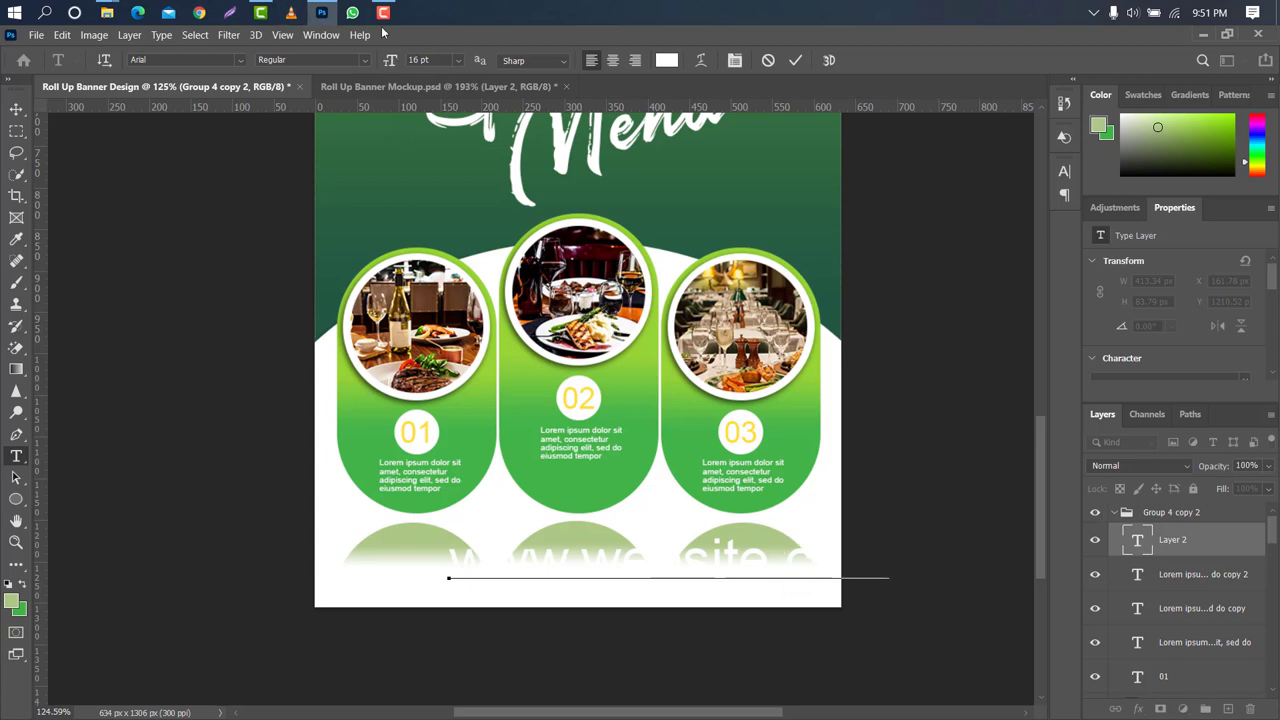
{"action": "left_click", "coordinate": [795, 60]}
- Colour the website text a bright orange (ff7327) in the Character panel
{"action": "left_click", "coordinate": [1064, 171]}
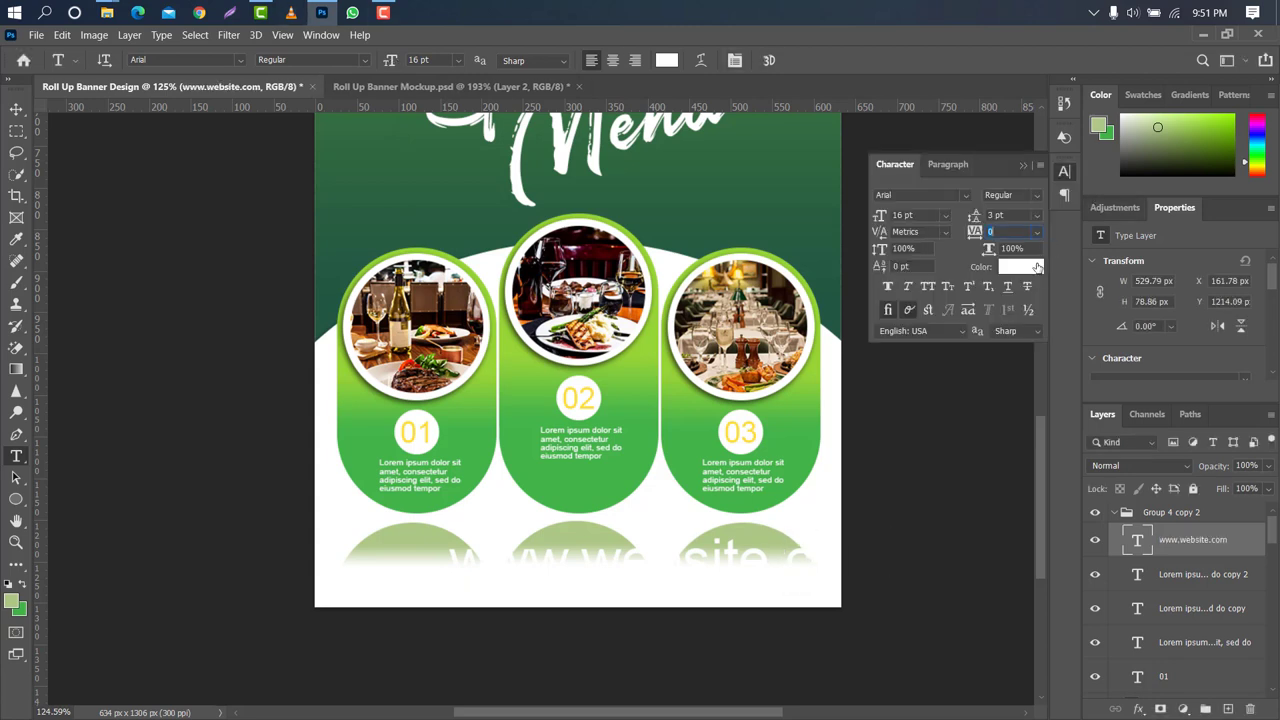
{"action": "left_click", "coordinate": [1036, 267]}
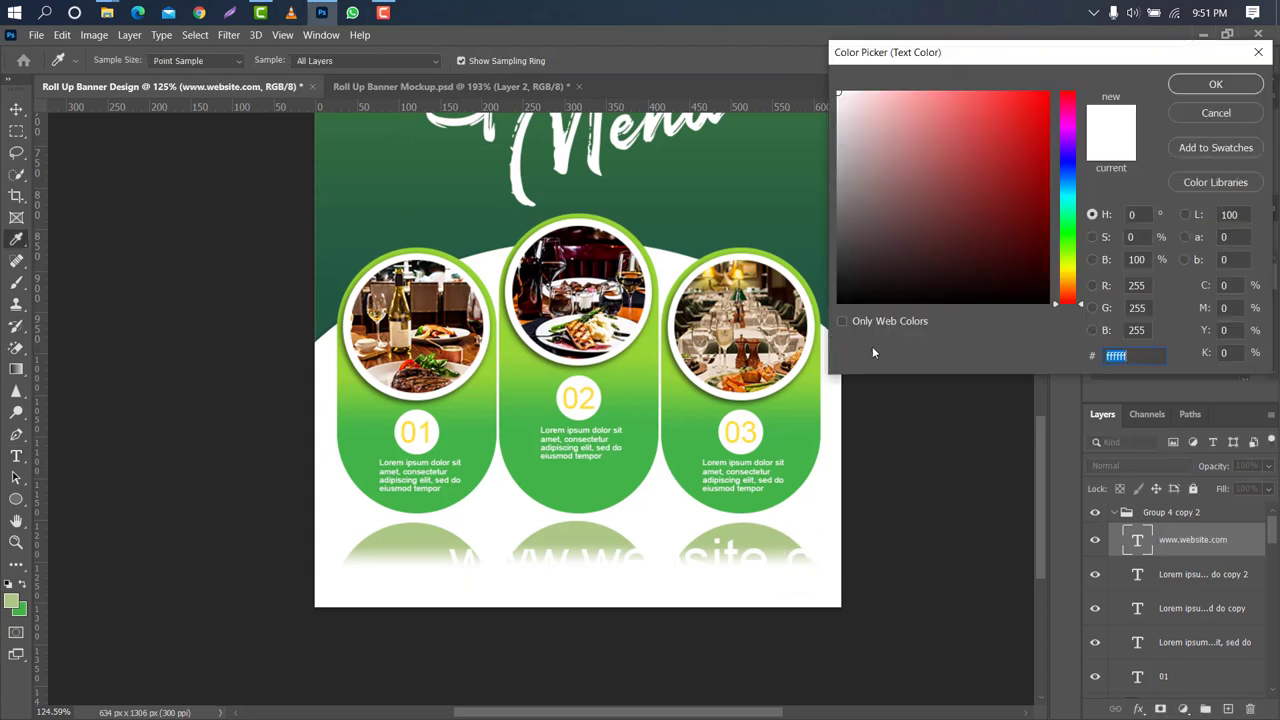
{"action": "left_click", "coordinate": [588, 403]}
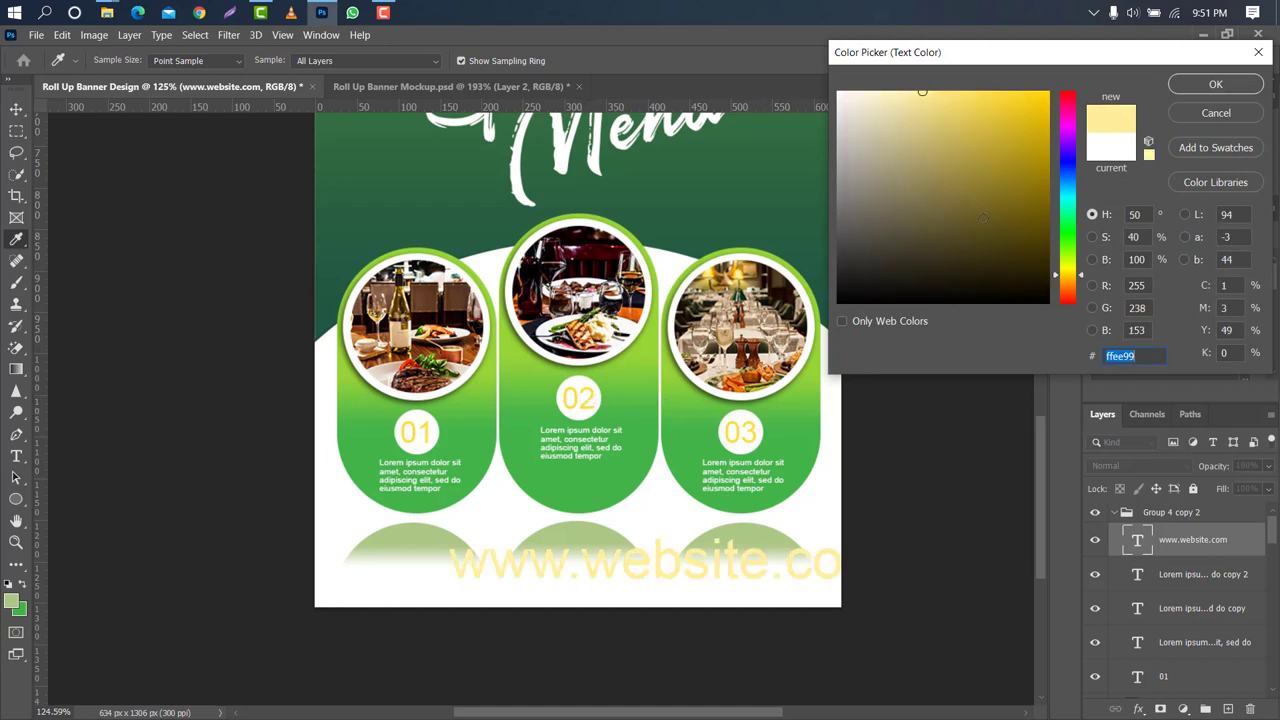
{"action": "left_click_drag", "start_coordinate": [1080, 275], "coordinate": [1078, 285]}
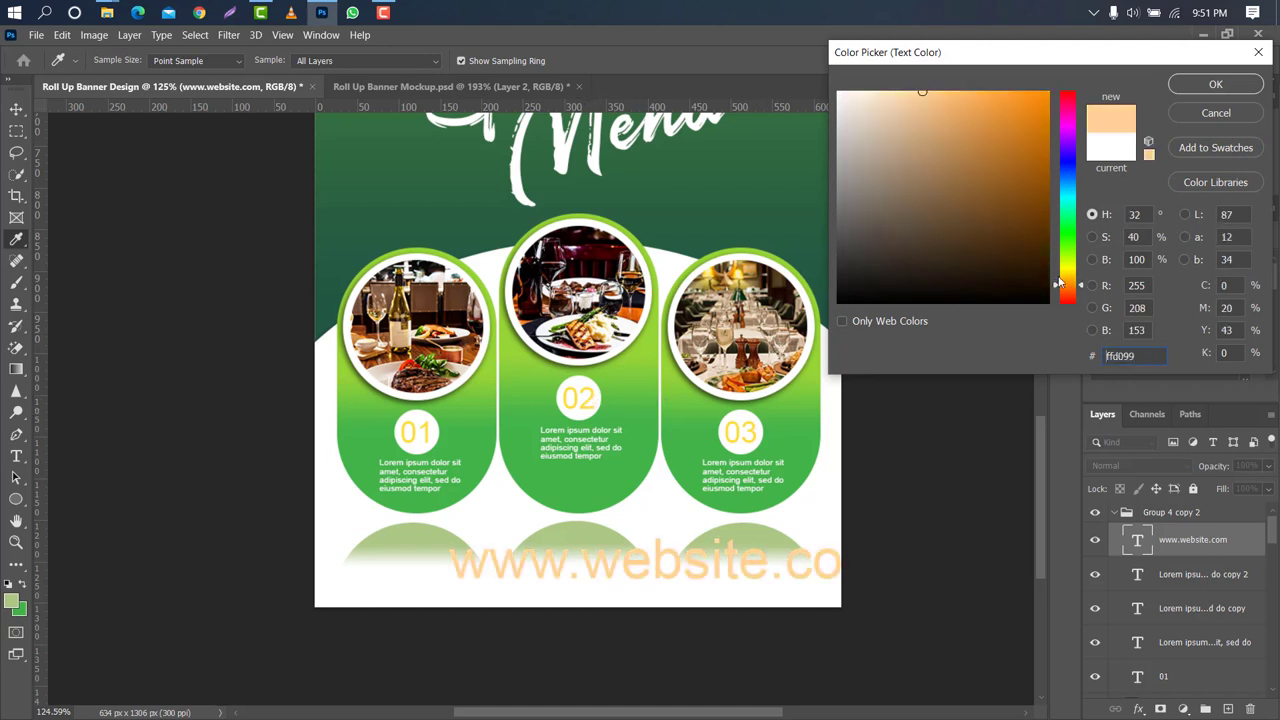
{"action": "left_click", "coordinate": [1006, 131]}
{"action": "left_click_drag", "start_coordinate": [1006, 131], "coordinate": [1013, 102]}
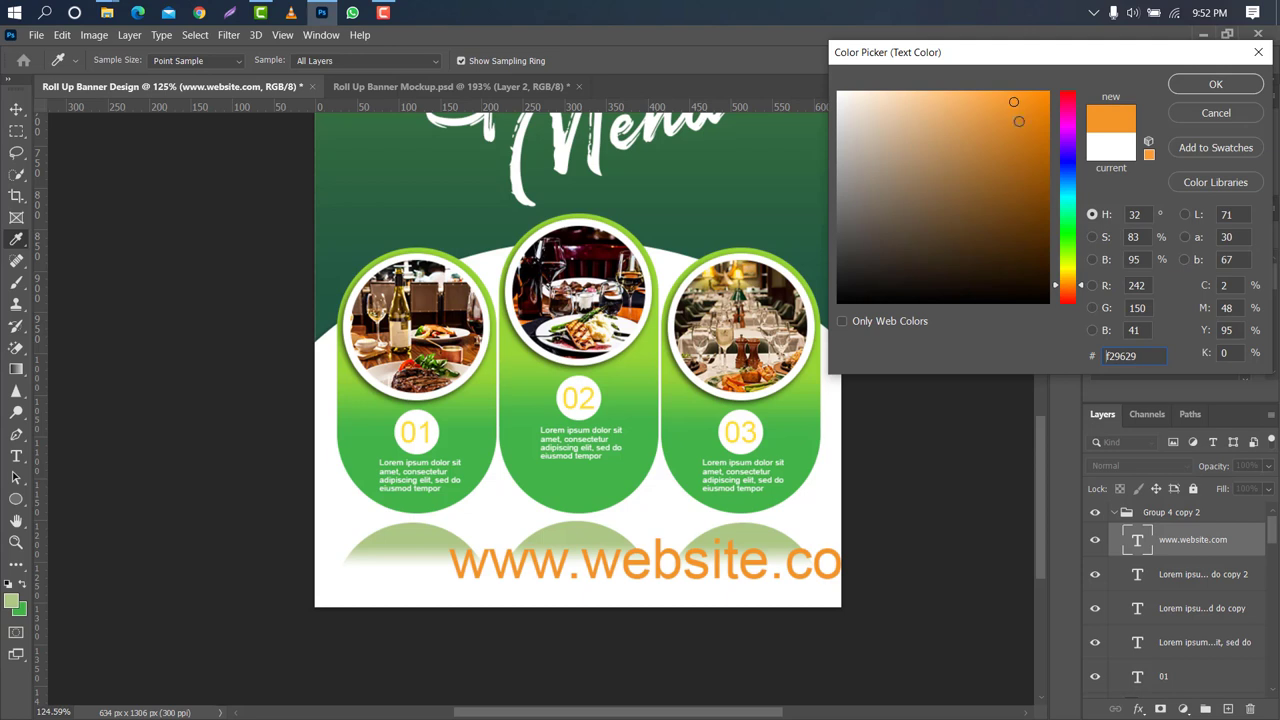
{"action": "left_click", "coordinate": [1068, 292]}
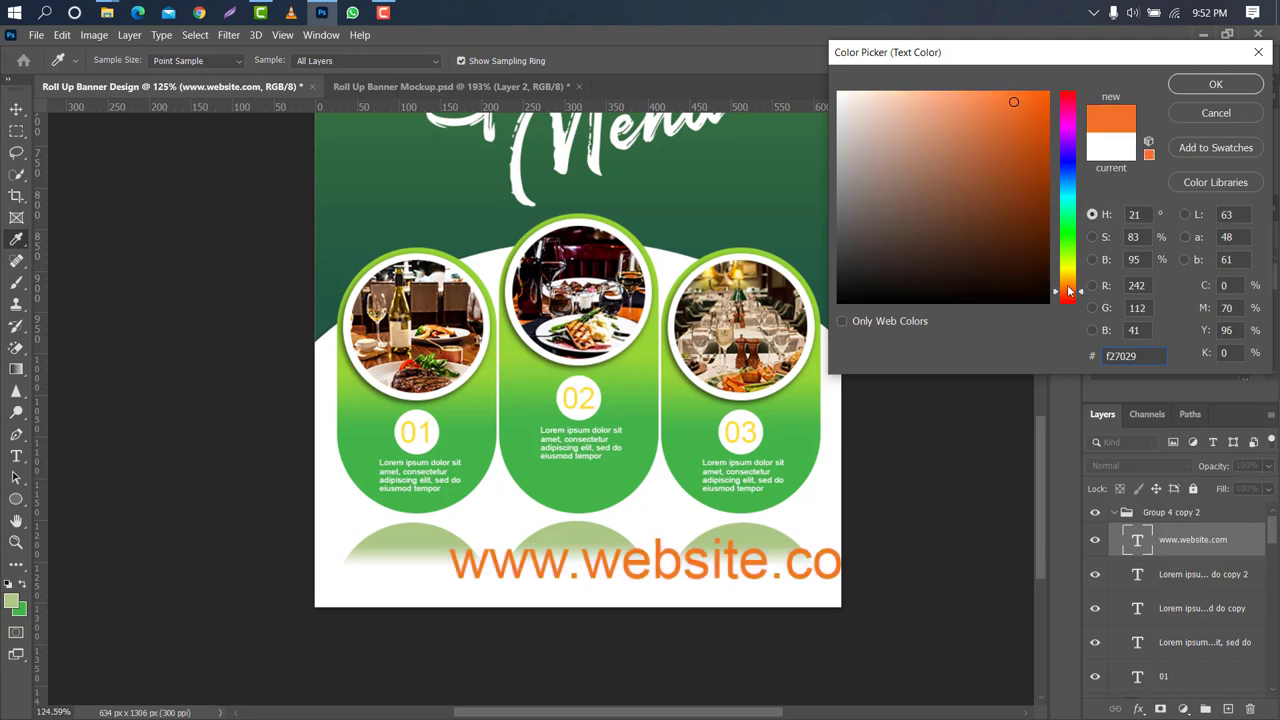
{"action": "left_click_drag", "start_coordinate": [1013, 101], "coordinate": [1017, 87]}
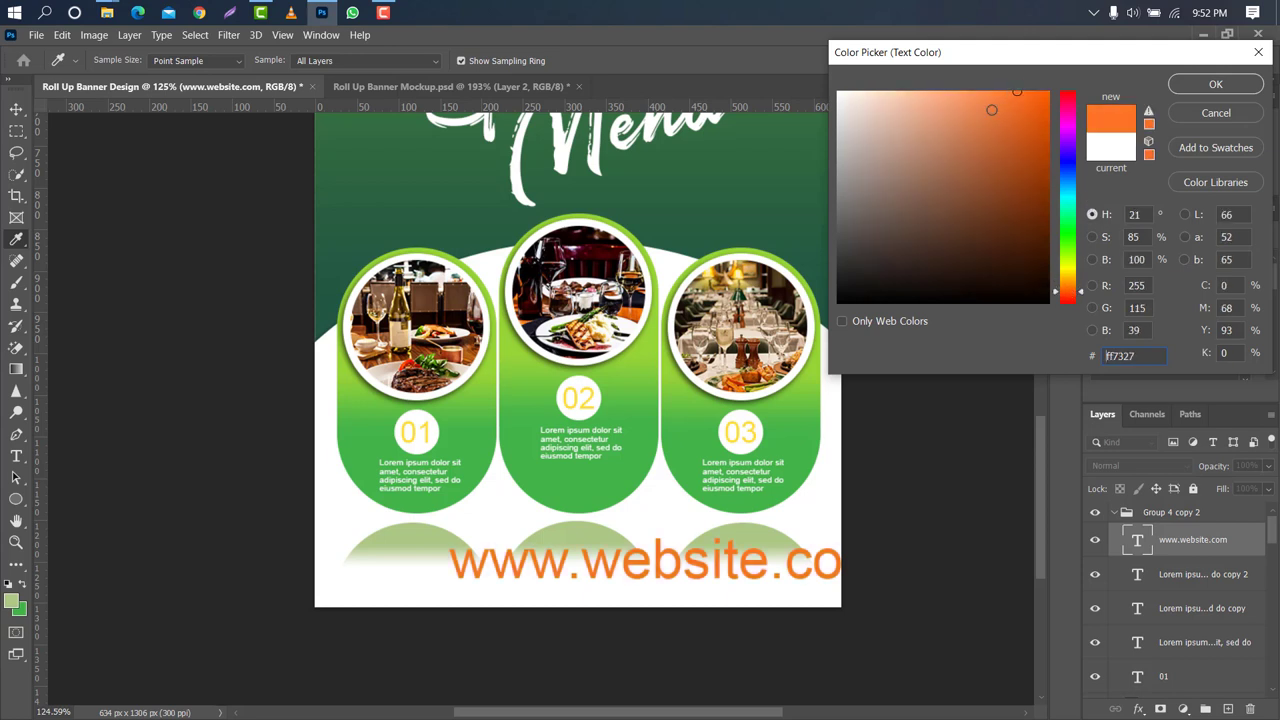
{"action": "left_click", "coordinate": [1212, 86]}
{"action": "double_click", "coordinate": [995, 232]}
- Reduce the website text's tracking from 500 to 220
{"action": "type", "text": "500"}
{"action": "key", "text": "Return"}
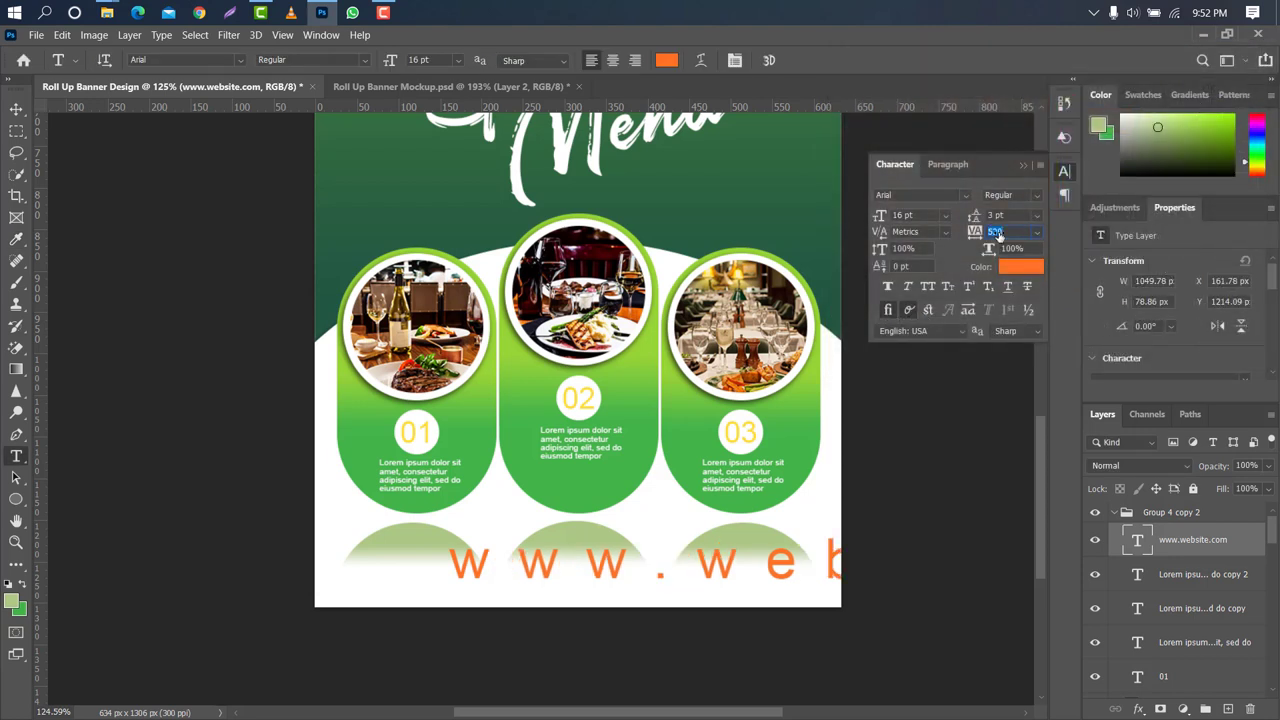
{"action": "type", "text": "220"}
{"action": "key", "text": "Return"}
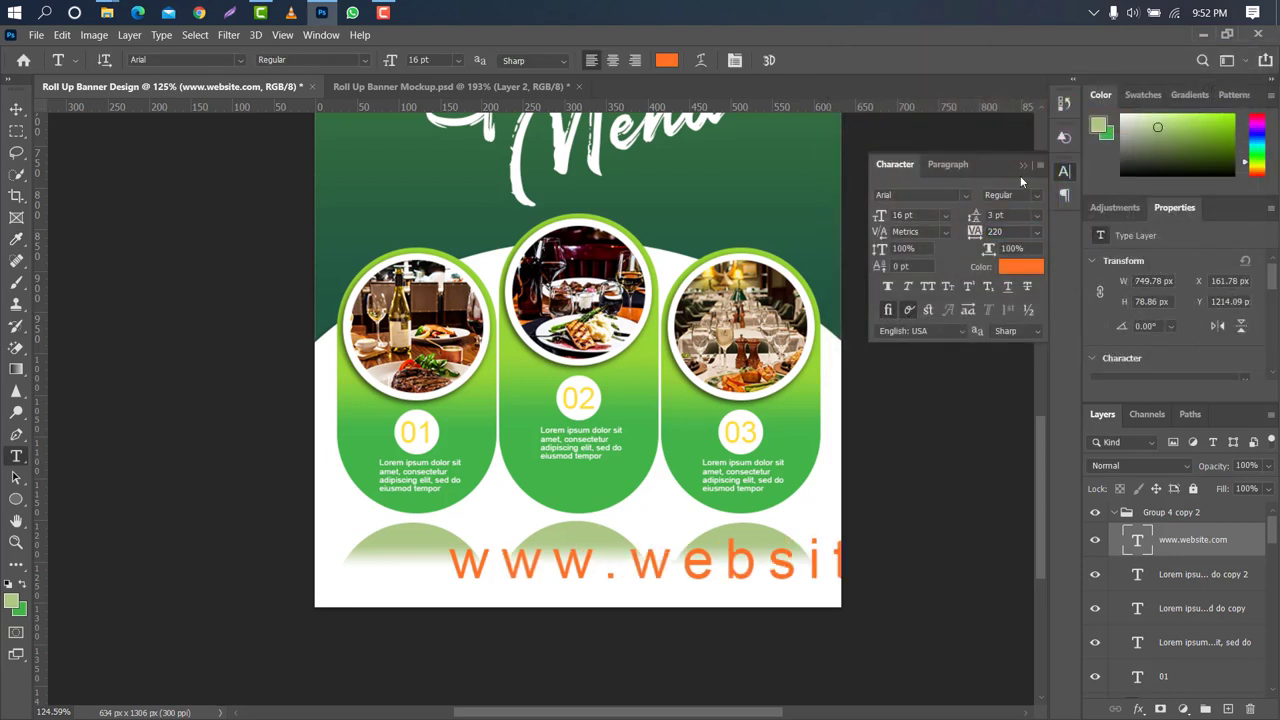
{"action": "left_click", "coordinate": [1022, 166]}
- Scale the website text down and centre it along the banner's bottom edge
{"action": "key", "text": "ctrl+t"}
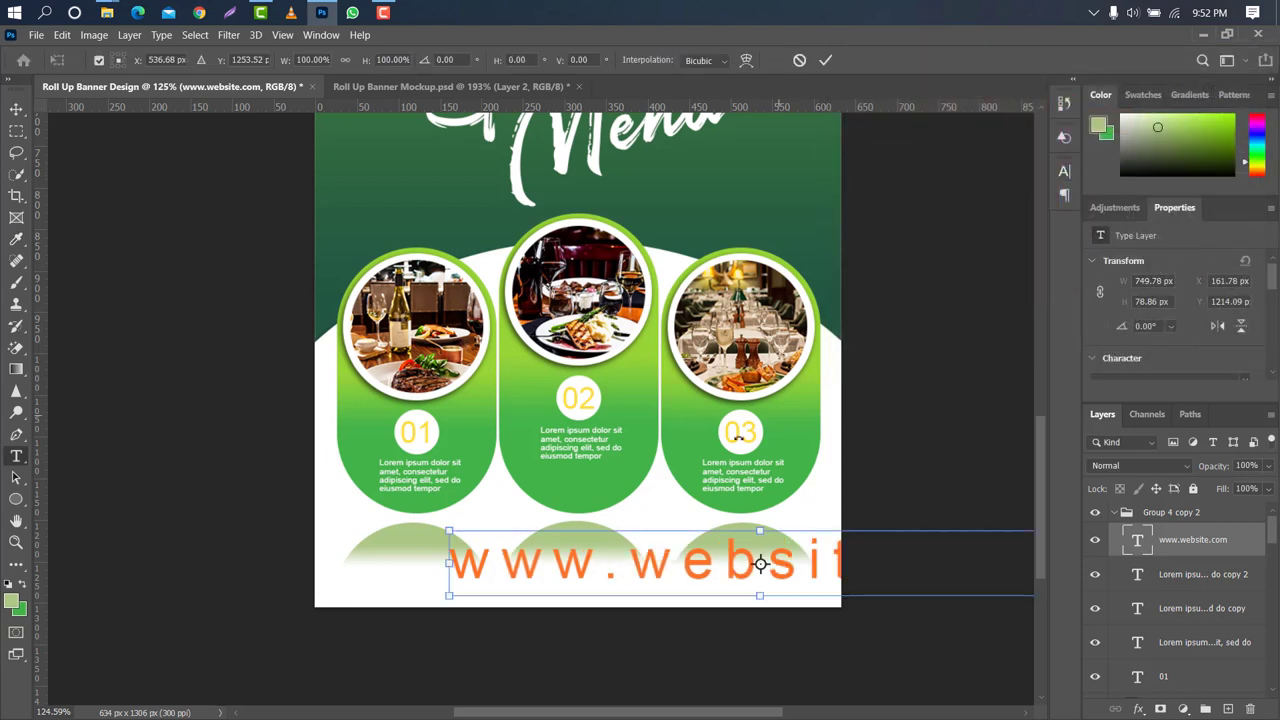
{"action": "left_click_drag", "start_coordinate": [449, 562], "coordinate": [745, 562]}
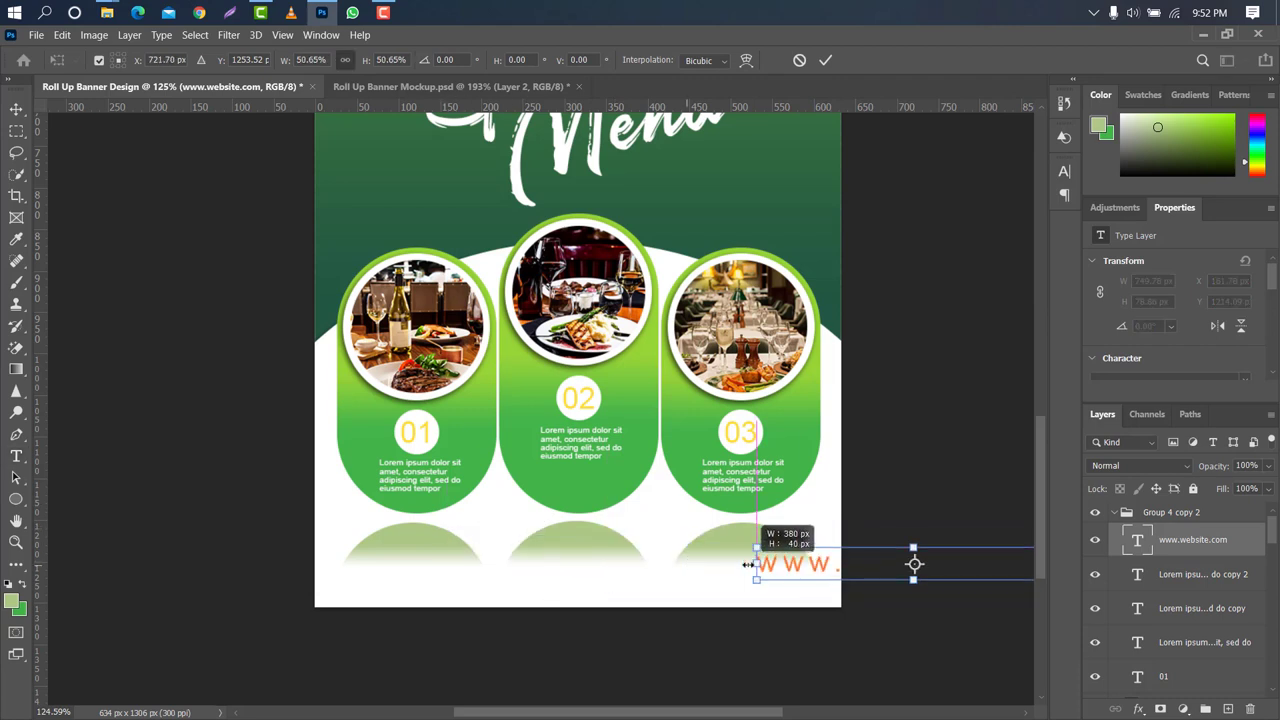
{"action": "mouse_move", "coordinate": [960, 565]}
{"action": "left_mouse_down"}
{"action": "mouse_move", "coordinate": [630, 563]}
{"action": "mouse_move", "coordinate": [647, 578]}
{"action": "left_mouse_up"}
{"action": "left_click_drag", "start_coordinate": [730, 577], "coordinate": [653, 593]}
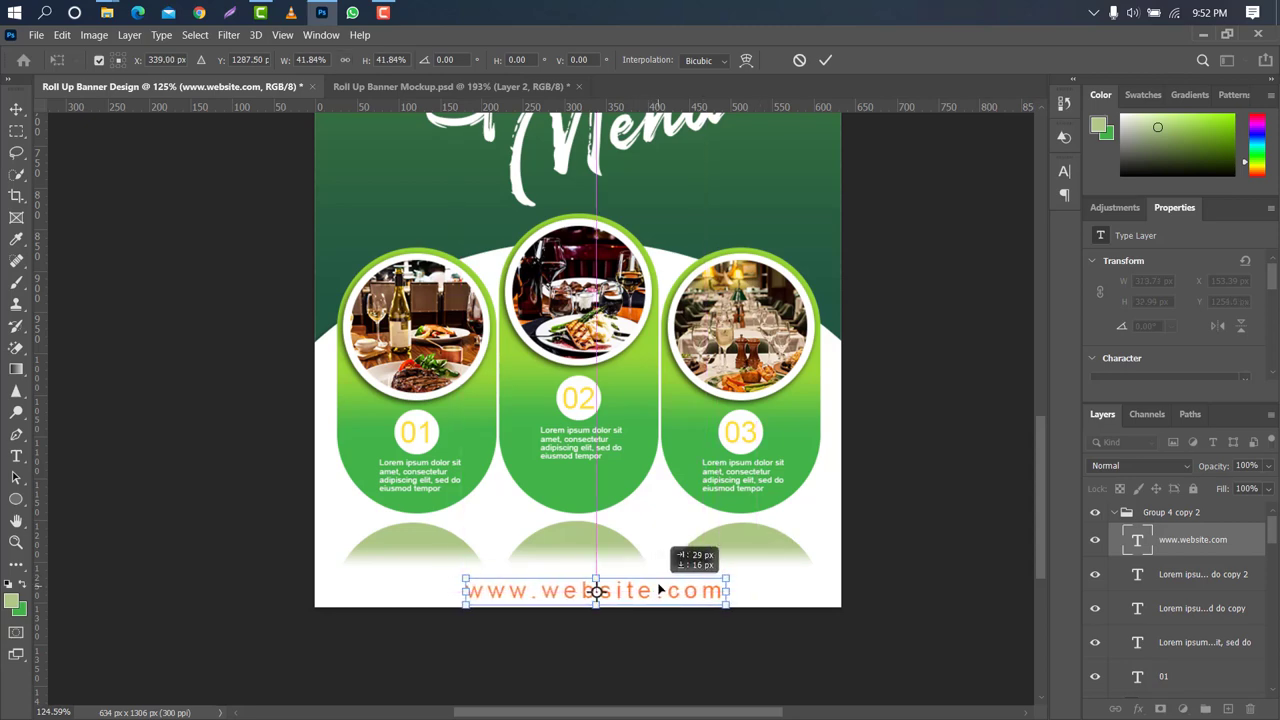
{"action": "left_click", "coordinate": [824, 63]}
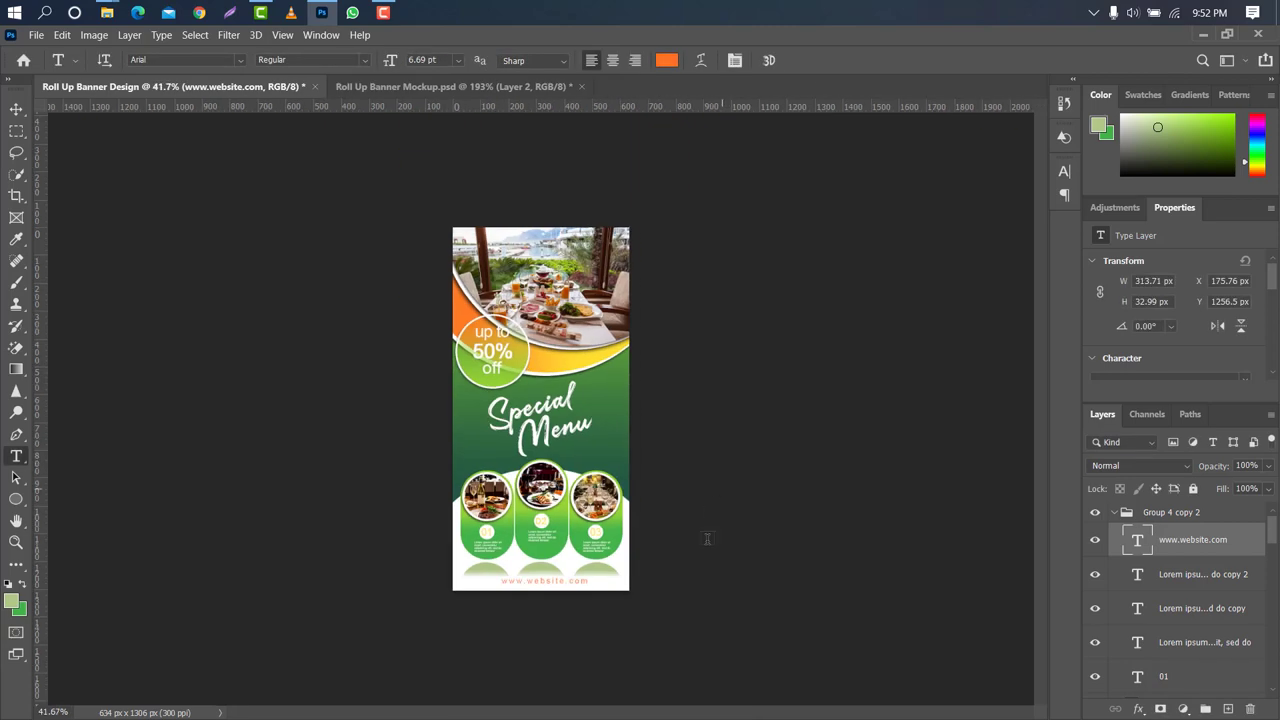